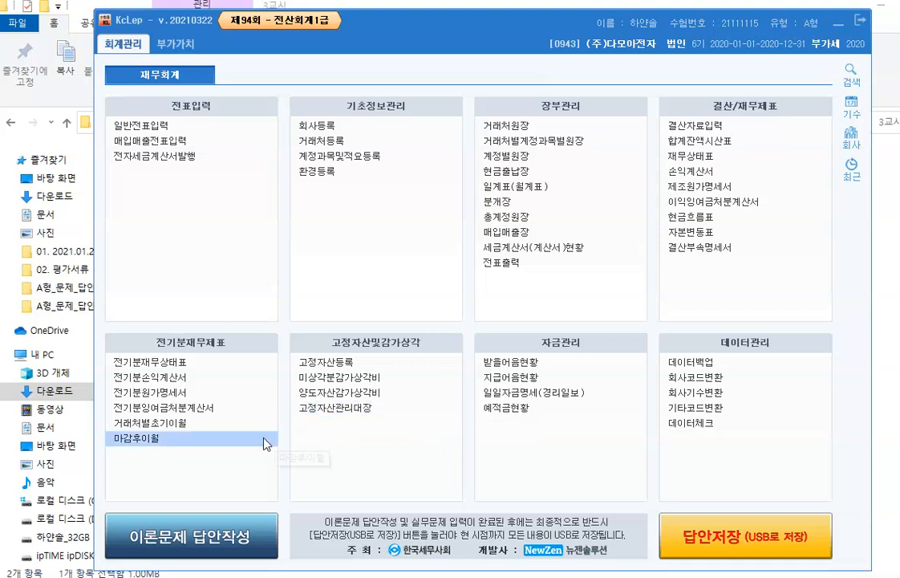
# Step: In 거래처별초기이월, set the 외상매입금 carried-forward amount for 남성산업기계 to 30,656,000
pyautogui.click(171, 424)
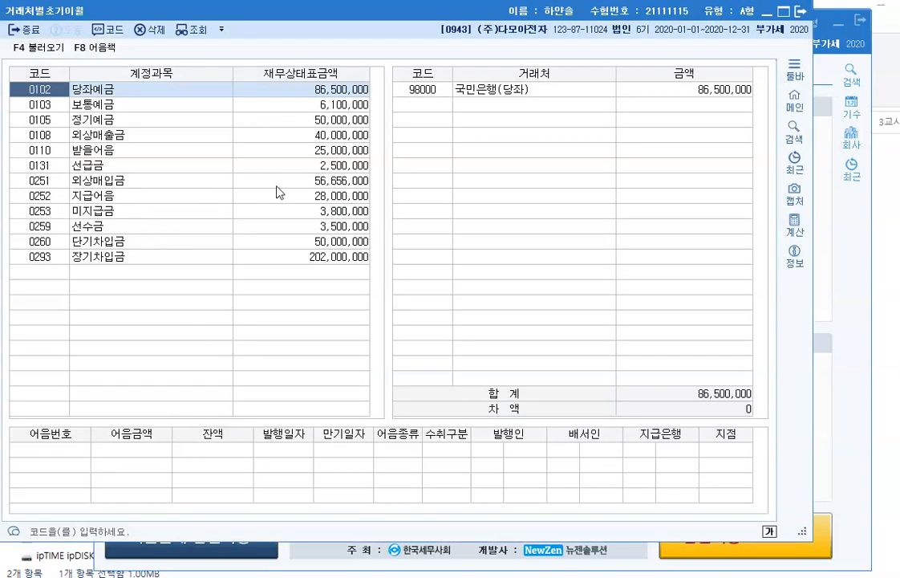
pyautogui.click(327, 181)
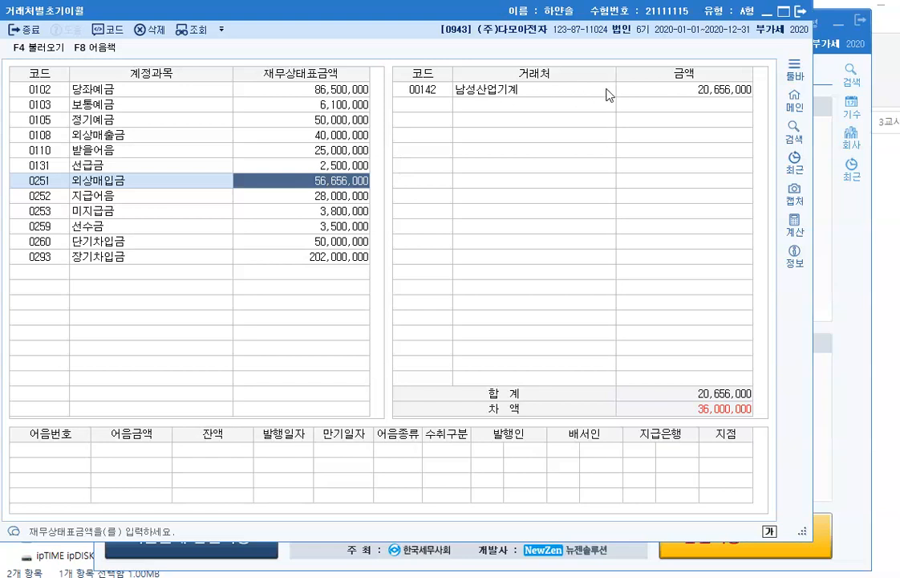
pyautogui.click(642, 89)
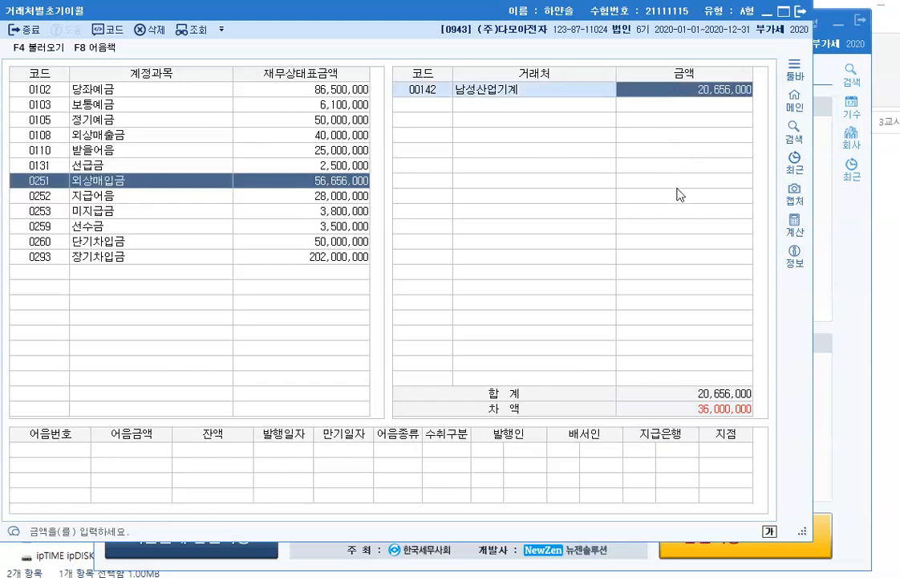
pyautogui.write('30,65')
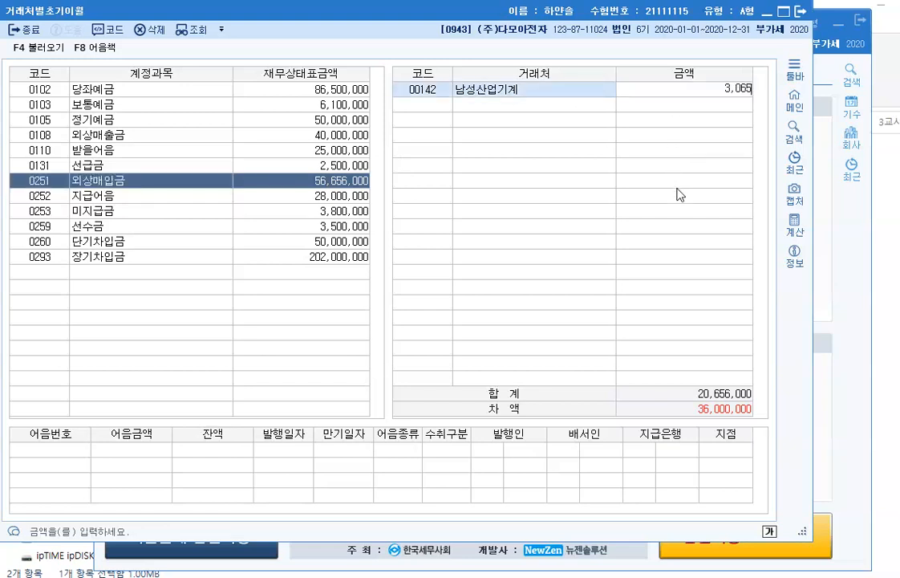
pyautogui.write('6,000')
pyautogui.press('Return')
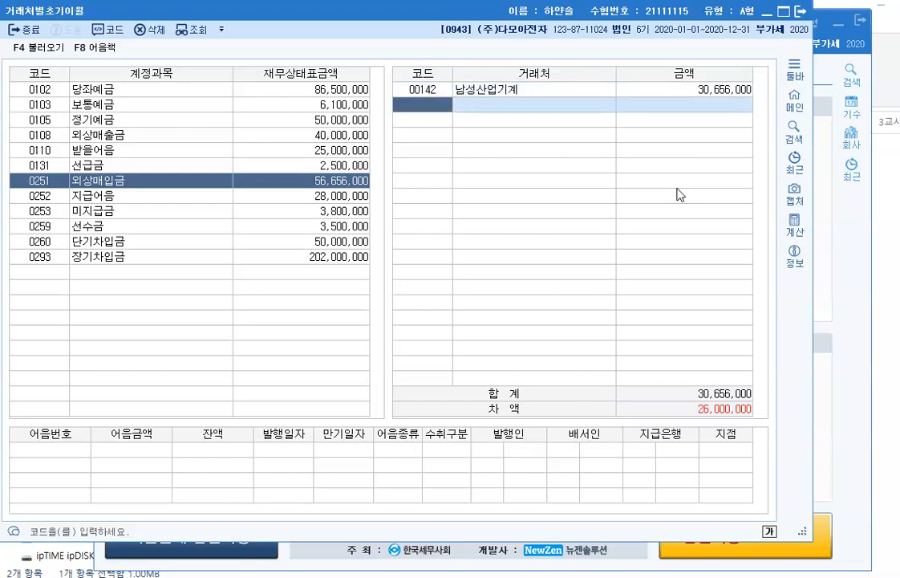
# Step: Add 세콤전자 as a second 외상매입금 vendor with an amount of 26,000,000
pyautogui.press('F2')
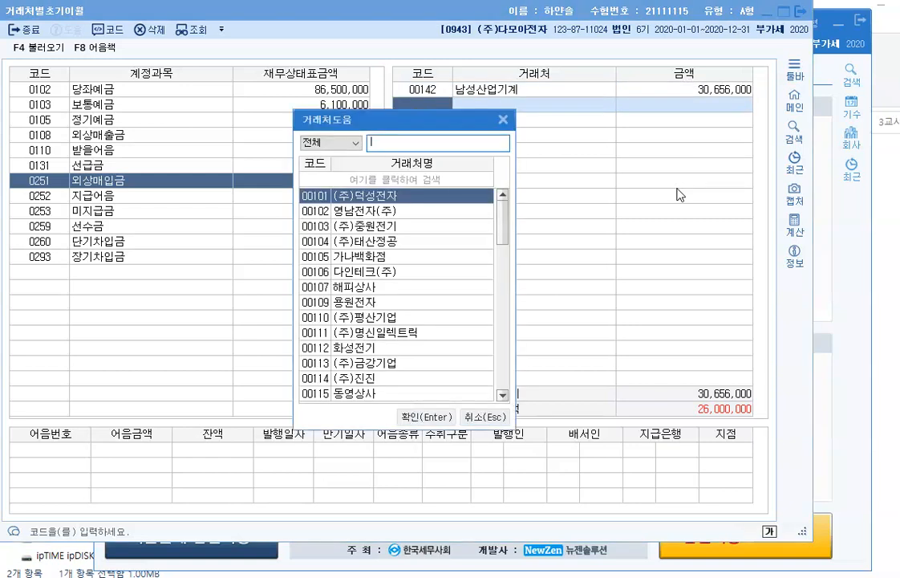
pyautogui.write('세콤')
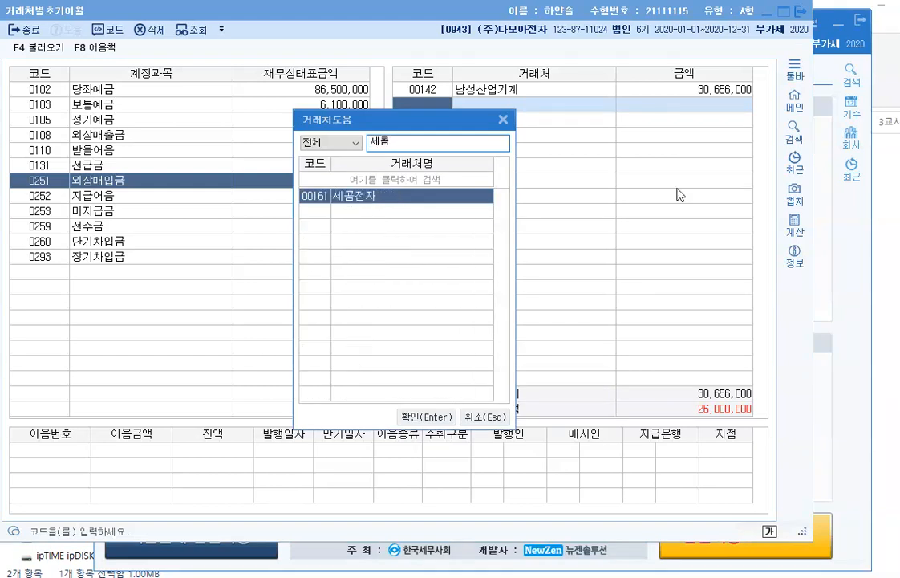
pyautogui.press('Return')
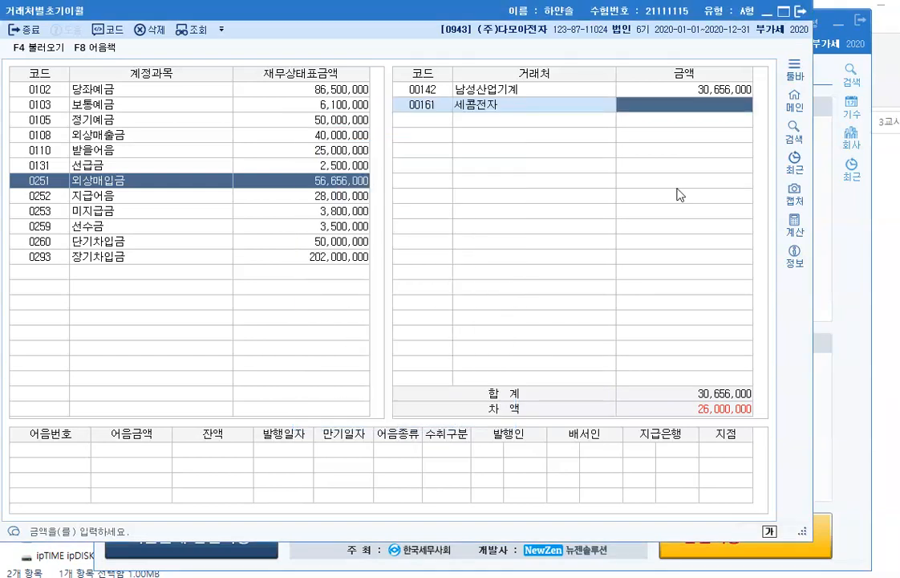
pyautogui.write('26000000')
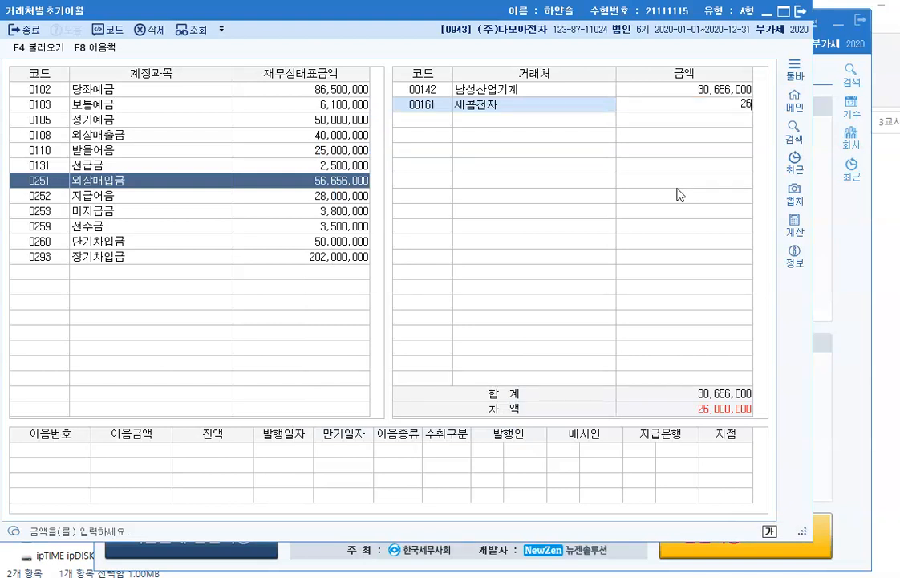
pyautogui.press('Return')
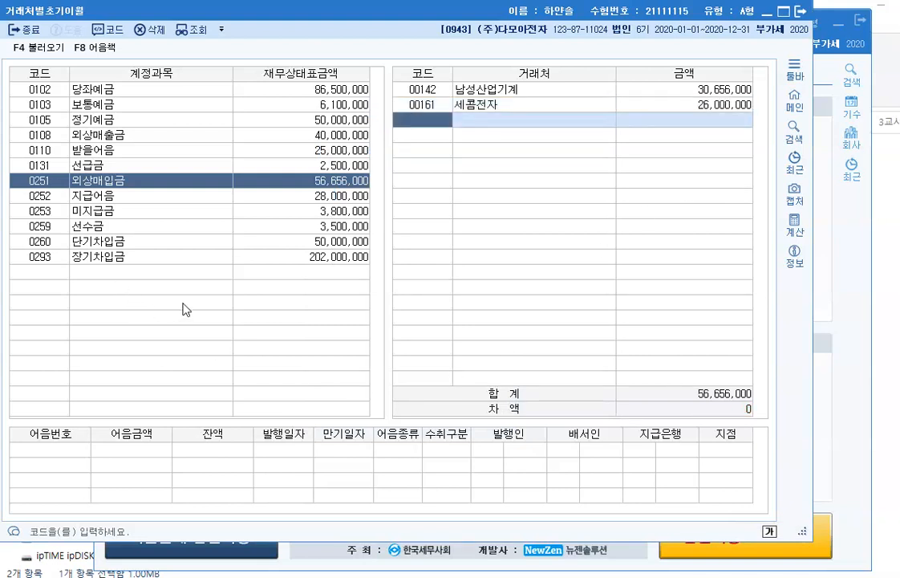
# Step: Set the 미지급금 carried-forward amount for (주)고요상사 to 2,500,000
pyautogui.click(123, 213)
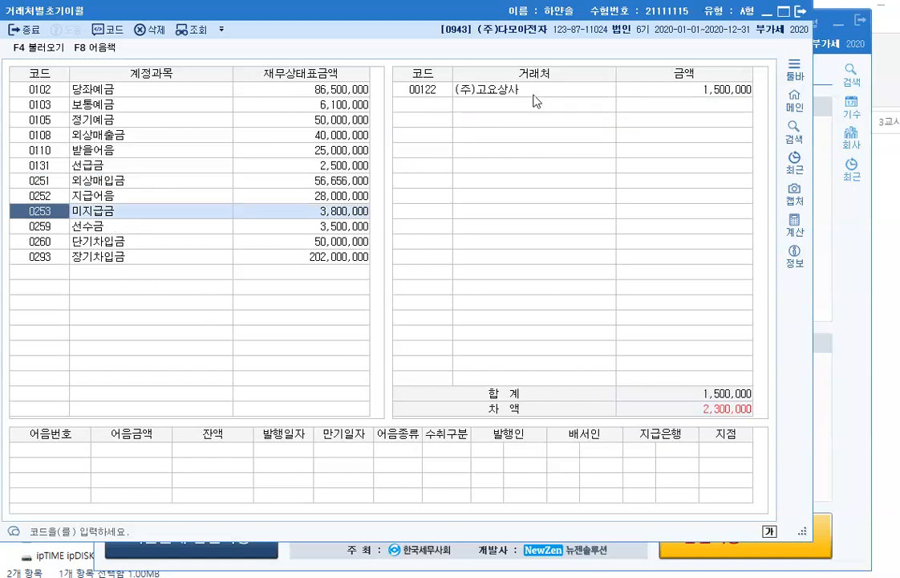
pyautogui.click(671, 90)
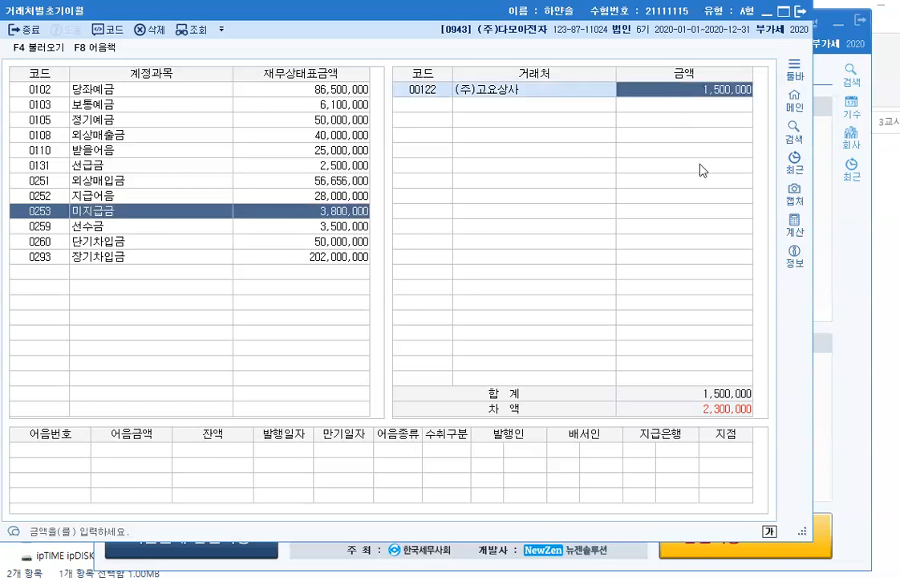
pyautogui.write('2500000')
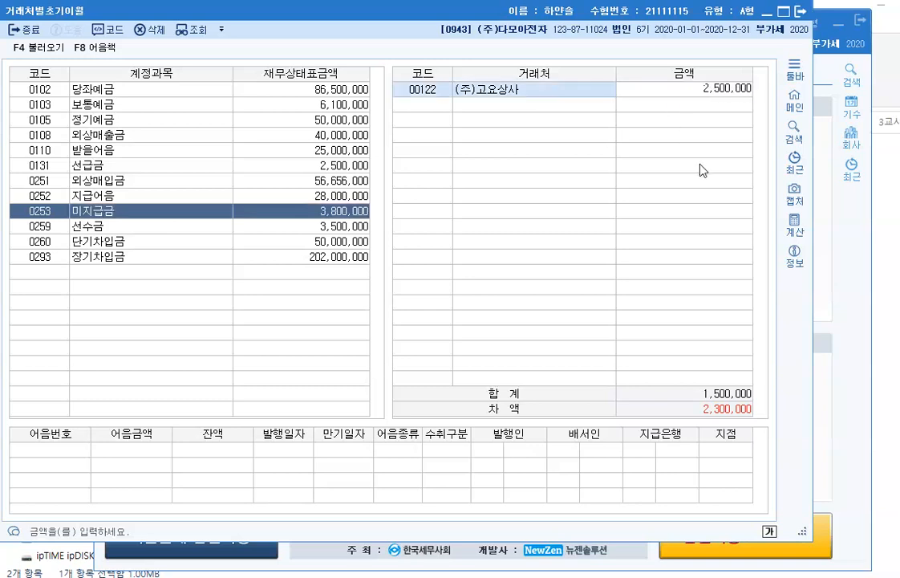
pyautogui.press('Return')
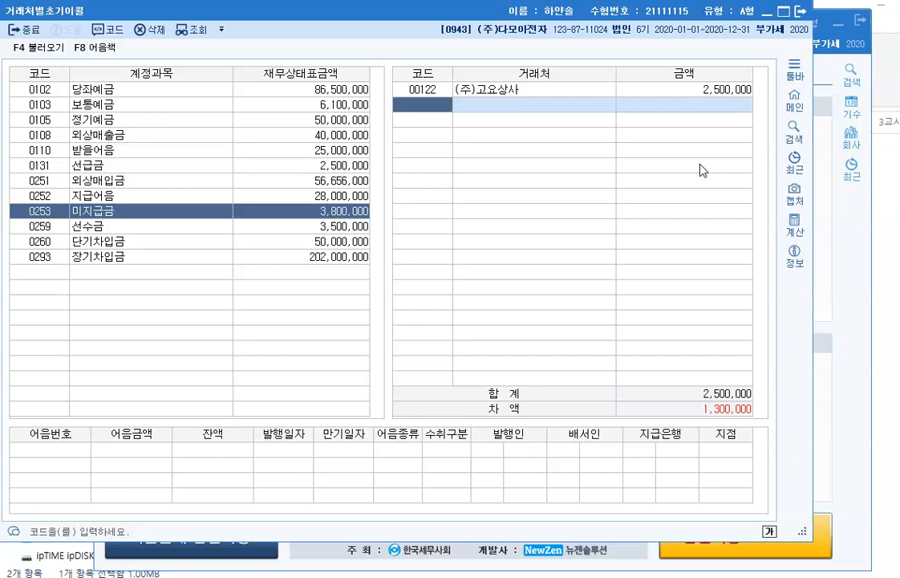
# Step: Add (주)유앤아이 to 미지급금 with an amount of 1,300,000 and close 거래처별초기이월
pyautogui.press('F2')
pyautogui.write('유')
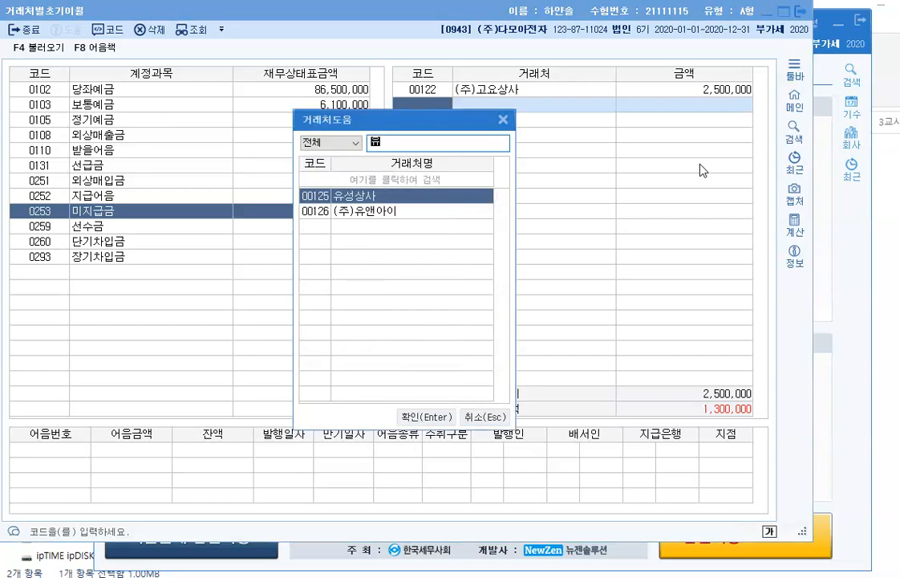
pyautogui.press('Down')
pyautogui.press('Escape')
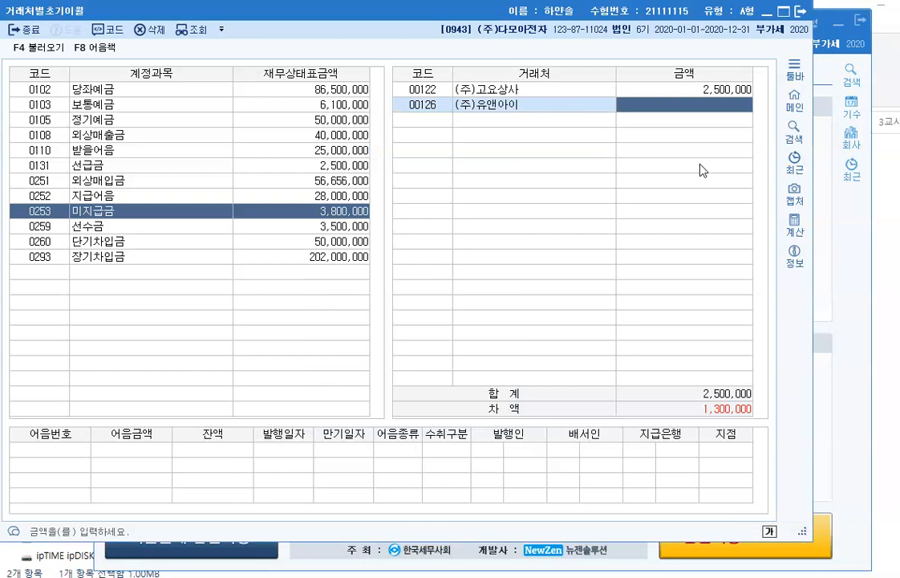
pyautogui.write('1300000')
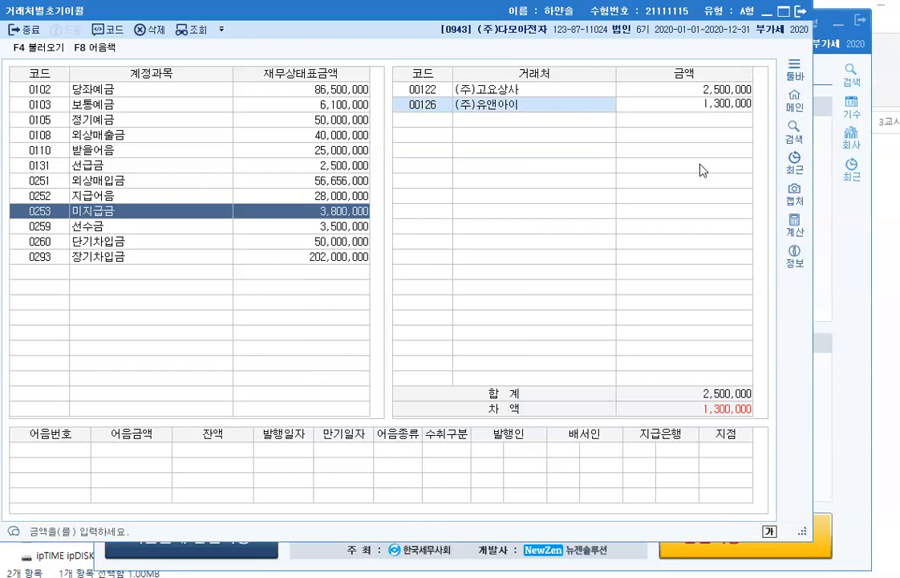
pyautogui.press('Return')
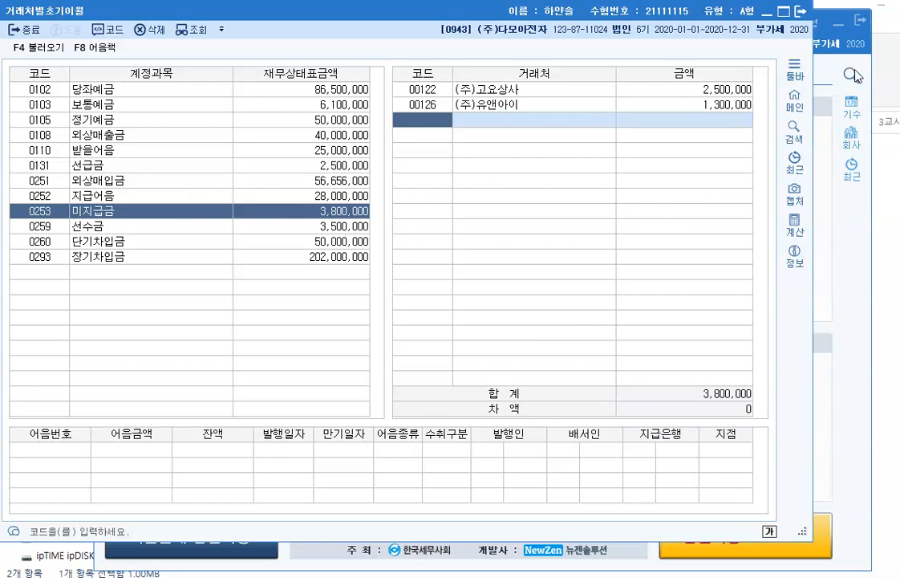
pyautogui.press('Escape')
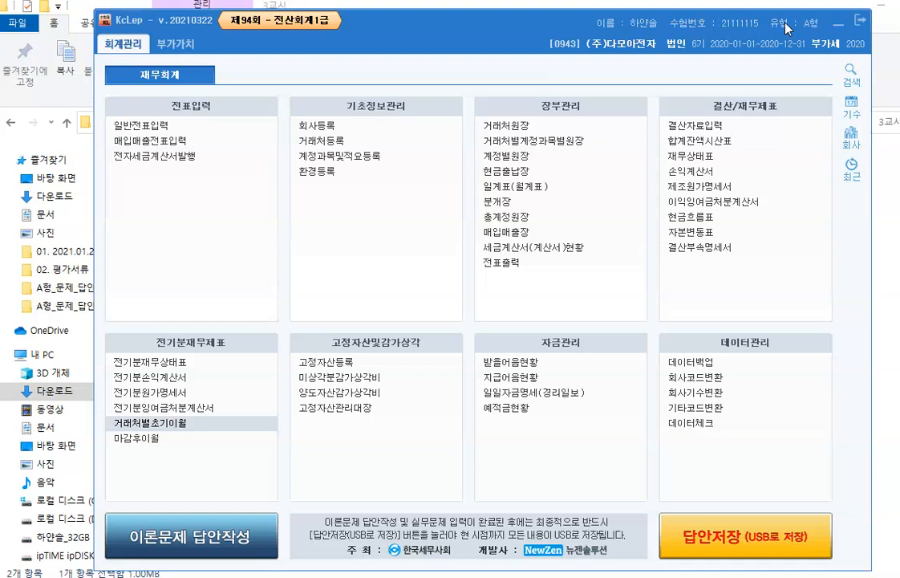
# Step: Open 계정과목및적요등록 and select account 0814 통신비 within the 판매관리비 range
pyautogui.click(339, 161)
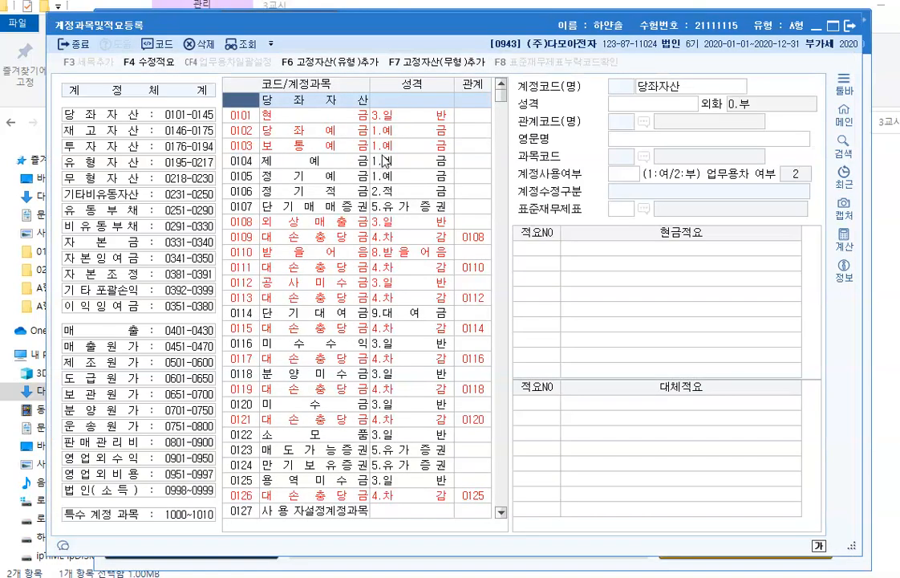
pyautogui.click(138, 448)
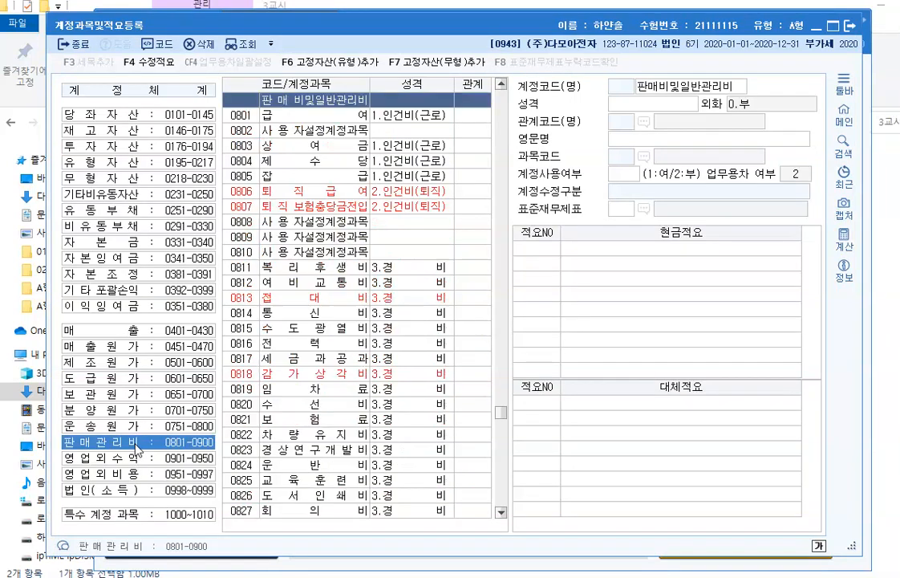
pyautogui.click(302, 315)
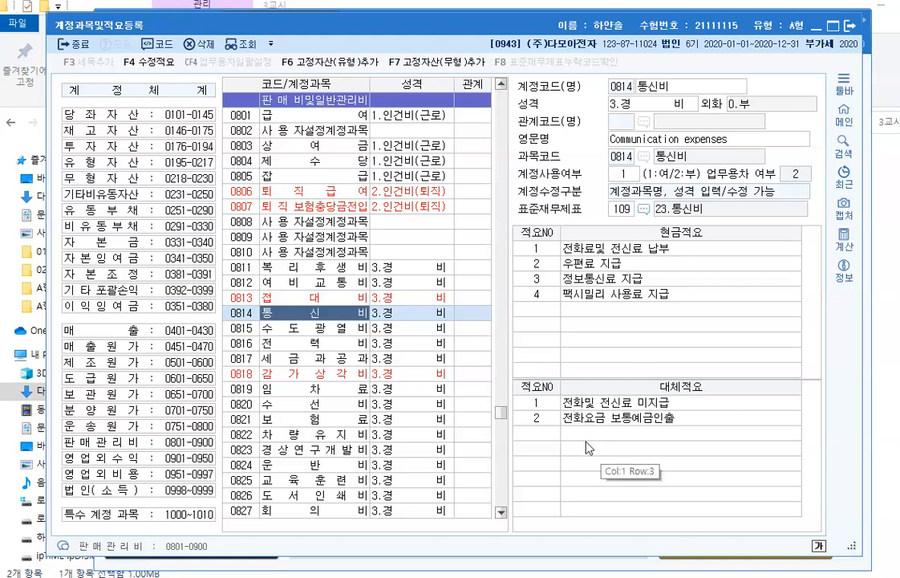
# Step: Register 대체적요 number 3 for 통신비 as "사무실 인터넷 사용료 지급" and close the account registration
pyautogui.click(528, 433)
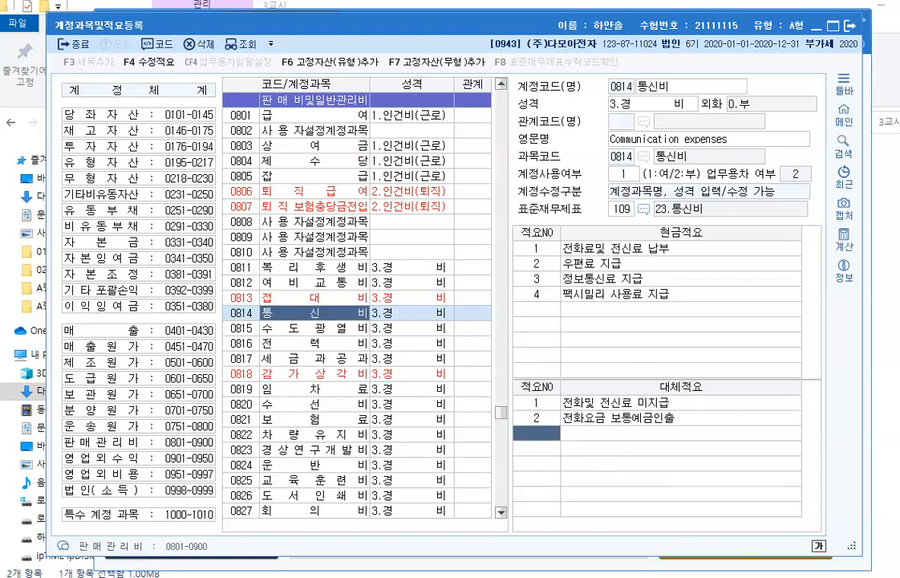
pyautogui.write('3')
pyautogui.press('Return')
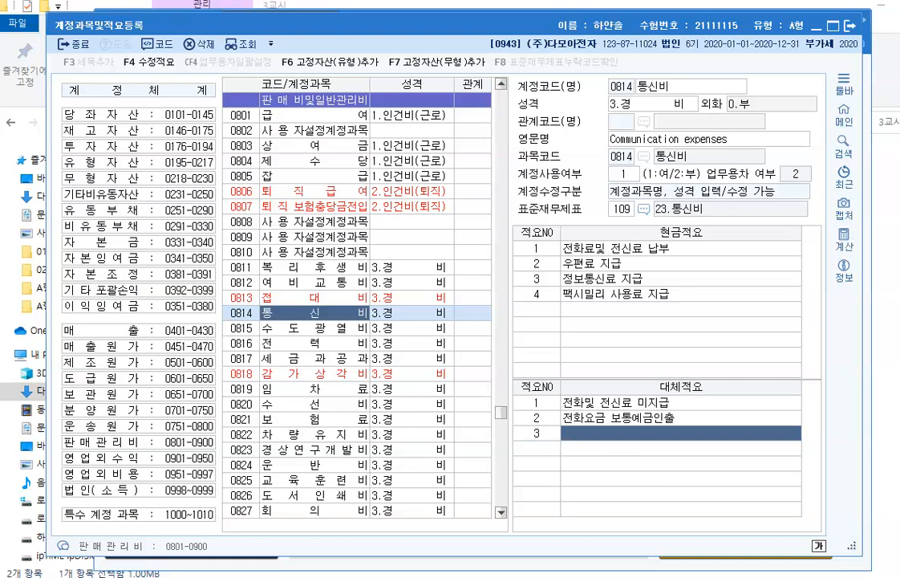
pyautogui.write('사무실')
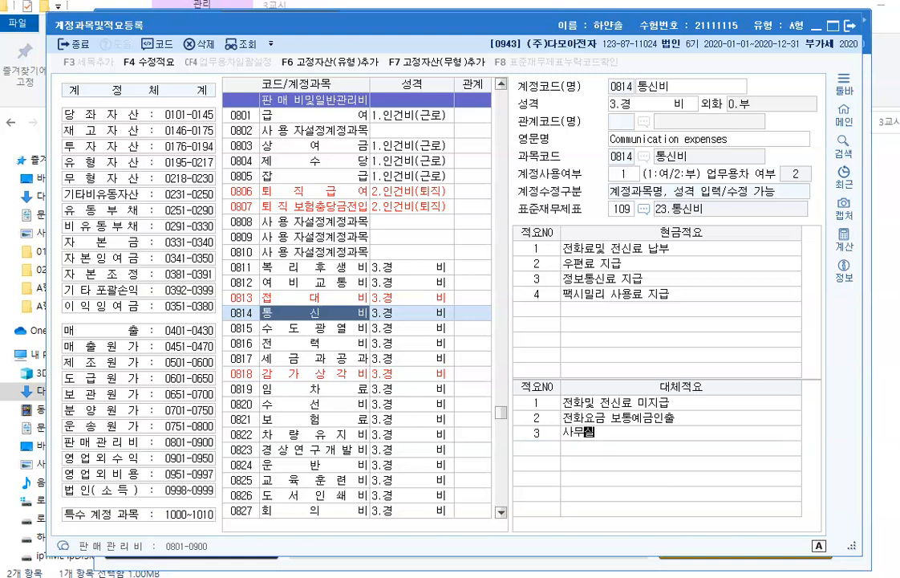
pyautogui.write(' ㅇ인터넷 ㅅ')
pyautogui.write('ㅏ용')
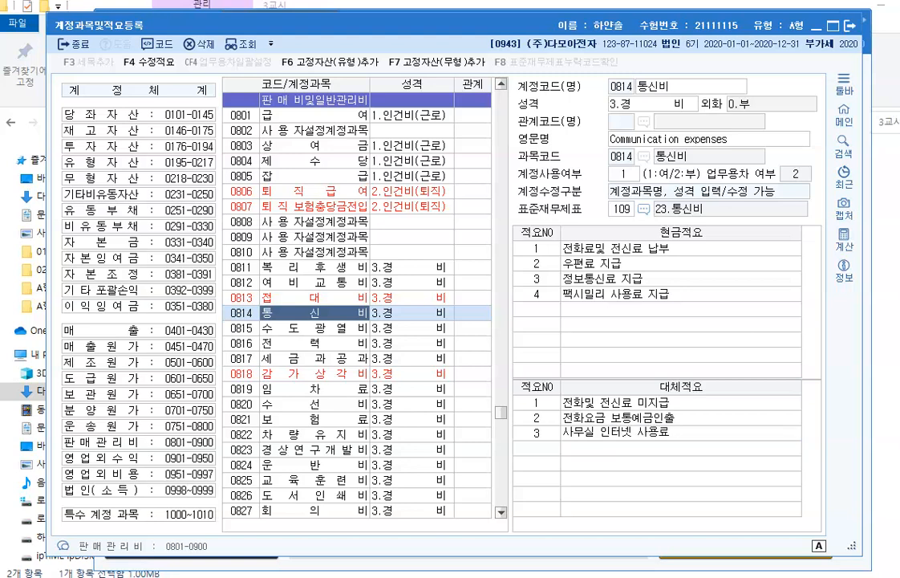
pyautogui.write('료')
pyautogui.write(' 지ㄱ')
pyautogui.write('급')
pyautogui.press('Return')
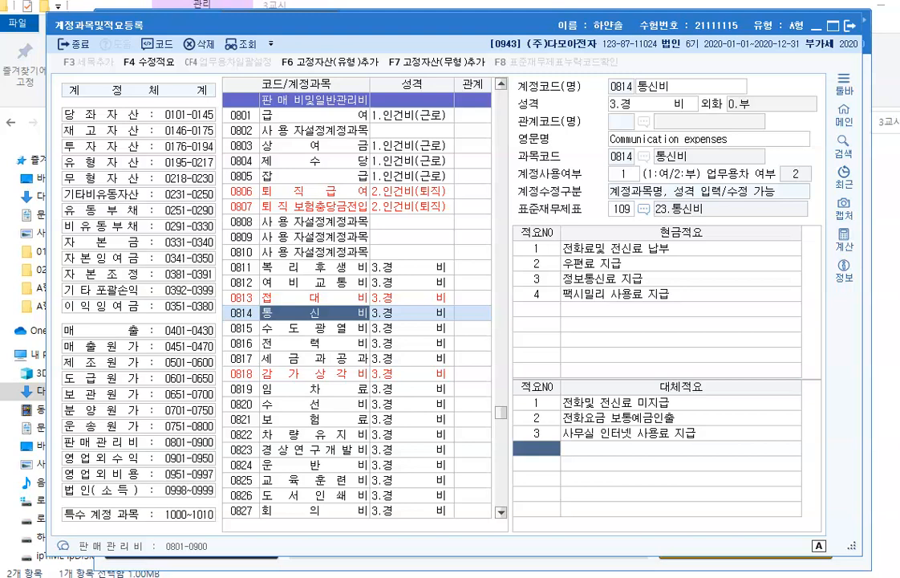
pyautogui.press('Escape')
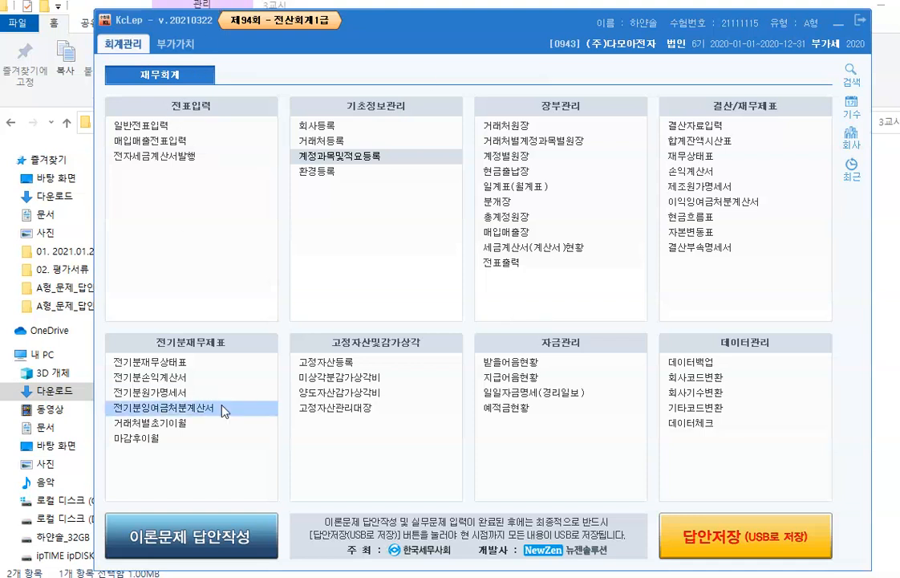
# Step: In 전기분손익계산서, add account 0953 기부금 with an amount of 5,000,000 and close the statement
pyautogui.click(151, 379)
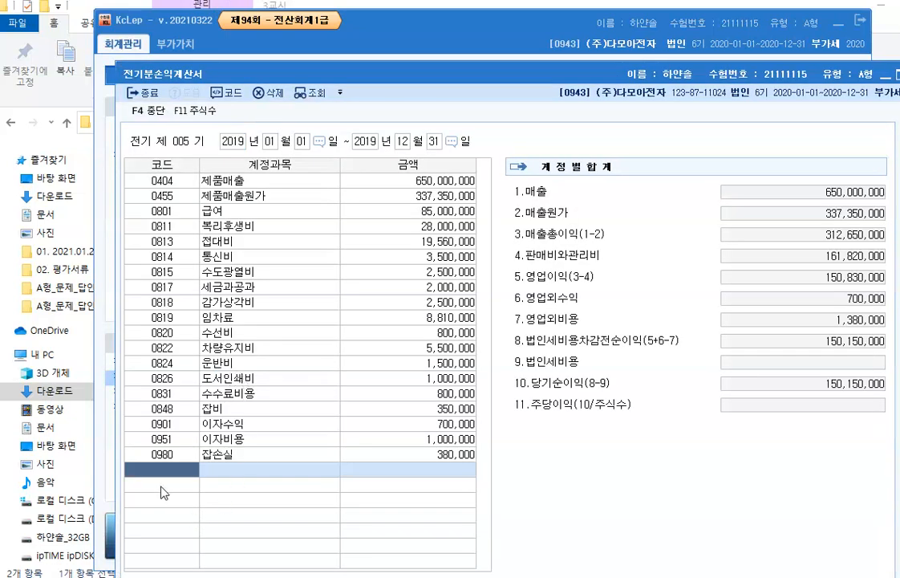
pyautogui.press('F2')
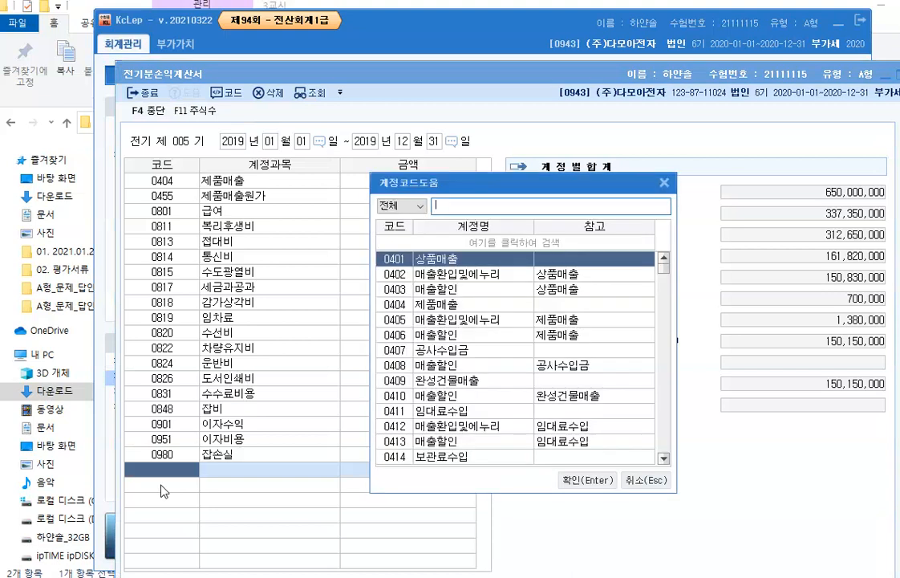
pyautogui.write('기부')
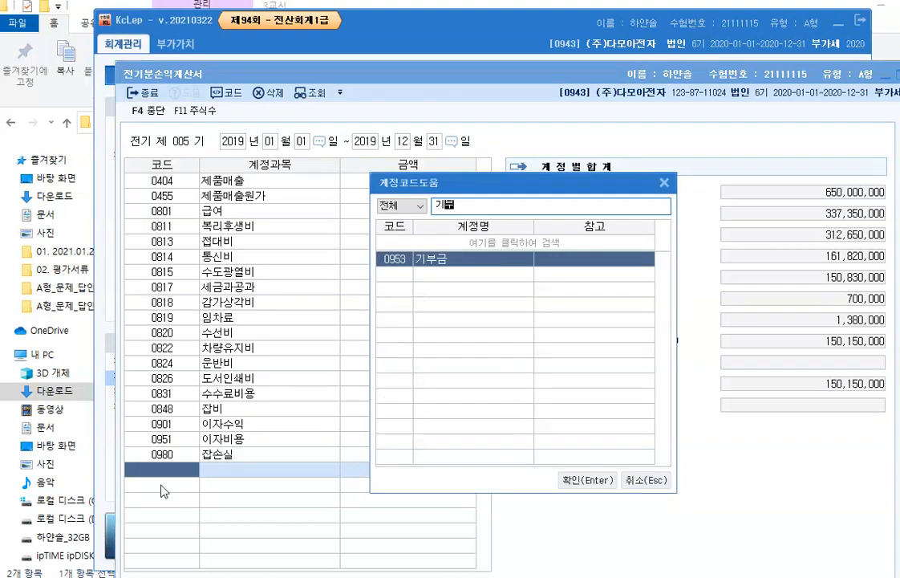
pyautogui.press('Return')
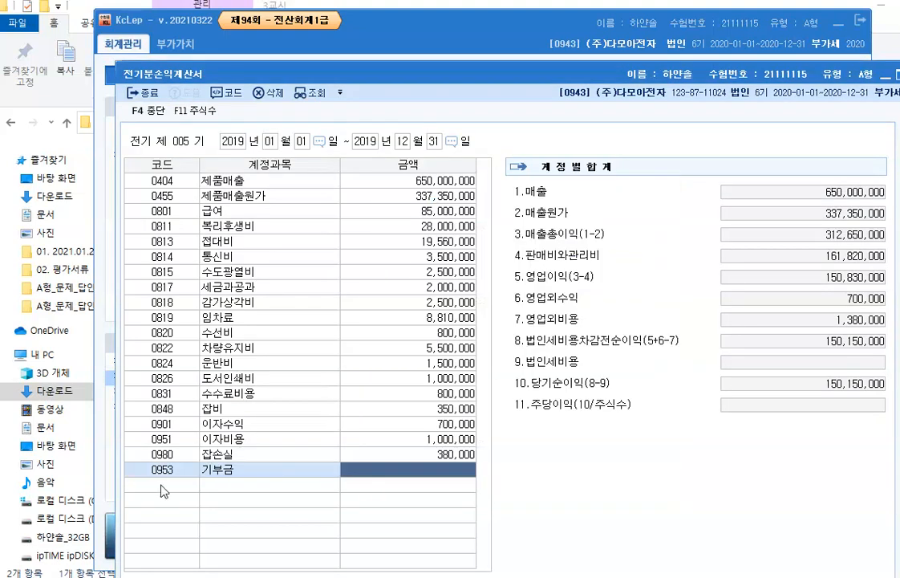
pyautogui.write('5000000')
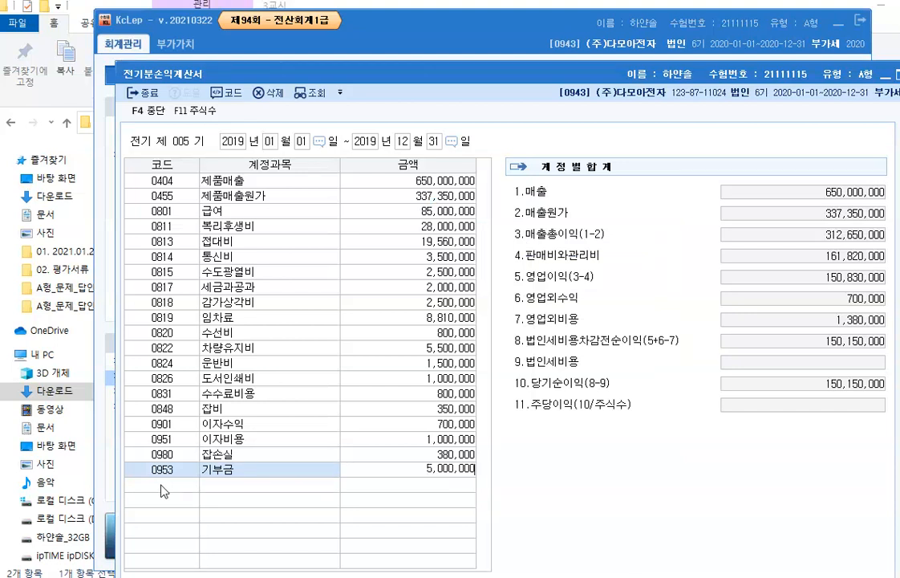
pyautogui.press('Return')
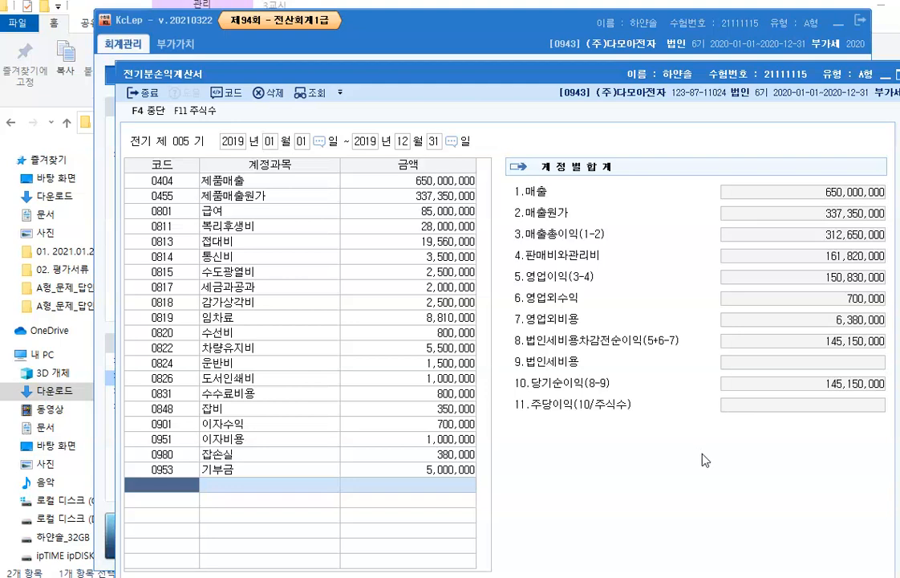
pyautogui.press('Escape')
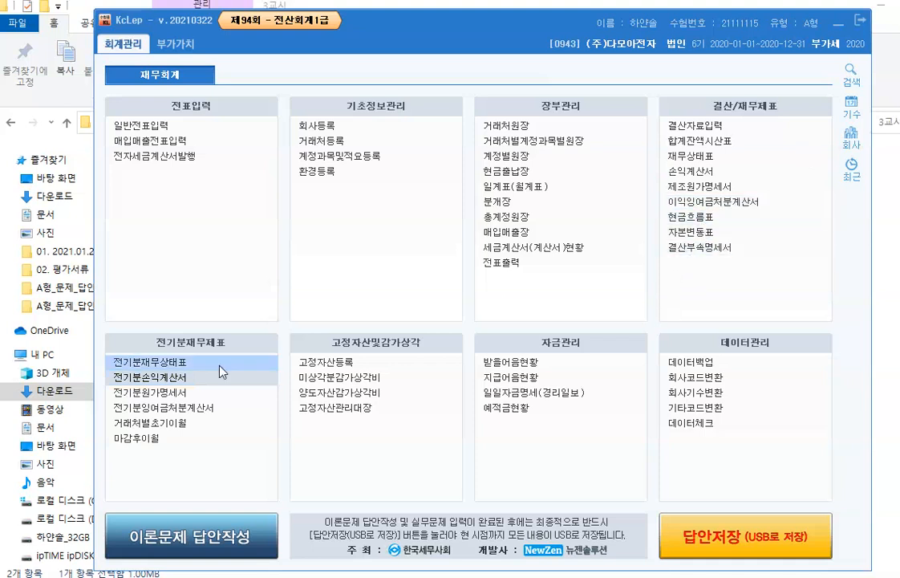
# Step: Open 전기분잉여금처분계산서 and load the 당기순이익 from the amended 전기분손익계산서
pyautogui.click(145, 408)
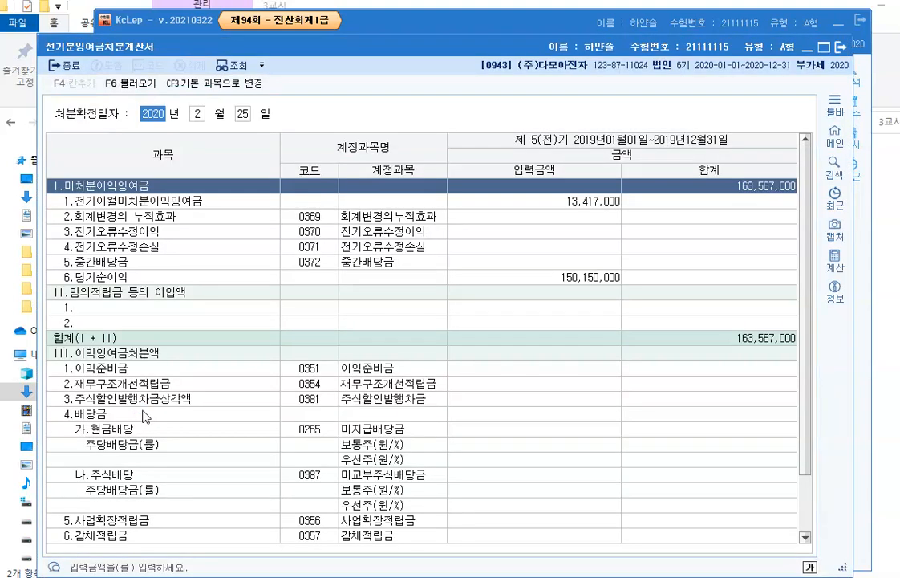
pyautogui.click(588, 278)
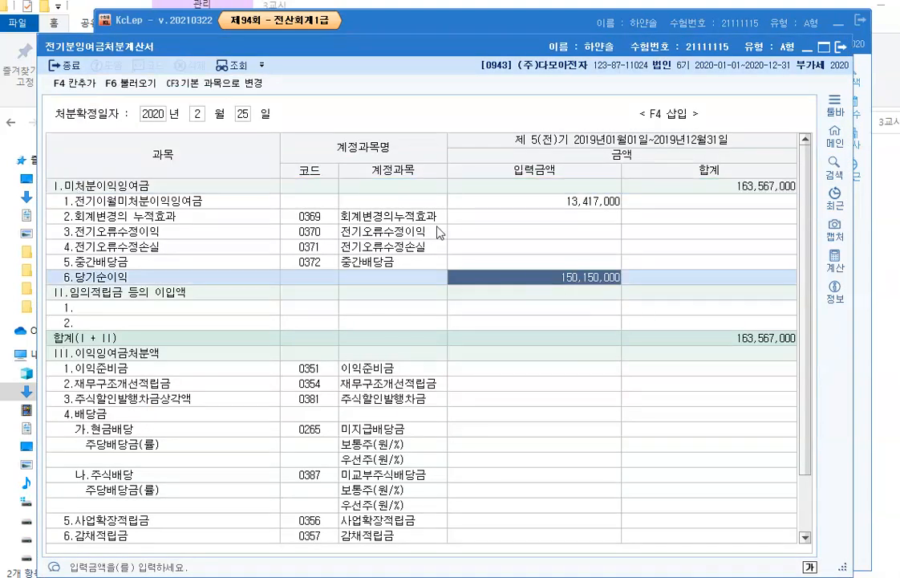
pyautogui.click(141, 89)
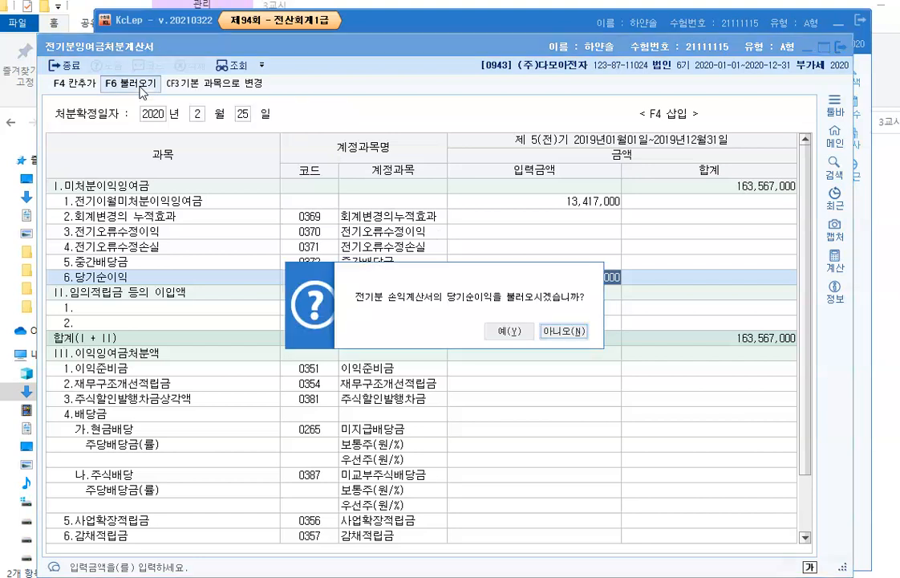
pyautogui.click(504, 331)
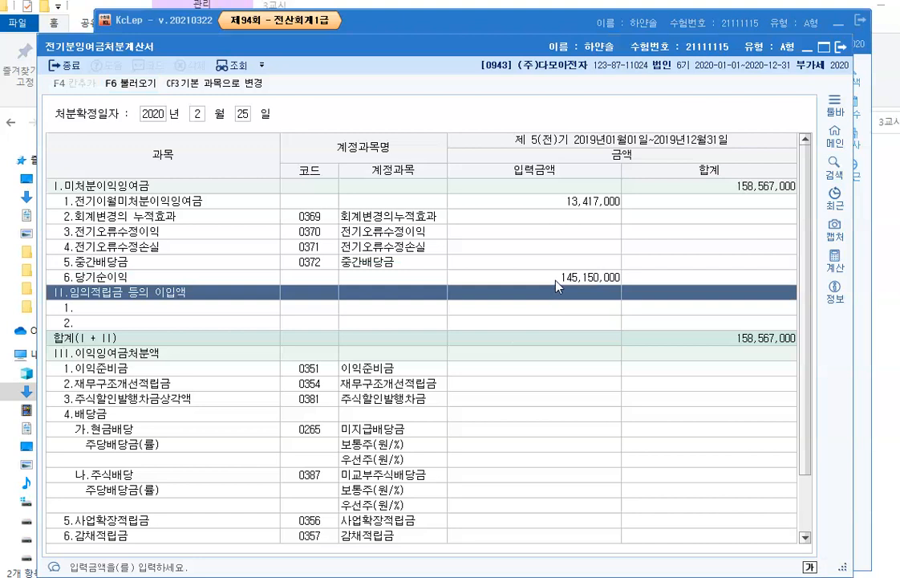
pyautogui.click(744, 188)
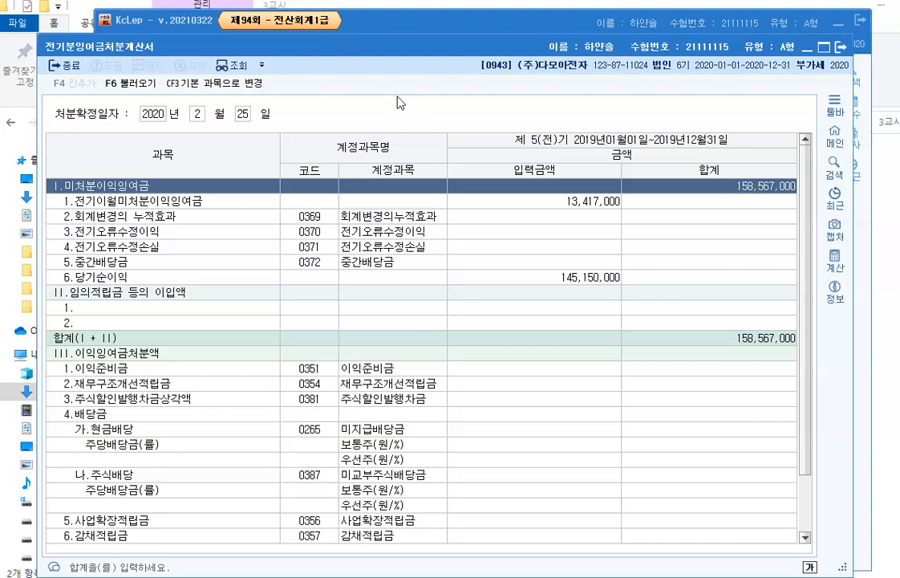
pyautogui.press('Escape')
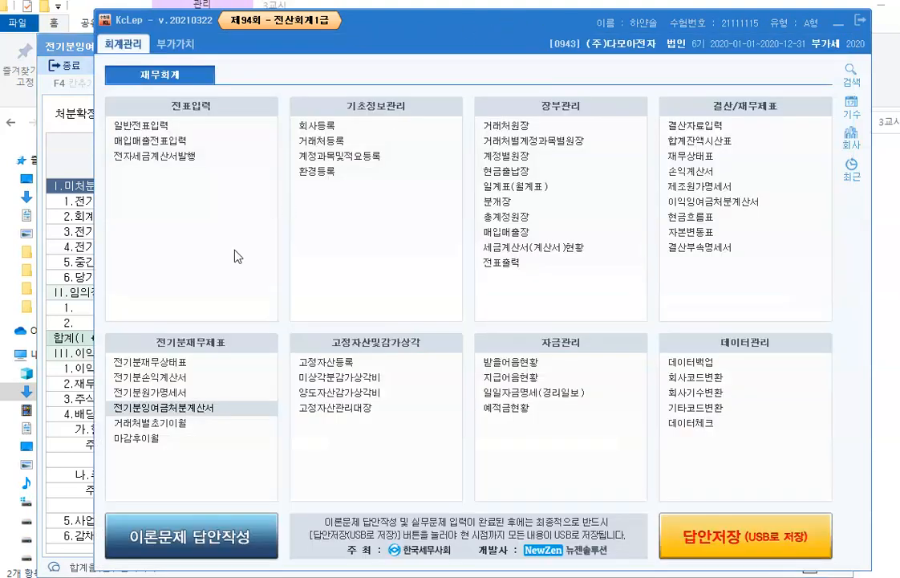
# Step: Open 전기분재무상태표 and arrange its window so the 전기분잉여금처분계산서 totals can be compared alongside
pyautogui.press('Return')
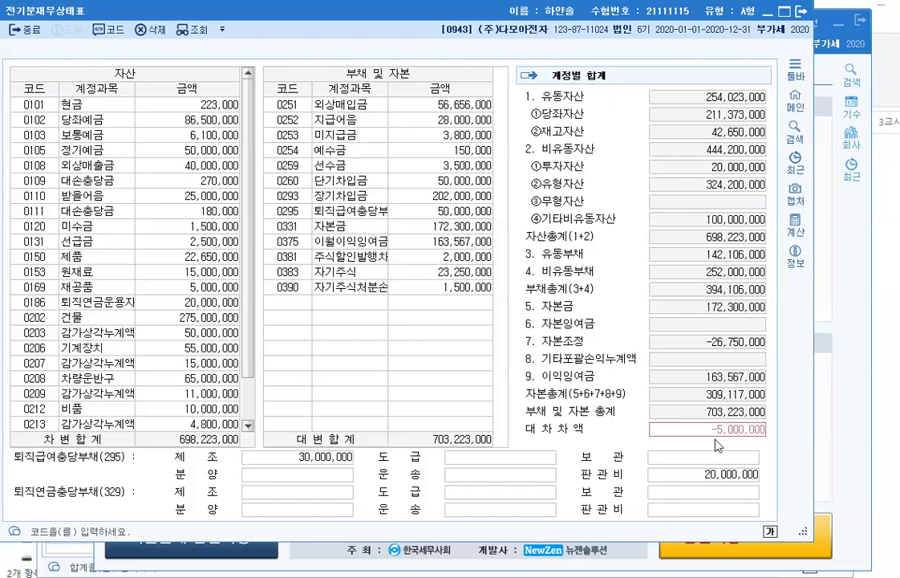
pyautogui.moveTo(529, 14); pyautogui.dragTo(393, 33)
pyautogui.click(732, 43)
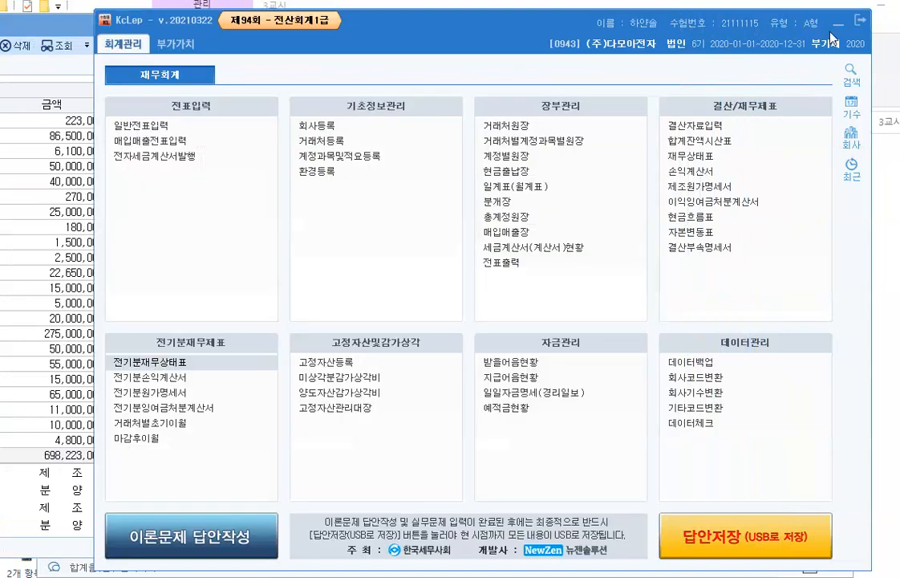
pyautogui.click(839, 25)
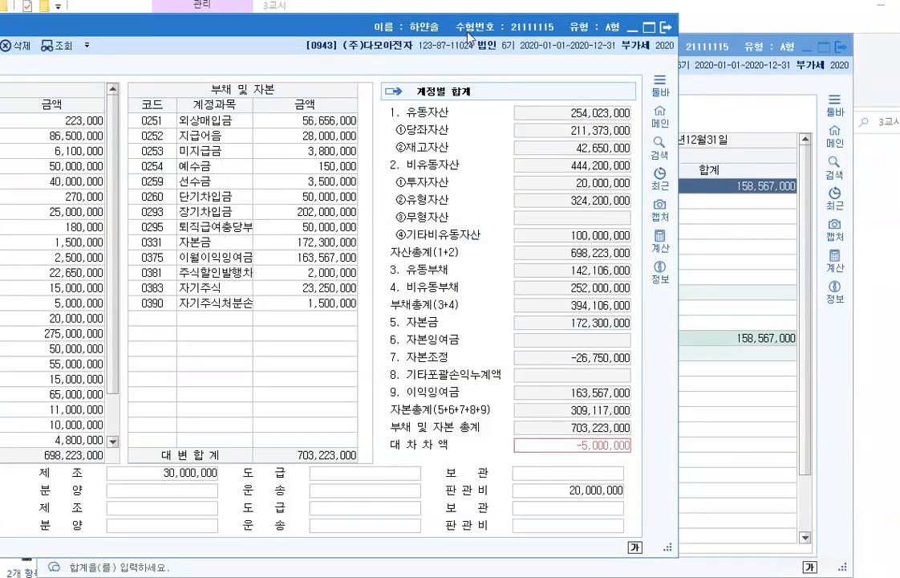
pyautogui.moveTo(411, 31); pyautogui.dragTo(434, 26)
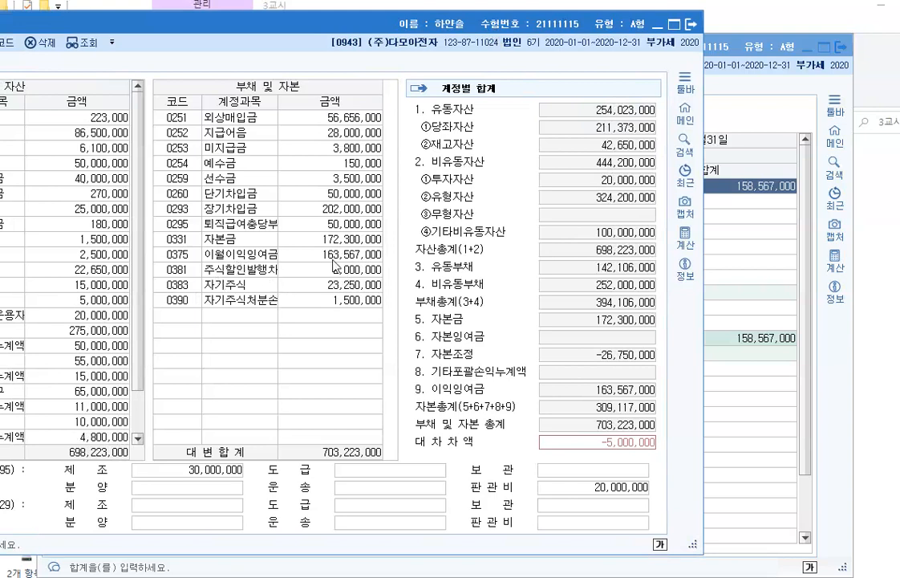
# Step: Set the amount of account 0375 이월이익잉여금 in 전기분재무상태표 to 158,567,000, matching the 미처분이익잉여금 total
pyautogui.click(296, 254)
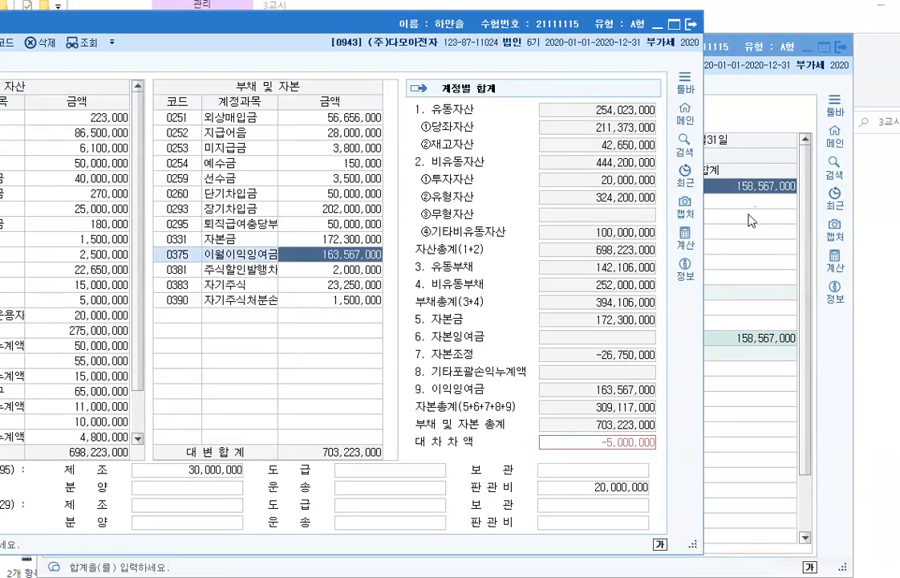
pyautogui.hotkey('ctrl', 'F12')
pyautogui.moveTo(79, 144); pyautogui.dragTo(899, 152)
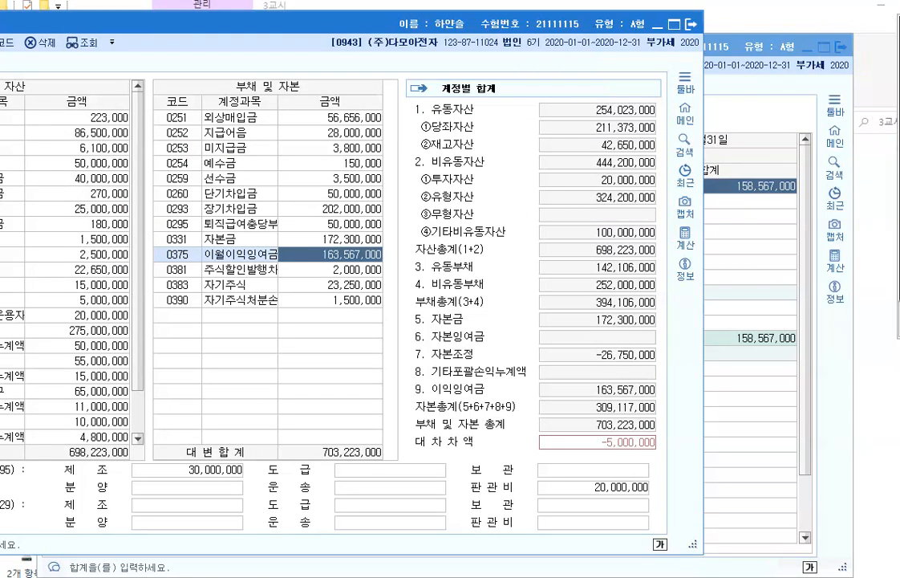
pyautogui.moveTo(730, 169); pyautogui.dragTo(799, 204)
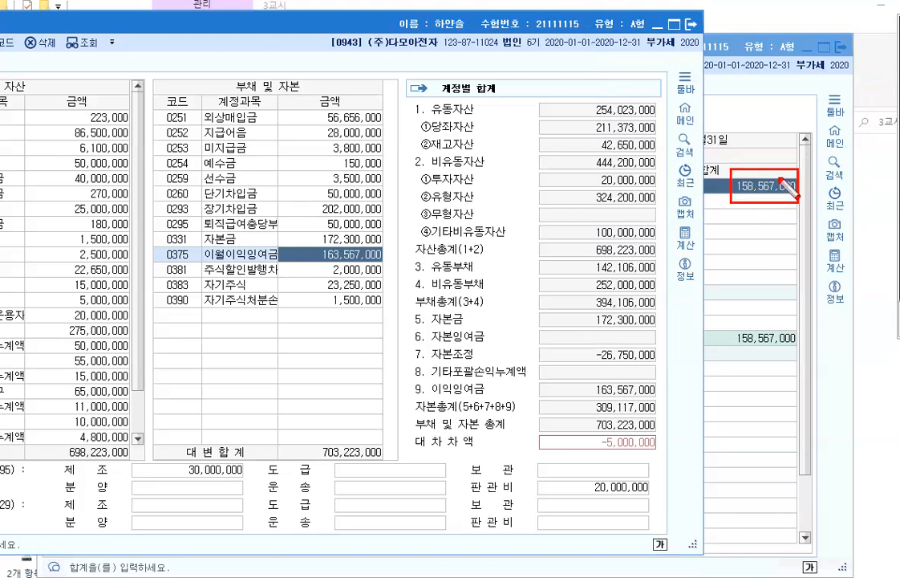
pyautogui.moveTo(731, 183); pyautogui.dragTo(391, 258)
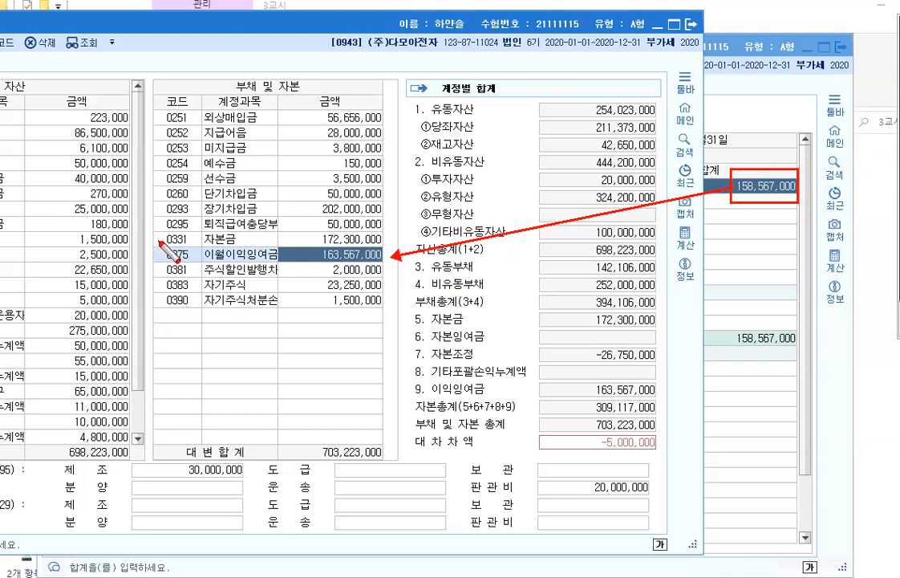
pyautogui.moveTo(159, 240); pyautogui.dragTo(345, 266)
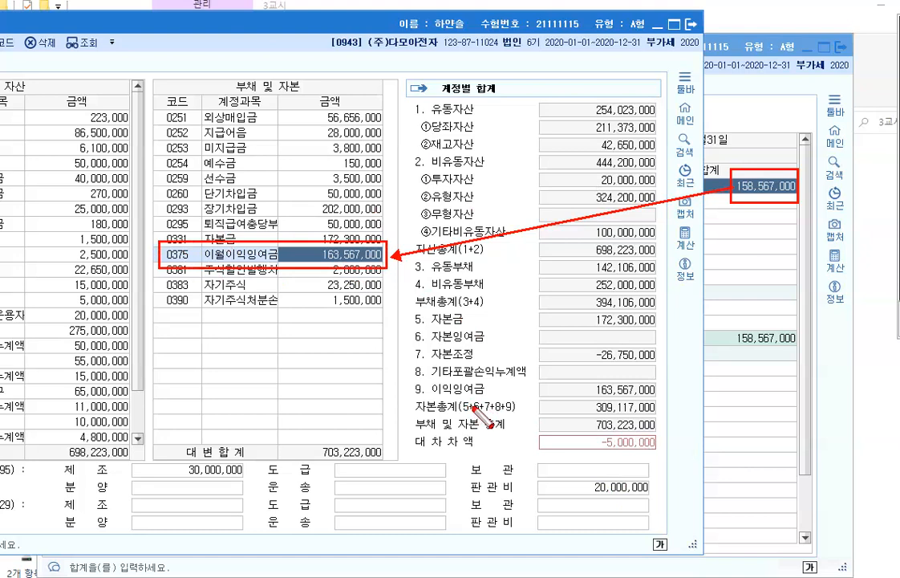
pyautogui.press('Escape')
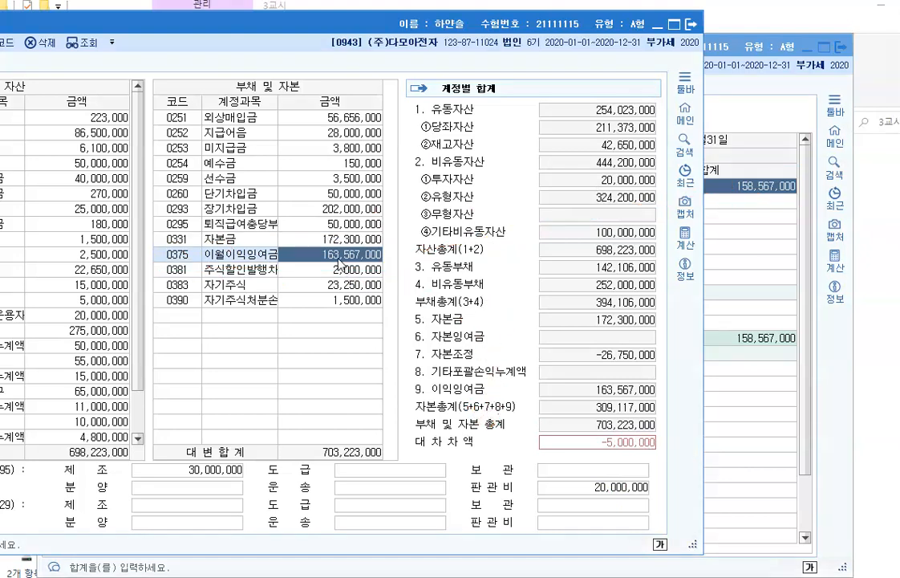
pyautogui.write('15')
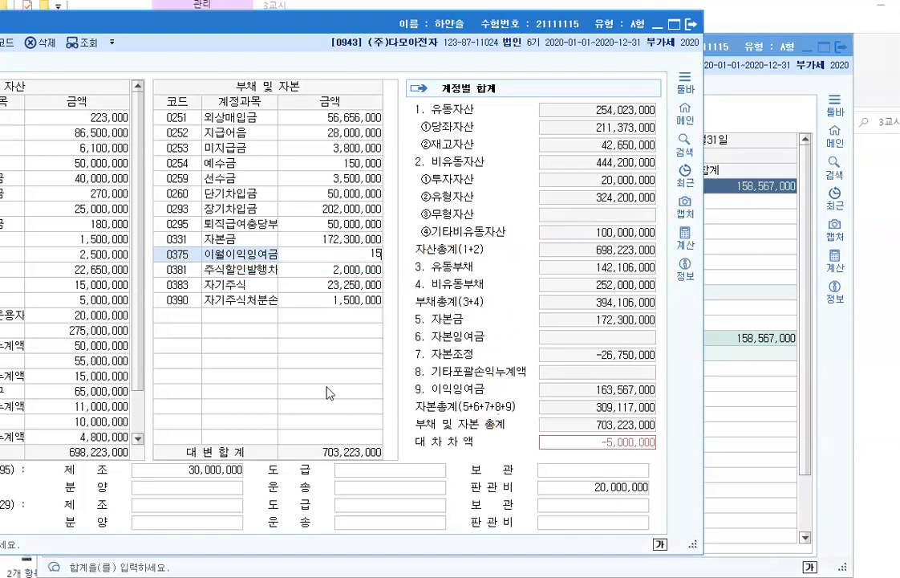
pyautogui.write('8,567,000')
pyautogui.press('Return')
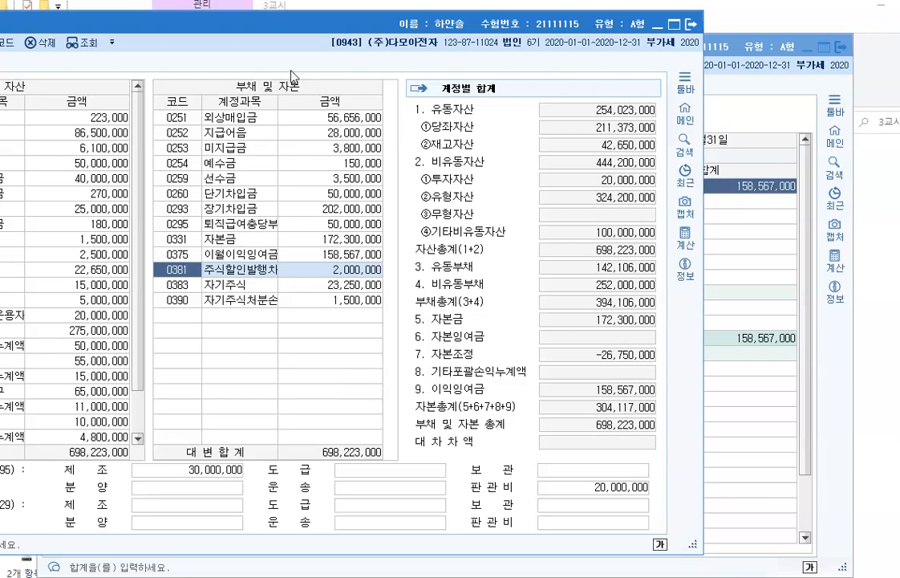
# Step: Move 전기분재무상태표 fully into view, then close it and 전기분잉여금처분계산서
pyautogui.moveTo(289, 25); pyautogui.dragTo(469, 38)
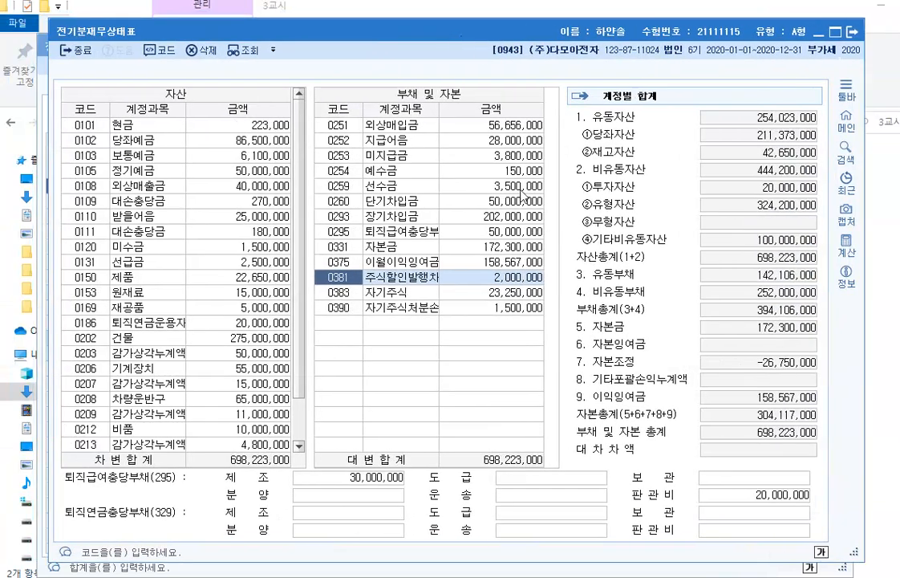
pyautogui.click(852, 32)
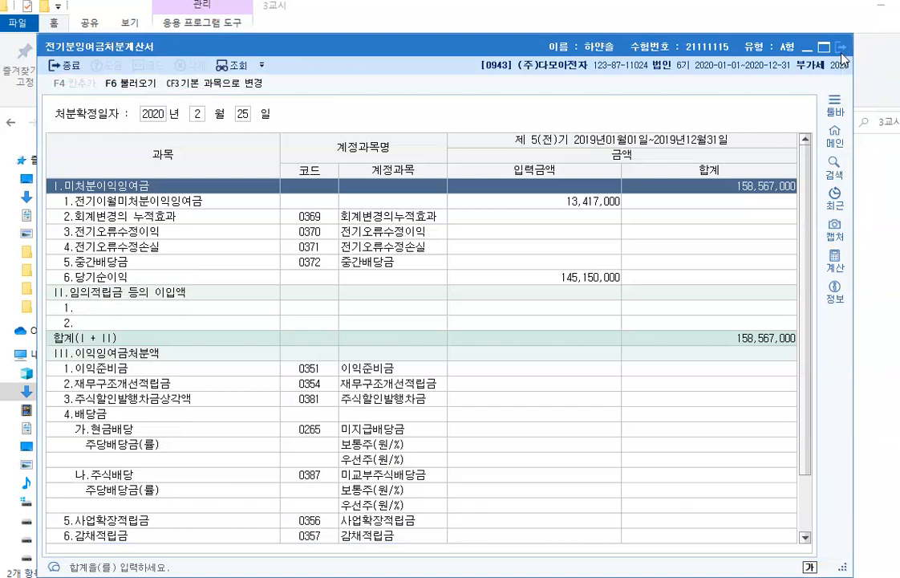
pyautogui.click(841, 51)
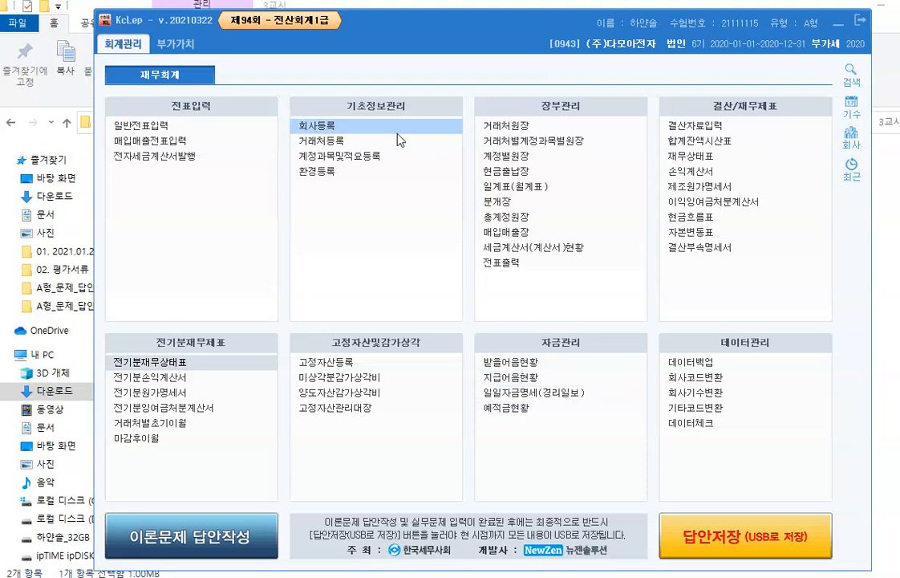
# Step: Open 일반전표입력 and set the voucher date to September 14, 2020
pyautogui.moveTo(377, 38); pyautogui.dragTo(351, 32)
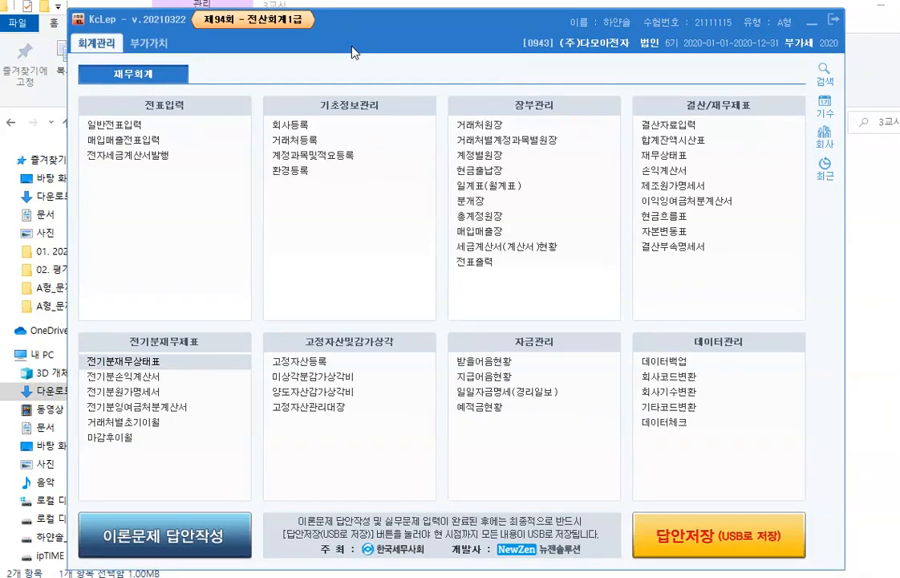
pyautogui.click(130, 127)
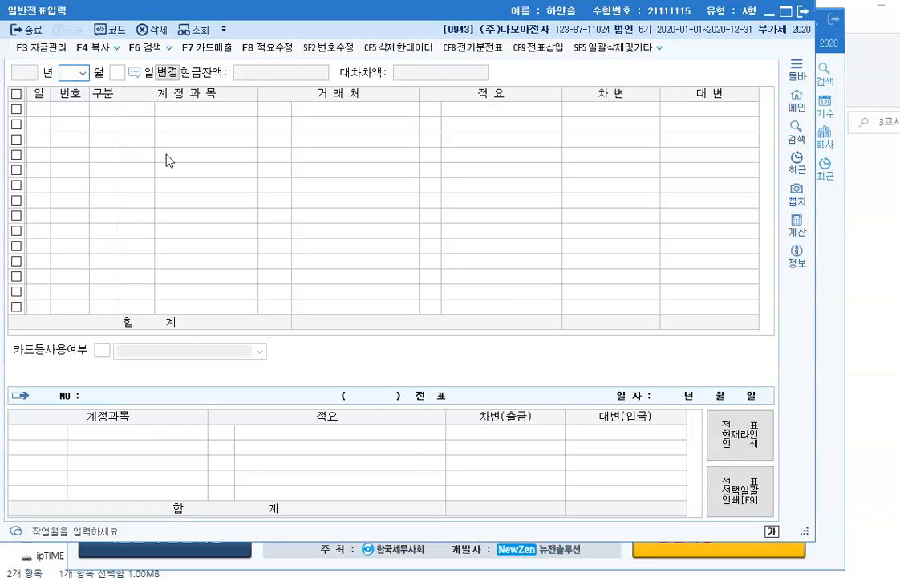
pyautogui.click(82, 73)
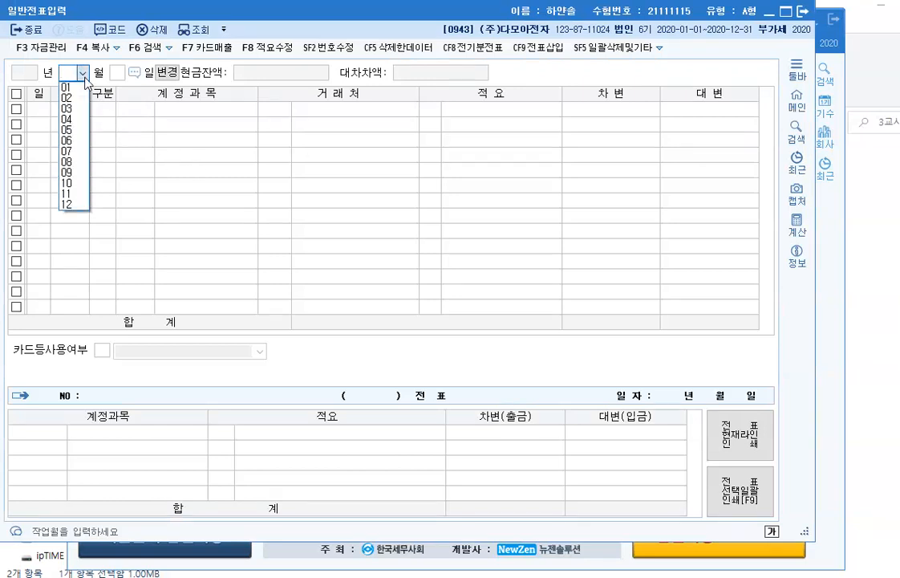
pyautogui.click(70, 172)
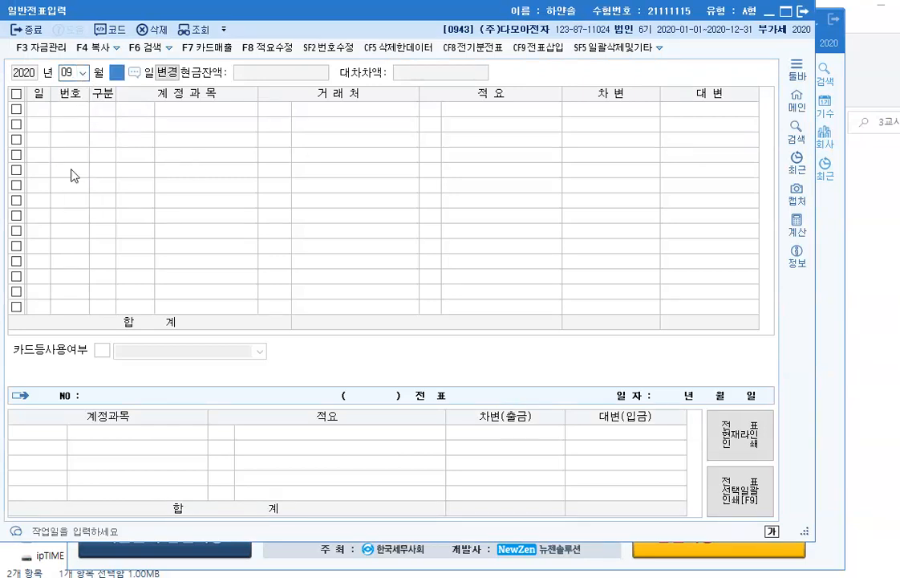
pyautogui.write('14')
pyautogui.press('Return')
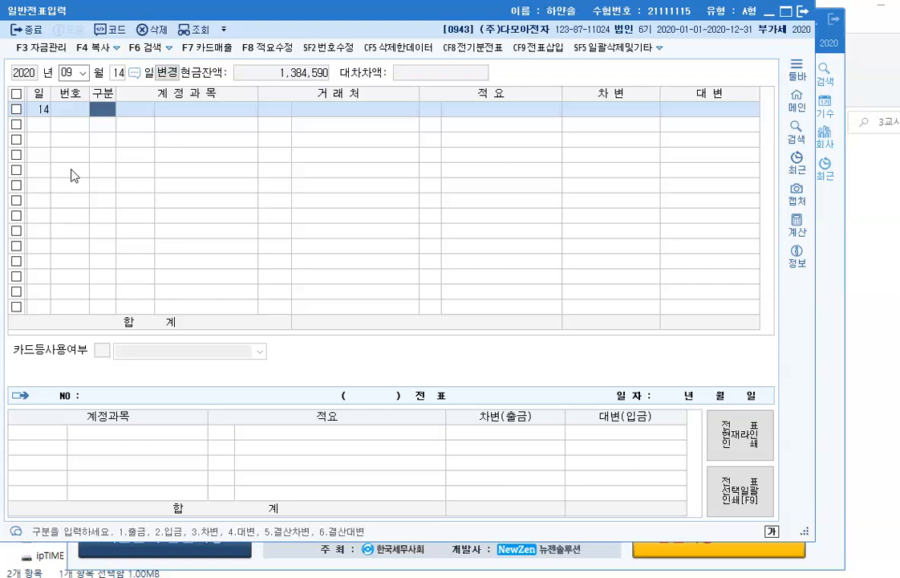
# Step: Enter a 차변 line for account 0842 견본비 with an amount of 400,000 and no vendor or memo
pyautogui.write('3')
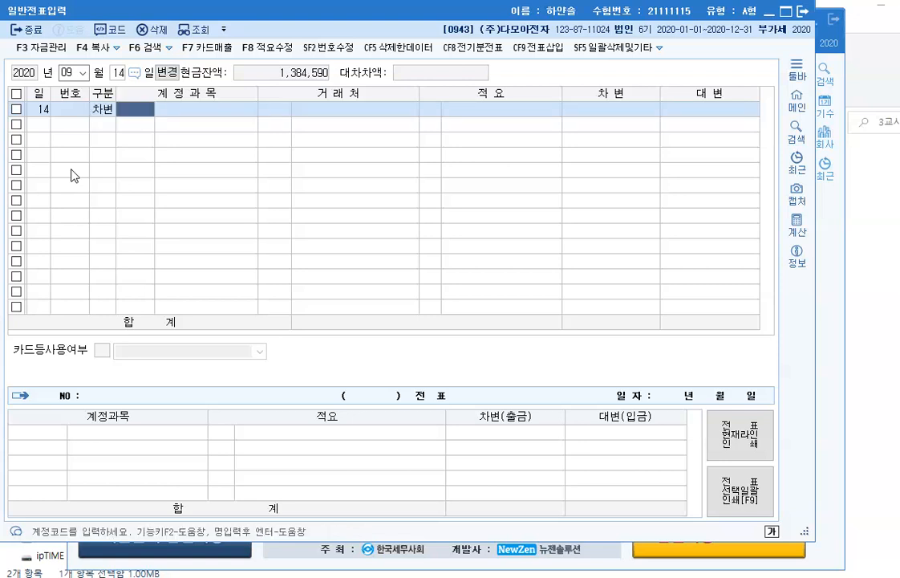
pyautogui.press('F2')
pyautogui.write('견ㅂ')
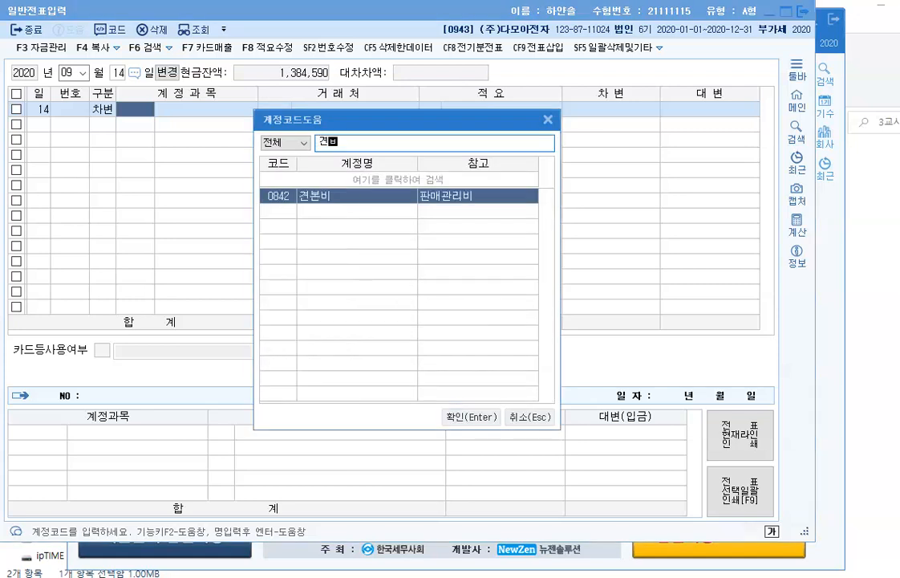
pyautogui.write('ㅣ')
pyautogui.press('Return')
pyautogui.press('Return')
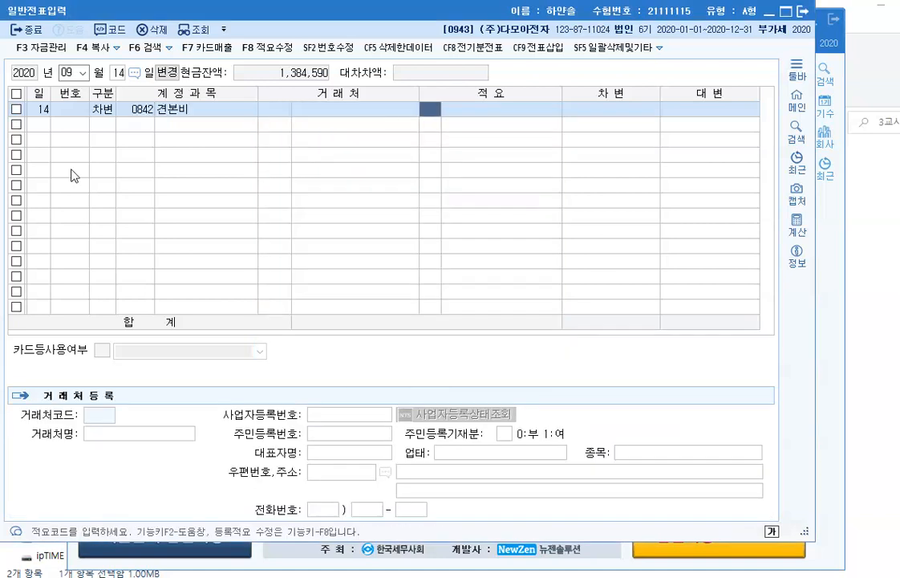
pyautogui.press('Return')
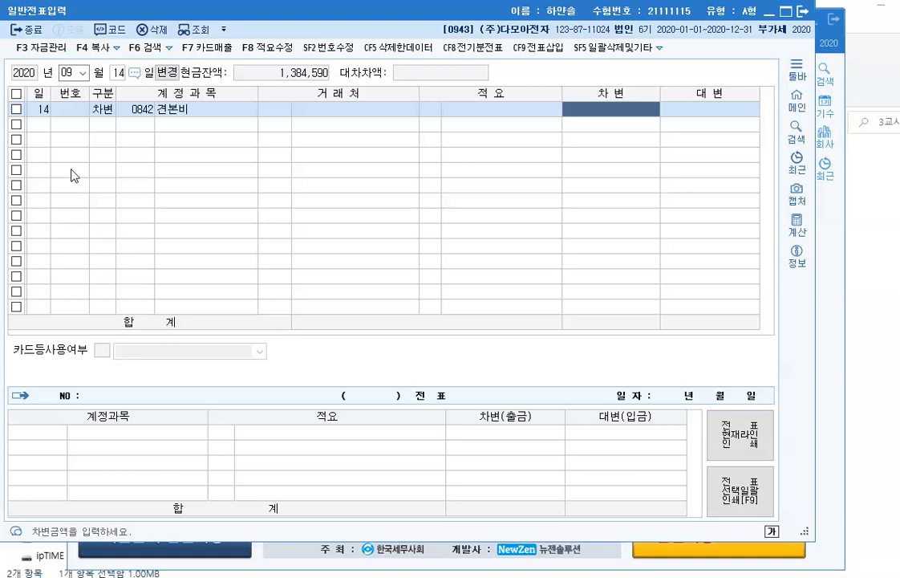
pyautogui.write('4000000')
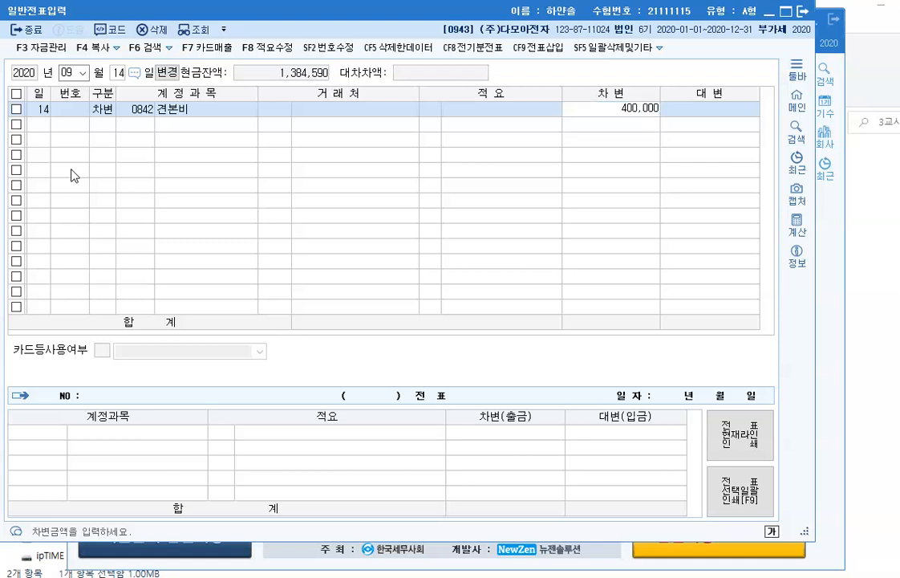
pyautogui.press('Return')
# Step: Add a 대변 line for account 0150 제품 of 400,000 with 적요 number 8, 타계정으로 대체액 손익계산서 반영분
pyautogui.write('4')
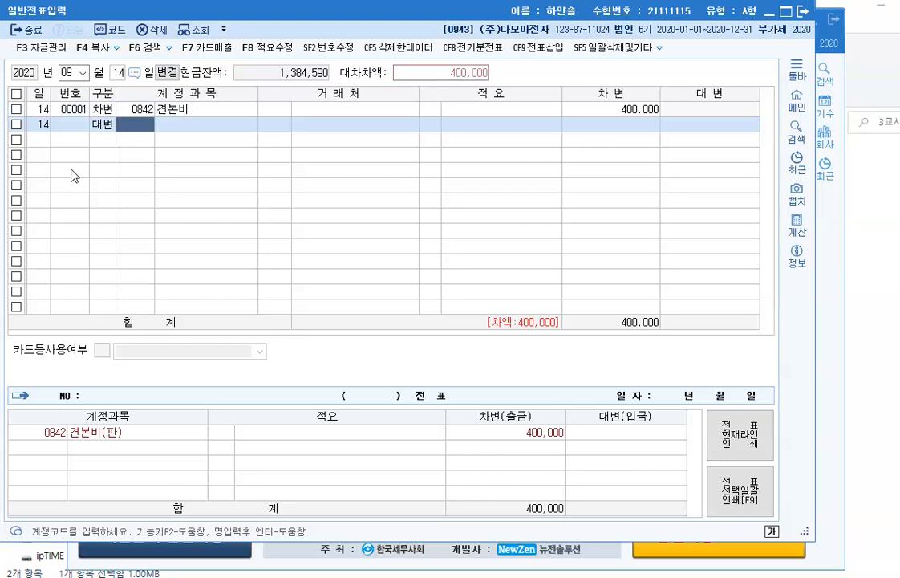
pyautogui.write('0150')
pyautogui.press('Return')
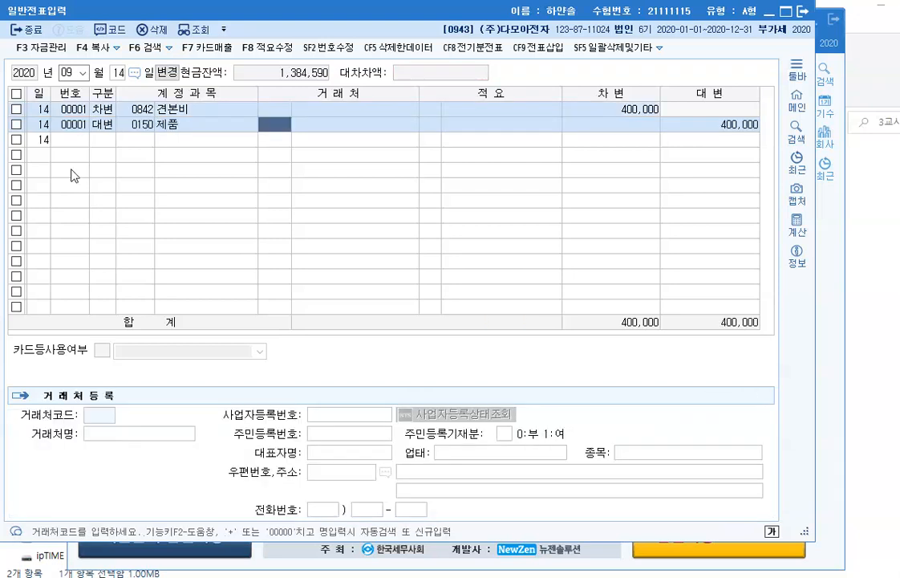
pyautogui.press('Return')
pyautogui.press('Return')
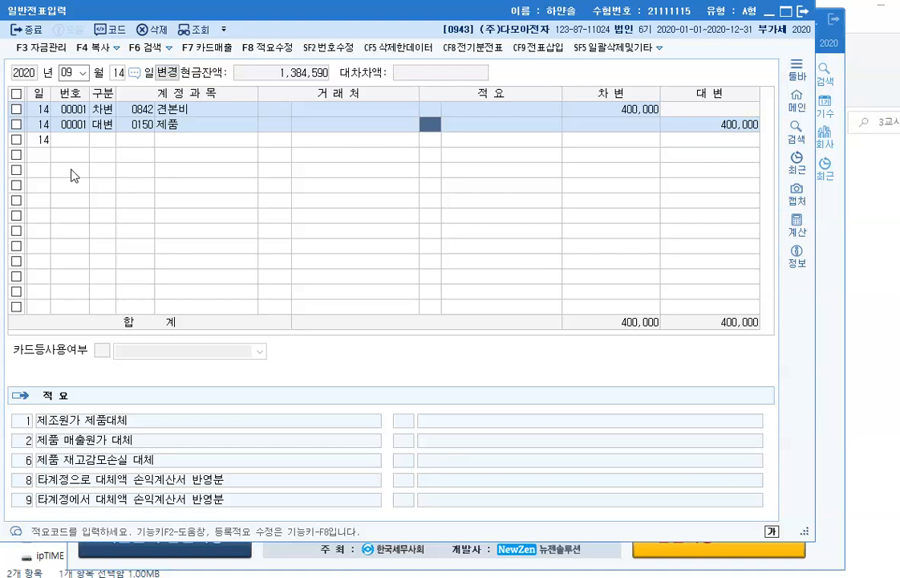
pyautogui.write('8')
pyautogui.press('Return')
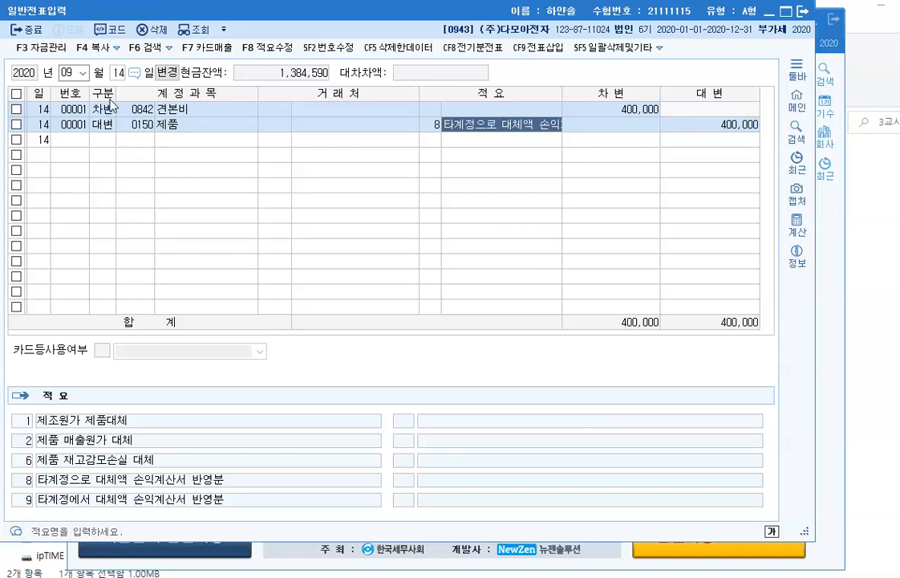
# Step: Set the voucher date to September 30 and enter a 차변 line for account 0255 부가세예수금 with an amount of 9,910,000
pyautogui.click(116, 73)
pyautogui.write('30')
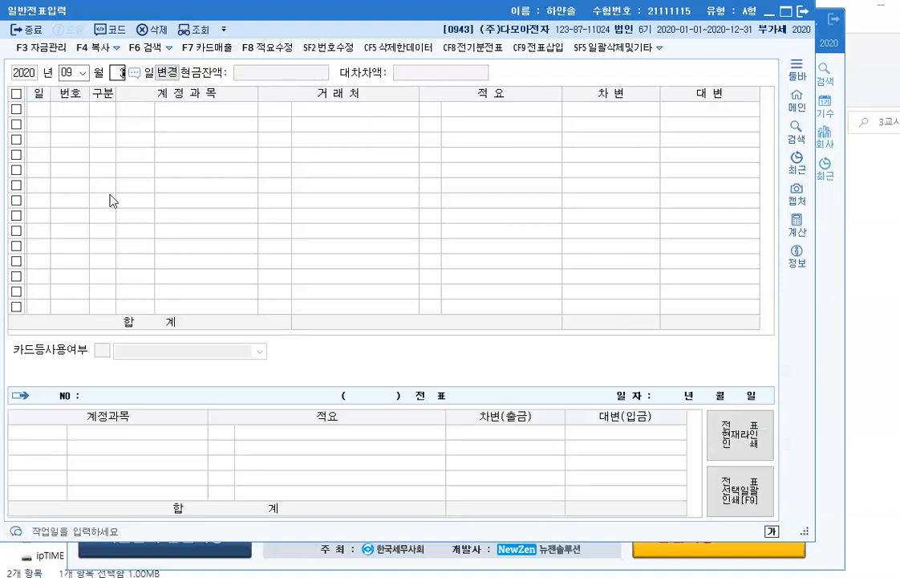
pyautogui.press('Return')
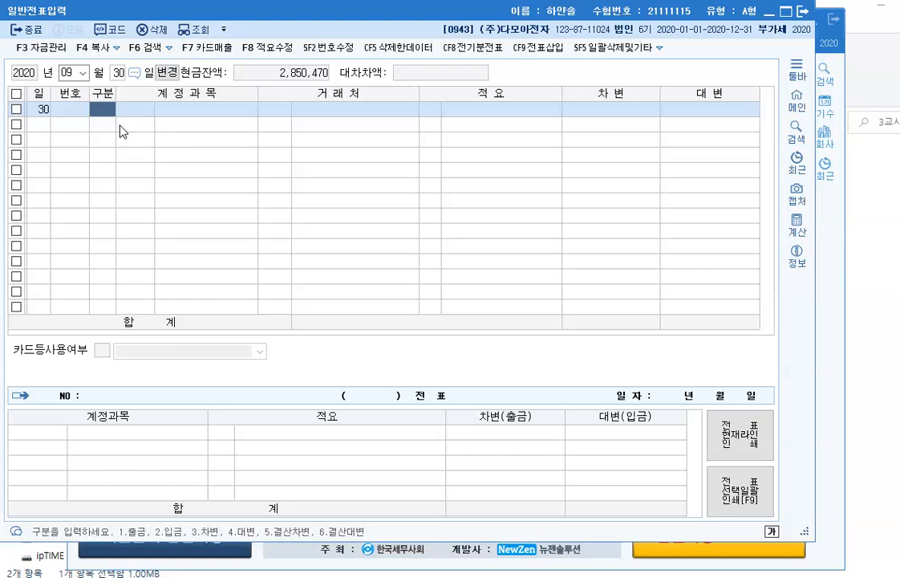
pyautogui.press('3')
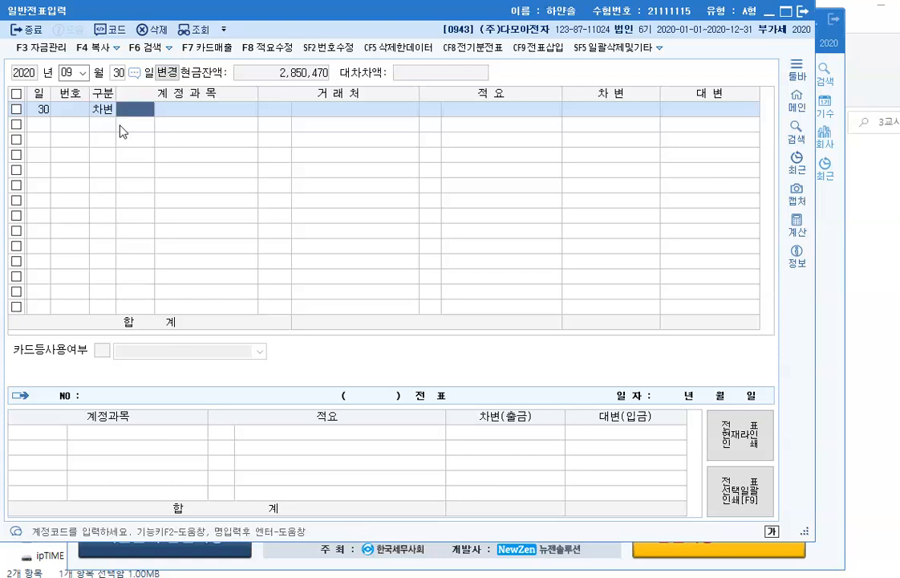
pyautogui.write('부가세')
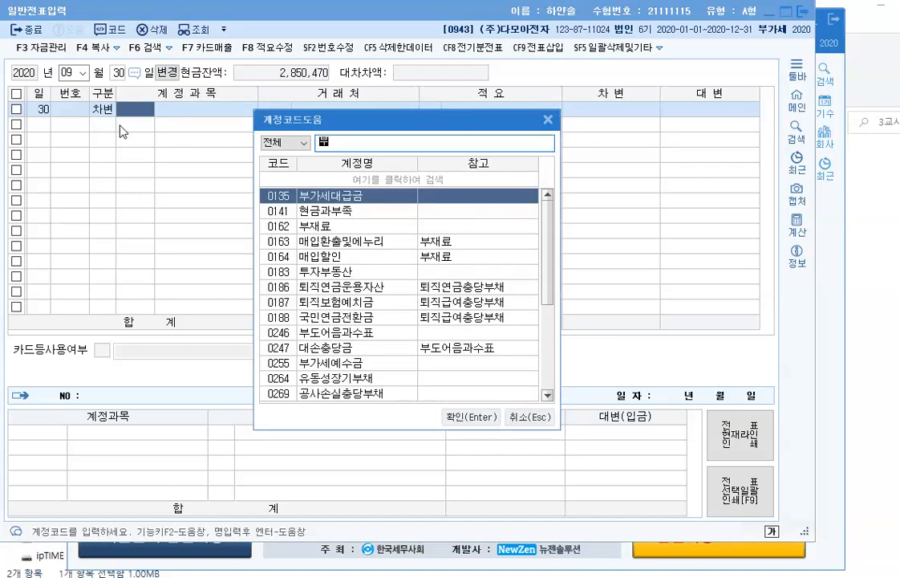
pyautogui.press('Down')
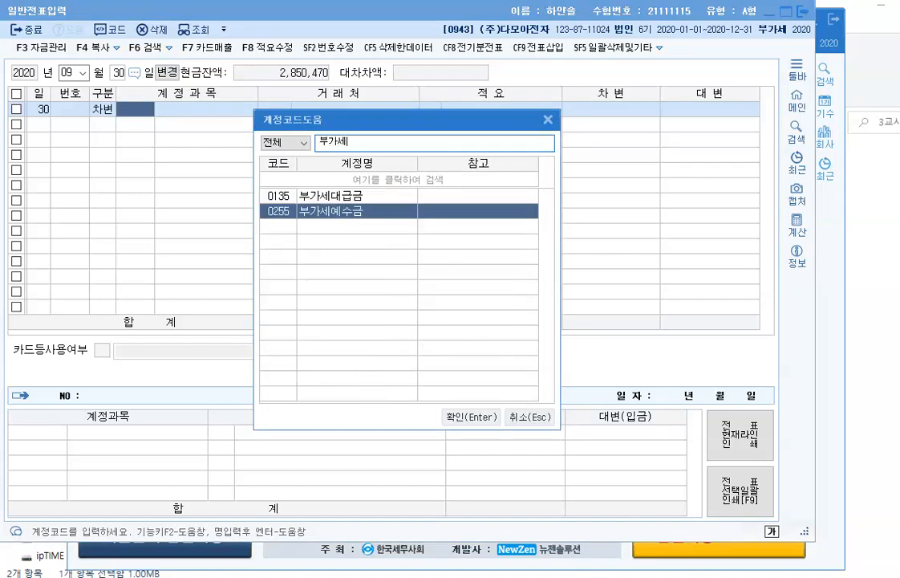
pyautogui.press('Return')
pyautogui.press('Return')
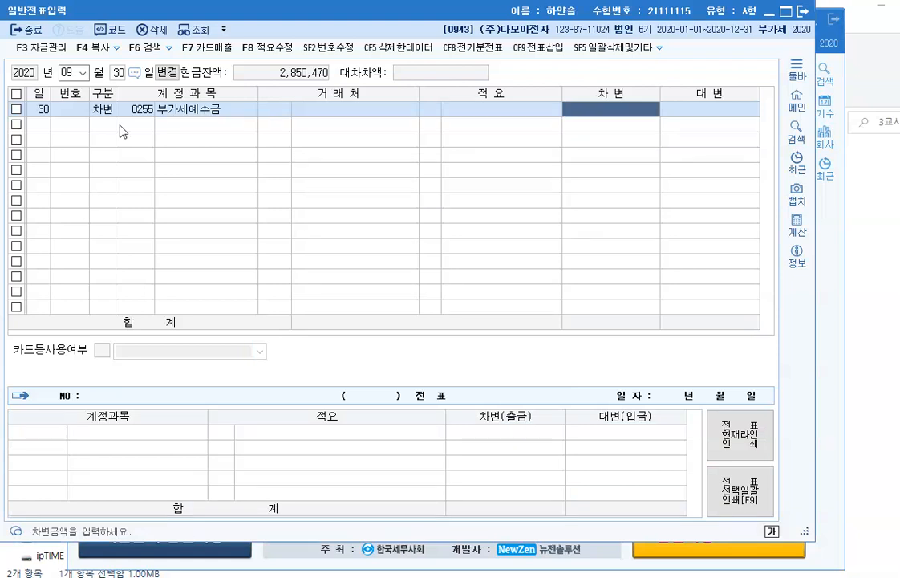
pyautogui.write('9')
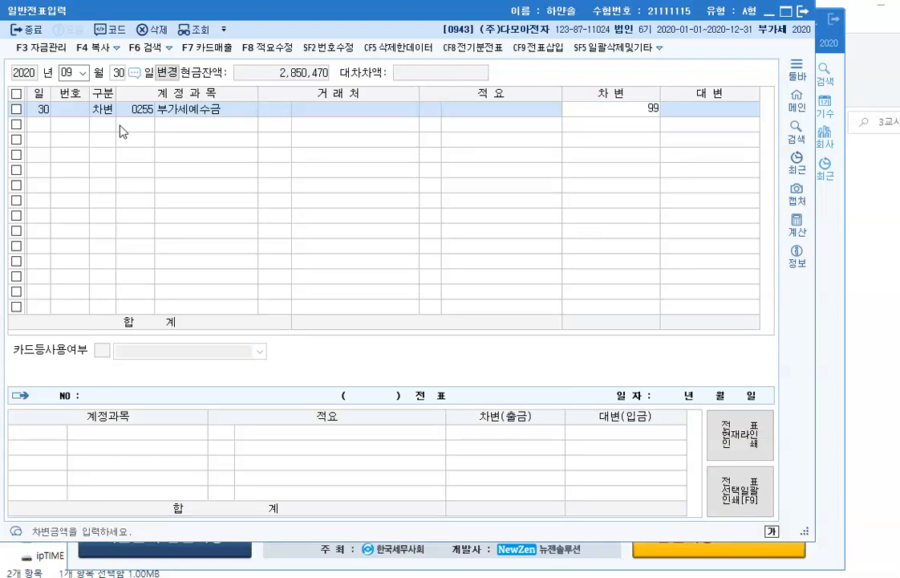
pyautogui.write(',910,000')
pyautogui.press('Return')
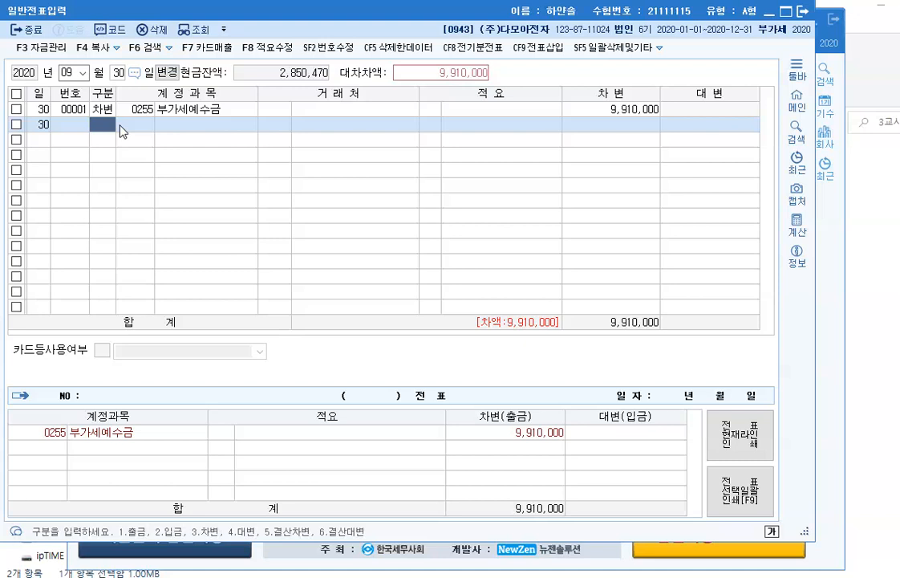
# Step: Add a 대변 line for account 0135 부가세대급금 with an amount of 11,230,000
pyautogui.write('4')
pyautogui.press('Return')
pyautogui.press('F2')
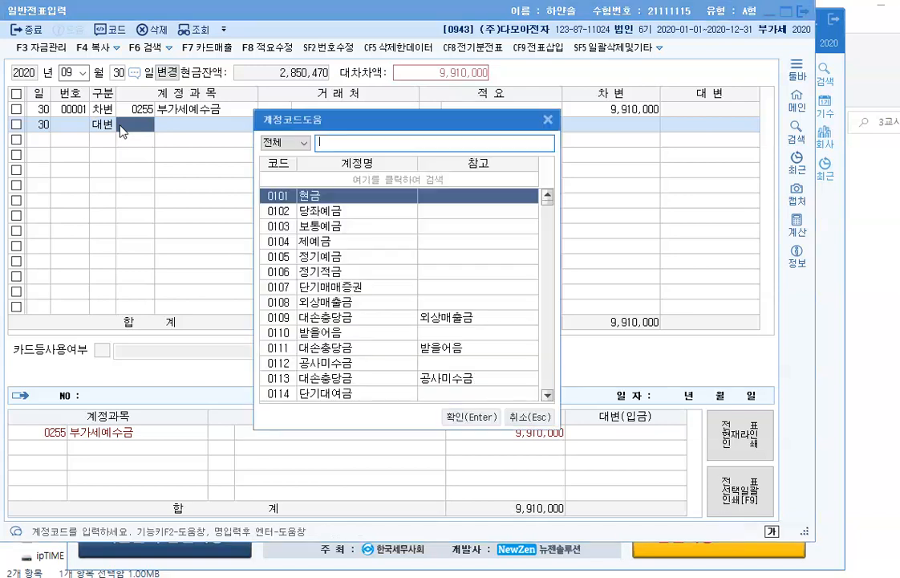
pyautogui.write('부가세')
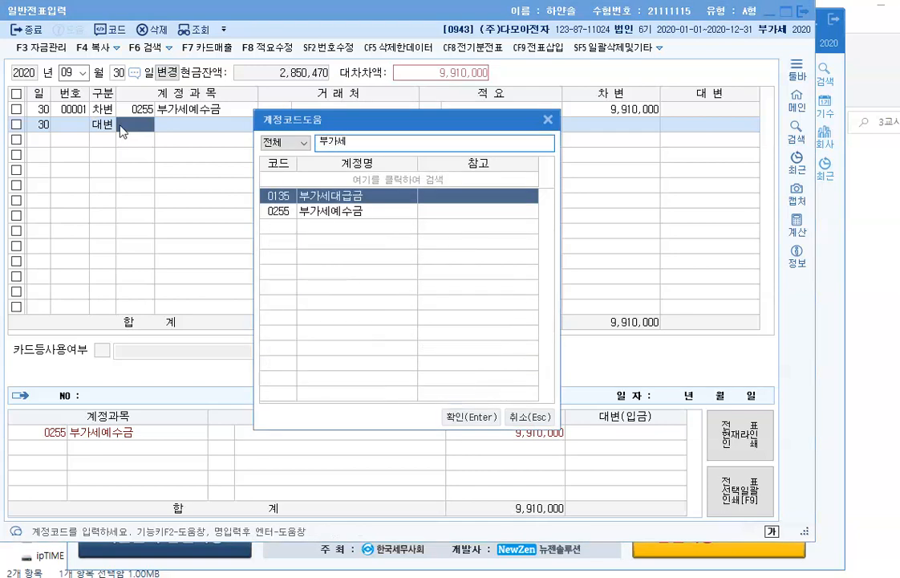
pyautogui.press('Down')
pyautogui.press('Return')
pyautogui.press('Return')
pyautogui.press('Return')
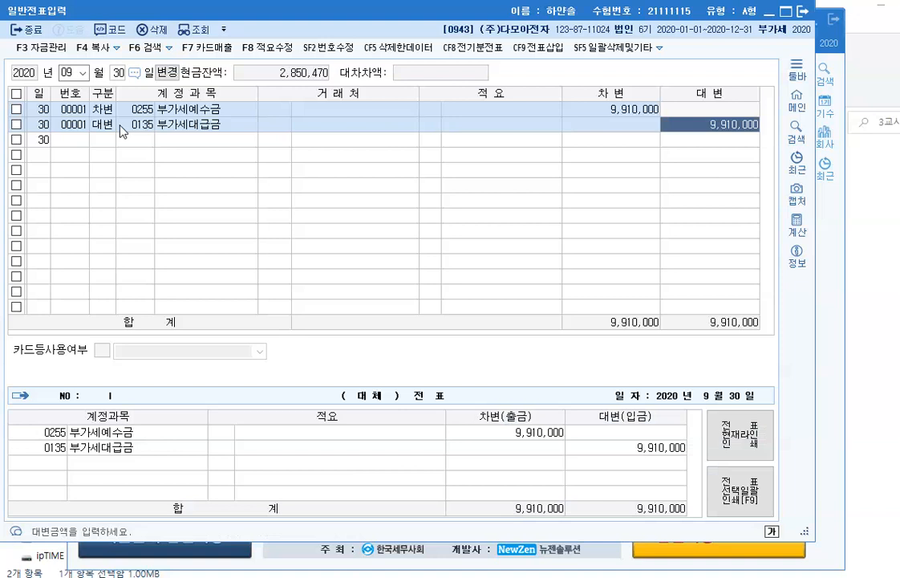
pyautogui.write('11230000')
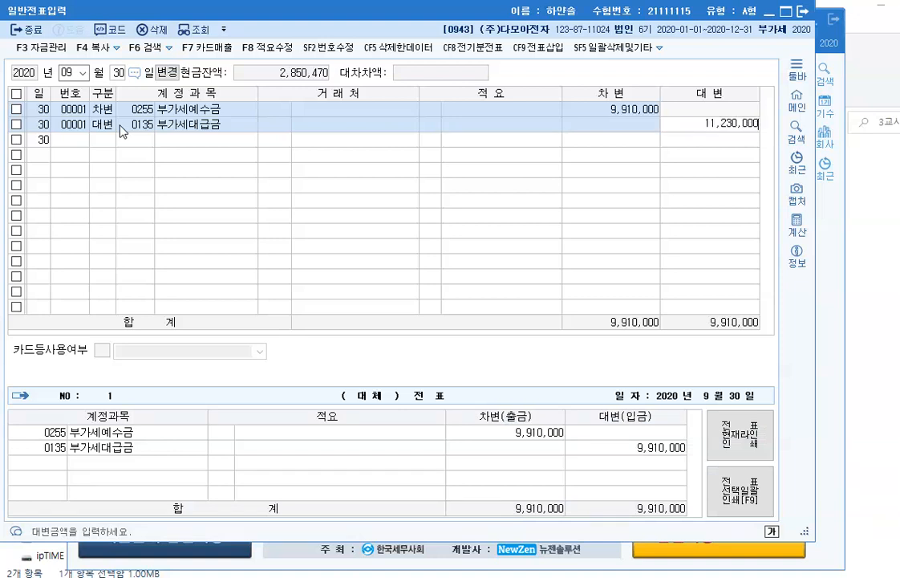
pyautogui.press('Return')
# Step: Add a 차변 line for account 0120 미수금 of 1,320,000 without a vendor or memo
pyautogui.write('3')
pyautogui.press('Return')
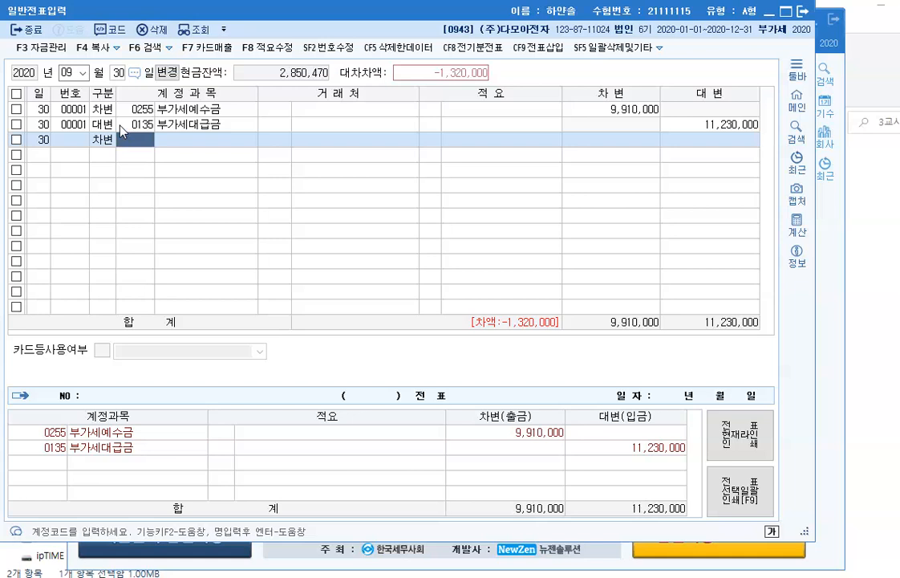
pyautogui.write('120')
pyautogui.press('Return')
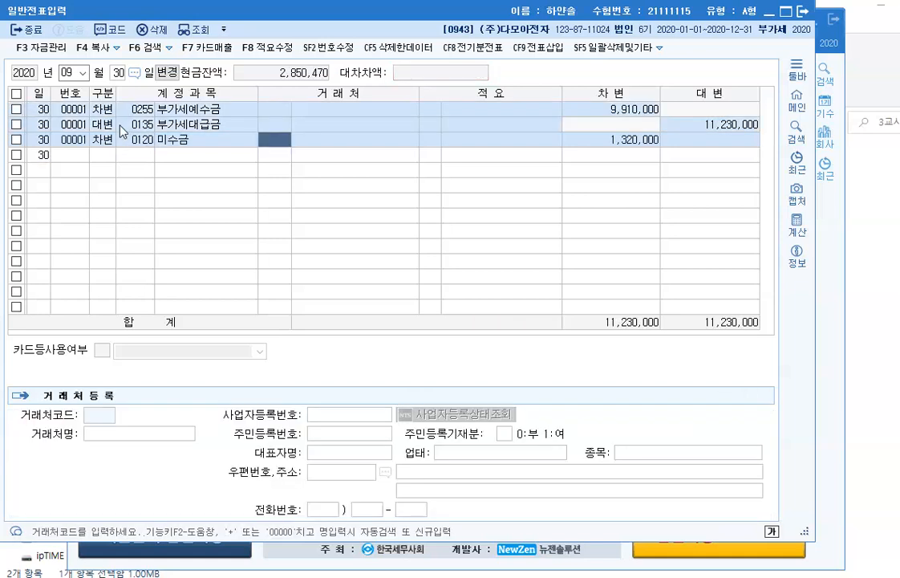
pyautogui.press('Return')
pyautogui.press('Return')
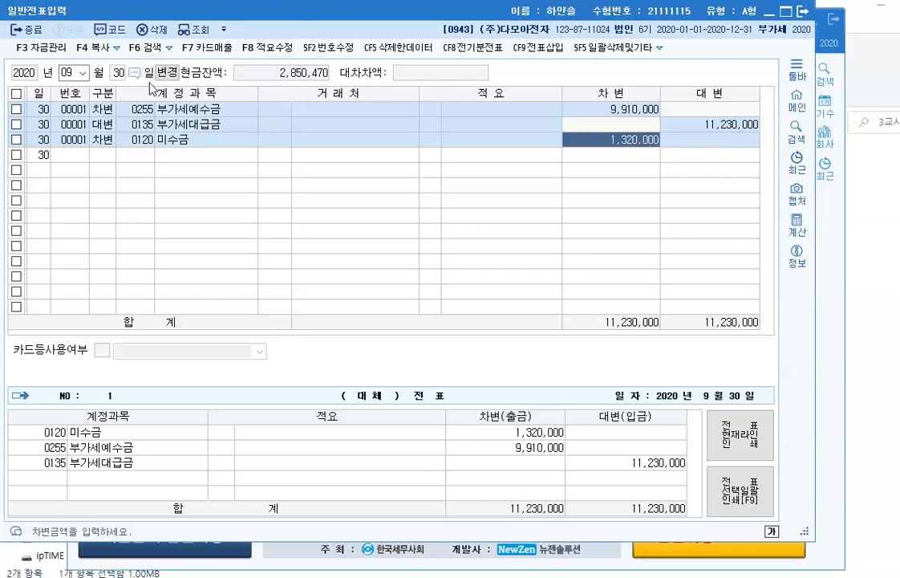
# Step: Set the voucher date to October 5, 2020
pyautogui.click(84, 72)
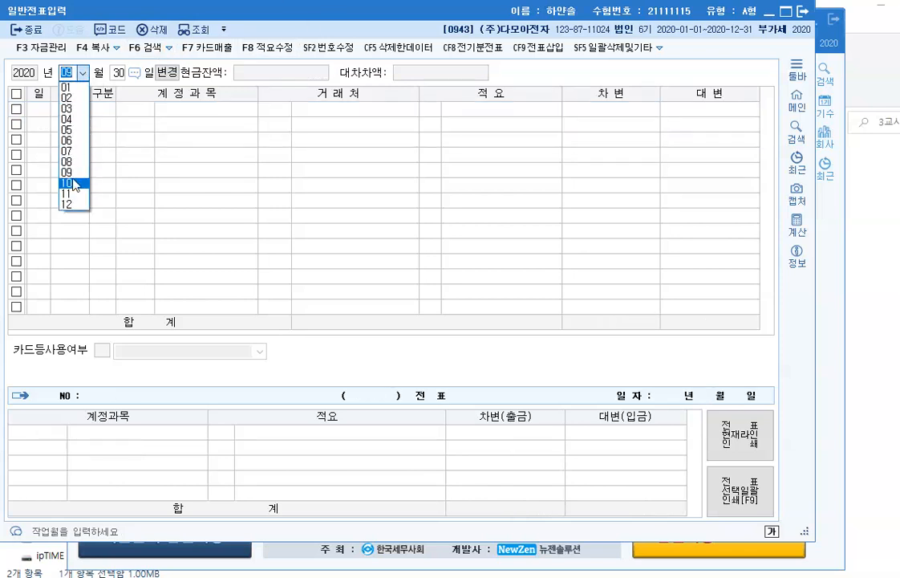
pyautogui.click(71, 163)
pyautogui.write('5')
pyautogui.press('Return')
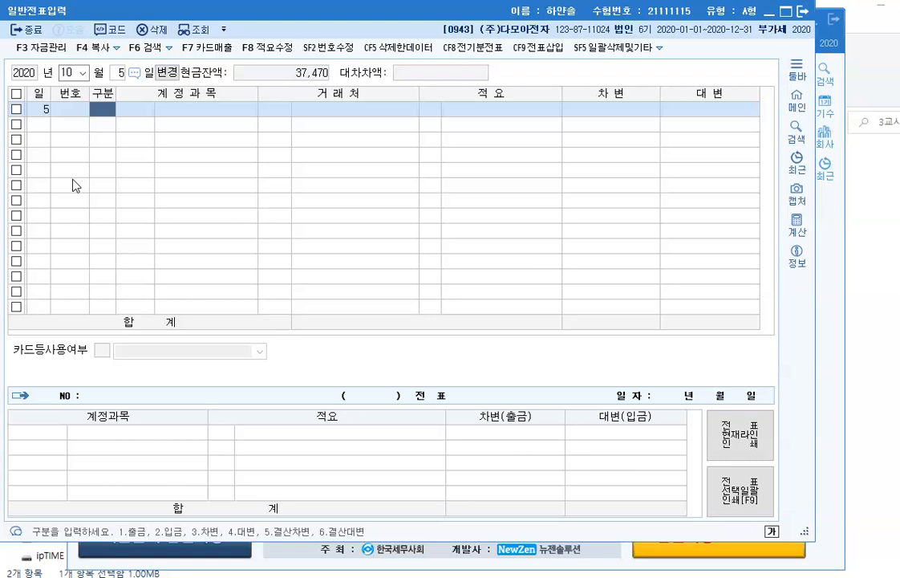
# Step: Look up the July 5 voucher and examine the vendor on its 미지급금 line for the machinery purchase
pyautogui.click(82, 72)
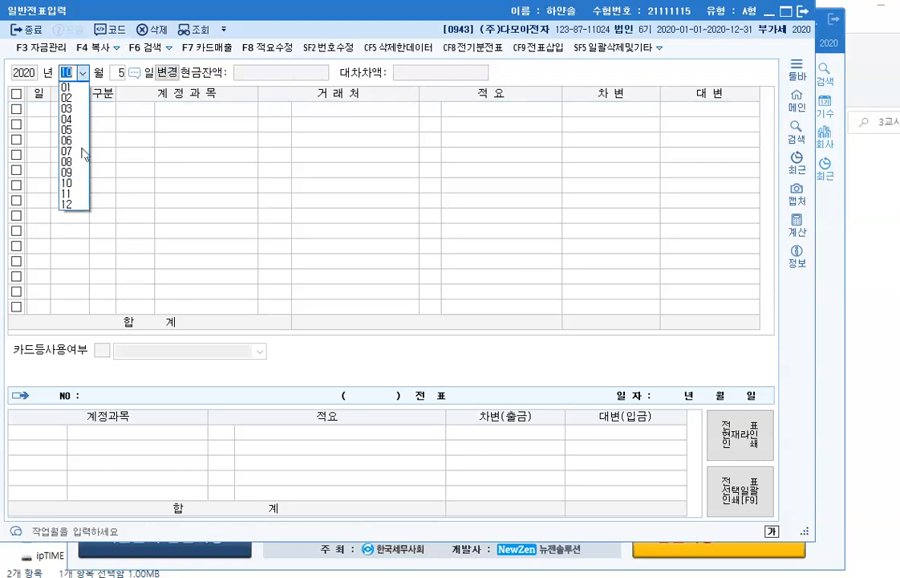
pyautogui.click(78, 151)
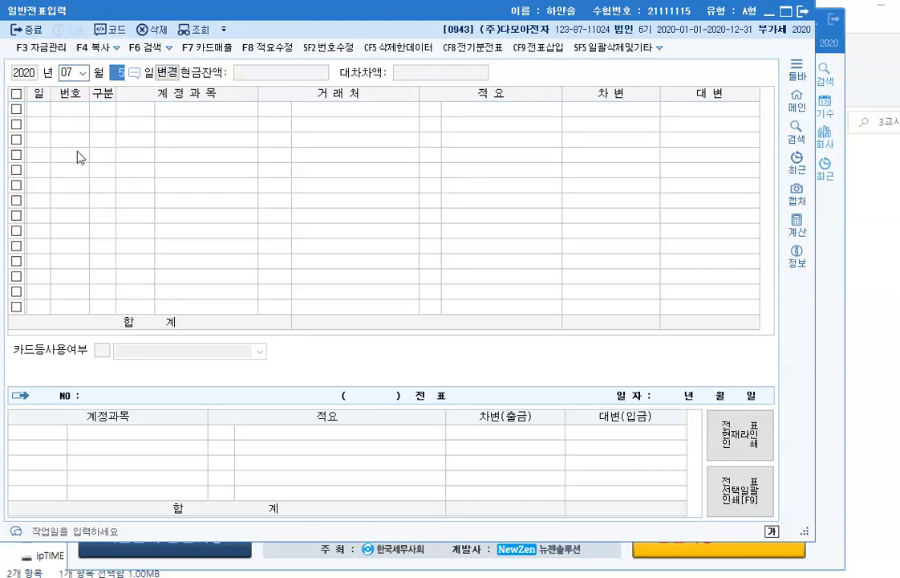
pyautogui.press('Return')
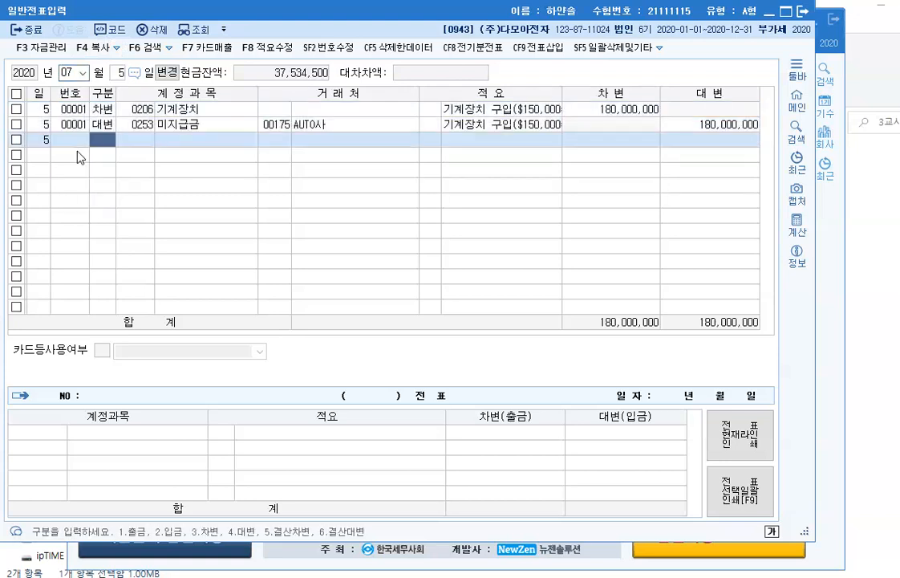
pyautogui.click(191, 125)
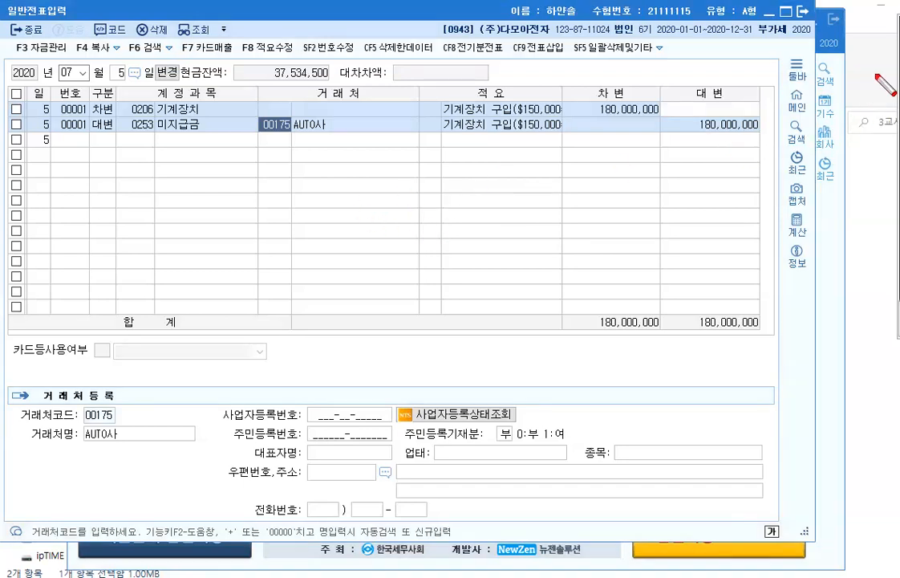
pyautogui.moveTo(296, 177); pyautogui.dragTo(296, 193)
pyautogui.moveTo(310, 176); pyautogui.dragTo(309, 194)
pyautogui.write('150,000')
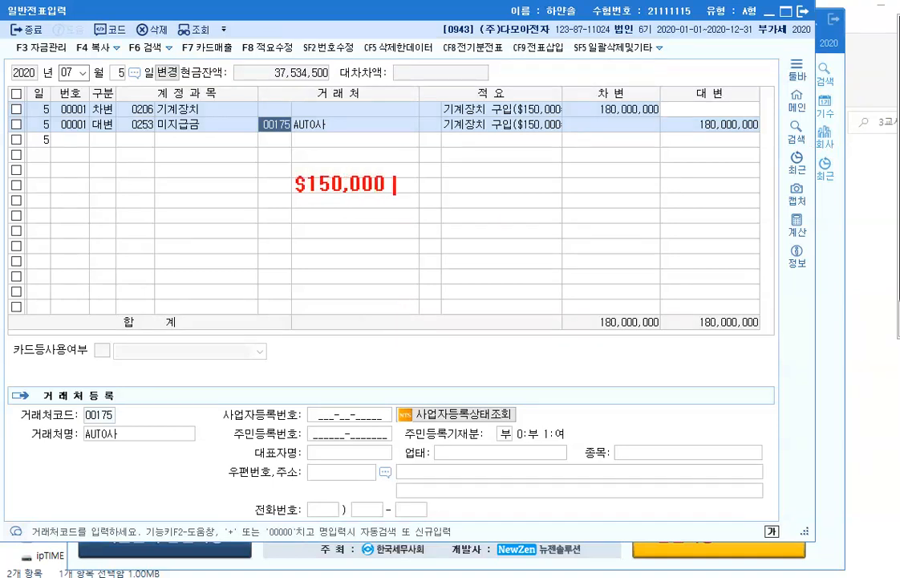
pyautogui.write(' ×')
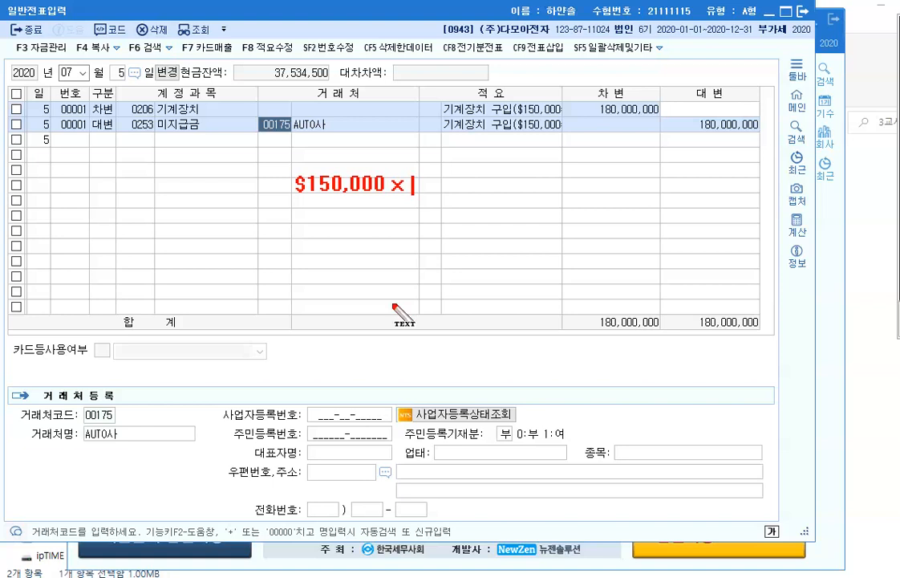
pyautogui.write('₩')
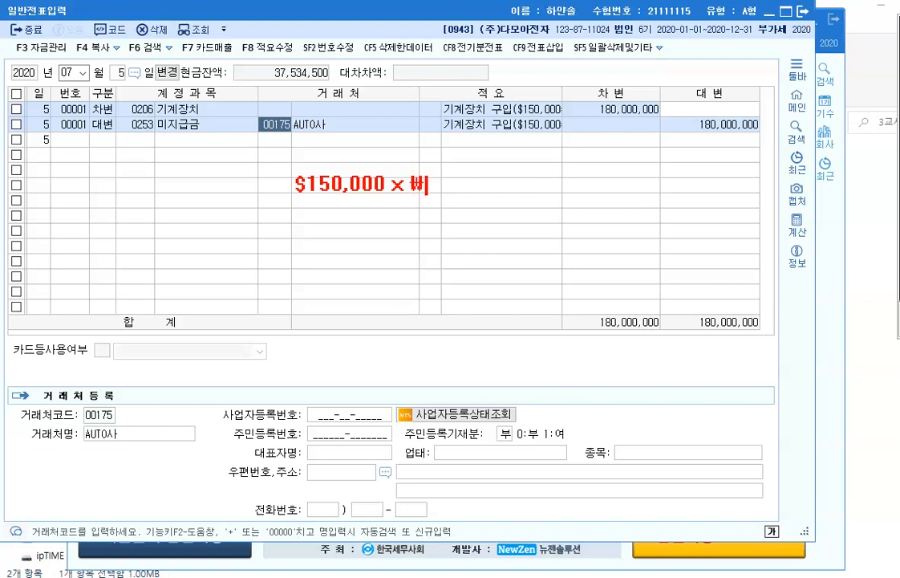
pyautogui.write('1,200')
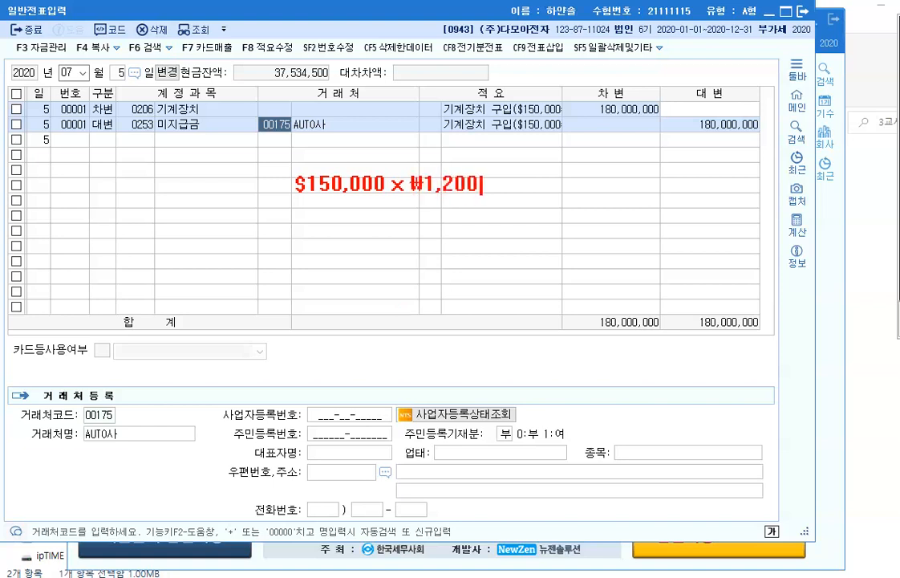
pyautogui.write(' =')
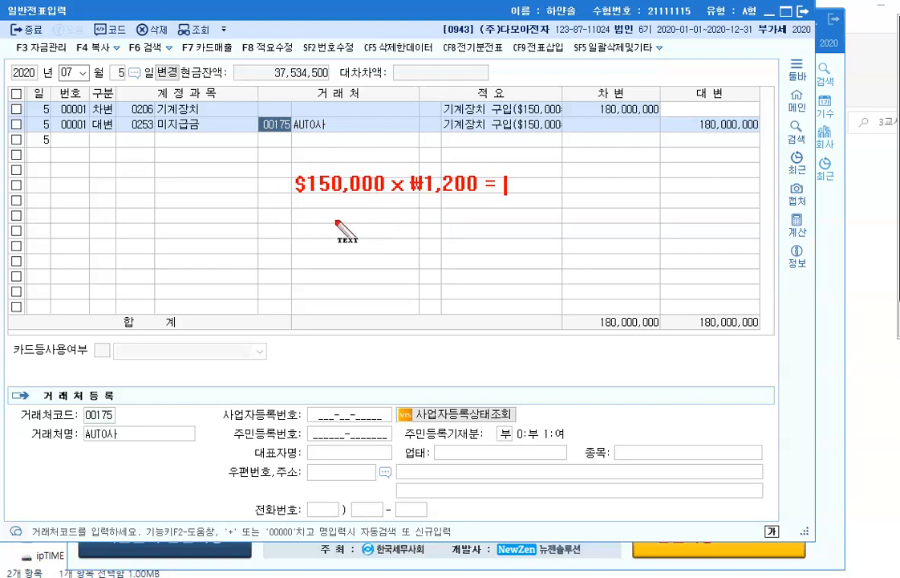
pyautogui.press('Escape')
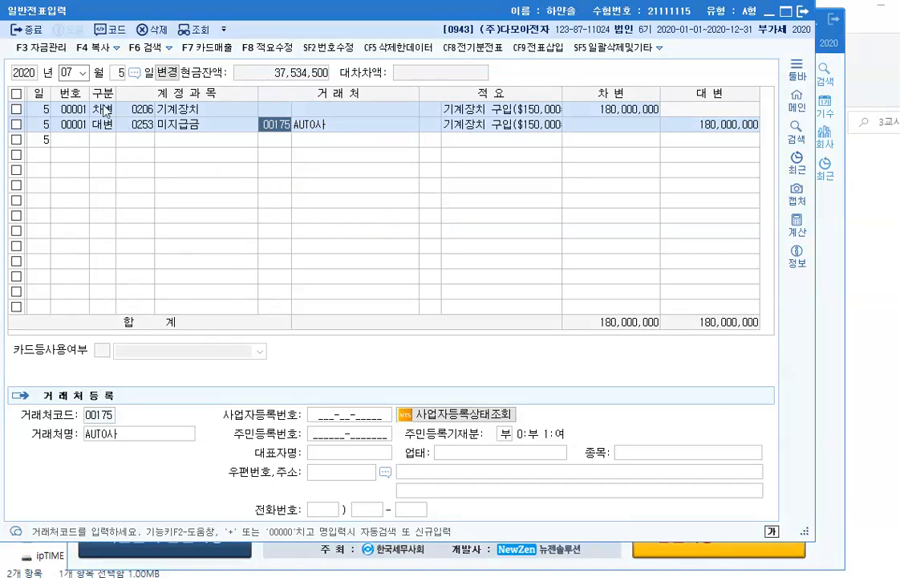
# Step: Return from the July 5 voucher to the October 5 voucher entry
pyautogui.click(83, 73)
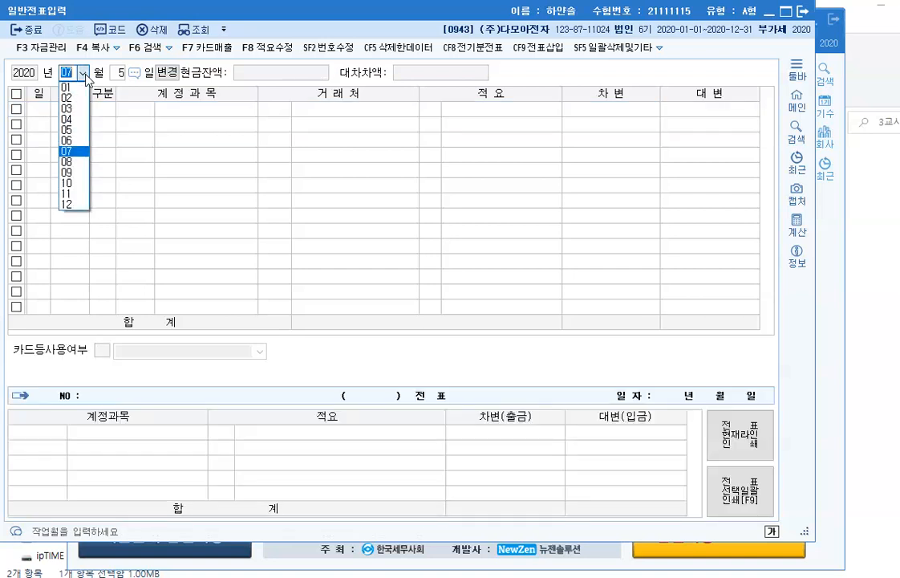
pyautogui.click(73, 185)
pyautogui.press('Return')
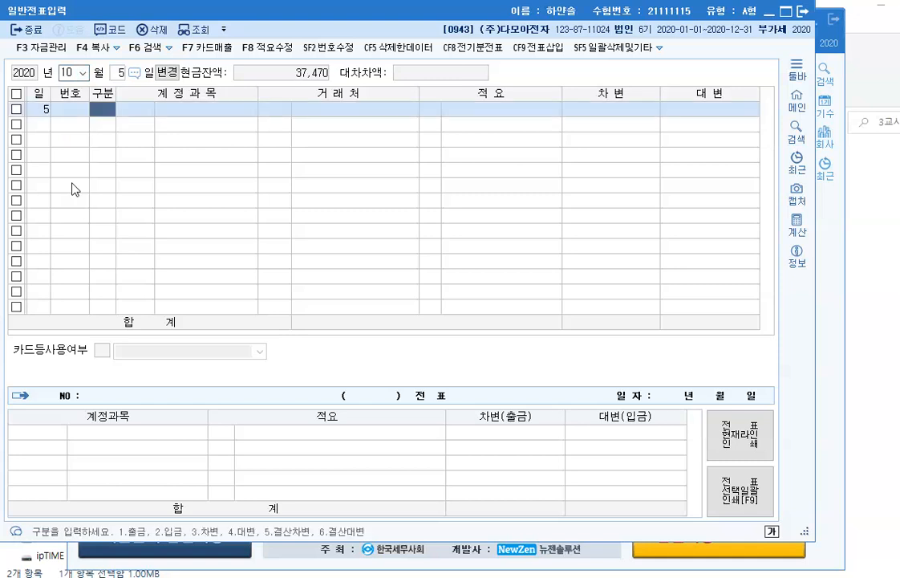
# Step: Enter a 차변 line for account 0253 미지급금 with vendor 00175 AUTO사, no memo and an amount of 180,000,000
pyautogui.write('3')
pyautogui.press('Return')
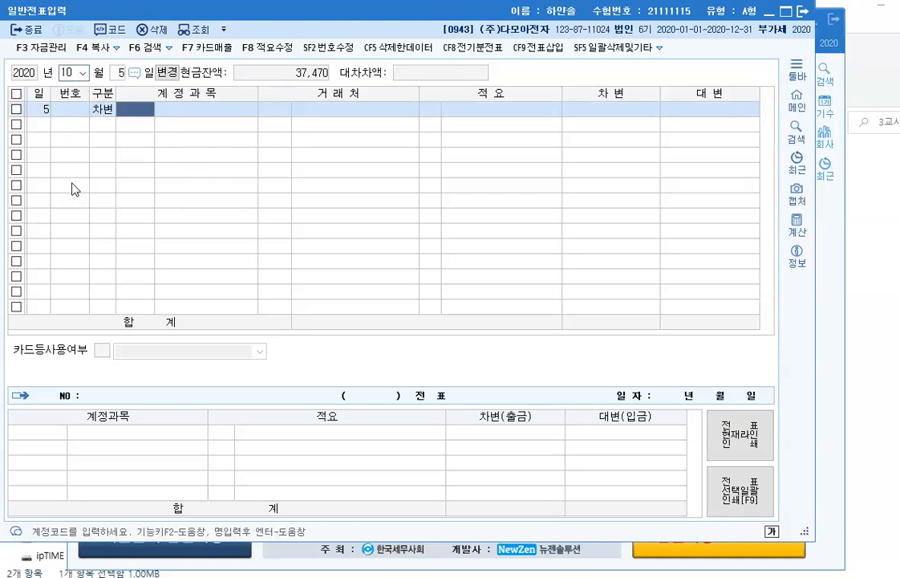
pyautogui.write('253')
pyautogui.press('Return')
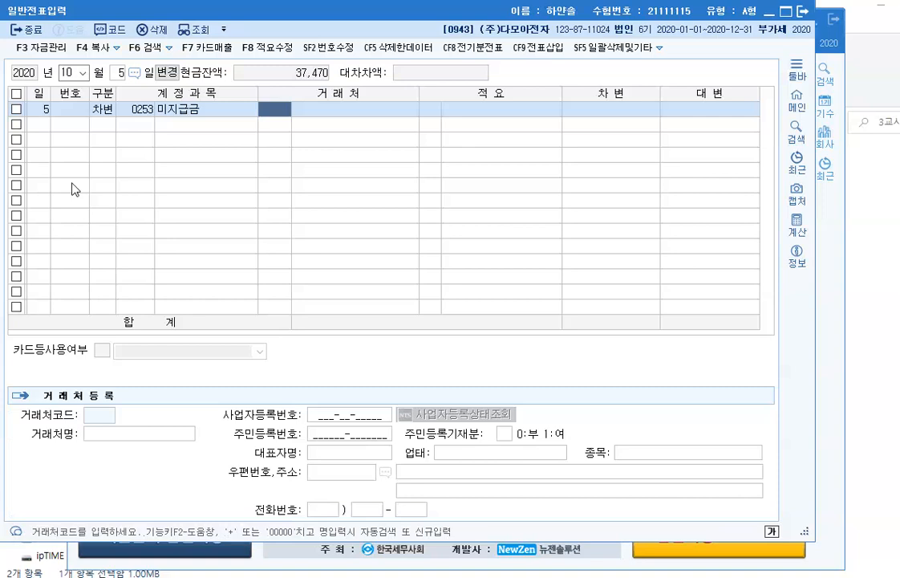
pyautogui.press('F2')
pyautogui.write('a')
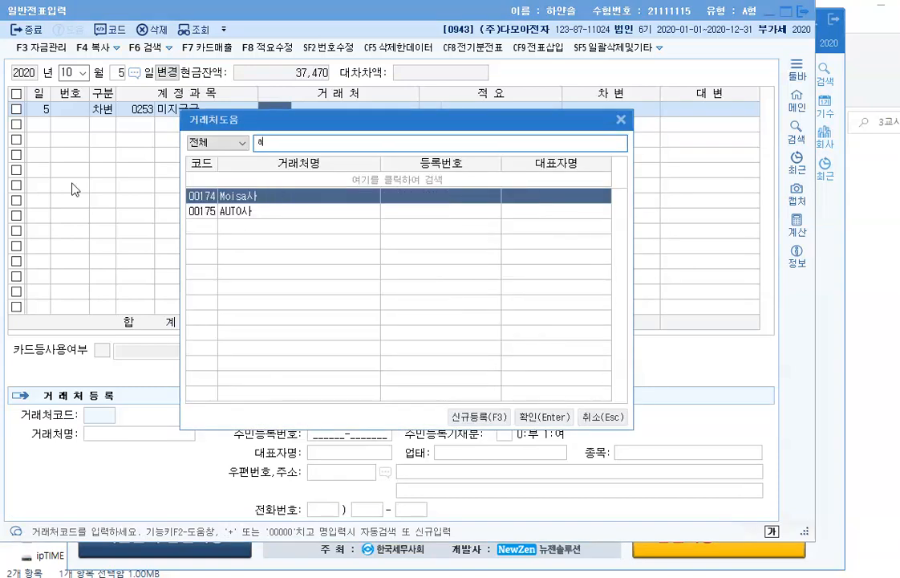
pyautogui.press('Down')
pyautogui.press('Return')
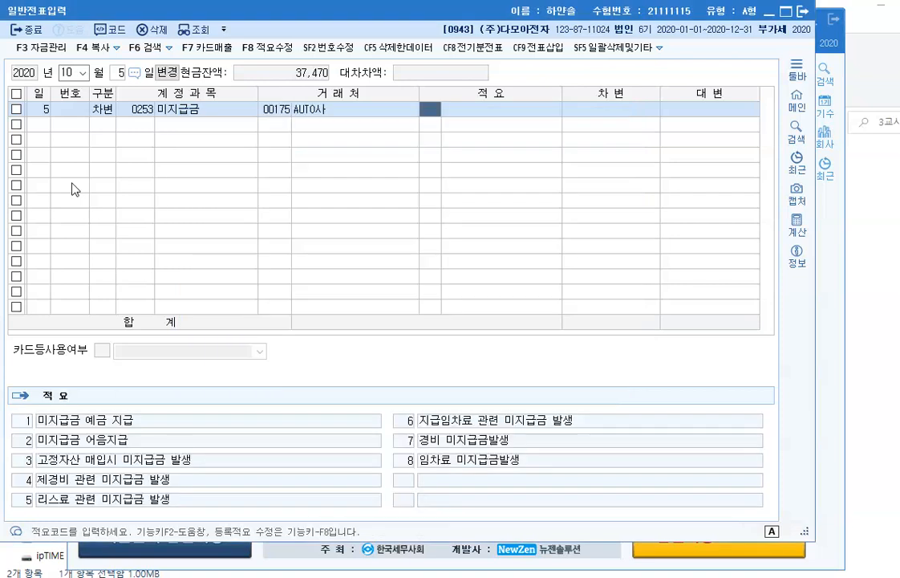
pyautogui.press('Return')
pyautogui.write('1')
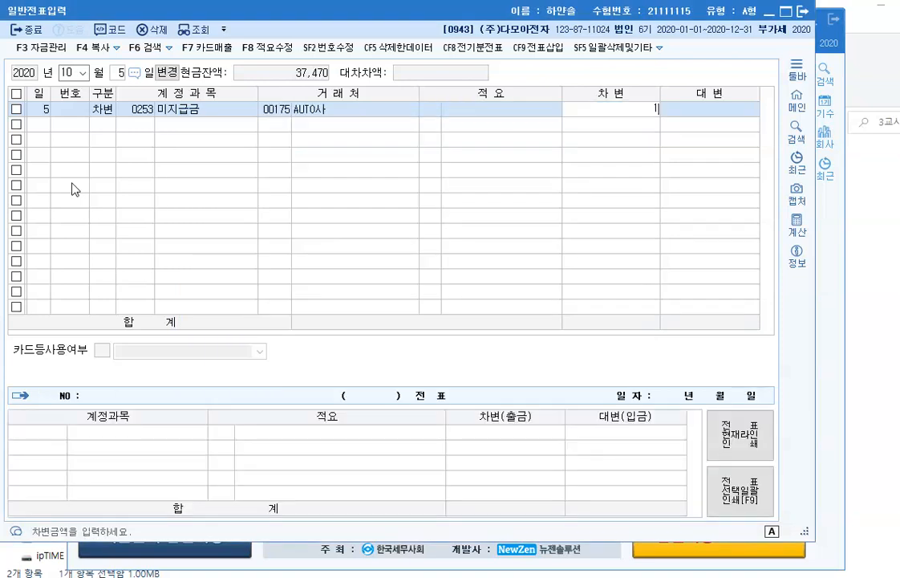
pyautogui.write('80,000,000')
pyautogui.press('Return')
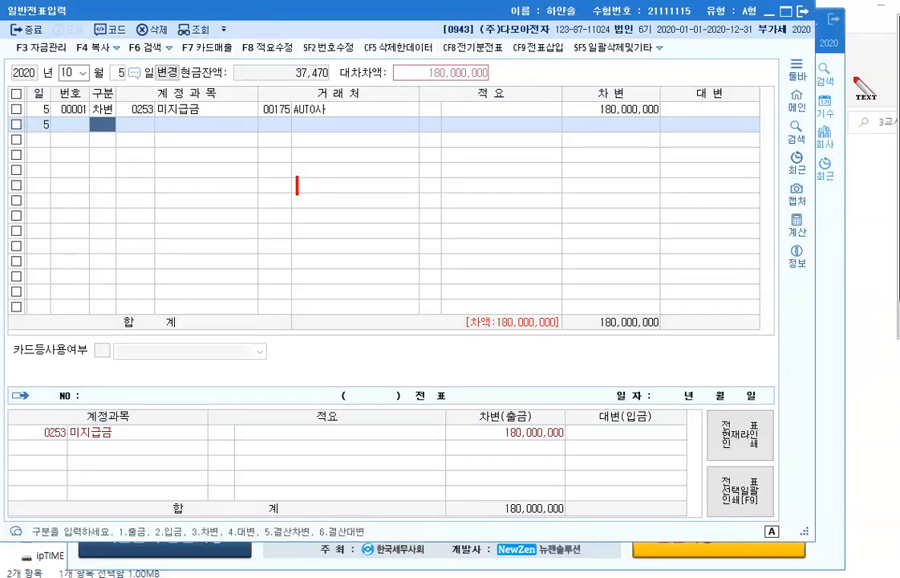
pyautogui.click(315, 278)
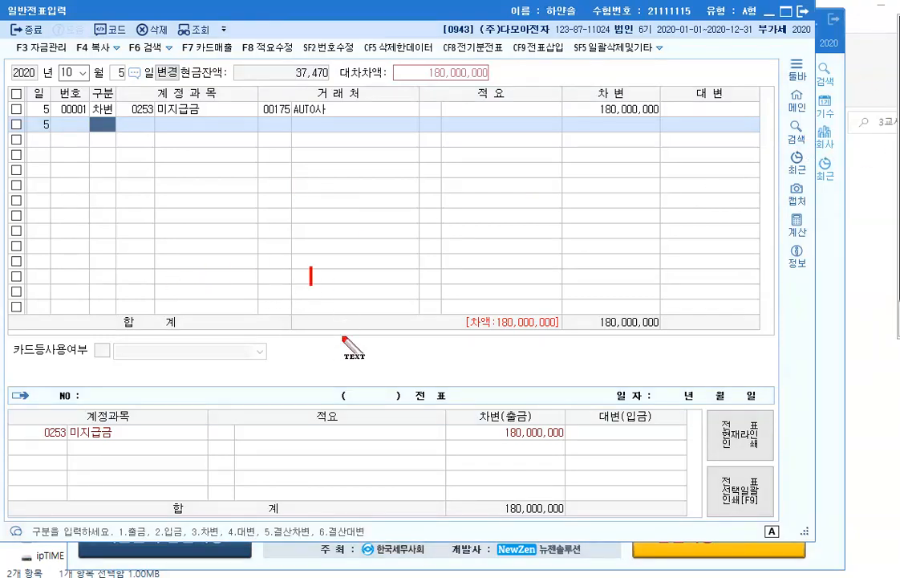
pyautogui.write('4')
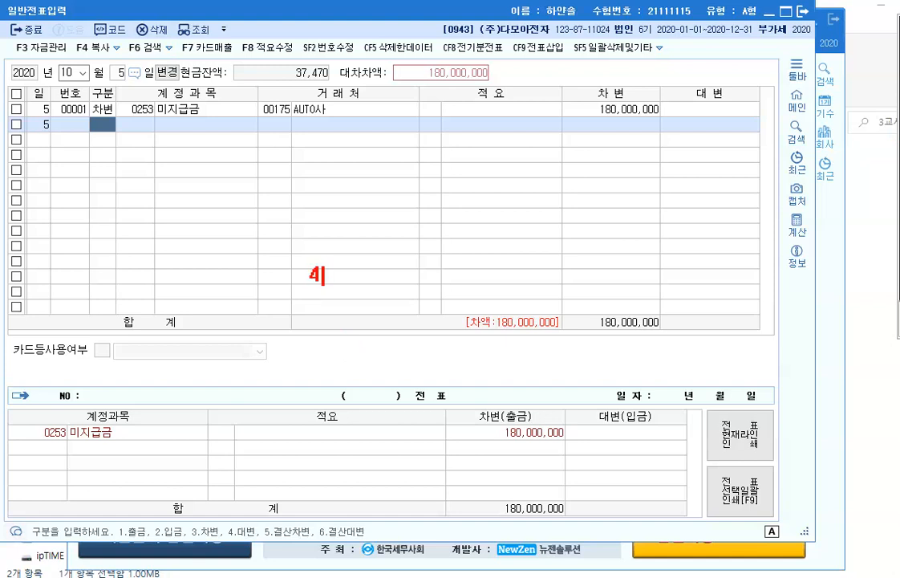
pyautogui.press('BackSpace')
pyautogui.write('$150,00')
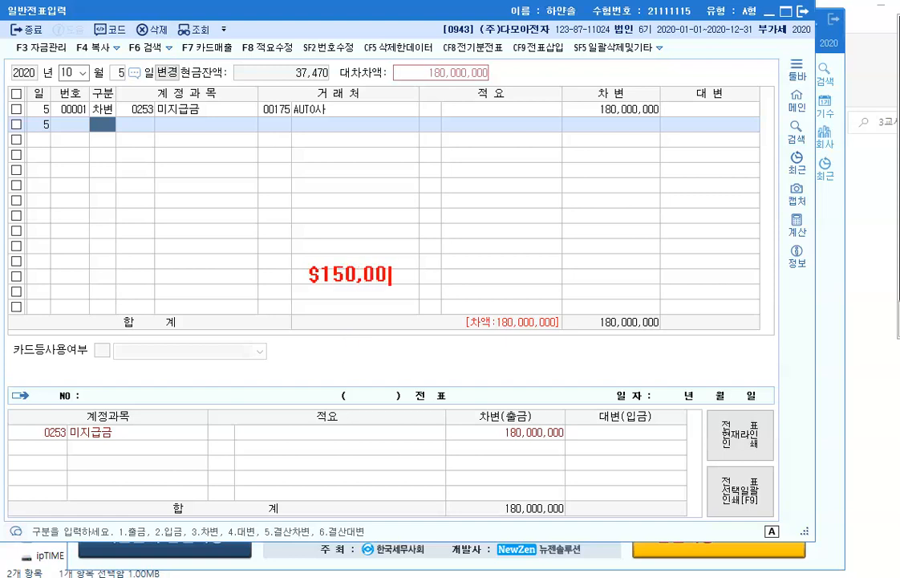
pyautogui.write('0 ㅌ')
pyautogui.press('BackSpace')
pyautogui.write('x ₩')
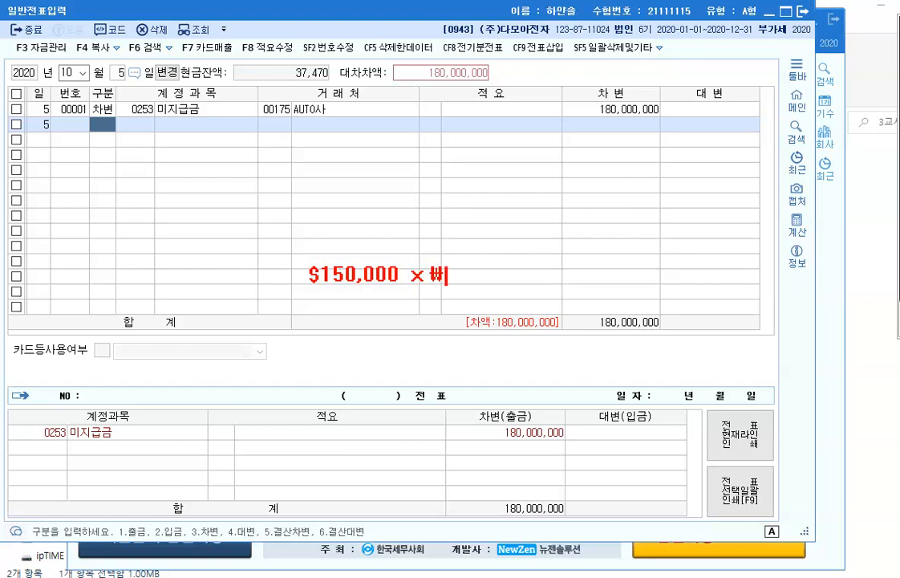
pyautogui.write('1,100')
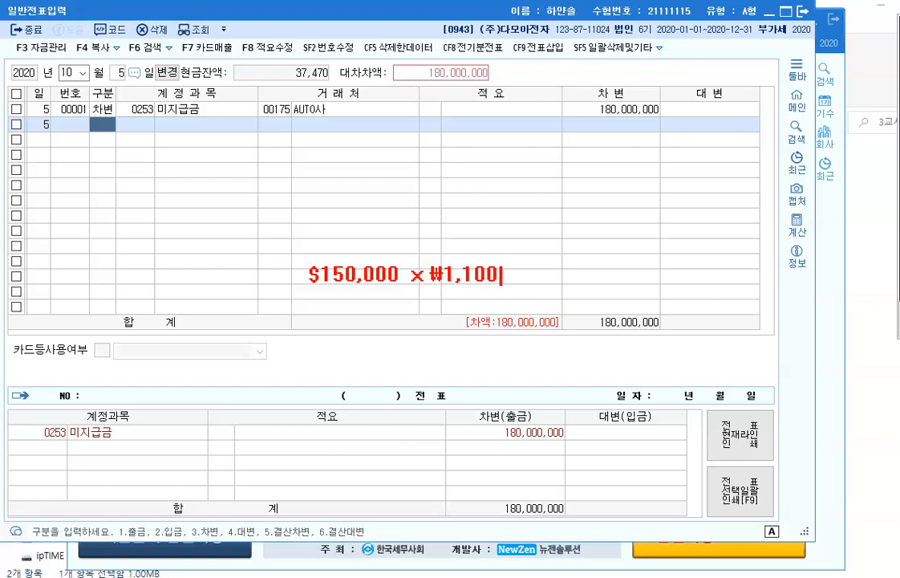
pyautogui.write(' =')
pyautogui.write('1650')
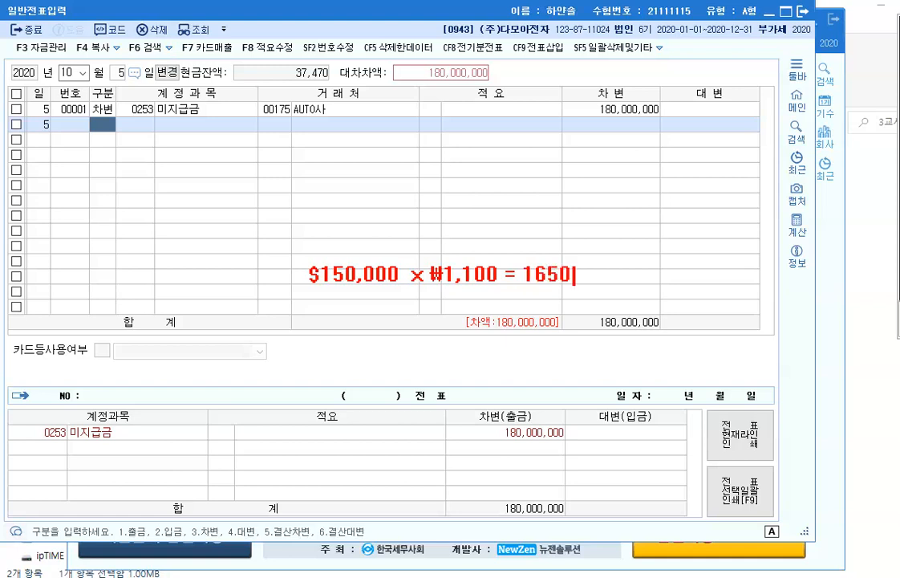
pyautogui.press('BackSpace')
pyautogui.write(',000,00')
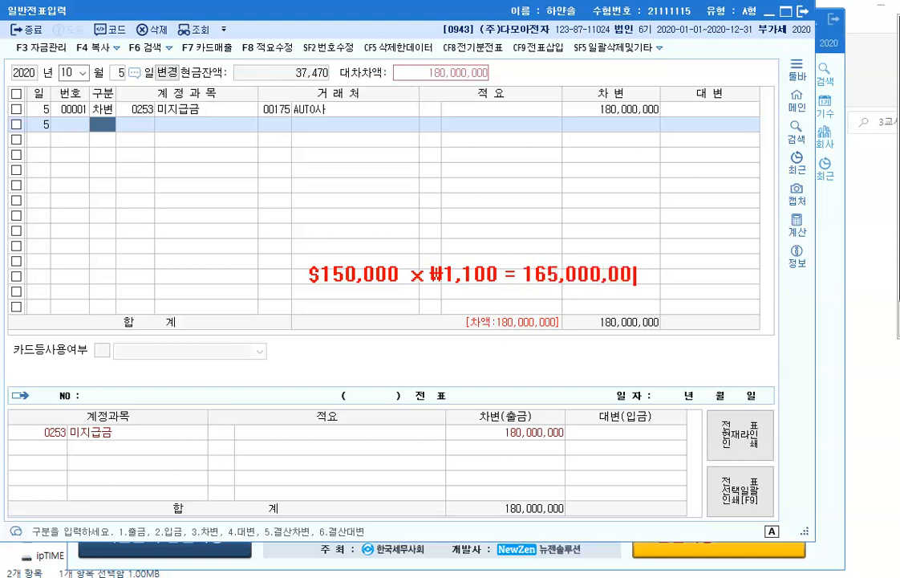
pyautogui.write('0')
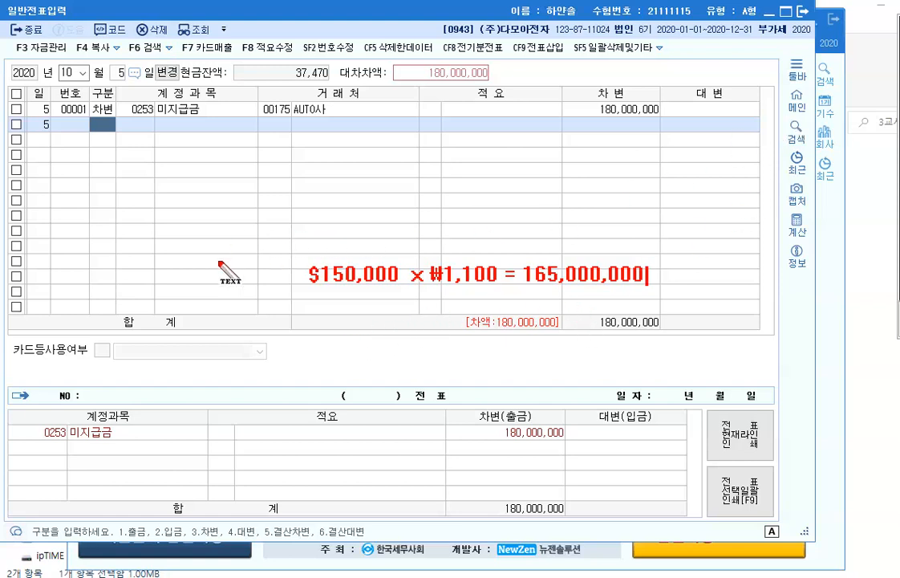
pyautogui.press('Escape')
# Step: Enter a 대변 line for account 0103 보통예금 with no vendor or memo and an amount of 165,000,000
pyautogui.write('40103')
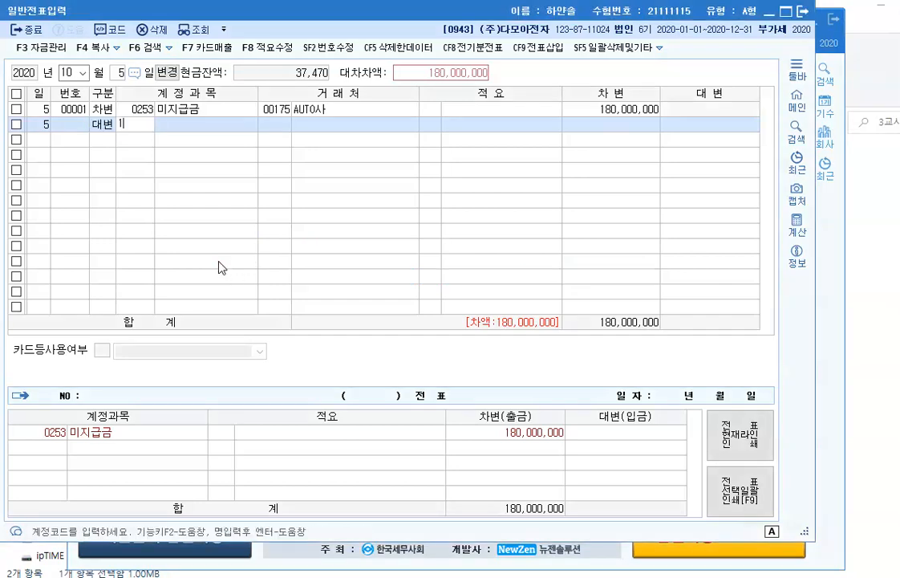
pyautogui.press('Return')
pyautogui.press('Return')
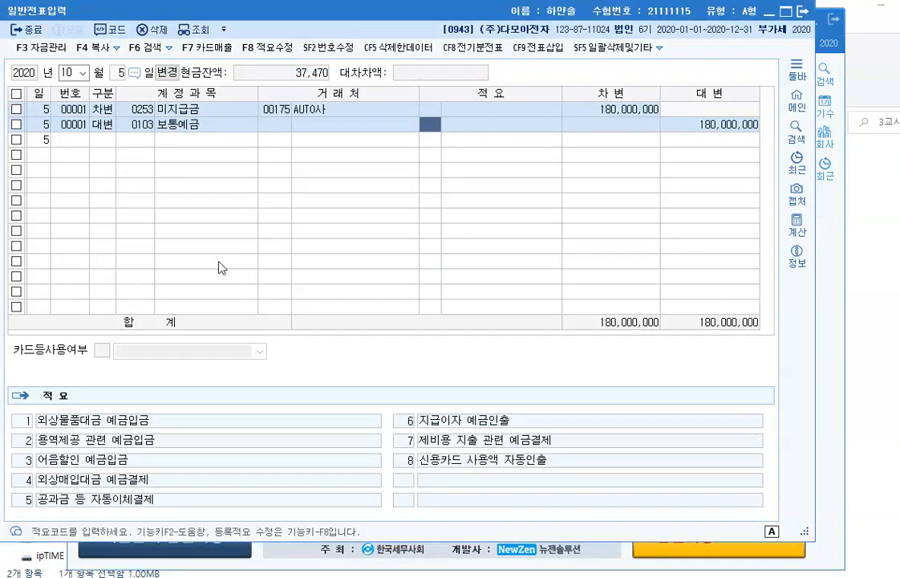
pyautogui.press('Return')
pyautogui.write('165,000,000')
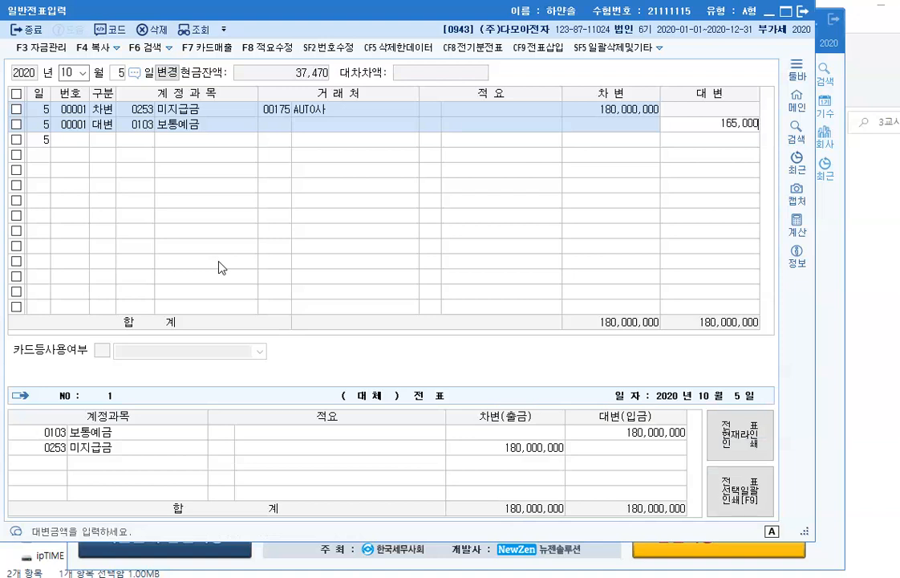
pyautogui.press('Return')
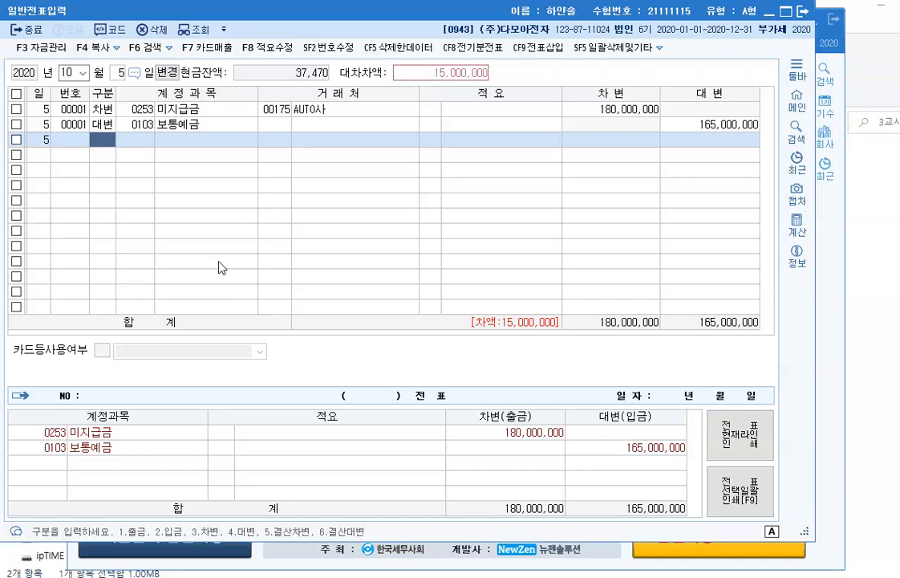
# Step: Add a 대변 line for account 0907 외환차익, found by searching the account codes, with no vendor or memo and an amount of 15,000,000
pyautogui.write('4')
pyautogui.press('Return')
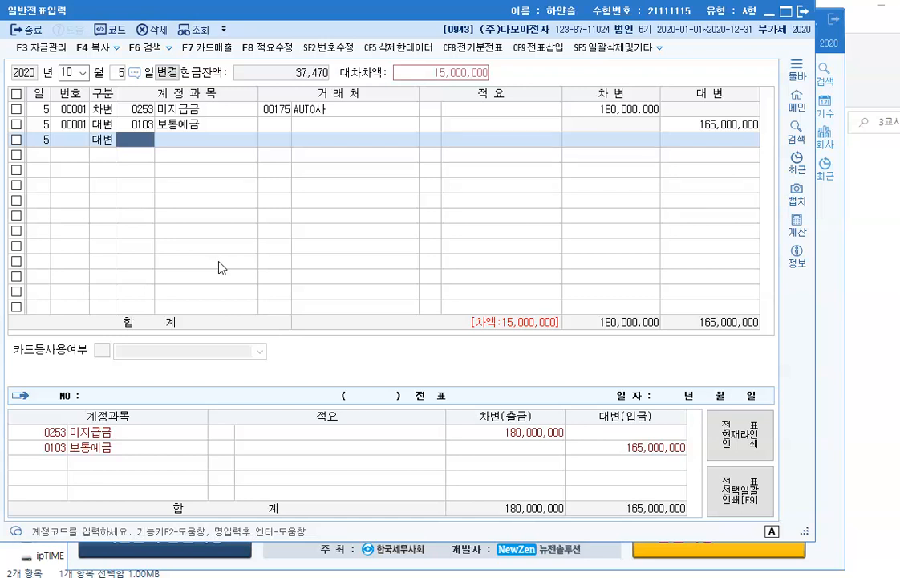
pyautogui.press('F2')
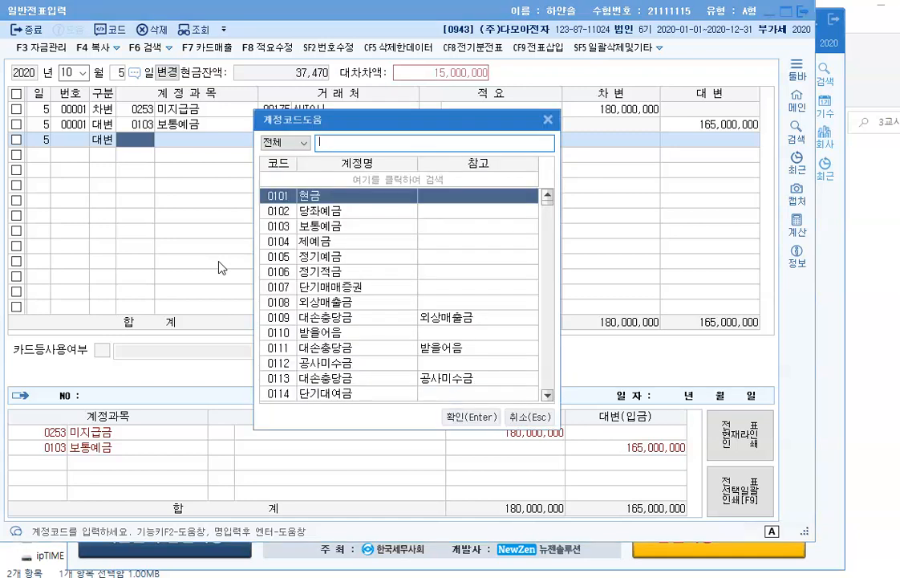
pyautogui.write('dhlgh')
pyautogui.press('BackSpace')
pyautogui.press('BackSpace')
pyautogui.press('BackSpace')
pyautogui.press('BackSpace')
pyautogui.press('BackSpace')
pyautogui.write('외환차')
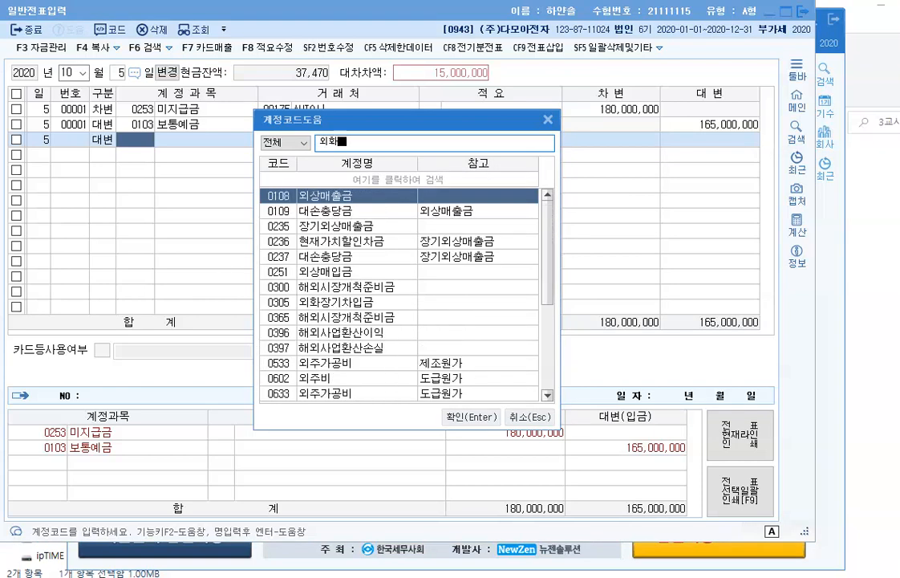
pyautogui.press('Return')
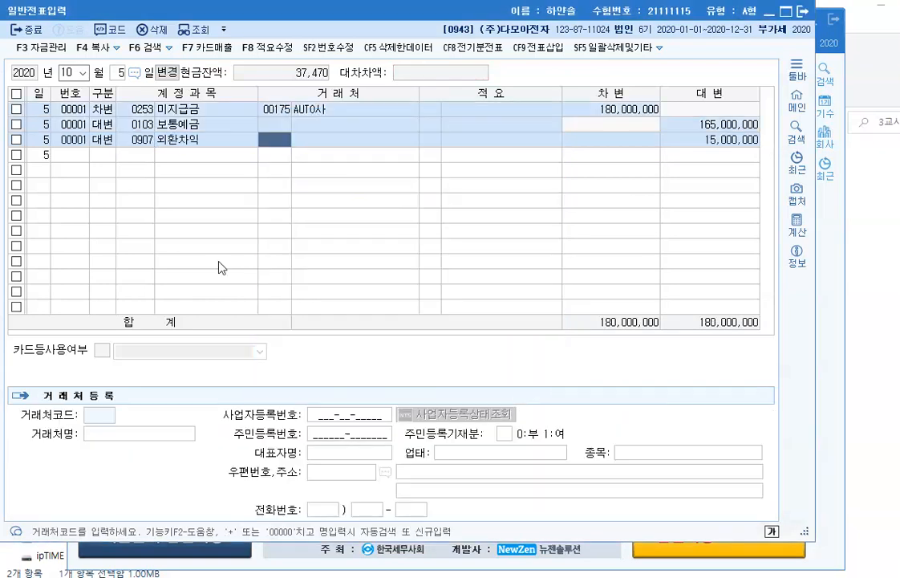
pyautogui.press('Return')
pyautogui.press('Return')
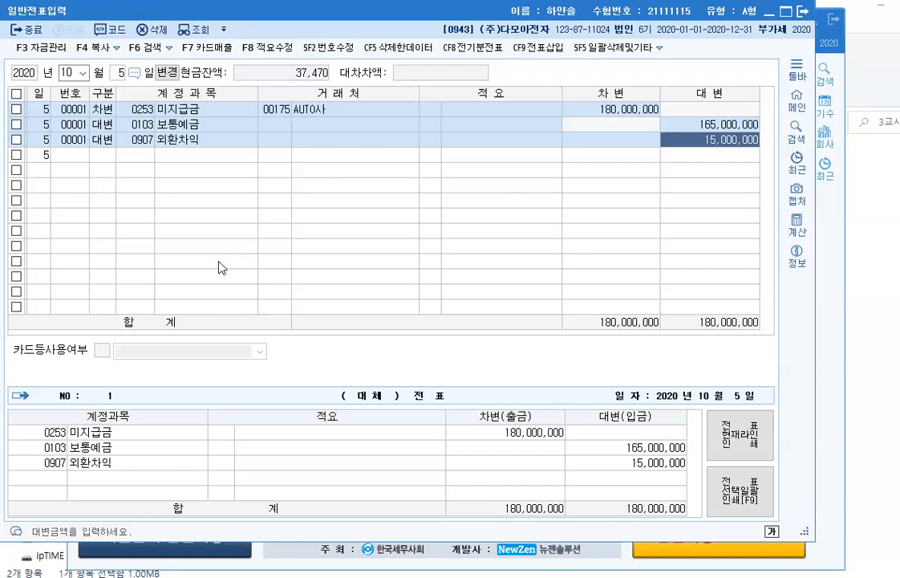
# Step: Set the voucher date to October 15, 2020
pyautogui.click(118, 74)
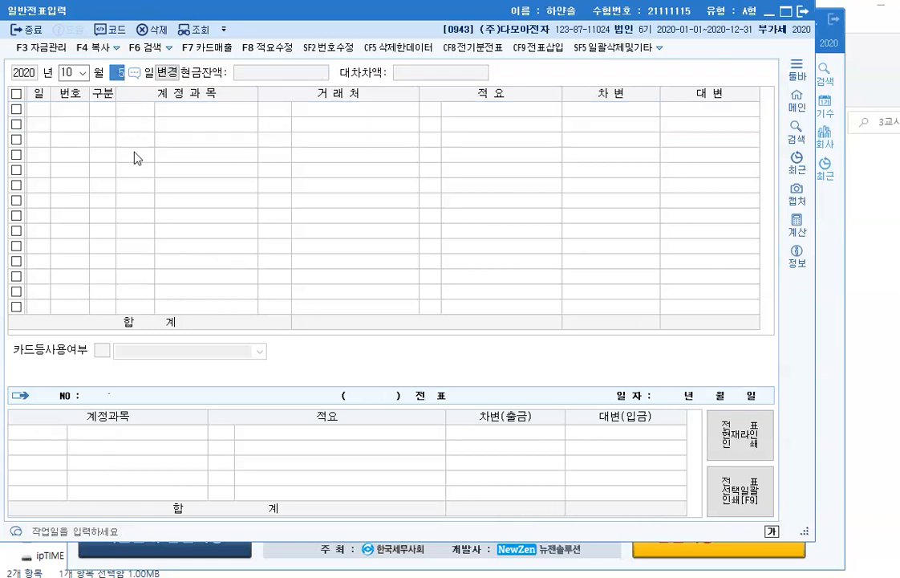
pyautogui.write('15')
pyautogui.press('Return')
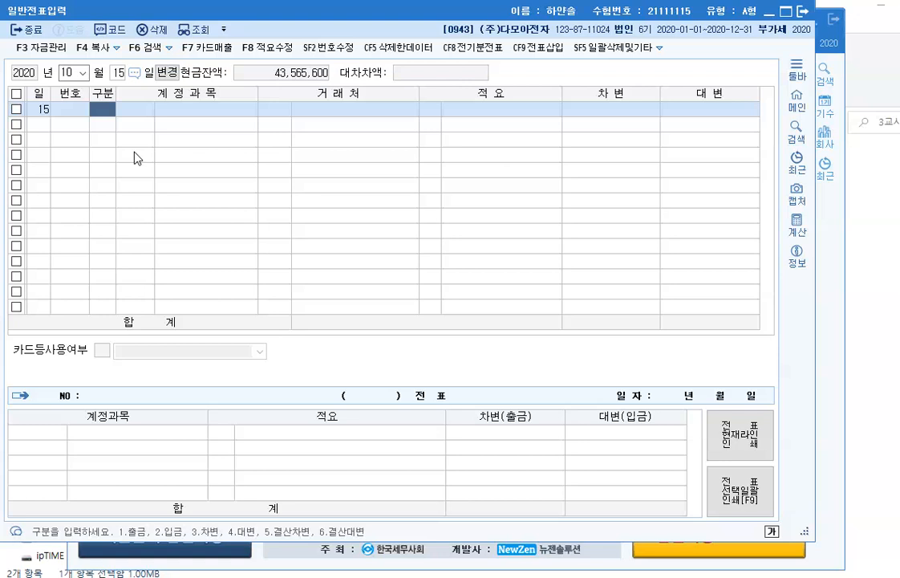
# Step: Enter a 차변 line for account 0253 미지급금 with vendor 00123 (주)대광건설, no memo and an amount of 50,000,000
pyautogui.write('3')
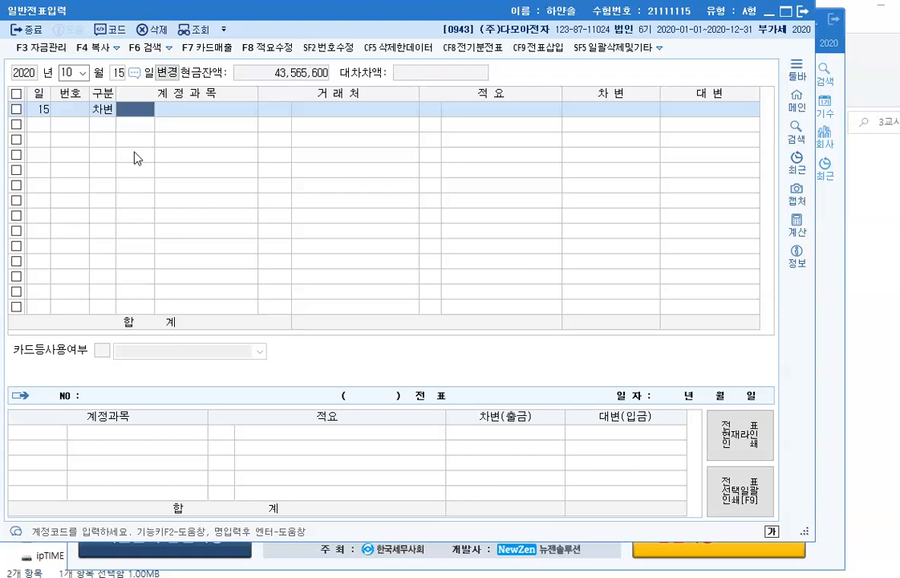
pyautogui.write('253')
pyautogui.press('Return')
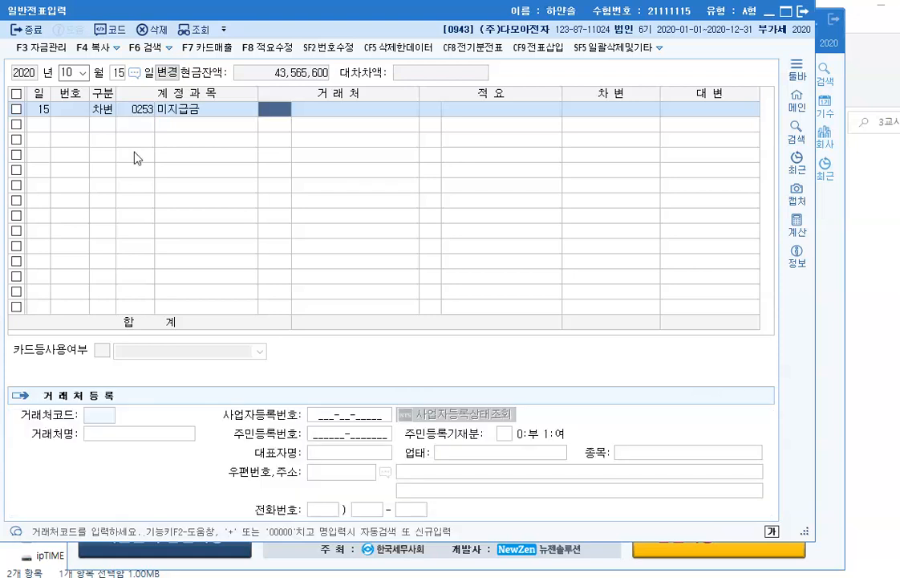
pyautogui.write('대광')
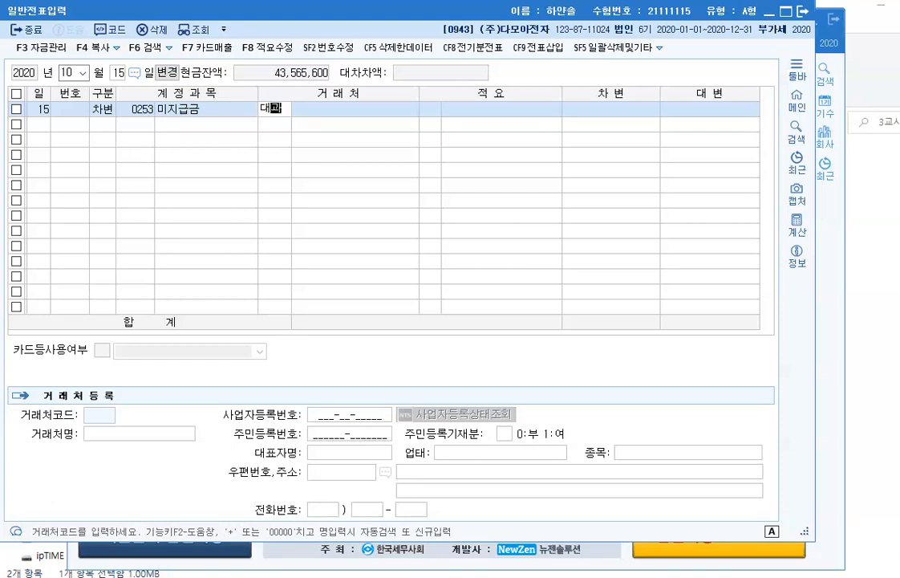
pyautogui.press('Return')
pyautogui.press('Return')
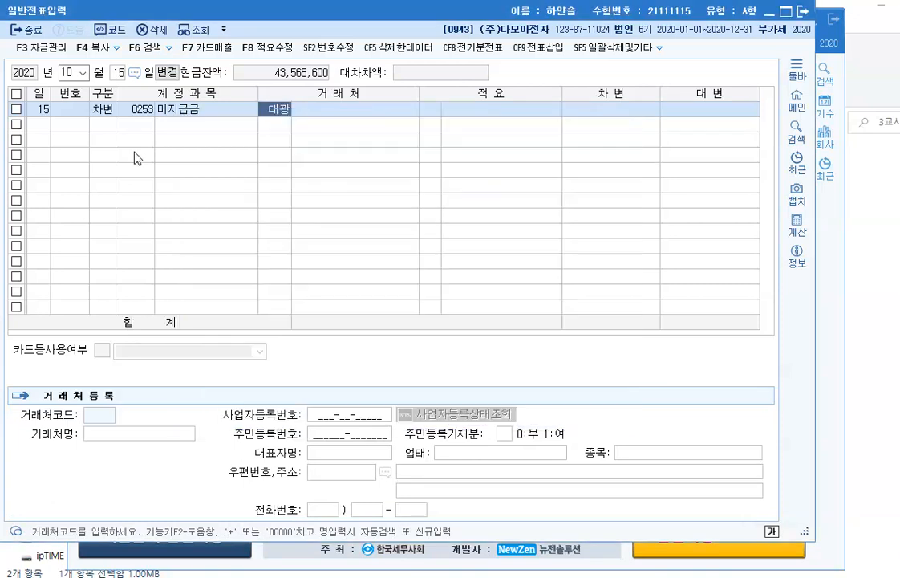
pyautogui.press('Return')
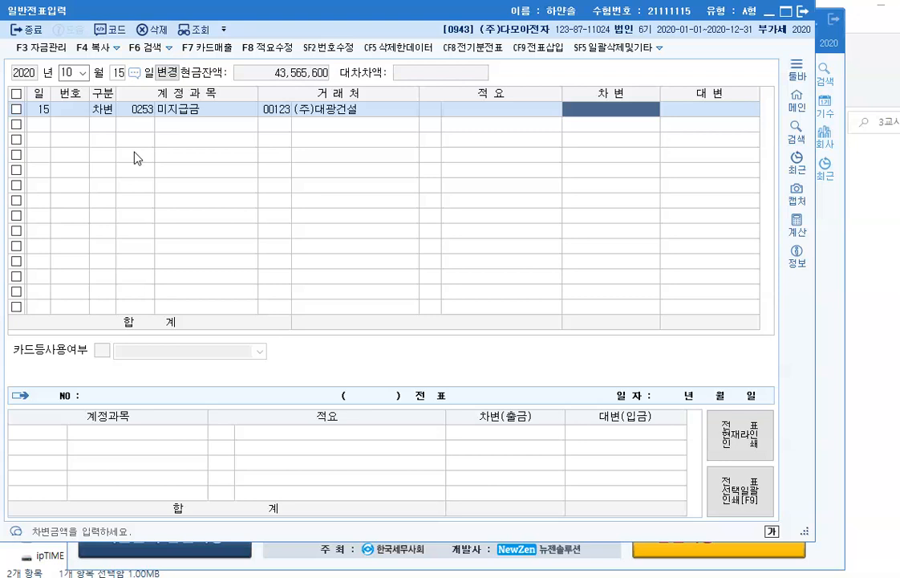
pyautogui.write('50000000')
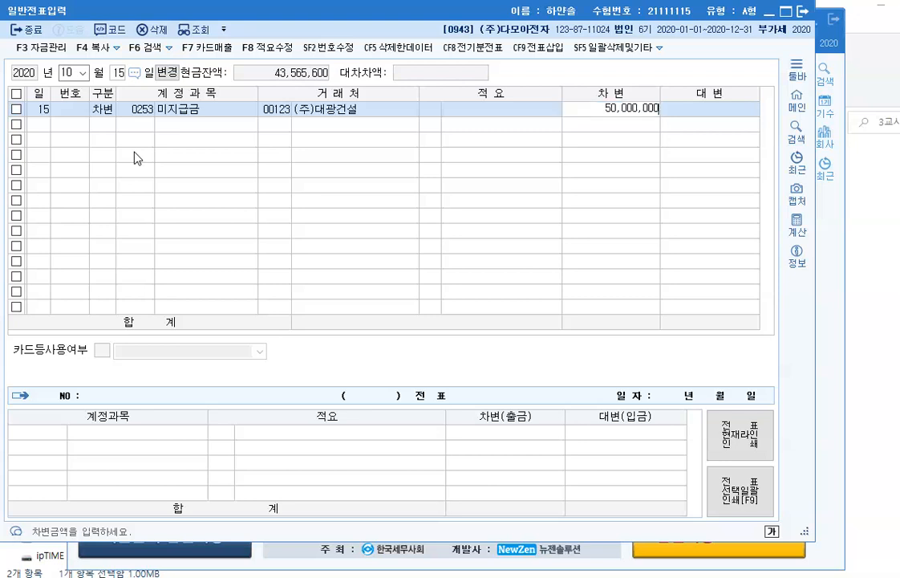
pyautogui.press('Return')
# Step: Enter a 대변 line for account 0110 받을어음 with vendor 00107 해피상사, no memo and an amount of 40,000,000
pyautogui.write('4')
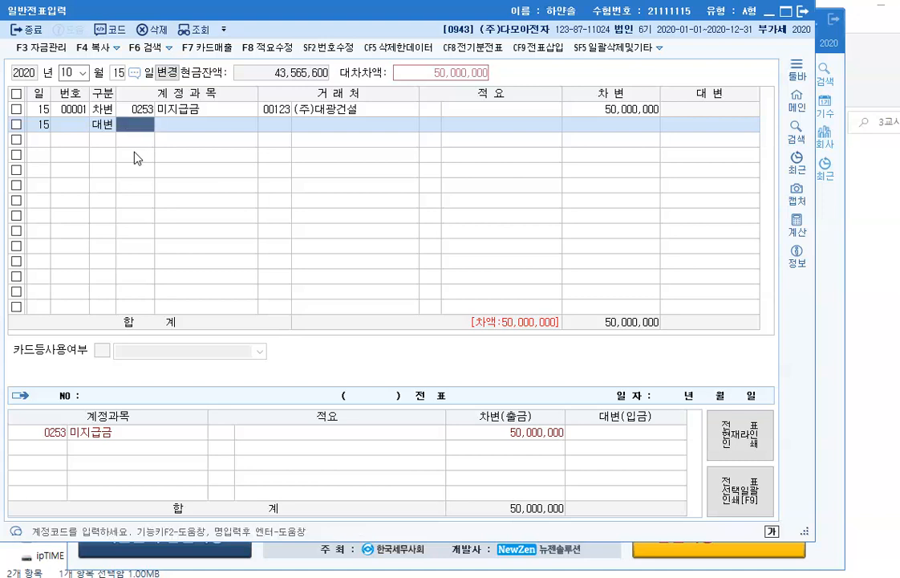
pyautogui.write('110')
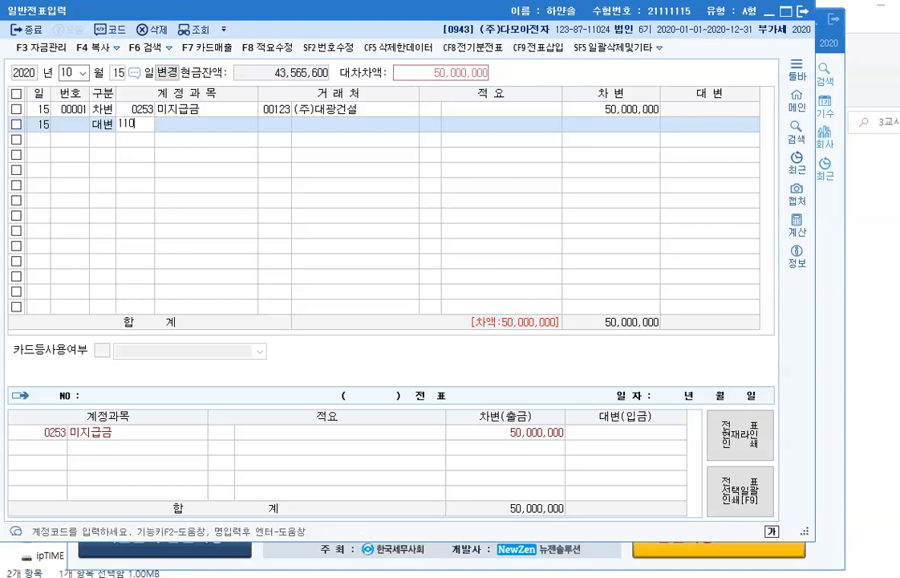
pyautogui.press('Return')
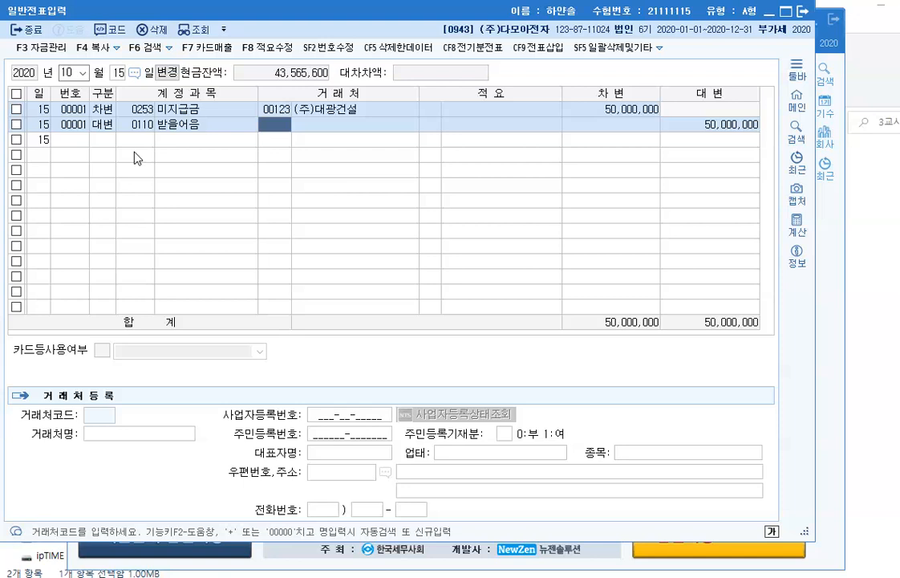
pyautogui.write('해피')
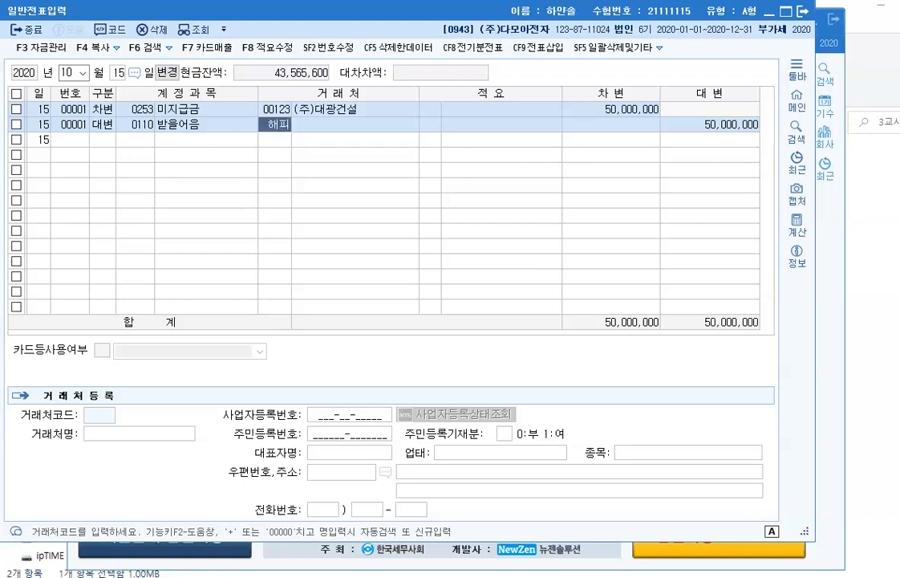
pyautogui.press('Return')
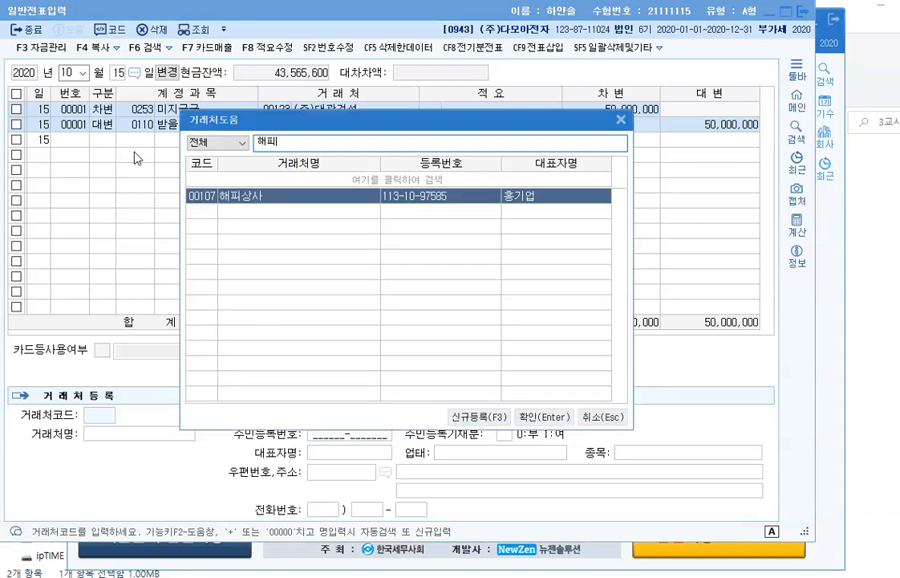
pyautogui.press('Return')
pyautogui.press('Return')
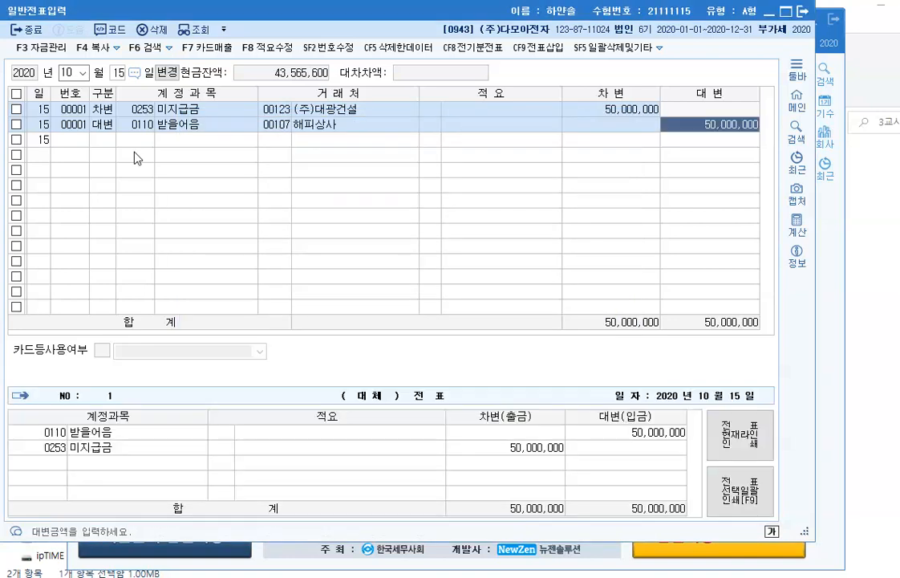
pyautogui.write('40000000')
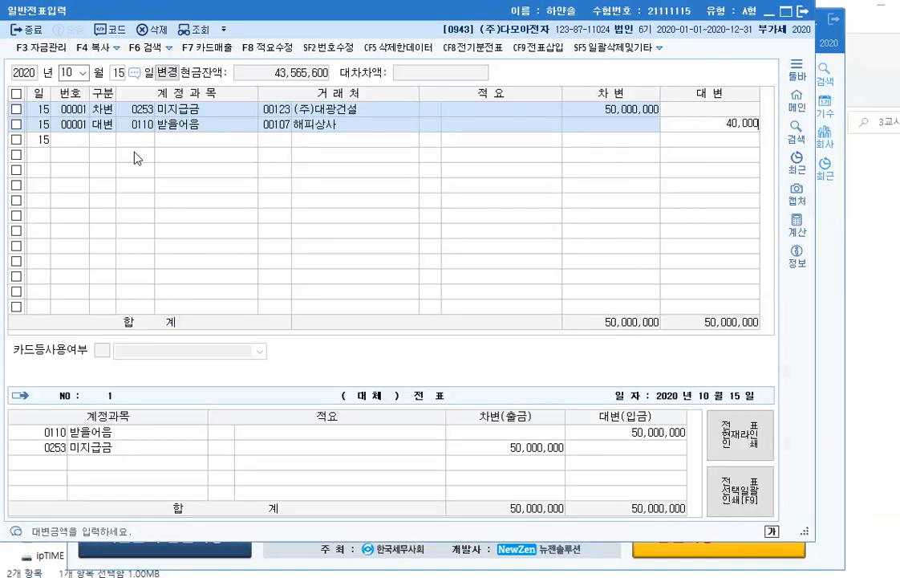
pyautogui.press('Return')
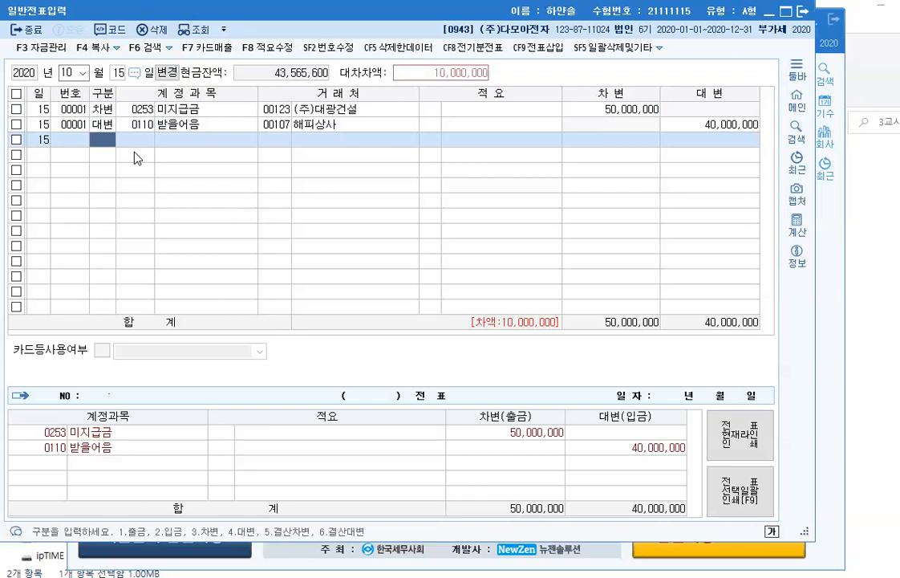
# Step: Add a 대변 line for account 0103 보통예금 with no vendor or memo and an amount of 10,000,000
pyautogui.write('4')
pyautogui.press('Return')
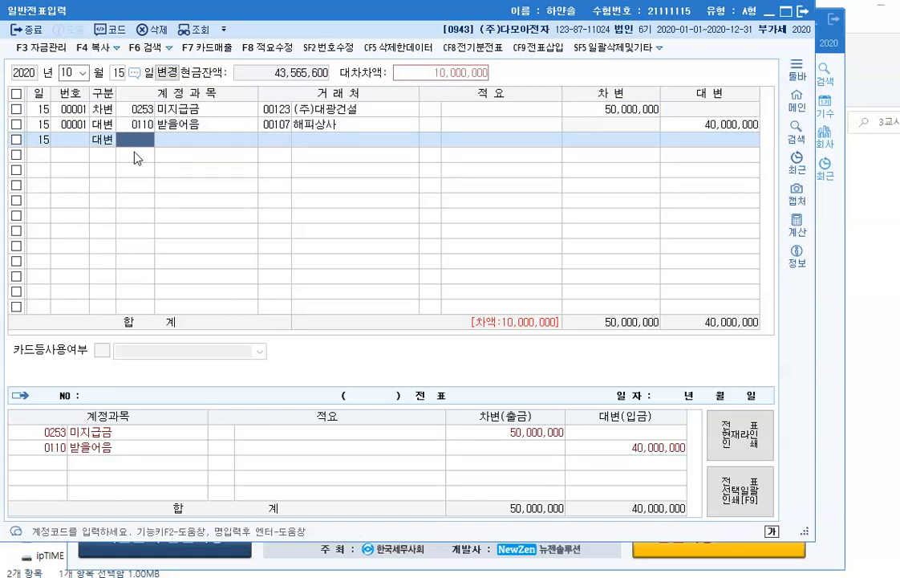
pyautogui.write('103')
pyautogui.press('Return')
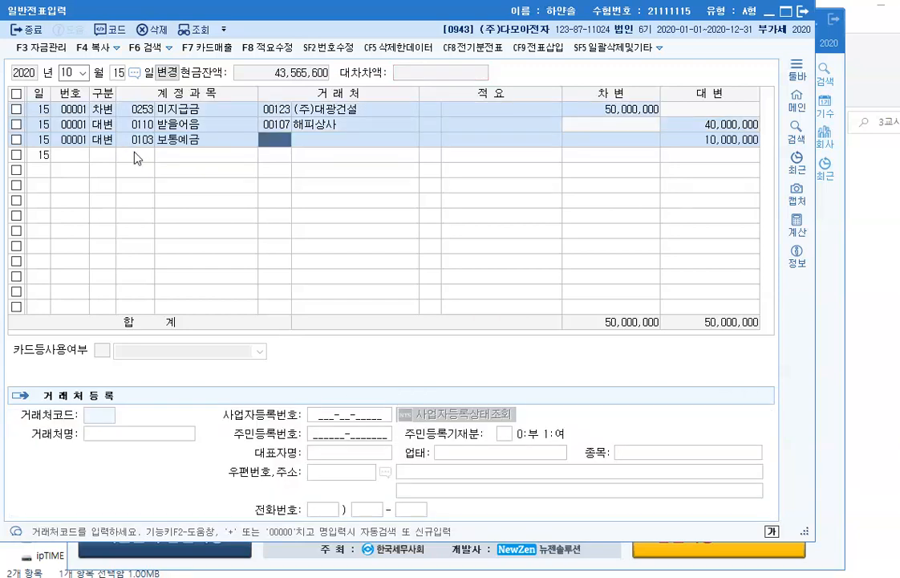
pyautogui.press('Return')
pyautogui.press('Return')
pyautogui.press('Return')
pyautogui.press('Return')
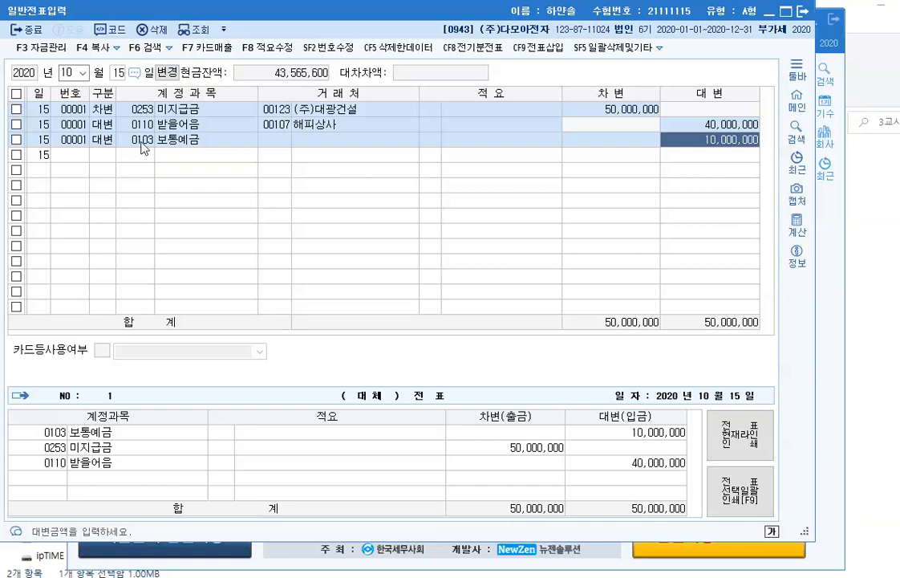
# Step: Set the voucher date to November 13, 2020
pyautogui.click(81, 72)
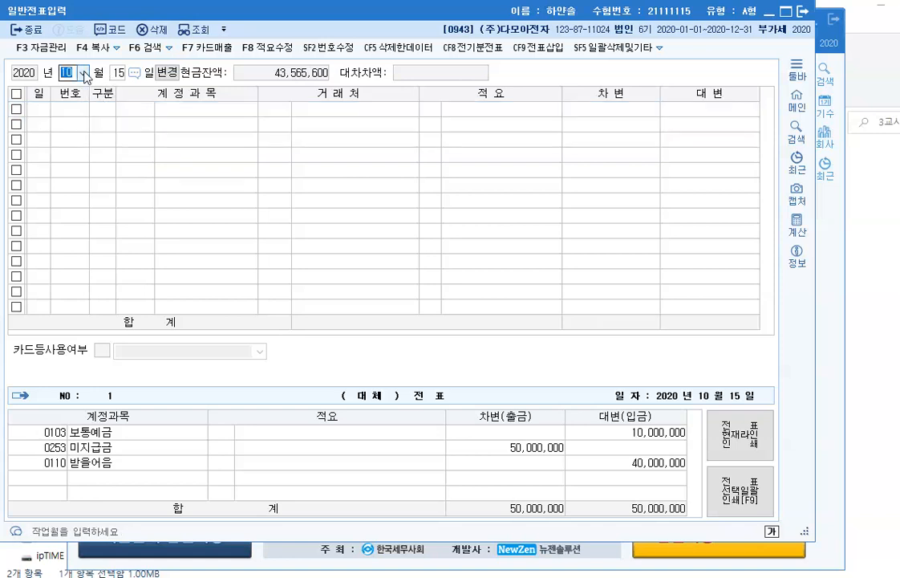
pyautogui.click(67, 195)
pyautogui.press('Return')
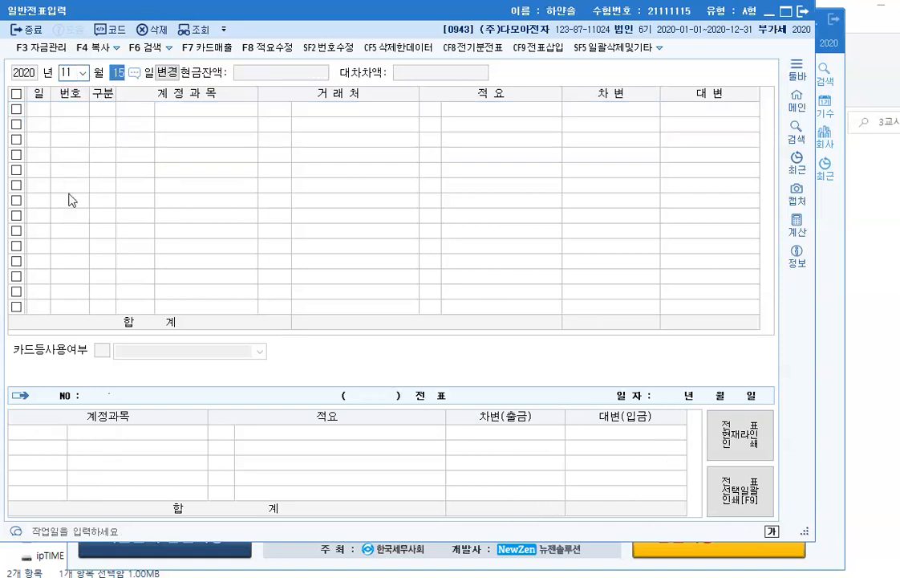
pyautogui.write('13')
pyautogui.press('Return')
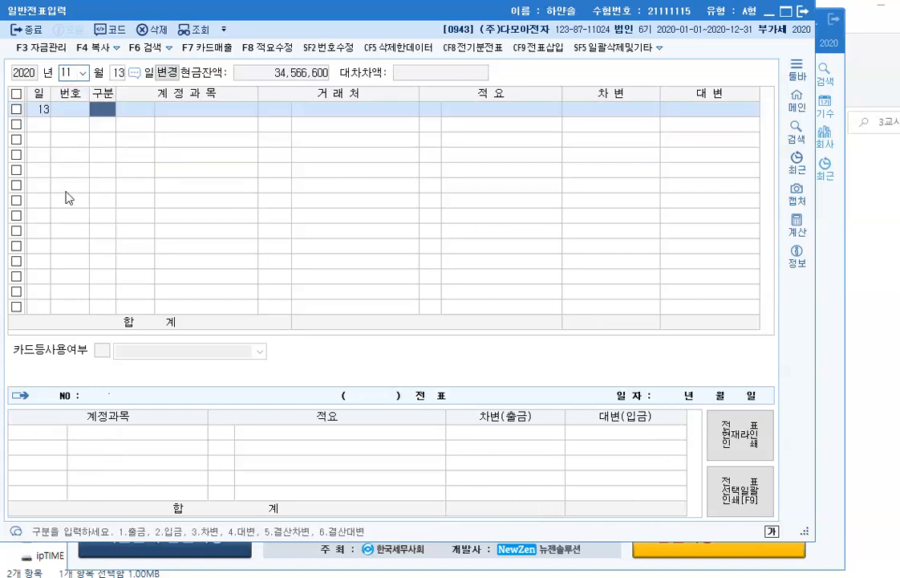
# Step: Start a 차변 line with account 0293 장기차입금, found by searching the account codes for 장기차
pyautogui.write('3')
pyautogui.press('Return')
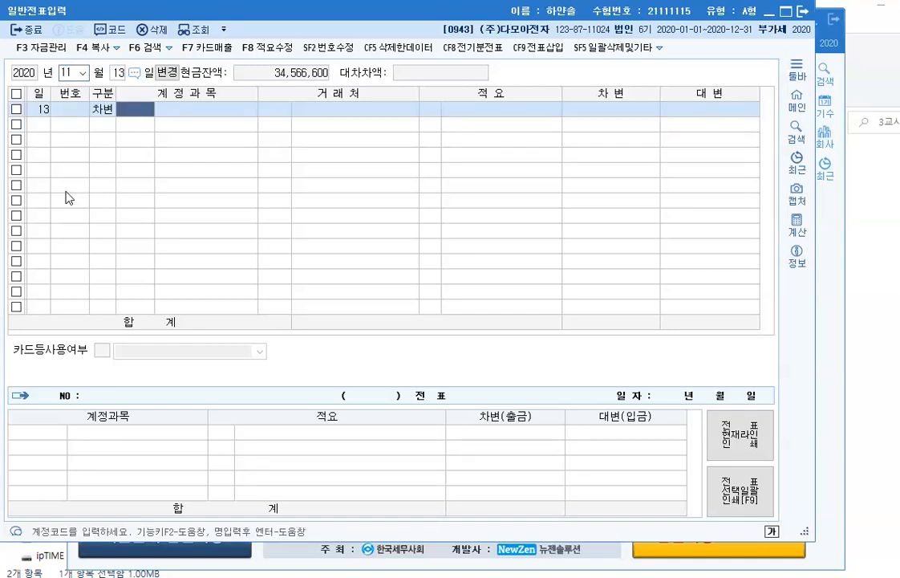
pyautogui.press('F2')
pyautogui.write('장')
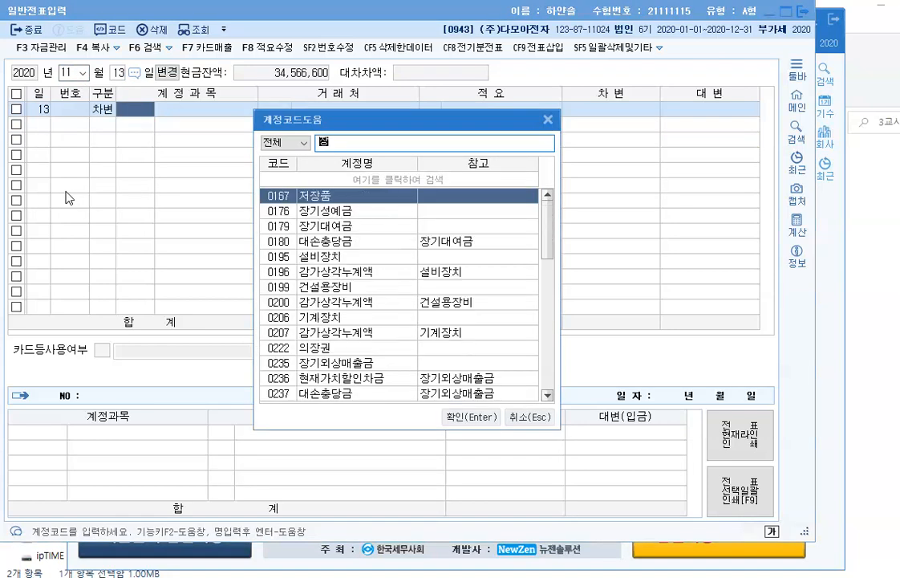
pyautogui.write('기차')
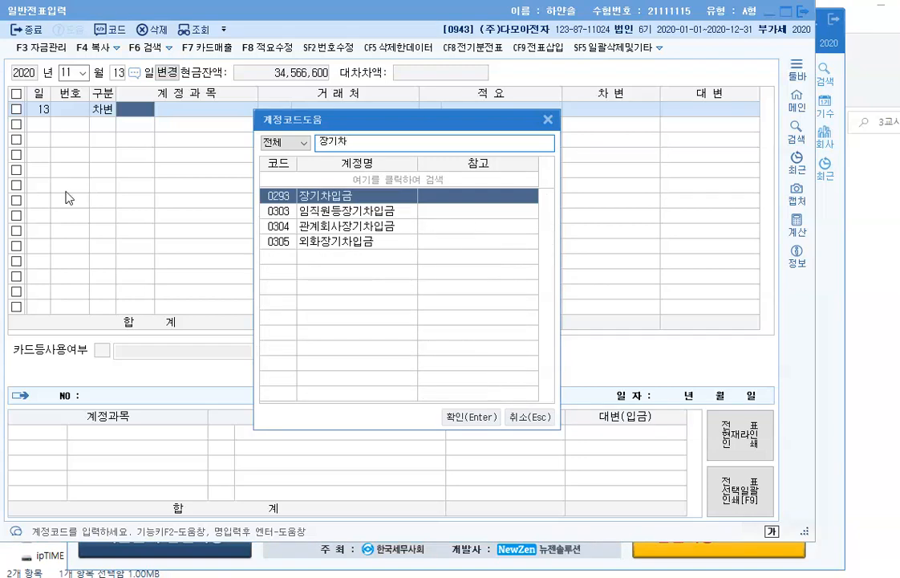
pyautogui.press('Return')
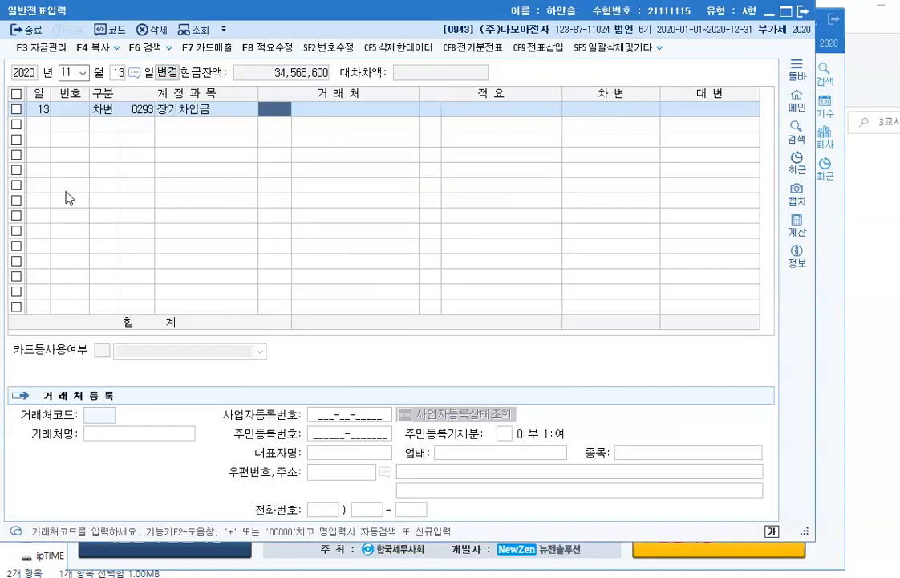
# Step: Assign vendor 98003 기업은행 to the 장기차입금 line, leave the memo blank and enter an amount of 20,000,000
pyautogui.write('기업')
pyautogui.press('Return')
pyautogui.press('Down')
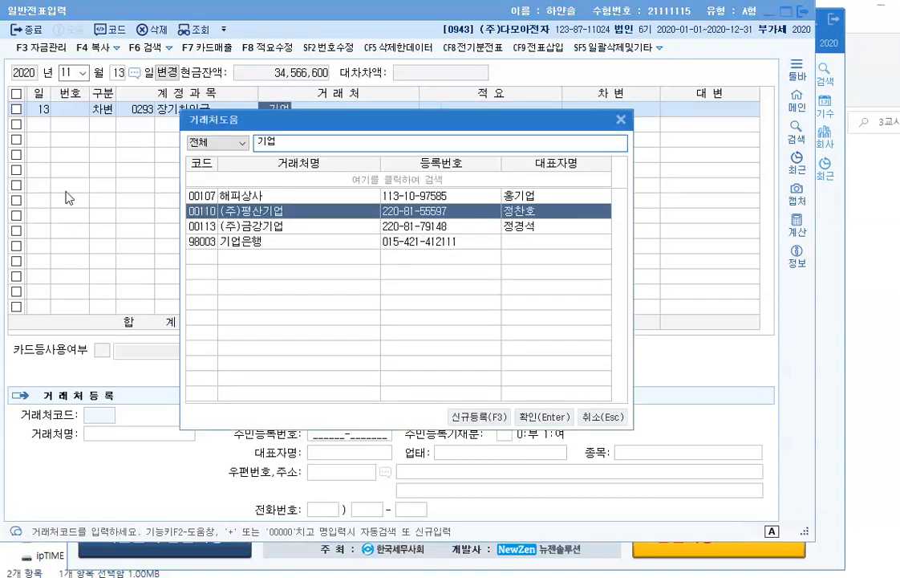
pyautogui.press('Down')
pyautogui.press('Down')
pyautogui.press('Return')
pyautogui.press('Return')
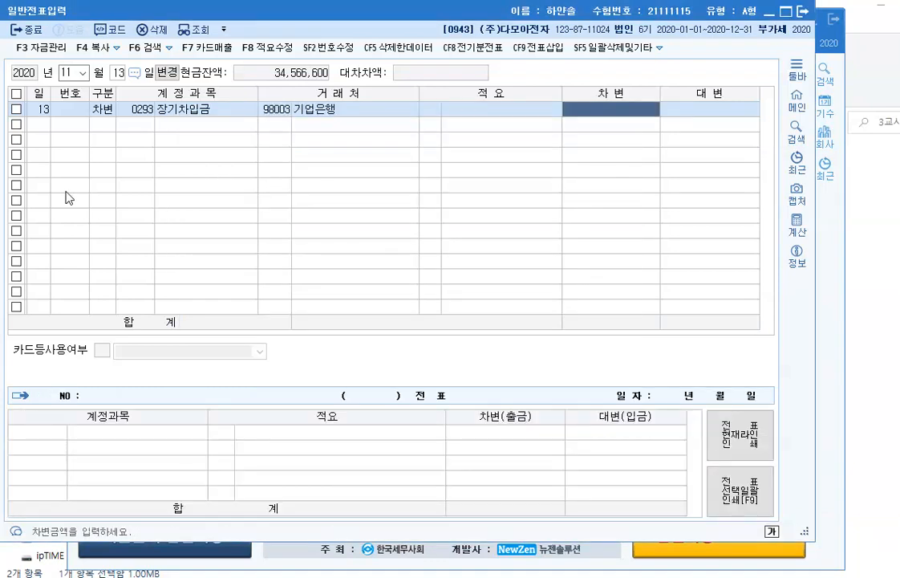
pyautogui.write('20000000')
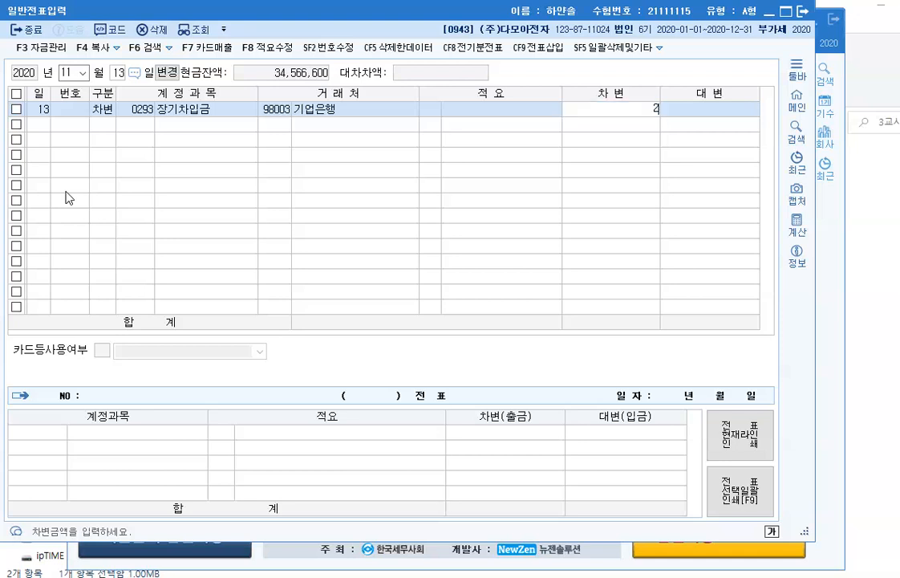
pyautogui.press('Return')
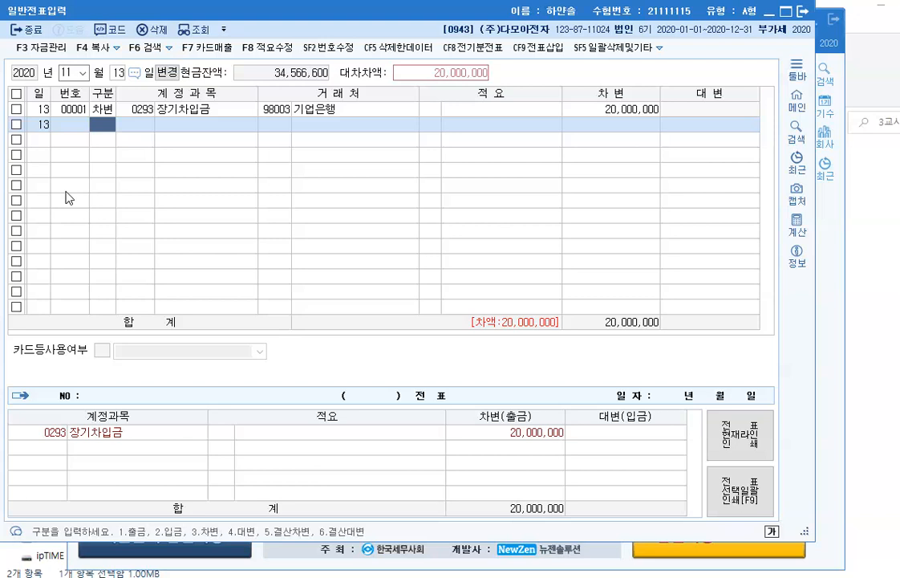
# Step: Add a 차변 line for account 0951 이자비용 with no vendor or memo and an amount of 300,000
pyautogui.write('3')
pyautogui.press('Return')
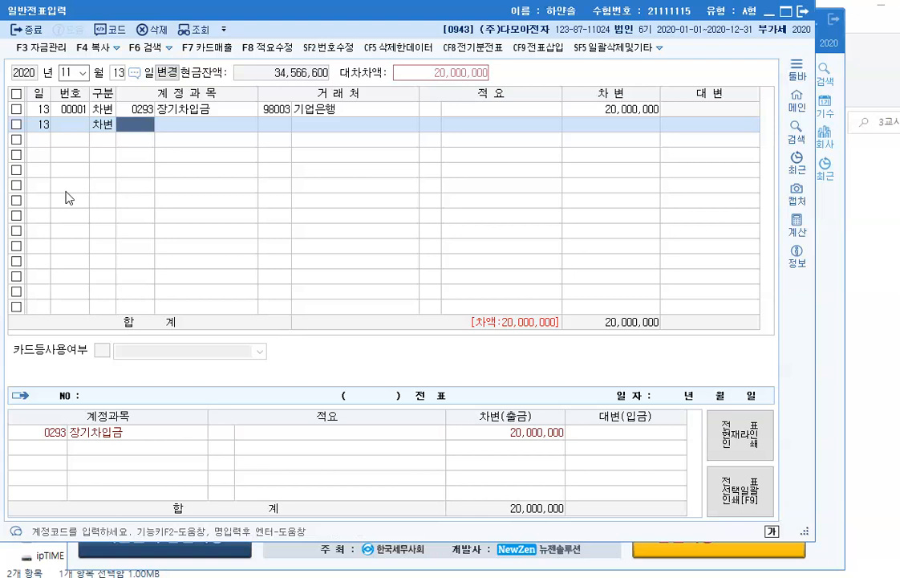
pyautogui.write('951')
pyautogui.press('Return')
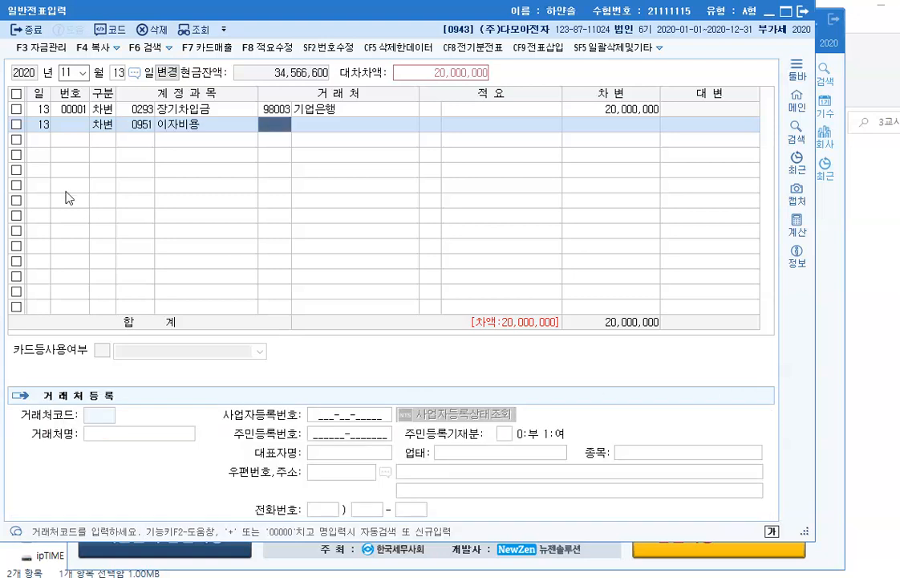
pyautogui.press('Return')
pyautogui.press('Return')
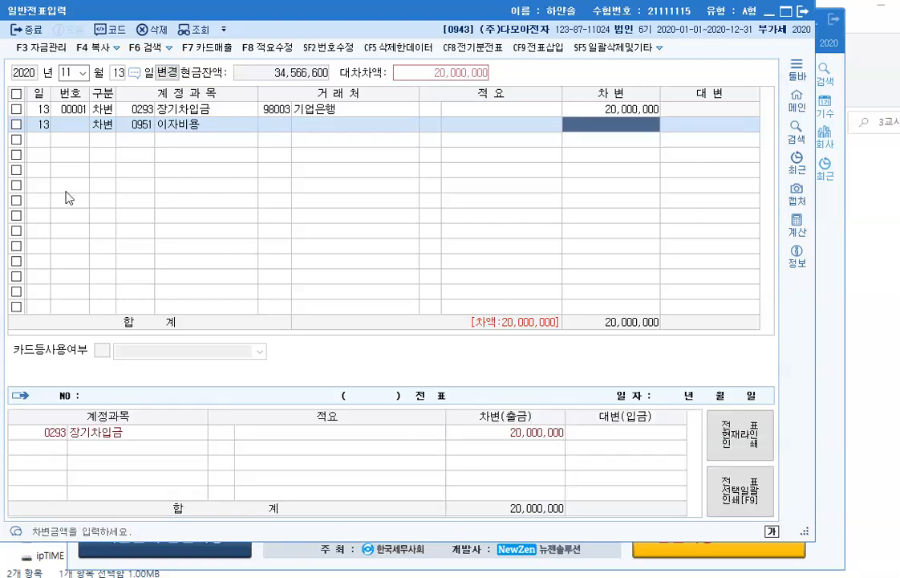
pyautogui.write('3000000')
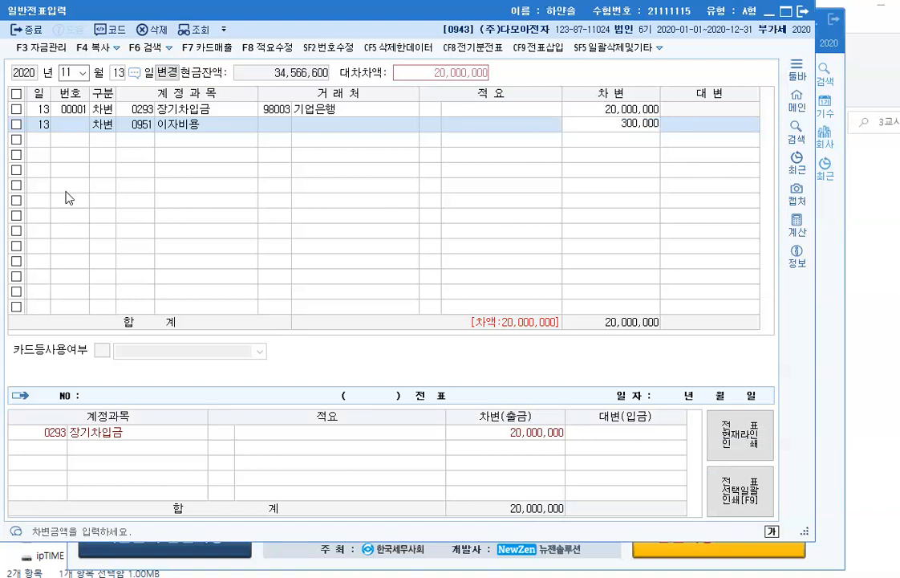
pyautogui.press('Return')
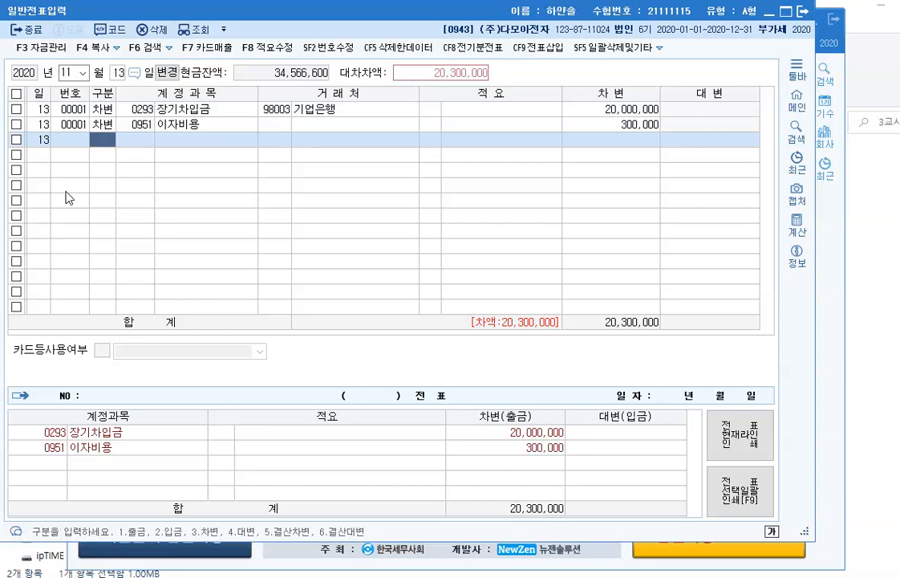
# Step: Add a 대변 line for account 0103 보통예금 with no vendor or memo and an amount of 20,300,000
pyautogui.write('4103')
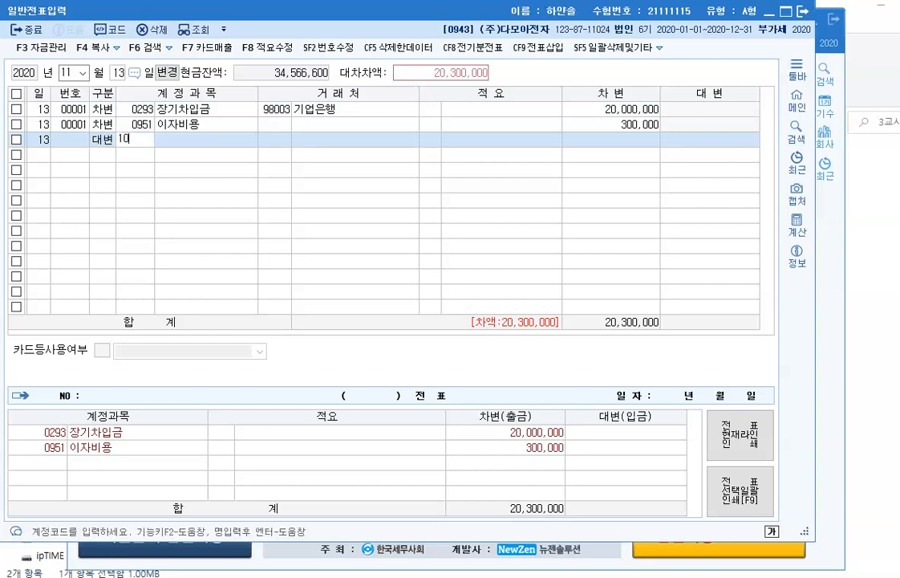
pyautogui.press('Return')
pyautogui.press('Return')
pyautogui.press('Return')
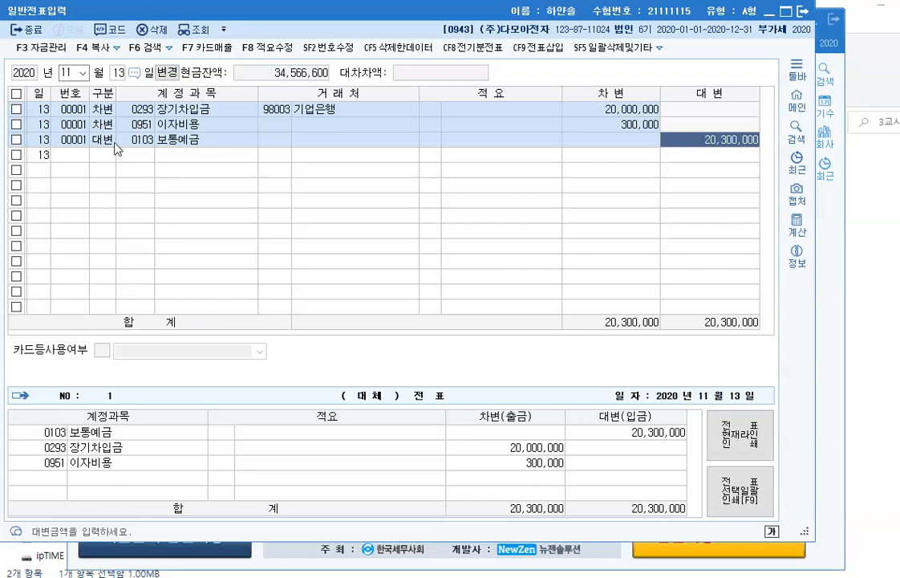
# Step: Set the voucher date to November 17, 2020
pyautogui.click(117, 72)
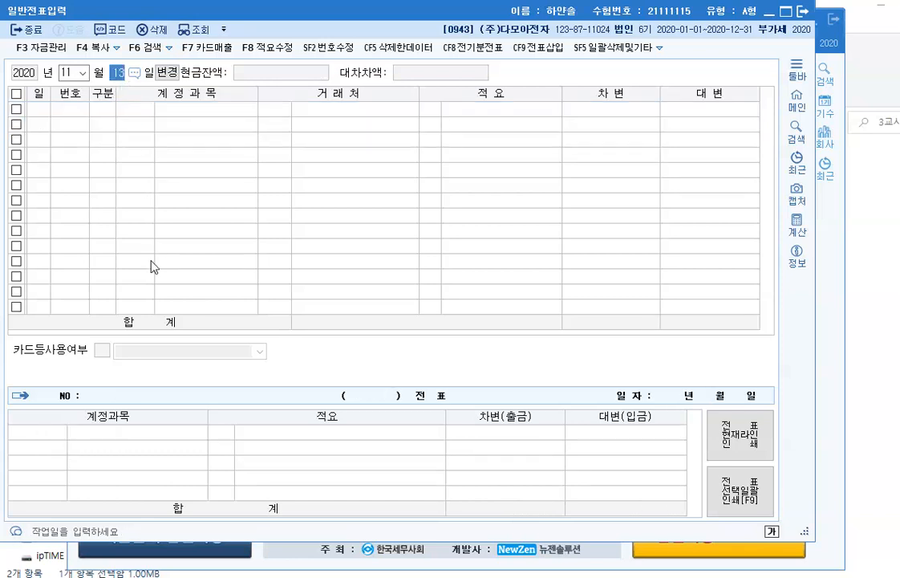
pyautogui.write('17')
pyautogui.press('Return')
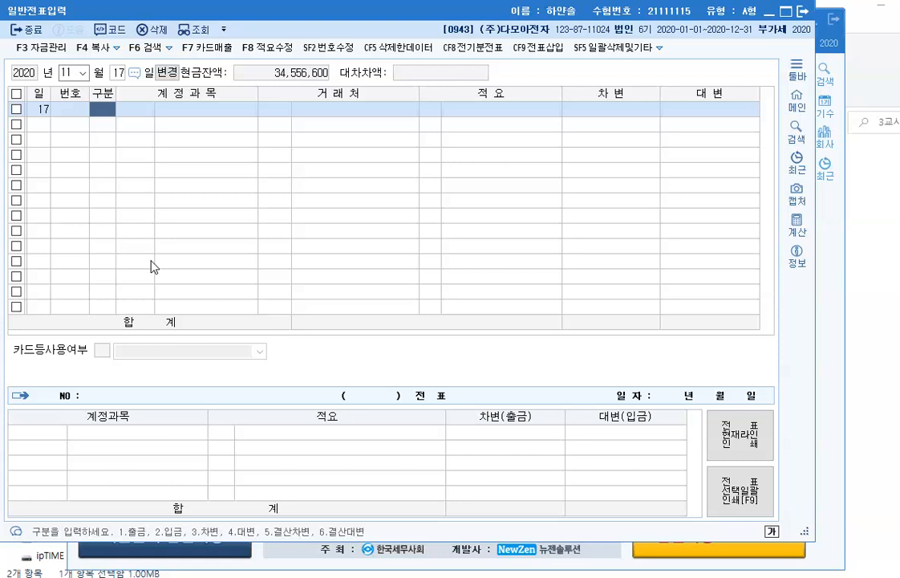
# Step: Start a 차변 line for account 0103 보통예금 and leave its vendor blank
pyautogui.write('3')
pyautogui.press('Return')
pyautogui.write('103')
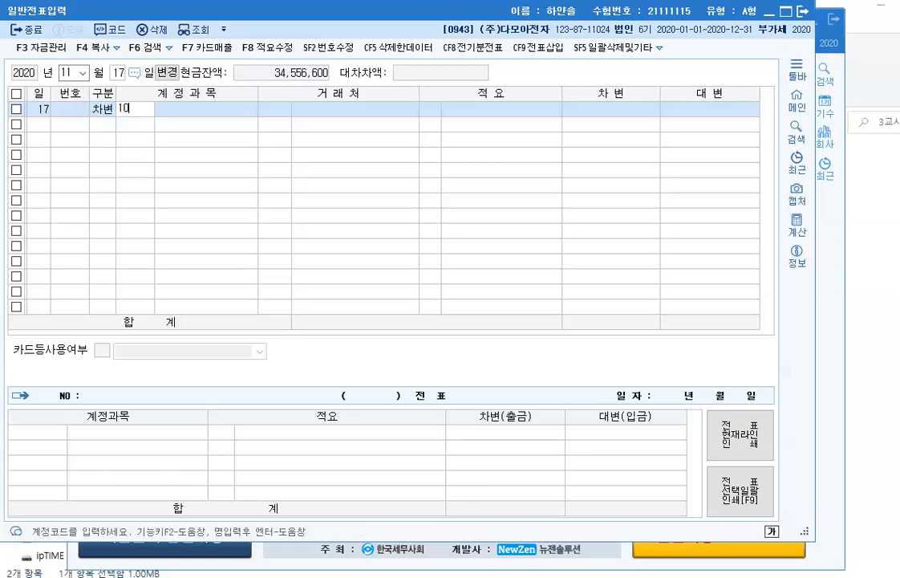
pyautogui.press('Return')
pyautogui.press('Return')
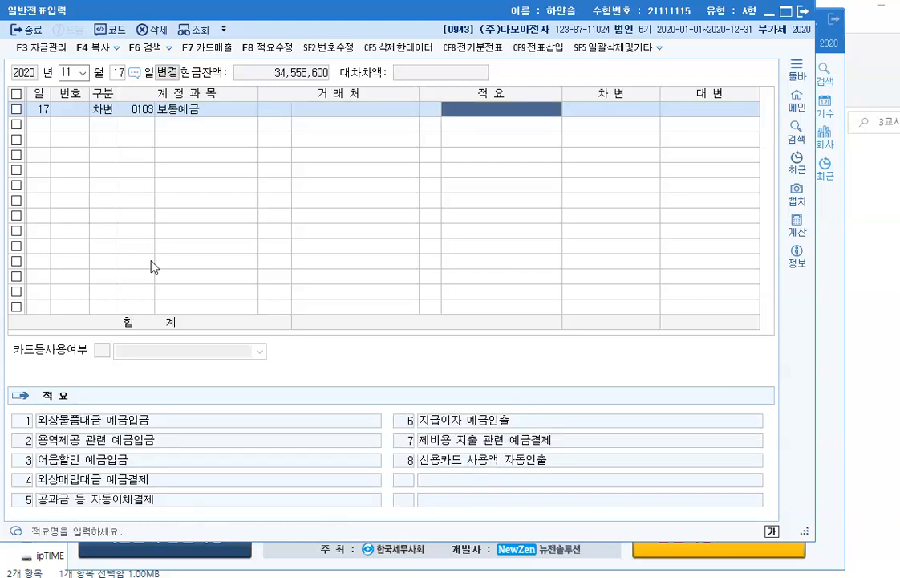
pyautogui.write('25++')
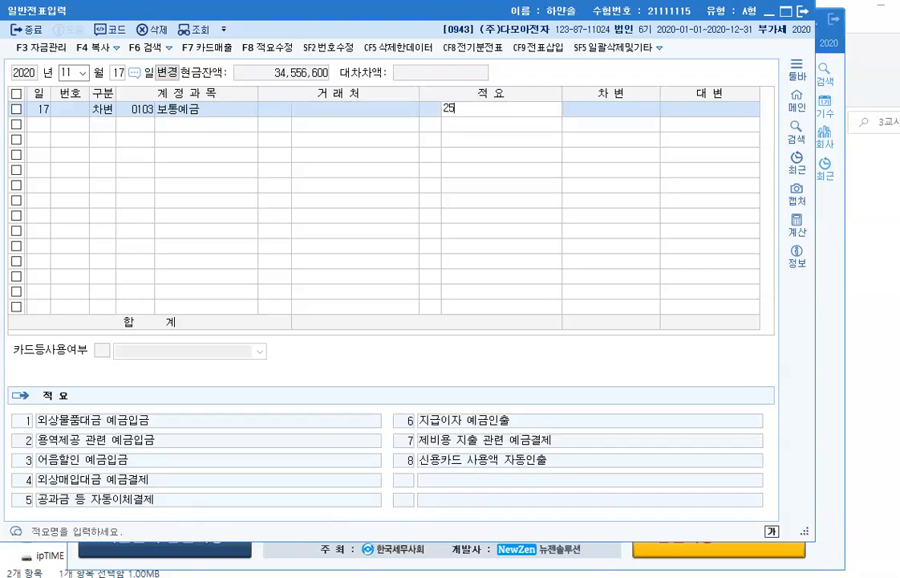
pyautogui.press('BackSpace')
pyautogui.press('BackSpace')
pyautogui.press('BackSpace')
pyautogui.press('BackSpace')
# Step: Leave the memo of the 보통예금 line blank and enter a 차변 amount of 25,000,000
pyautogui.press('Return')
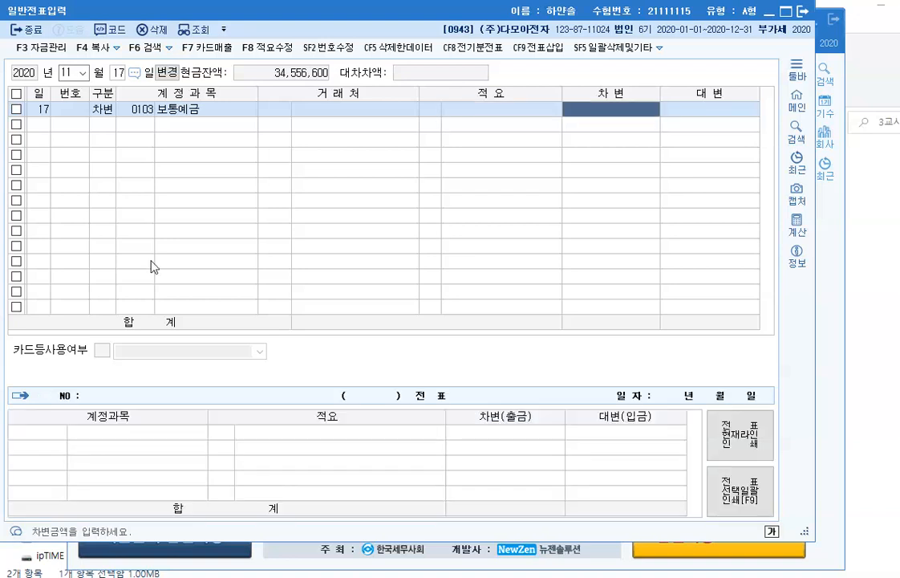
pyautogui.write('25++')
pyautogui.press('Return')
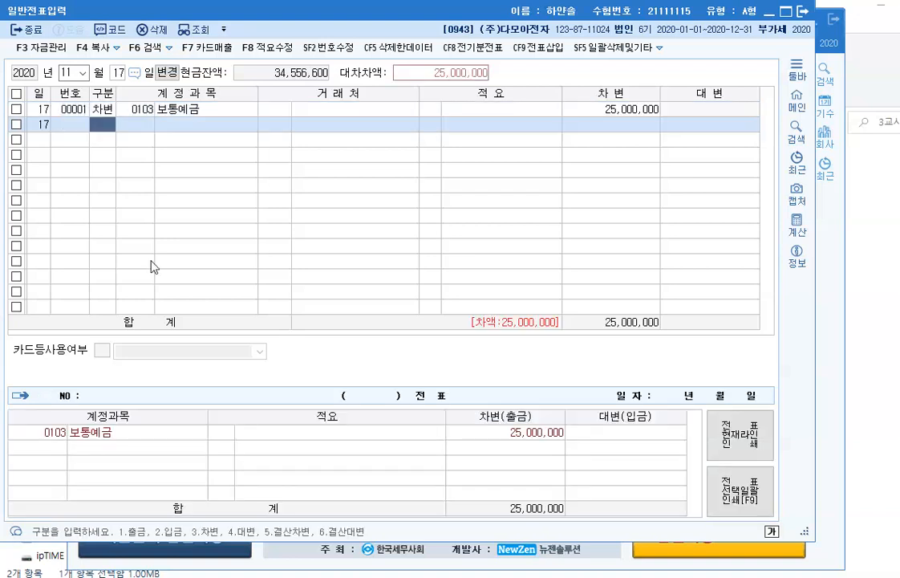
# Step: Start a 대변 line with account 0383 자기주식, found by searching the account codes for 자기주식
pyautogui.write('4')
pyautogui.press('Return')
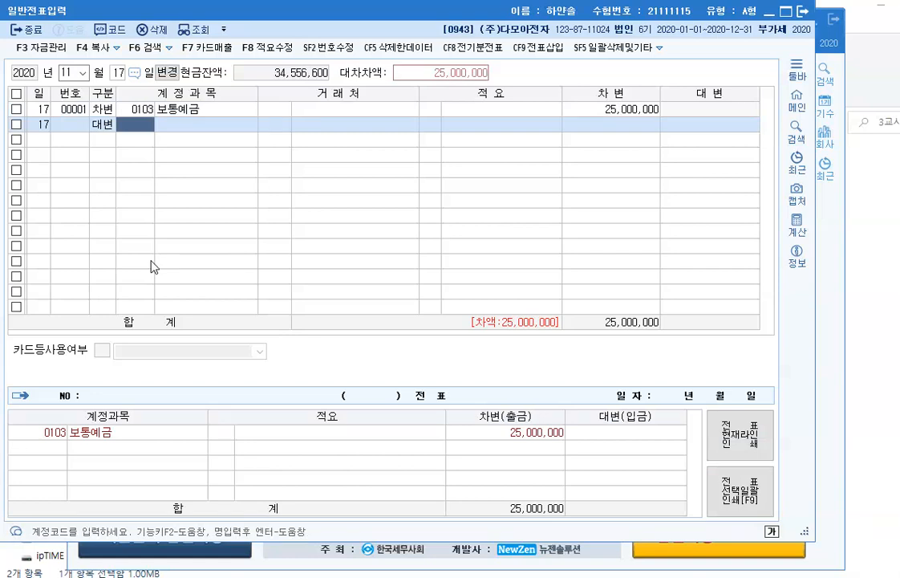
pyautogui.press('F2')
pyautogui.write('자기')
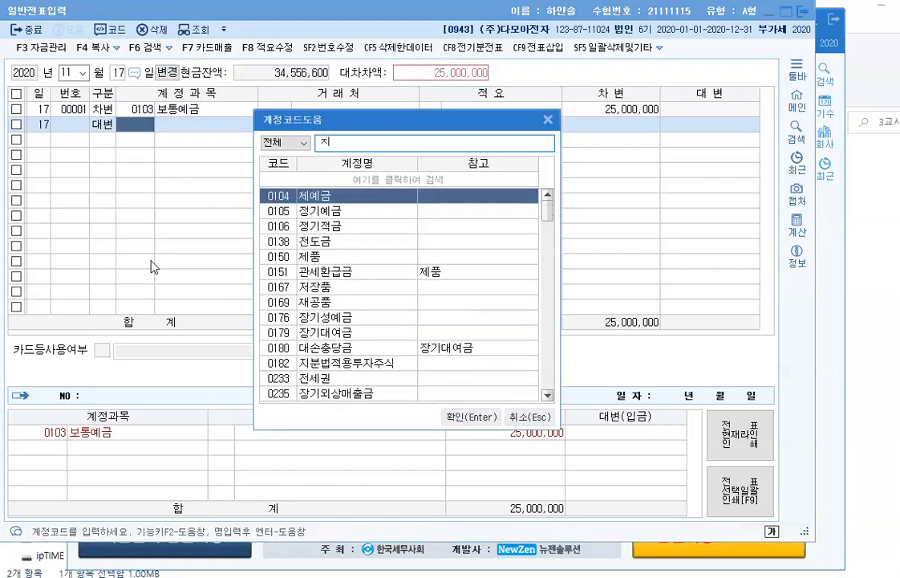
pyautogui.write('주식')
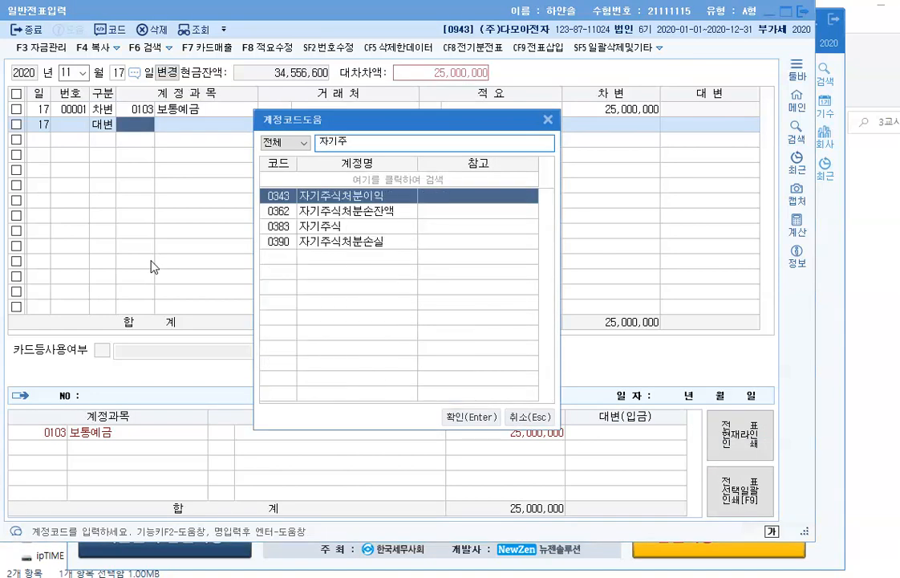
pyautogui.press('Down')
pyautogui.press('Down')
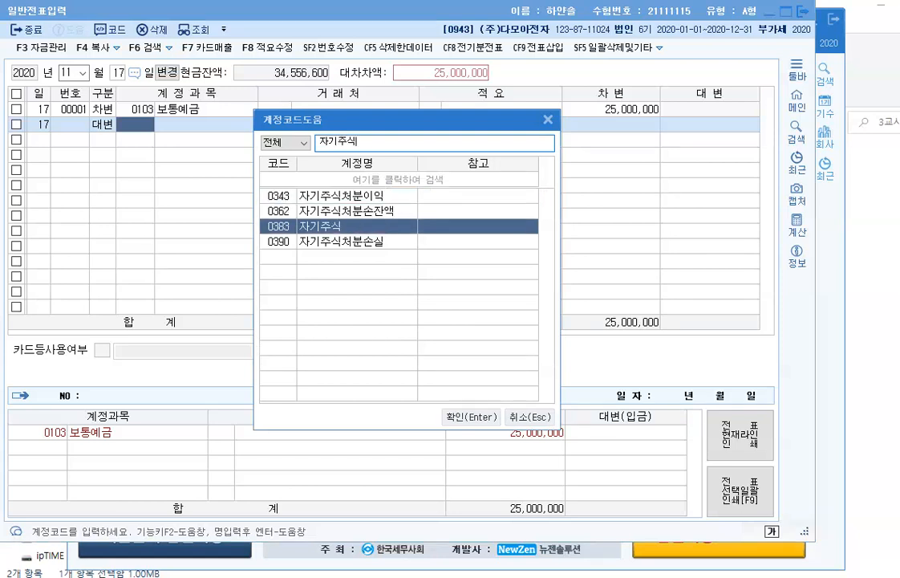
pyautogui.press('Return')
# Step: Leave the vendor and memo of the 자기주식 line blank and set its 대변 amount to 23,250,000
pyautogui.press('Return')
pyautogui.press('Return')
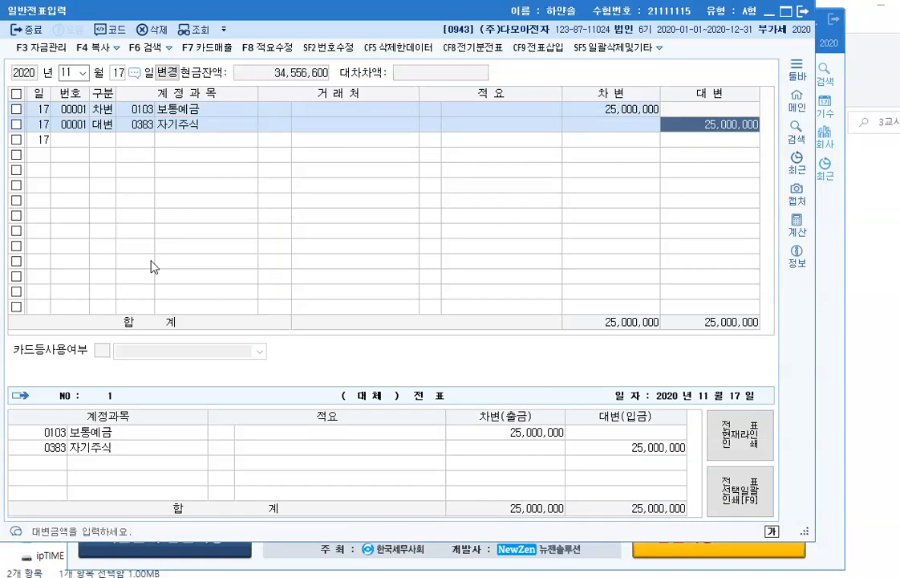
pyautogui.write('23')
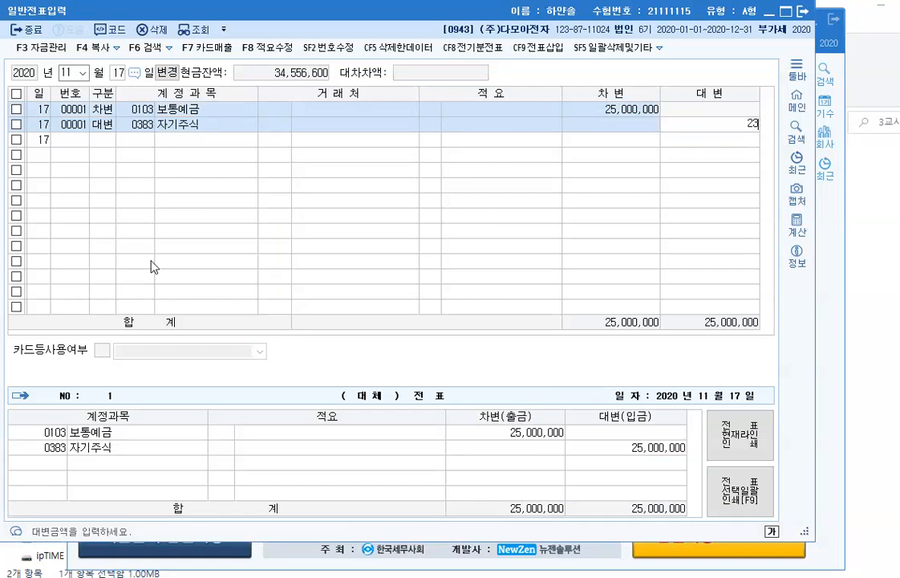
pyautogui.write(',250,000')
pyautogui.press('Return')
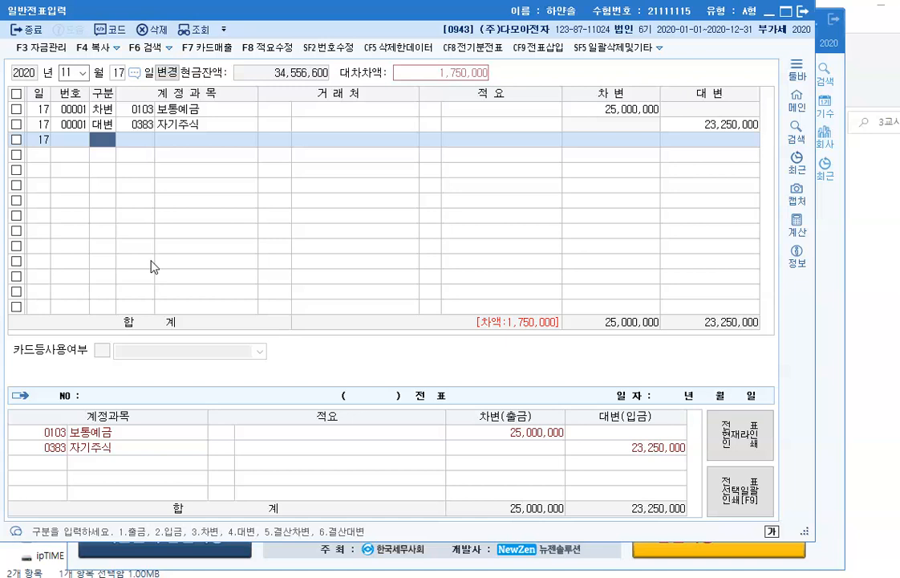
# Step: Add a 대변 line with account 0390 자기주식처분손실, found by searching the account codes for 자기주
pyautogui.write('4')
pyautogui.press('Return')
pyautogui.press('F2')
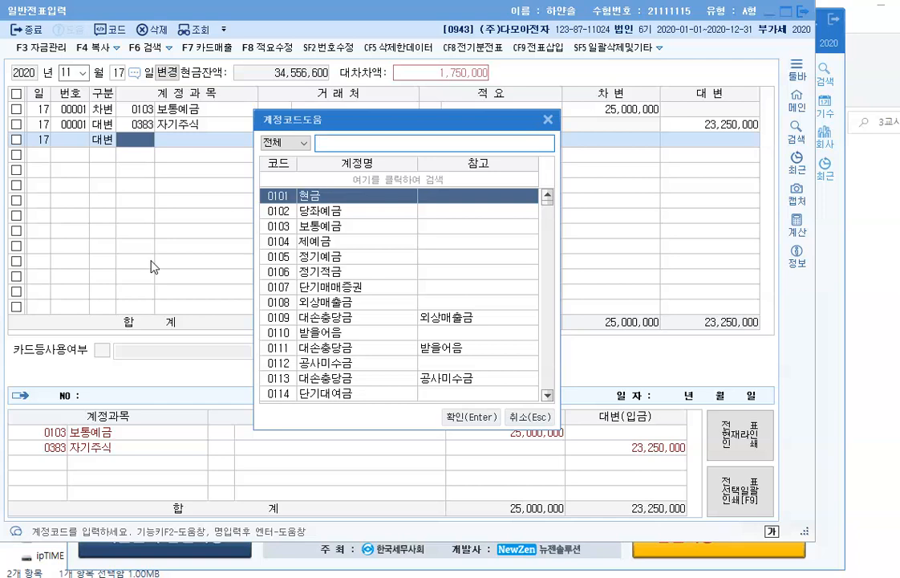
pyautogui.write('자기주')
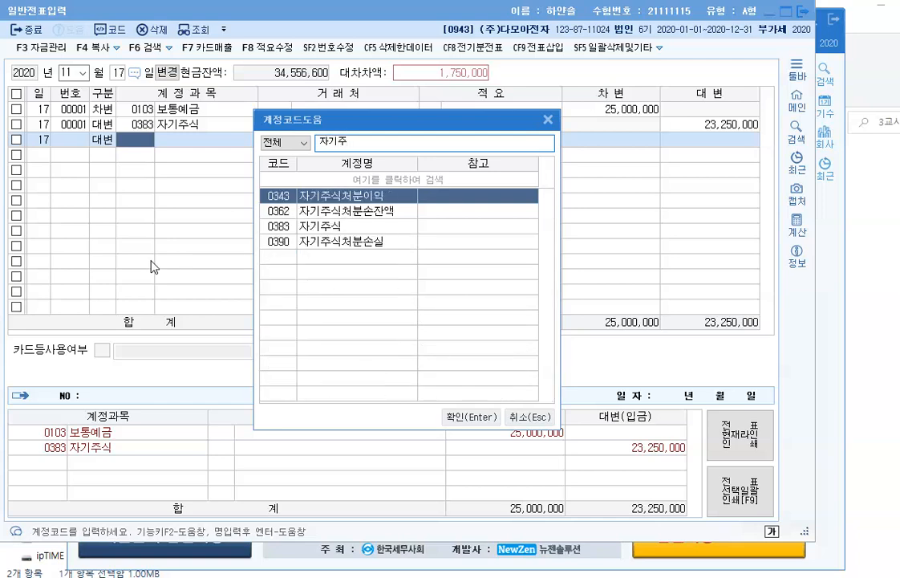
pyautogui.press('Down')
pyautogui.press('Down')
pyautogui.press('Down')
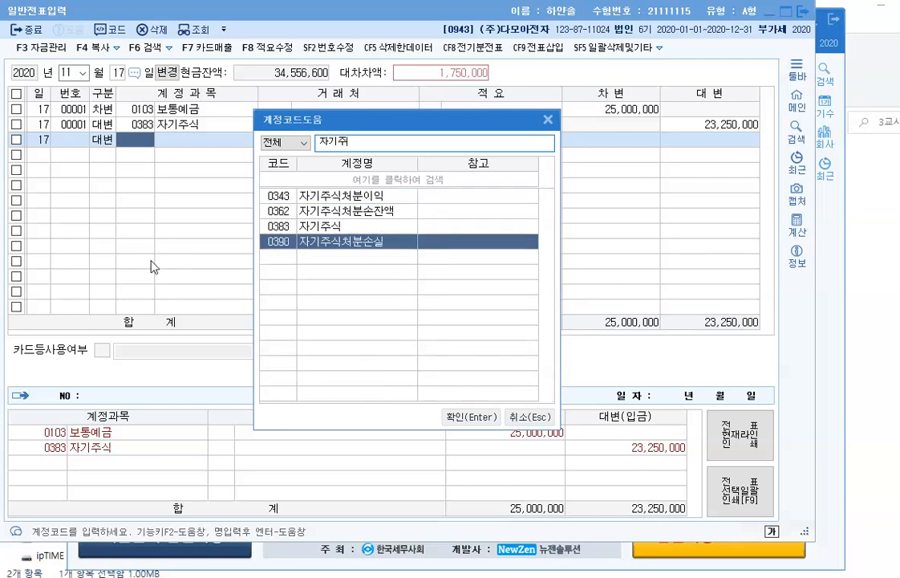
pyautogui.press('Return')
# Step: Leave the vendor and memo of the 자기주식처분손실 line blank and set its 대변 amount to 1,500,000
pyautogui.press('Return')
pyautogui.press('Return')
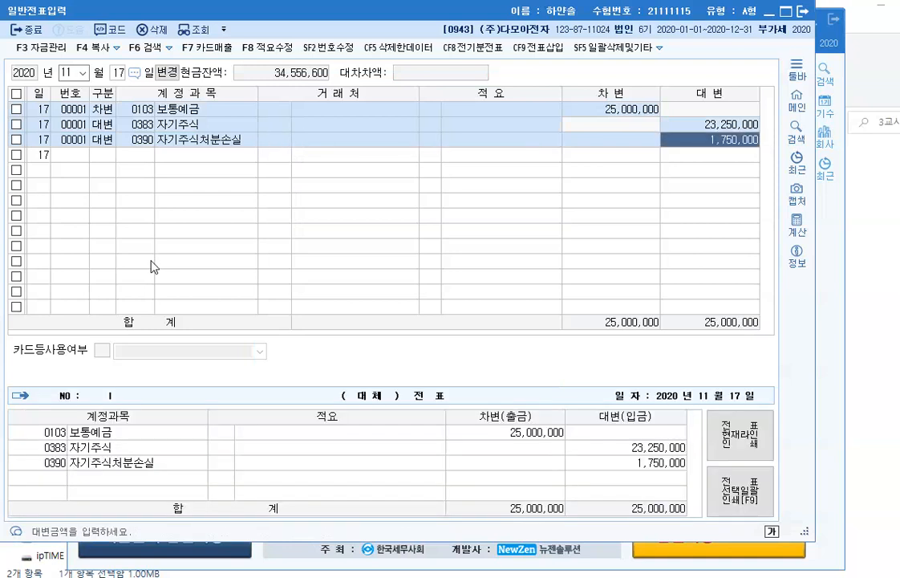
pyautogui.write('1500000')
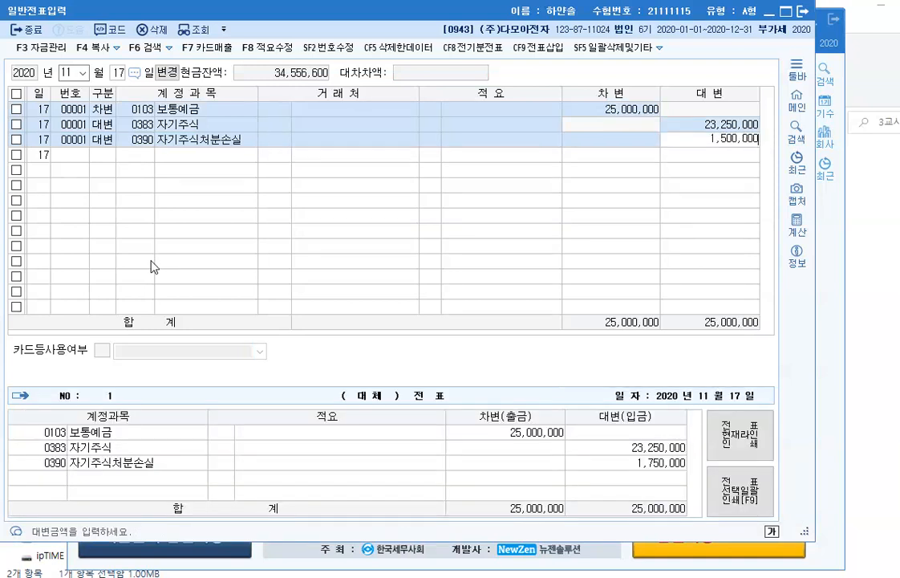
pyautogui.press('Return')
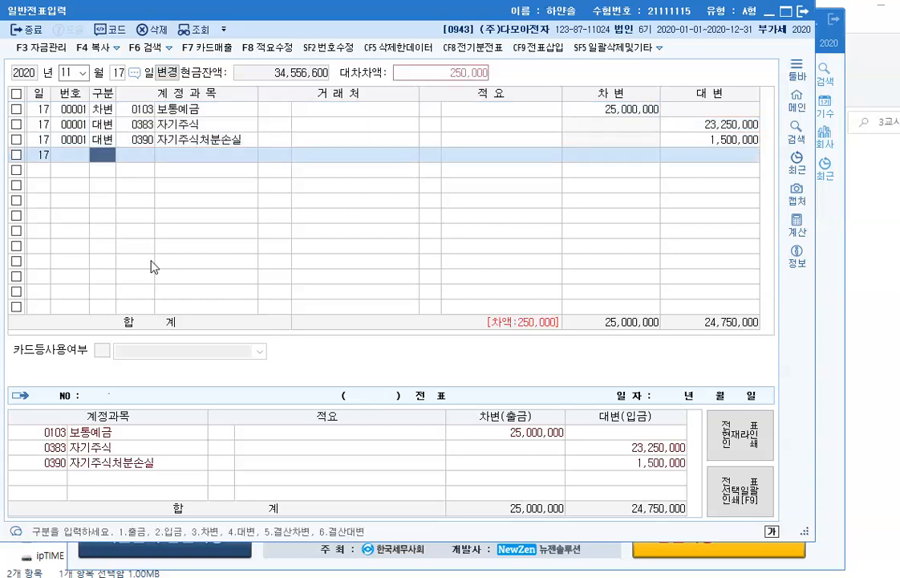
# Step: Add a 대변 line for account 0343 자기주식처분이익 and accept the balancing amount of 250,000
pyautogui.write('4')
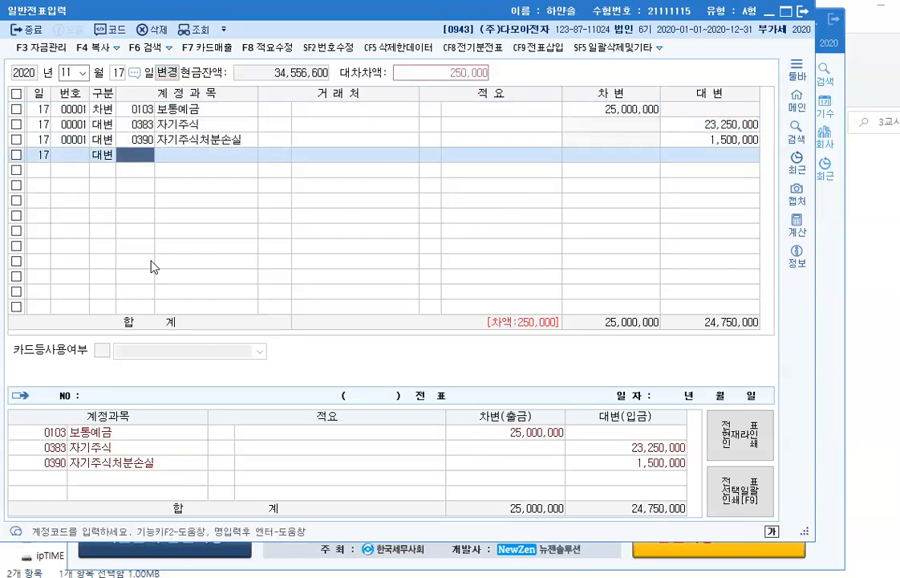
pyautogui.press('F2')
pyautogui.write('자기주')
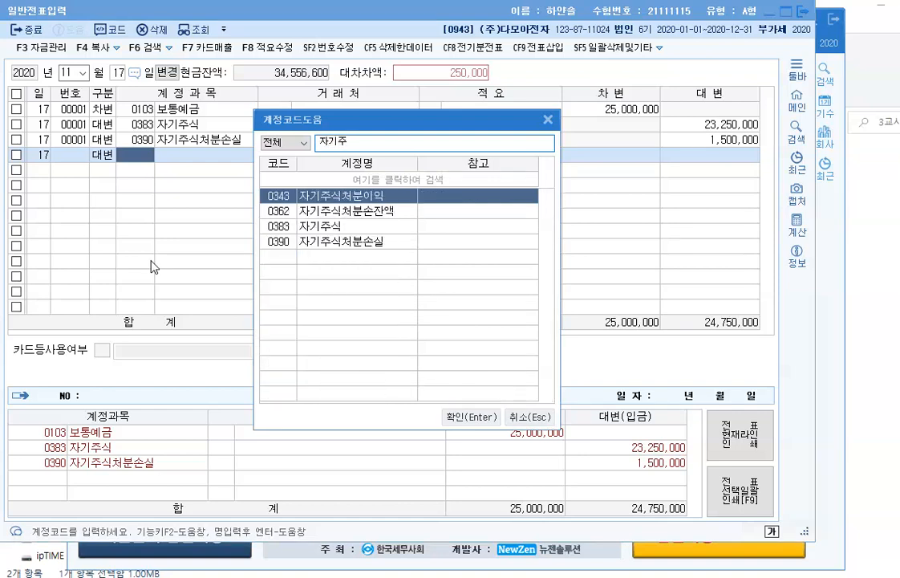
pyautogui.press('Return')
pyautogui.press('Return')
pyautogui.press('Return')
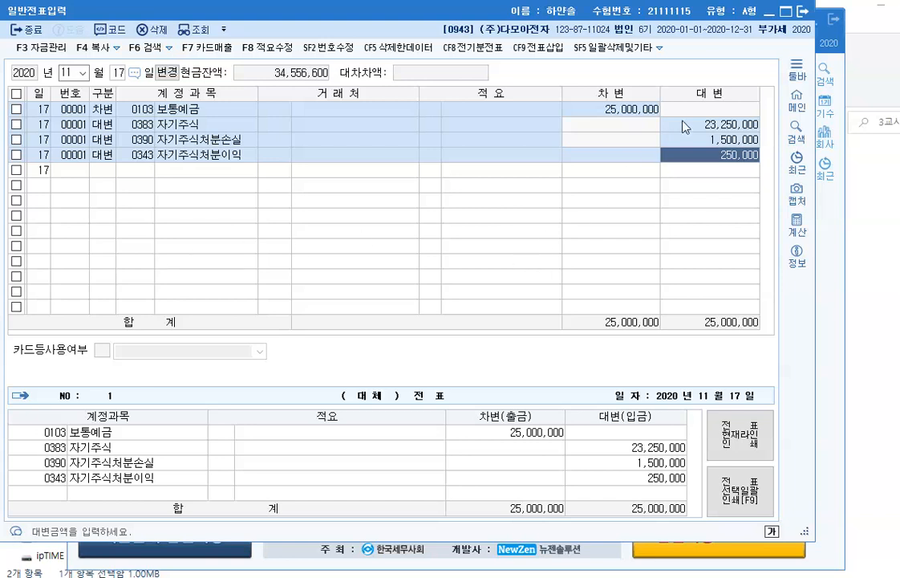
# Step: Switch from 일반전표입력 to 매입매출전표입력 and set the voucher date to October 11, 2020
pyautogui.click(804, 15)
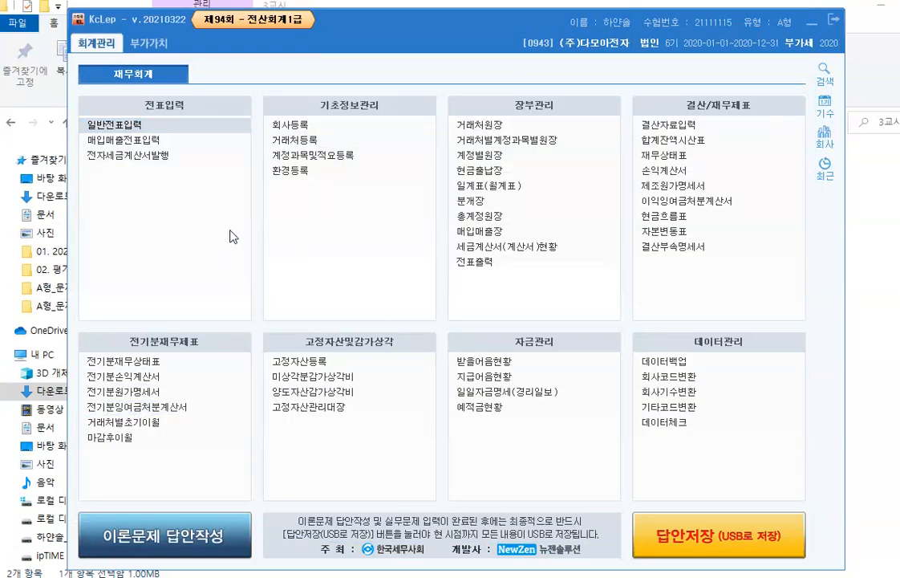
pyautogui.click(149, 142)
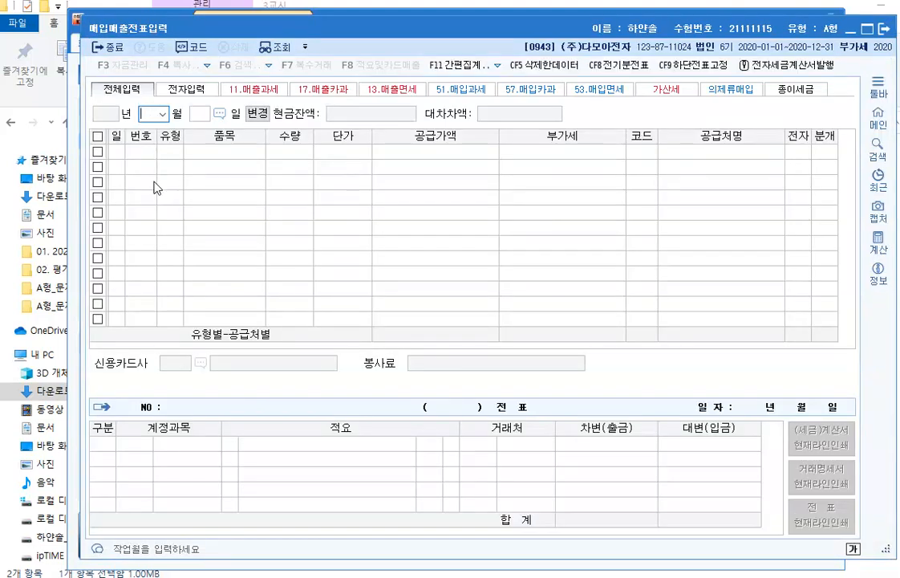
pyautogui.click(164, 114)
pyautogui.click(150, 224)
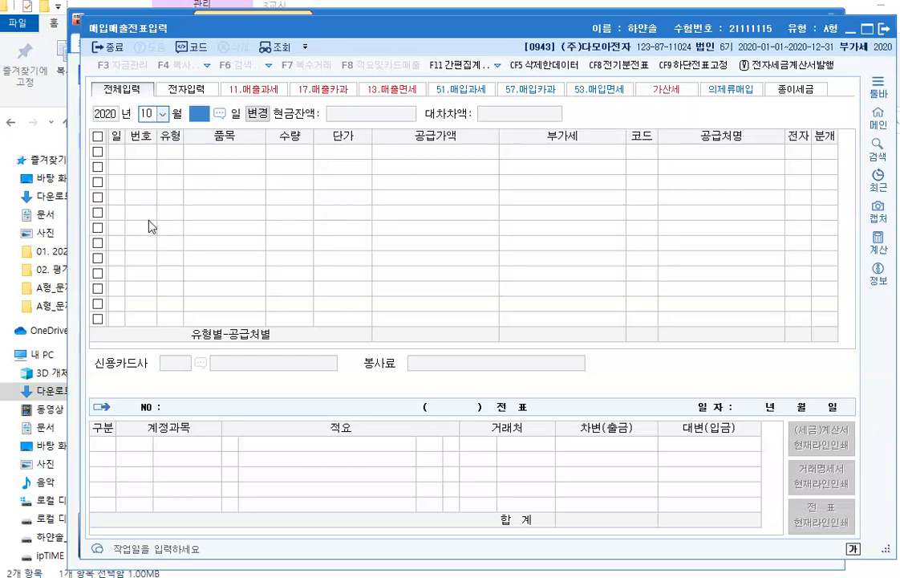
pyautogui.write('11')
pyautogui.press('Return')
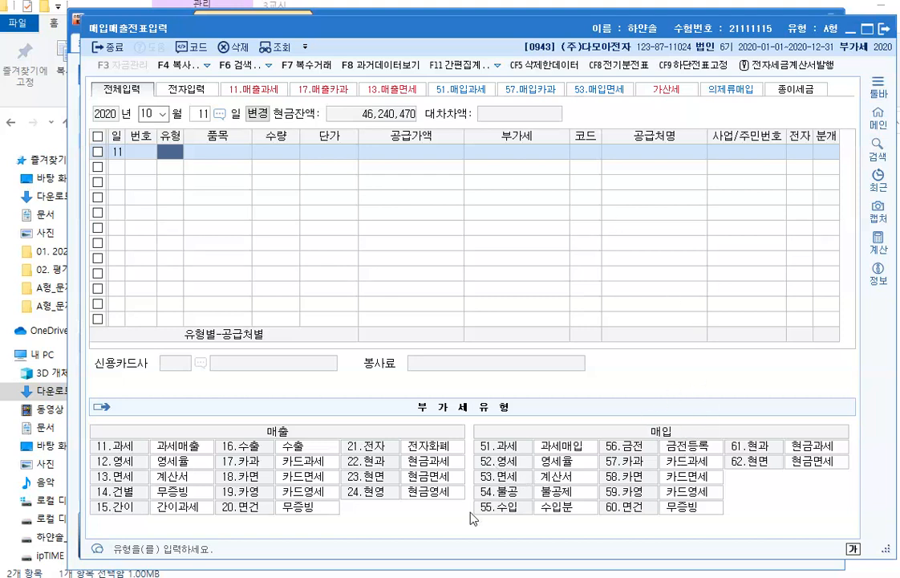
# Step: Enter a type 52 영세 purchase of 원재료 with a 공급가액 of 44,000,000, leaving quantity and unit price blank
pyautogui.write('52')
pyautogui.press('Return')
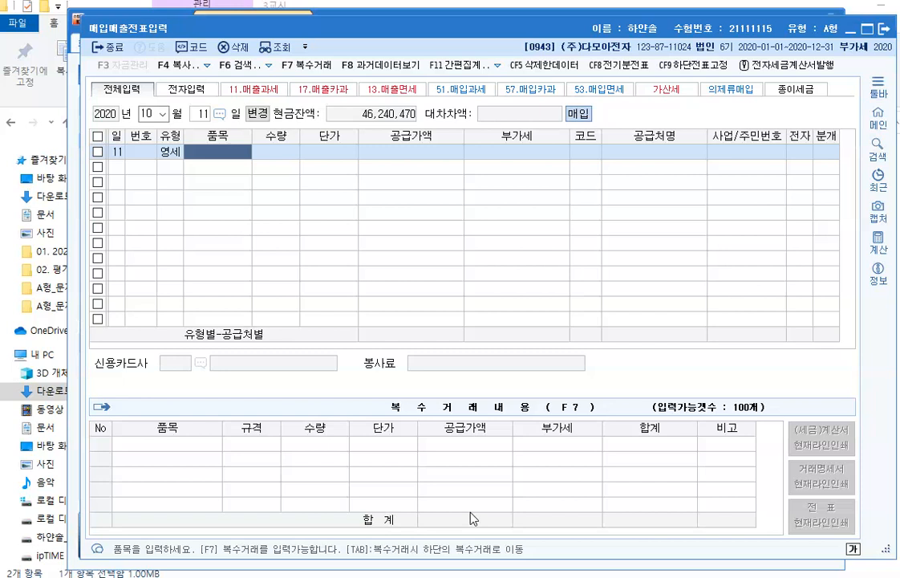
pyautogui.write('원재료')
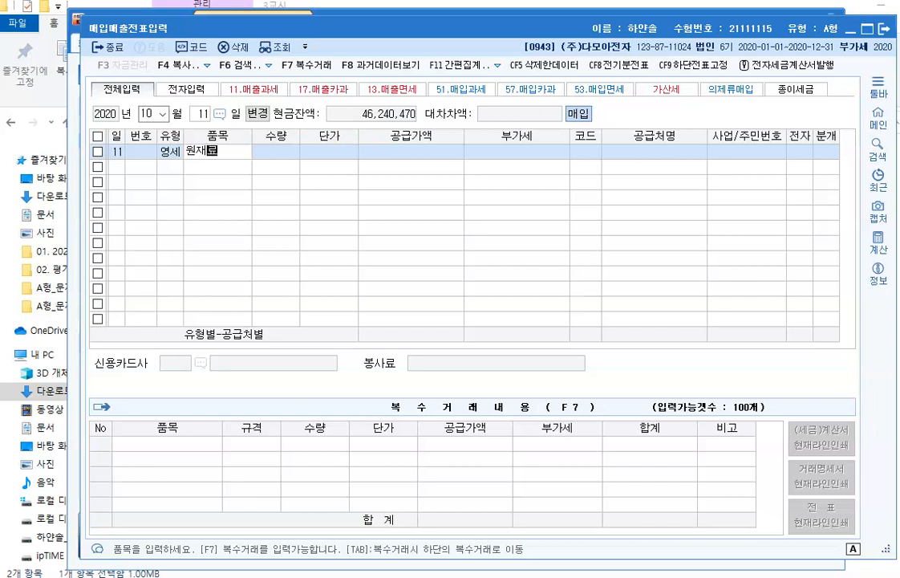
pyautogui.press('Return')
pyautogui.press('Return')
pyautogui.press('Return')
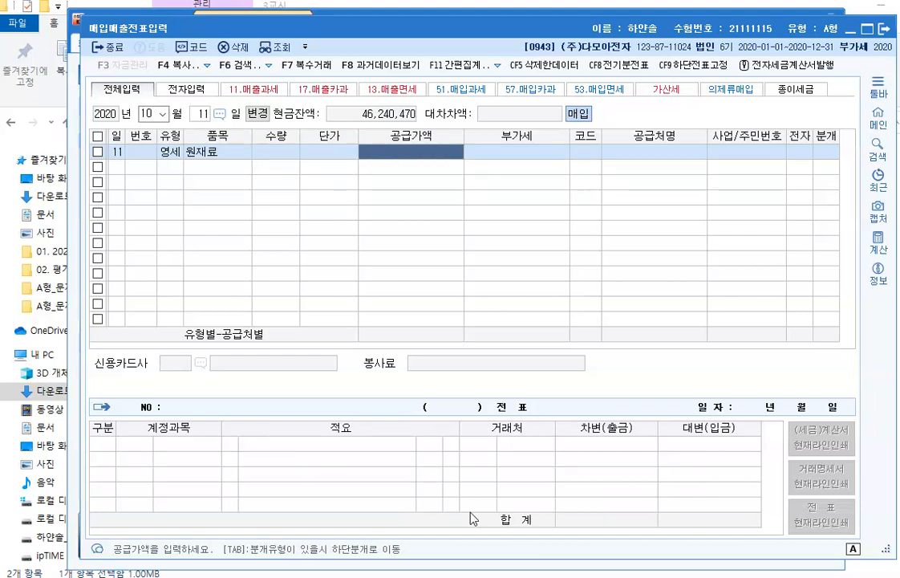
pyautogui.write('44,000,000')
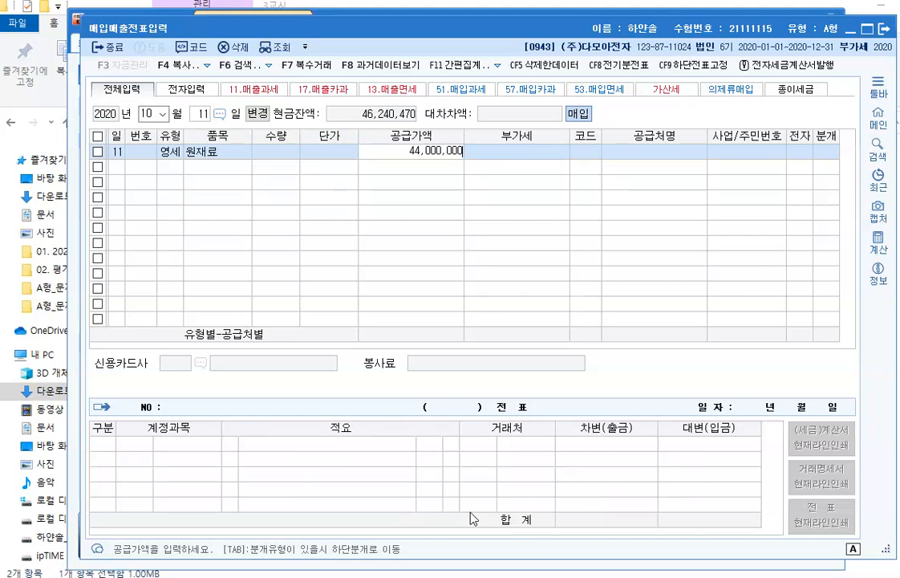
pyautogui.press('Return')
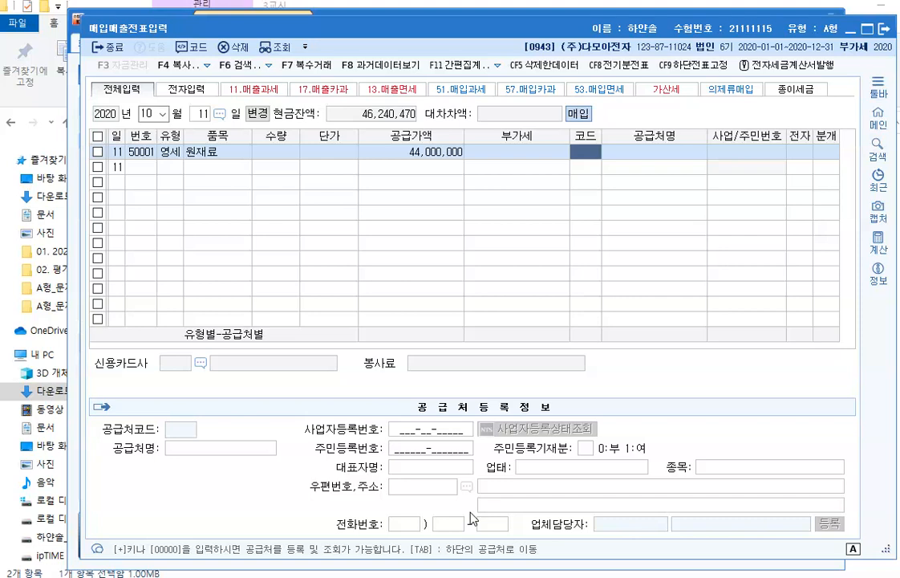
# Step: Set the supplier to (주)평산기업, found by searching for 평산, and mark the tax invoice as electronic (여)
pyautogui.write('평산')
pyautogui.press('Return')
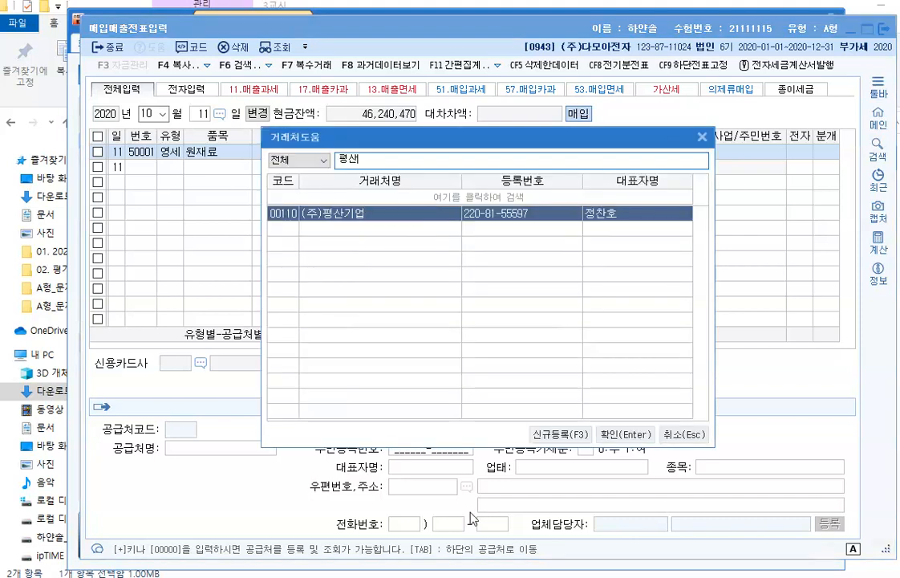
pyautogui.press('Return')
pyautogui.press('Return')
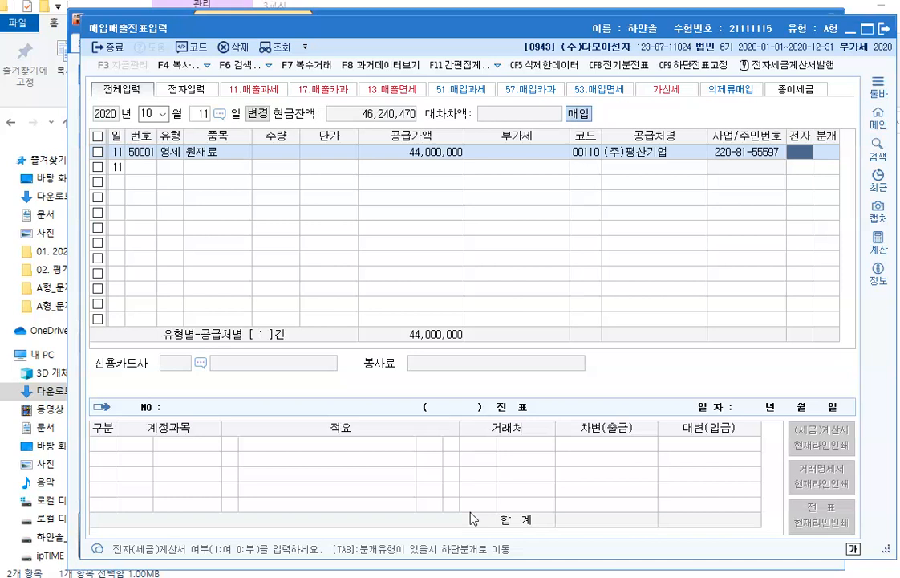
pyautogui.write('1')
pyautogui.press('Return')
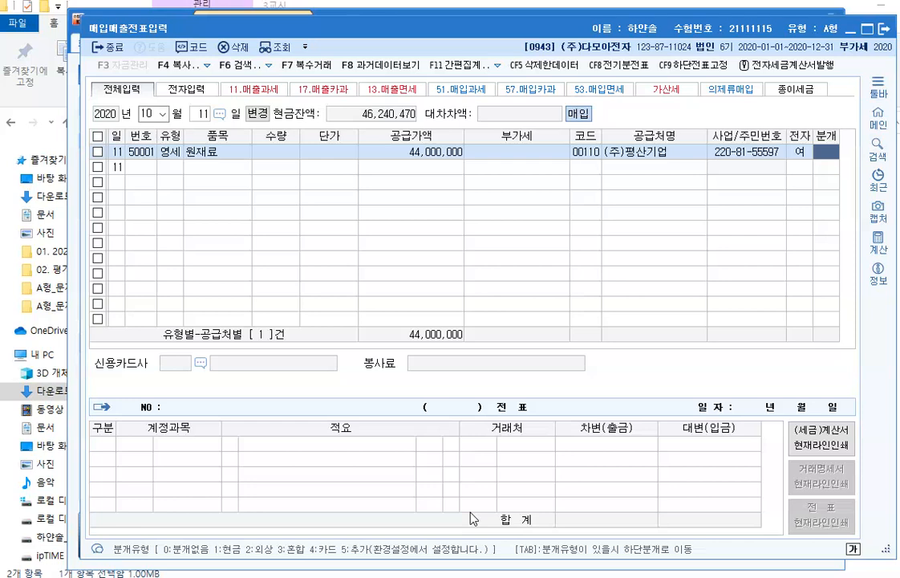
# Step: Journalize the purchase as 혼합, keeping the 원재료 차변 line and adding a 대변 line for 0252 지급어음
pyautogui.write('3')
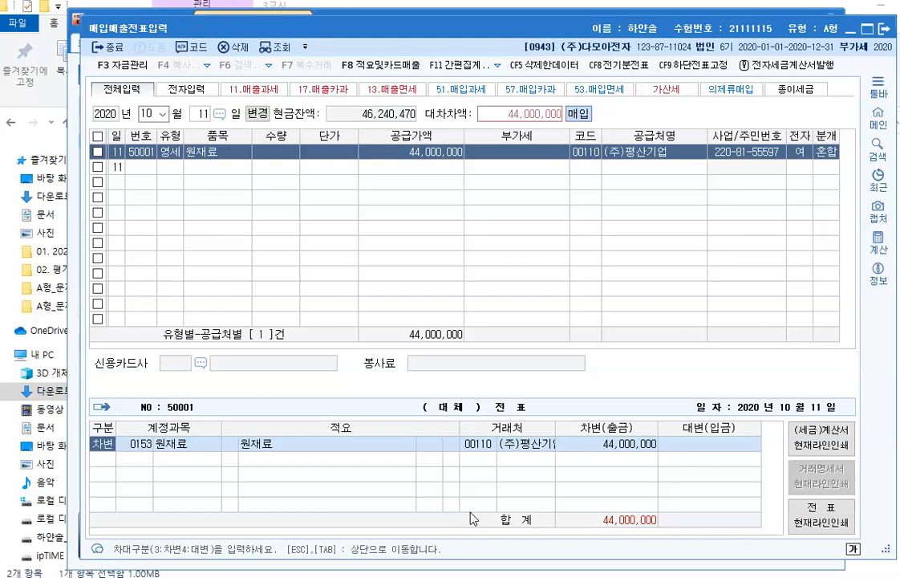
pyautogui.press('Return')
pyautogui.press('Return')
pyautogui.press('Return')
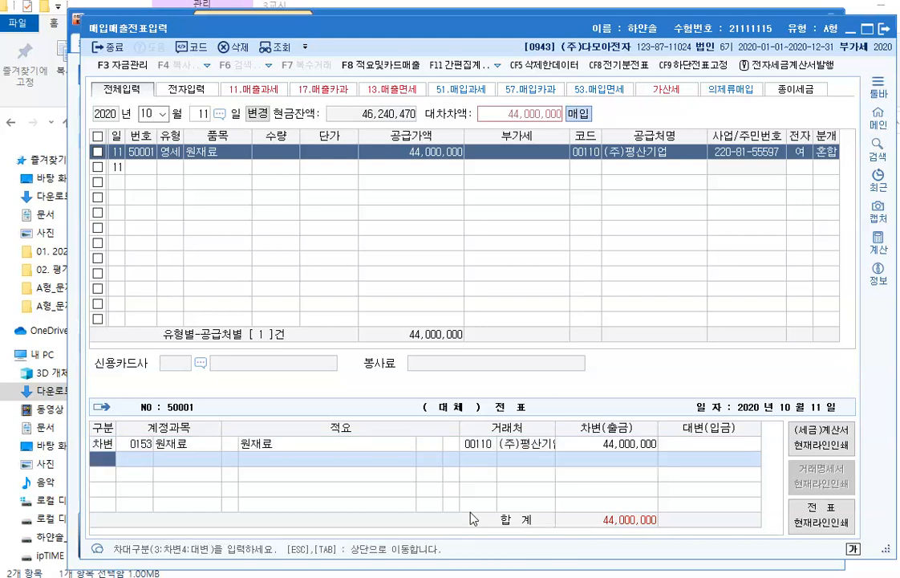
pyautogui.write('4')
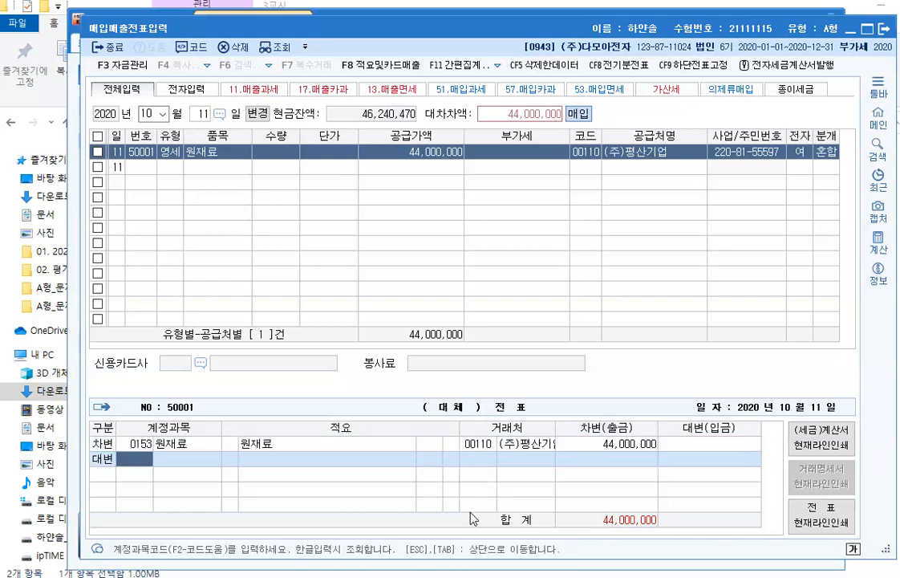
pyautogui.write('252')
pyautogui.press('Return')
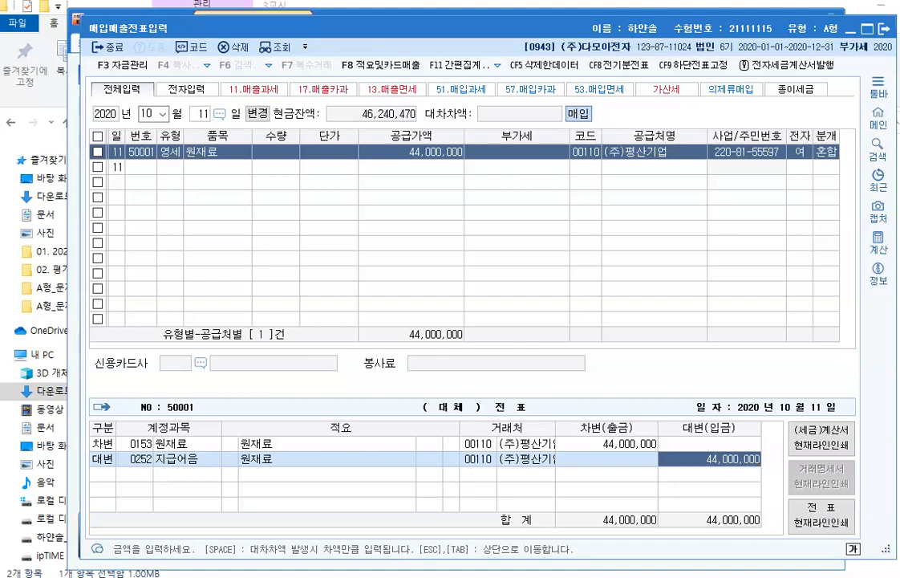
pyautogui.moveTo(313, 574)
pyautogui.click(308, 536)
pyautogui.click(257, 160)
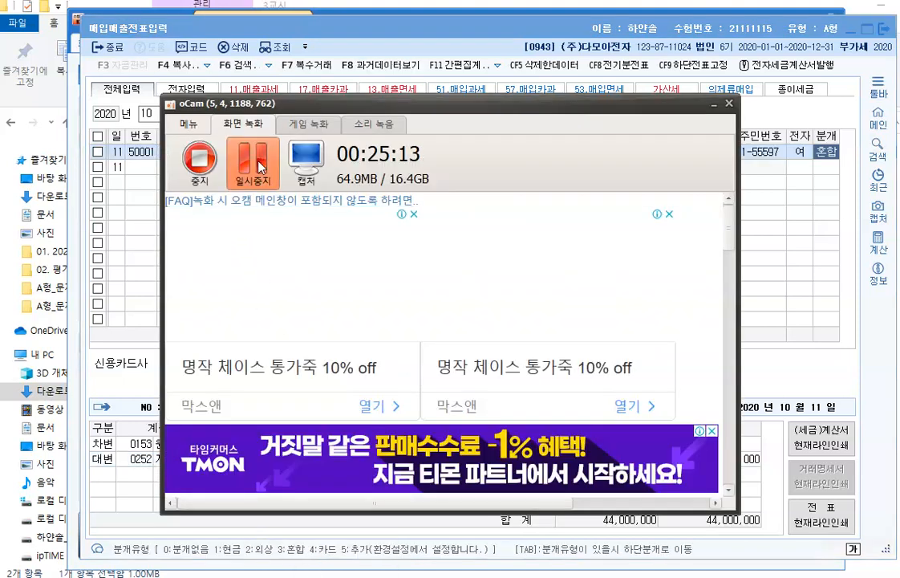
pyautogui.click(776, 257)
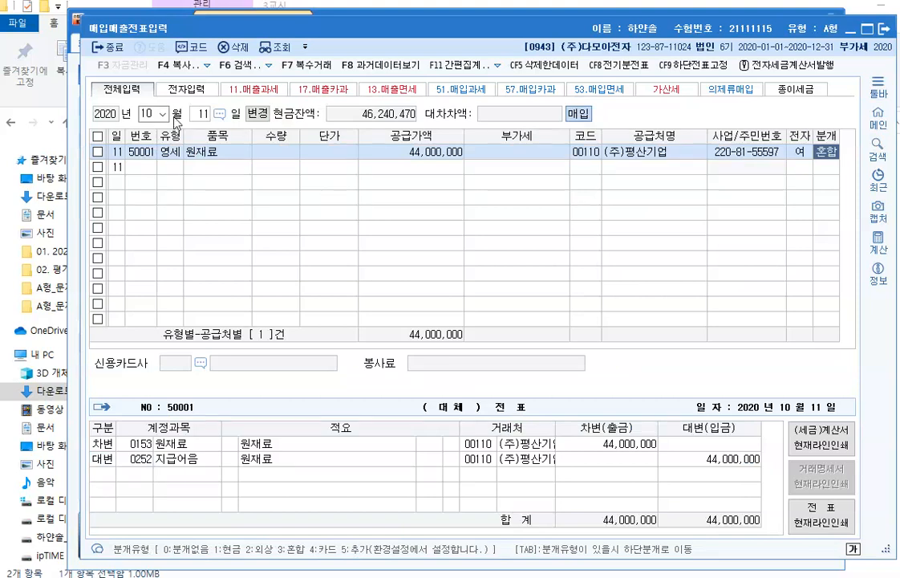
# Step: Change the voucher date to October 19 and start a purchase line of type 57 카과
pyautogui.click(202, 117)
pyautogui.write('19')
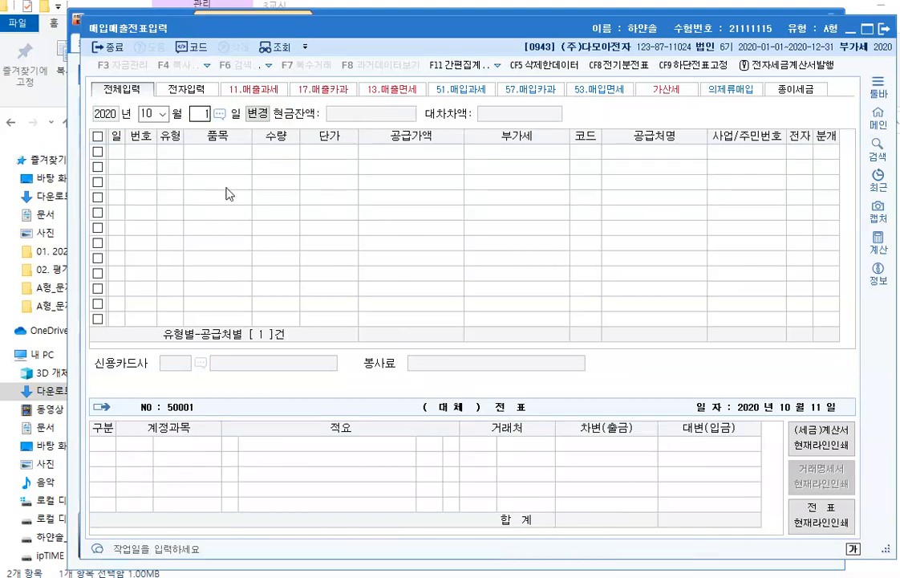
pyautogui.press('Return')
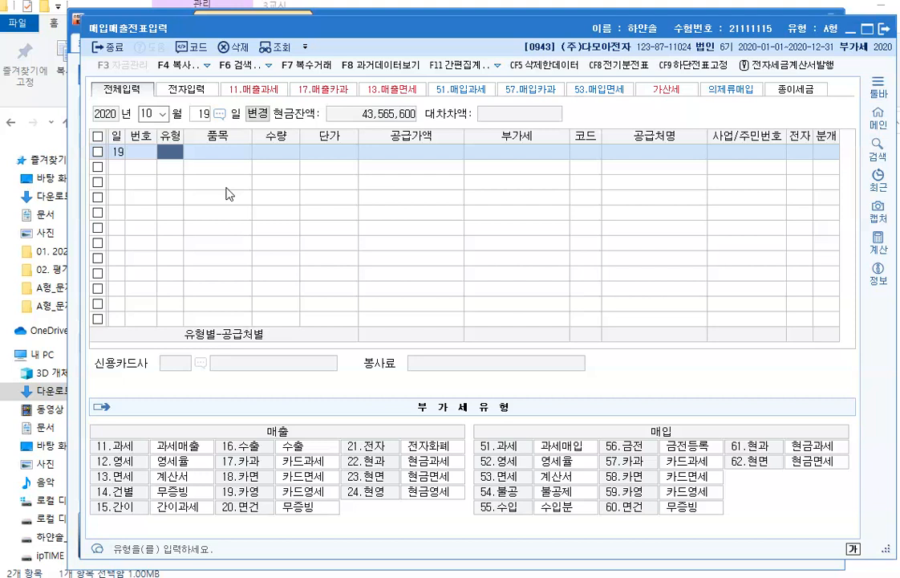
pyautogui.write('17')
pyautogui.press('Return')
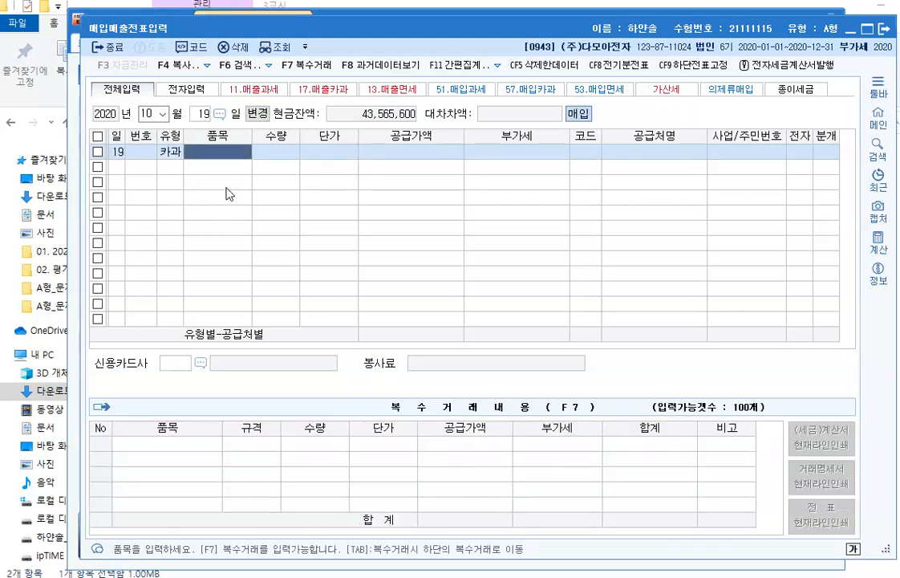
# Step: Enter 수선비 as the item with a VAT-inclusive amount of 165,000, leaving quantity and unit price blank and accepting the calculated 부가세
pyautogui.write('수서')
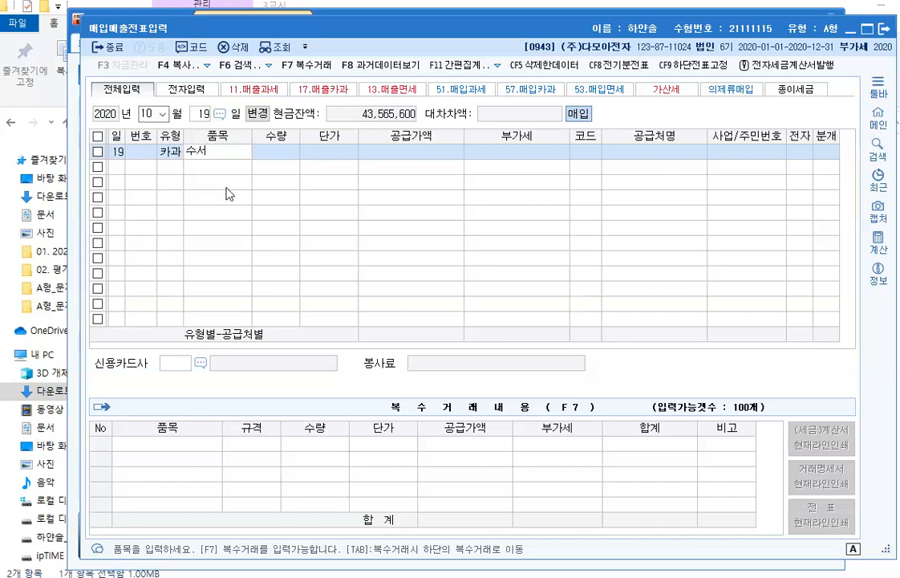
pyautogui.write('ㅣ')
pyautogui.press('BackSpace')
pyautogui.write('ㄴㅂㅣ')
pyautogui.press('Return')
pyautogui.press('Return')
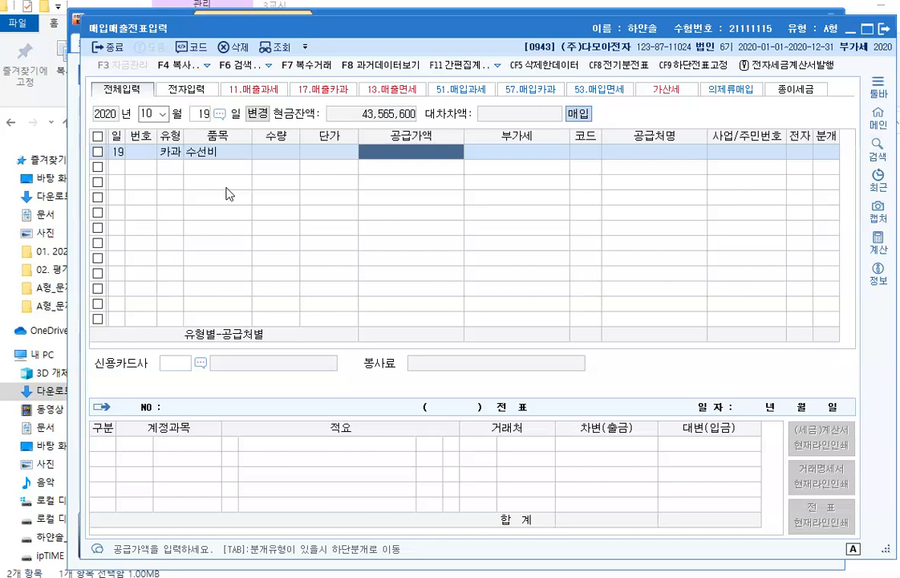
pyautogui.write('1650000')
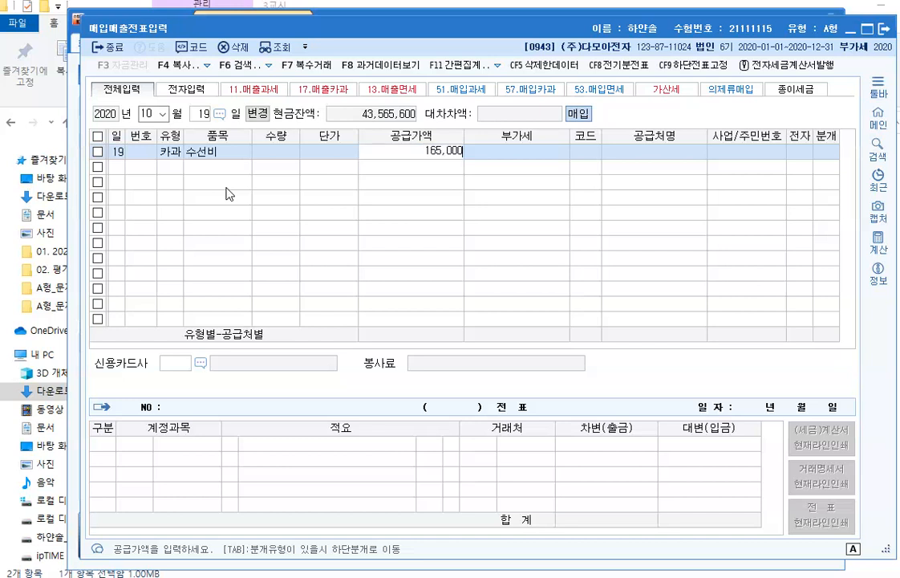
pyautogui.press('Return')
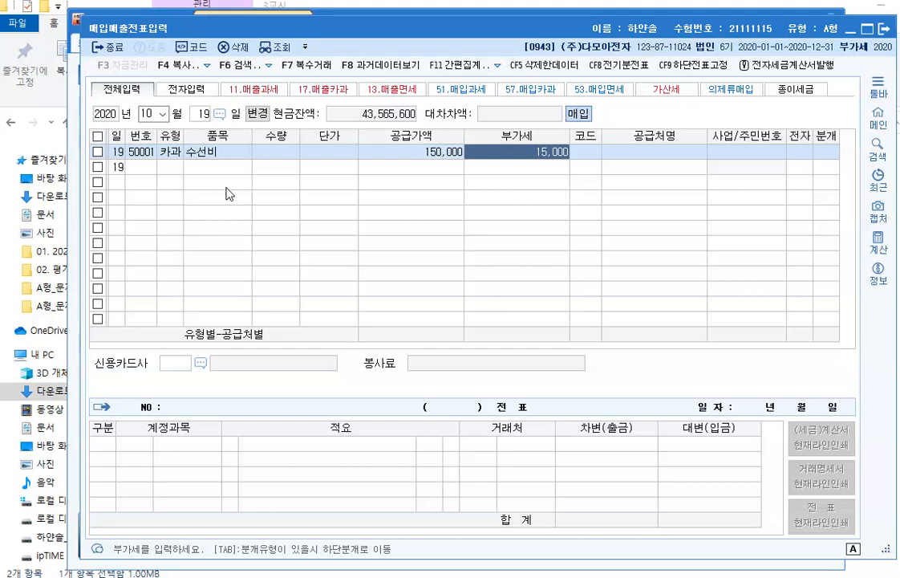
pyautogui.press('Return')
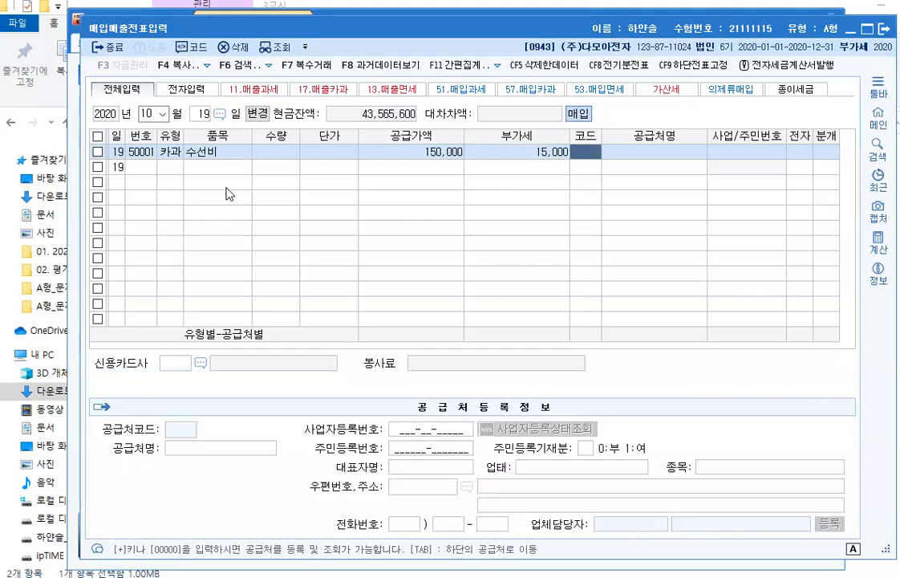
# Step: Set the supplier of the 수선비 purchase to (주)진진, found by searching for 진진
pyautogui.write('진제')
pyautogui.press('Return')
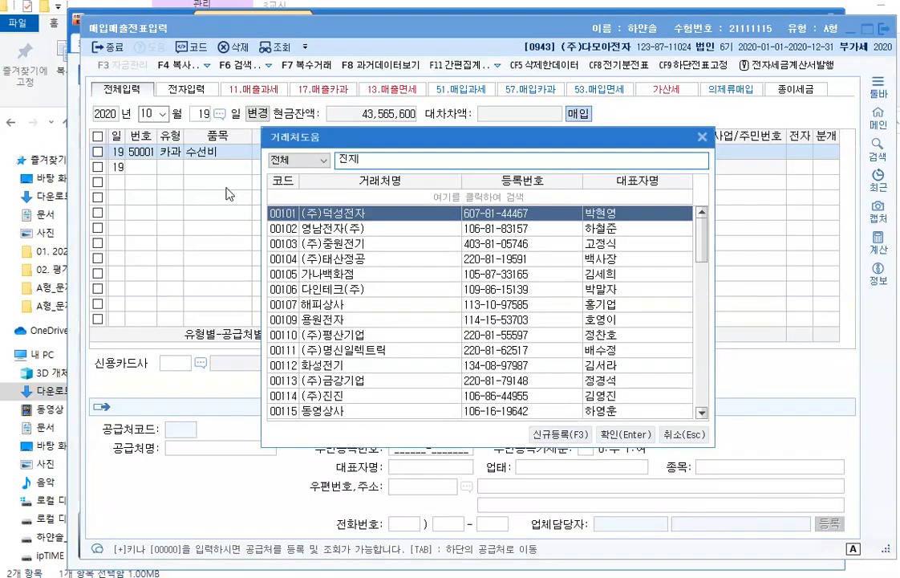
pyautogui.press('BackSpace')
pyautogui.write('진')
pyautogui.press('Return')
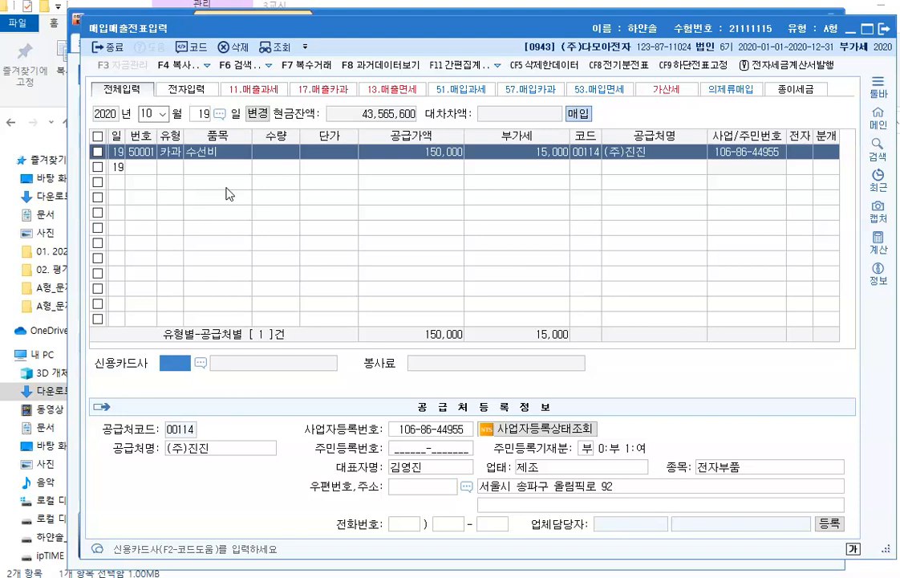
# Step: Choose 99603 신한카드 as the credit card company for the October 19 purchase
pyautogui.press('F2')
pyautogui.press('Down')
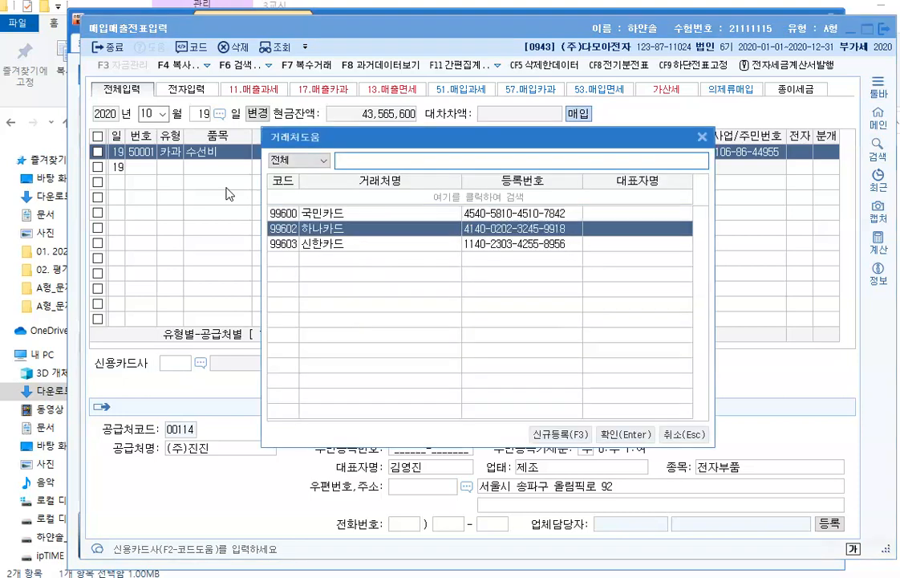
pyautogui.press('Down')
pyautogui.press('Return')
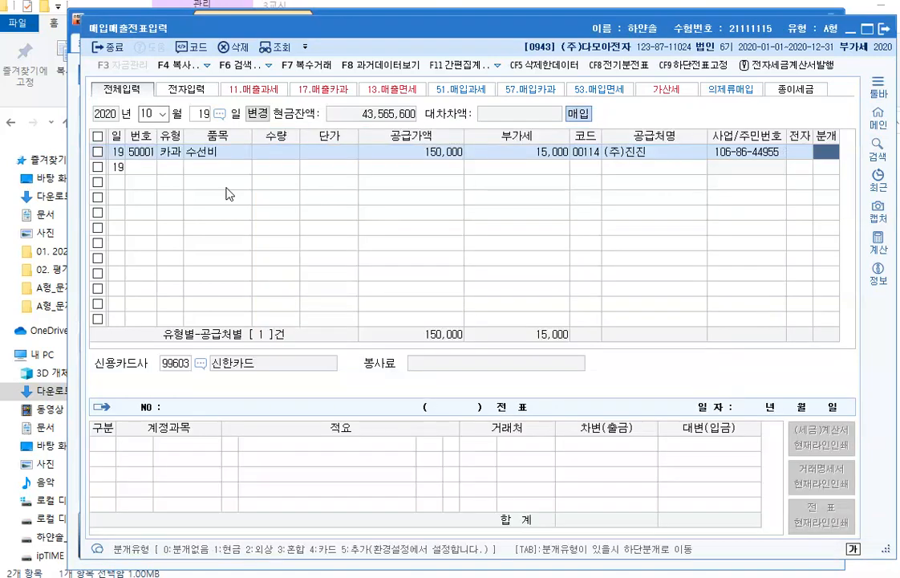
# Step: Journalize the purchase as 카드 and replace the 원재료 차변 account with the manufacturing-cost account 0520 수선비
pyautogui.write('4')
pyautogui.press('Return')
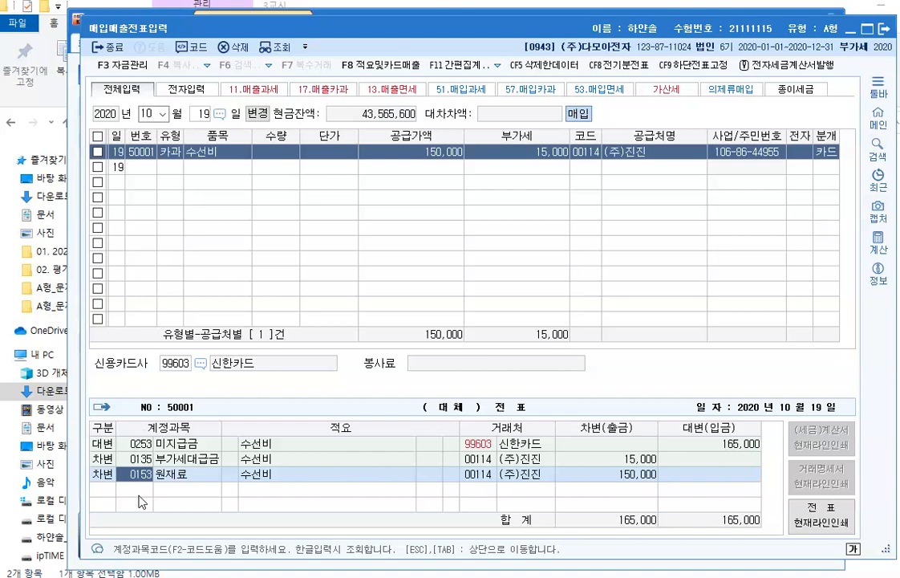
pyautogui.press('F2')
pyautogui.write('수선')
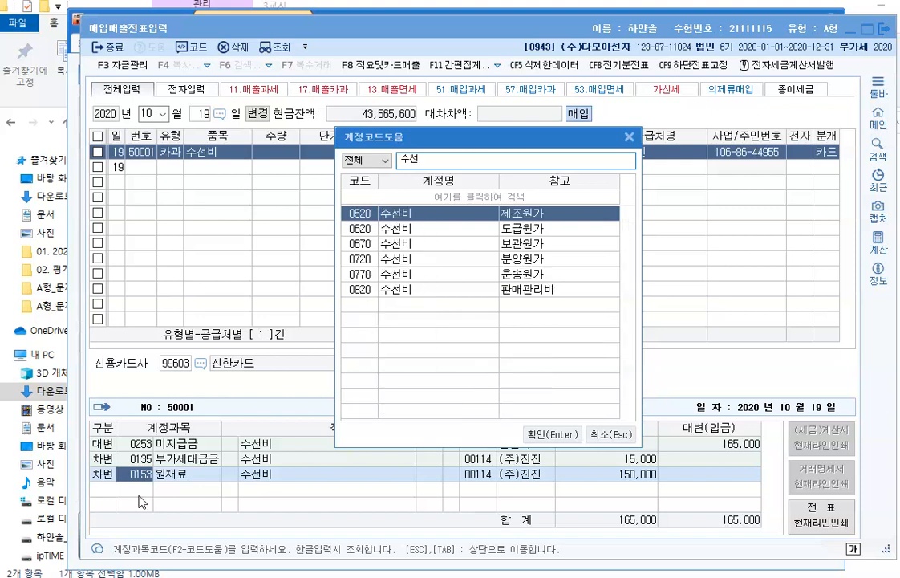
pyautogui.press('Return')
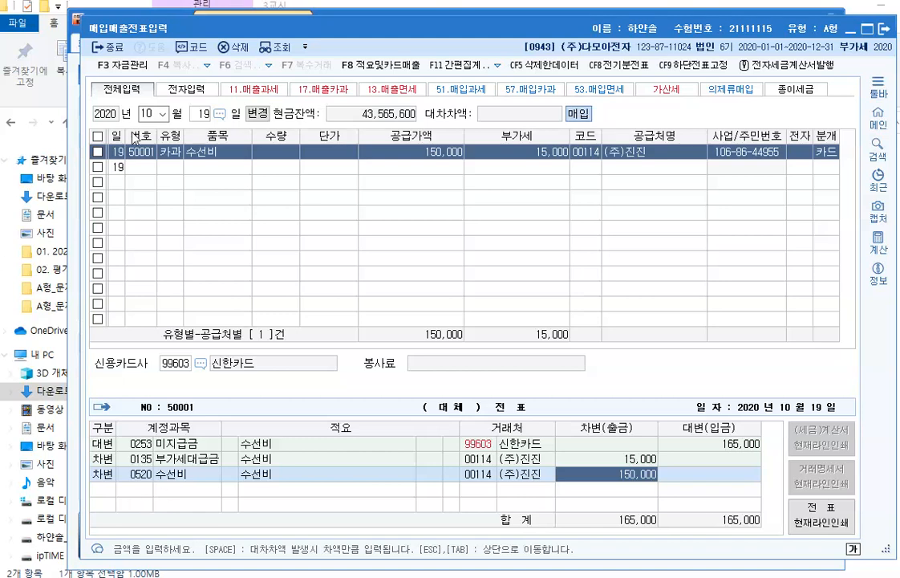
# Step: Change the voucher date to October 30 and start a sales line of type 11 과세 with 원재료 as the item
pyautogui.click(202, 116)
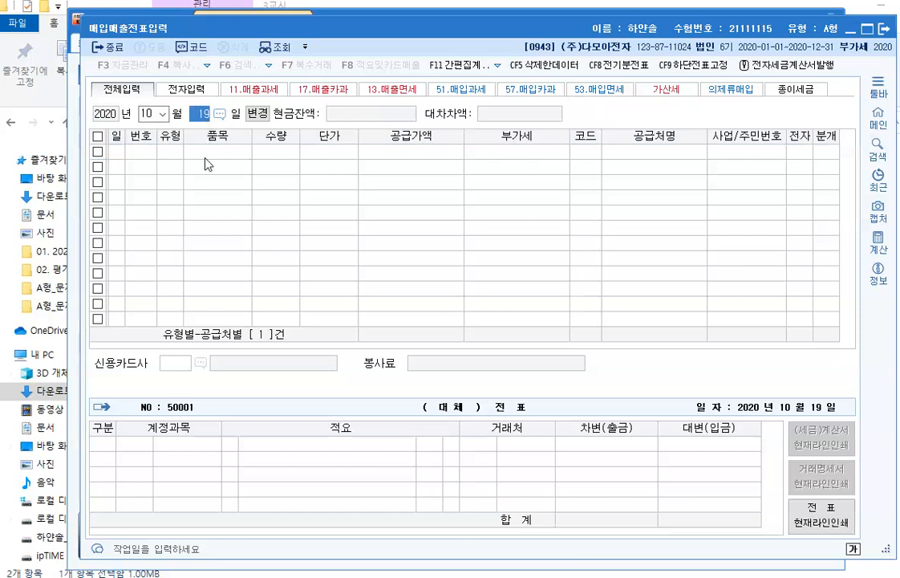
pyautogui.write('30')
pyautogui.press('Return')
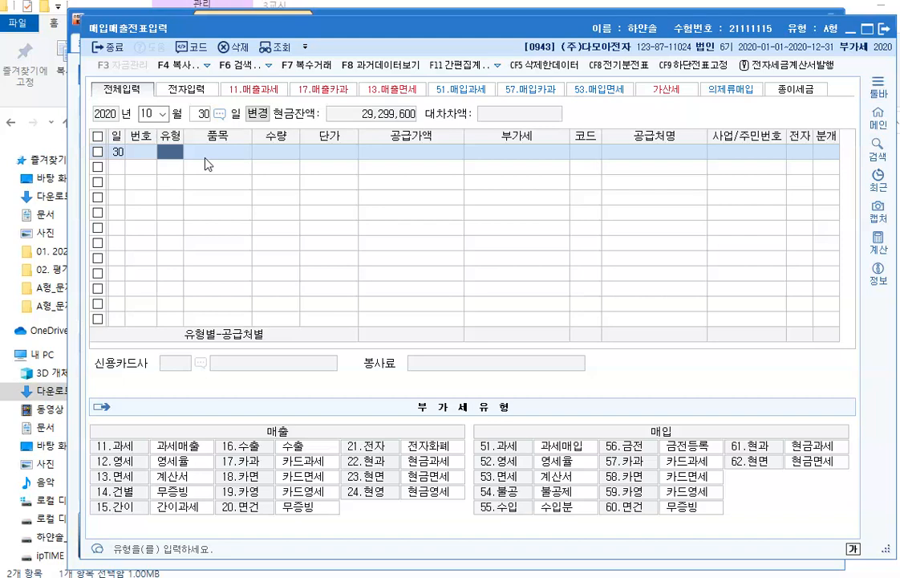
pyautogui.write('11')
pyautogui.press('Return')
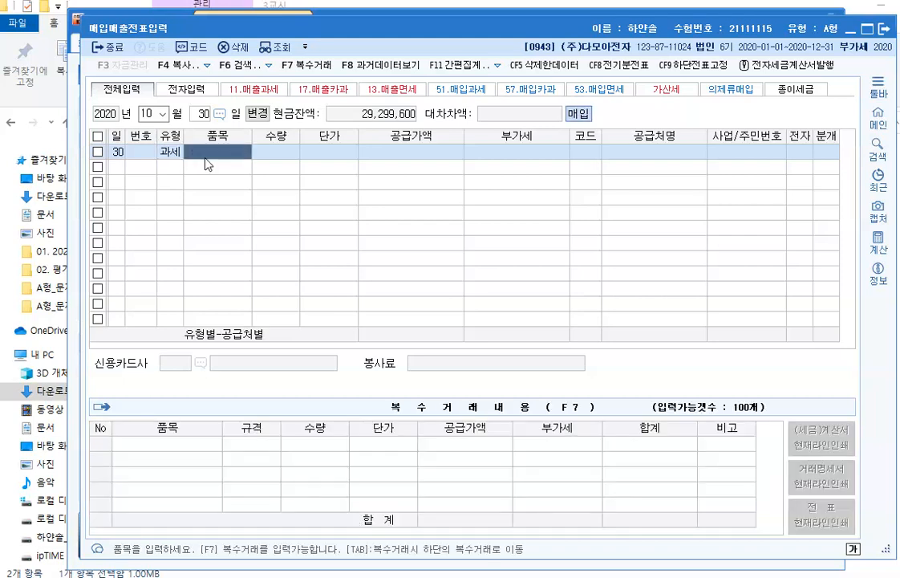
pyautogui.write('원재료')
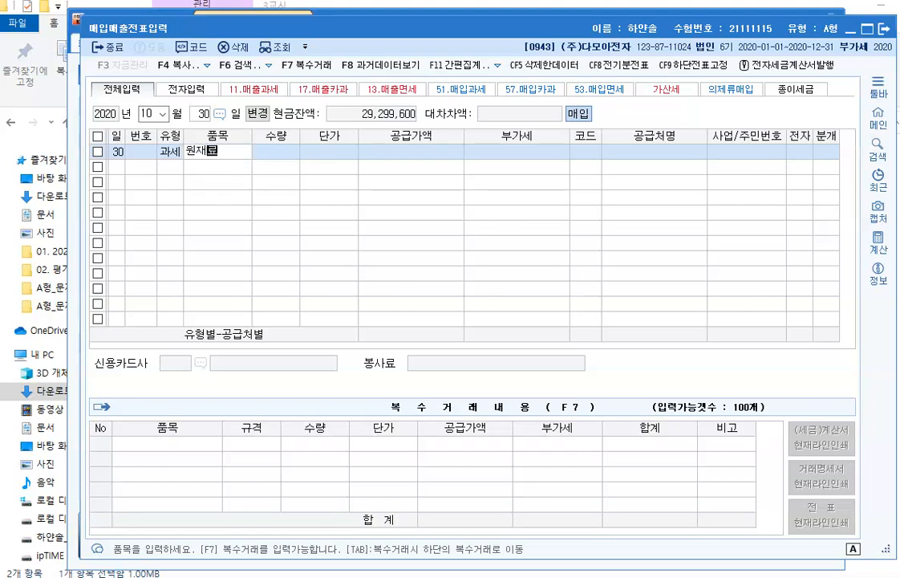
# Step: Enter the item 원재료 on the October 30 taxable purchase row with supply value -7,000,000, accepting the calculated VAT
pyautogui.press('Return')
pyautogui.press('Return')
pyautogui.press('Return')
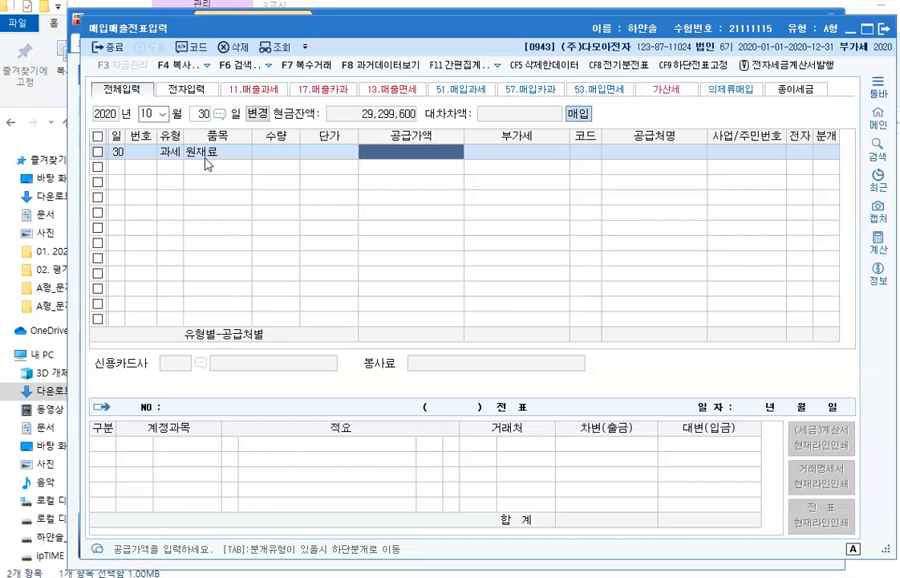
pyautogui.write('-7000000')
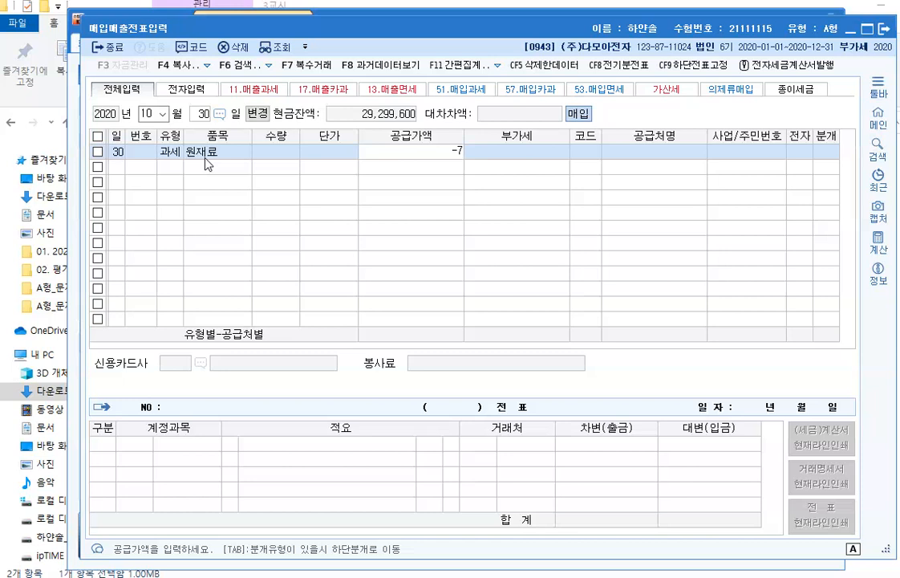
pyautogui.press('Return')
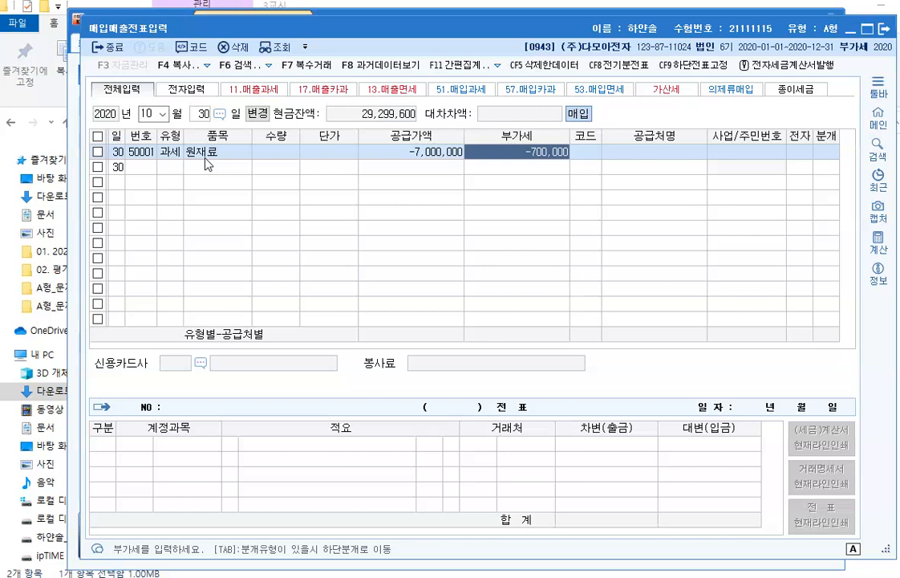
pyautogui.press('Return')
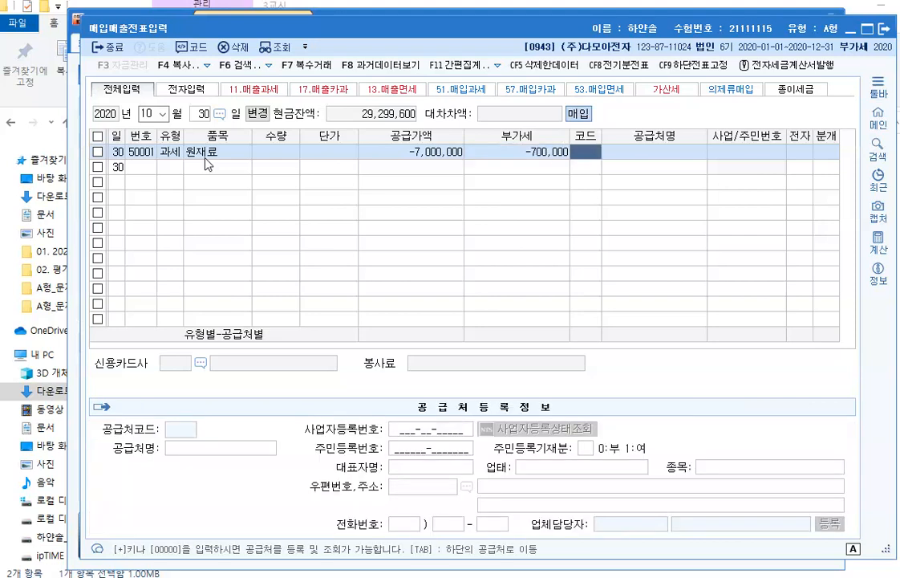
# Step: Look up suppliers matching 세무 and assign (주)세무 to the 원재료 purchase row
pyautogui.write('세무')
pyautogui.press('Return')
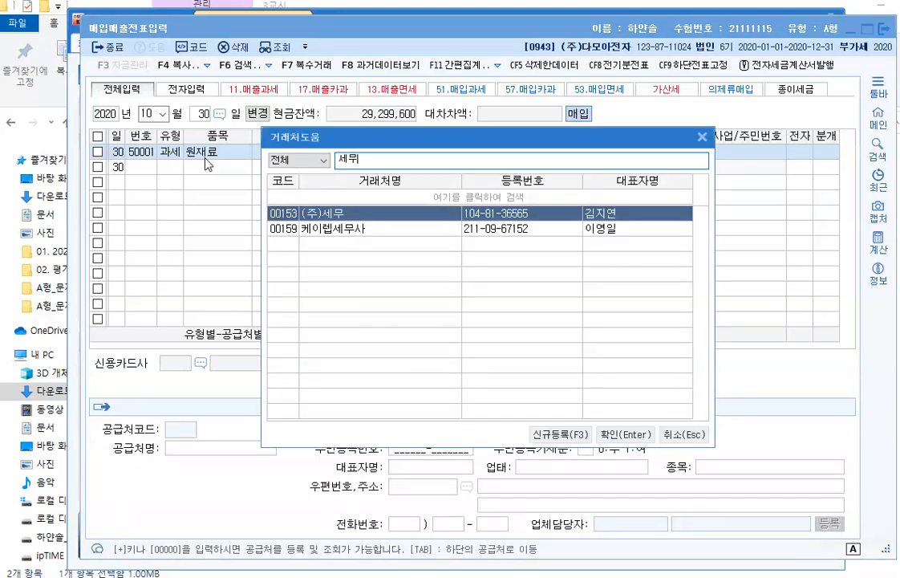
pyautogui.press('Return')
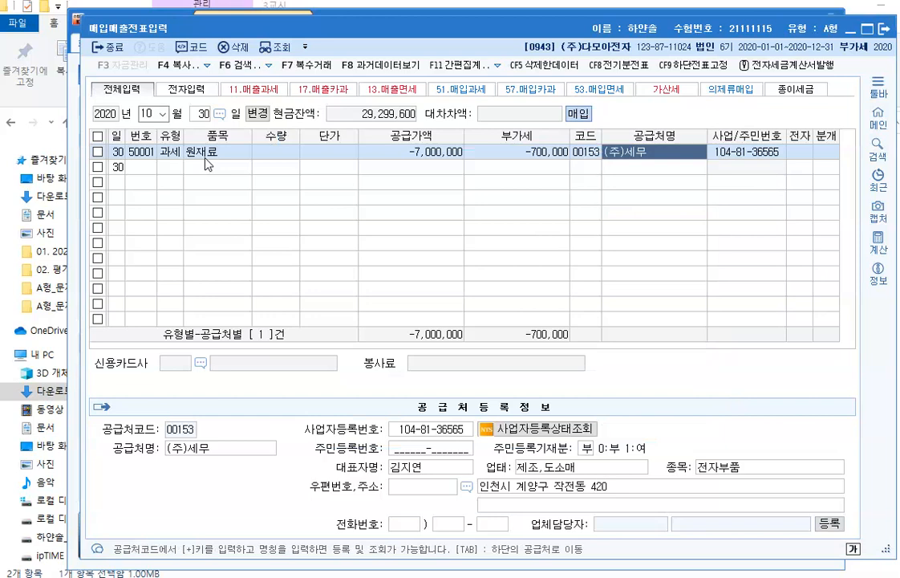
pyautogui.press('Return')
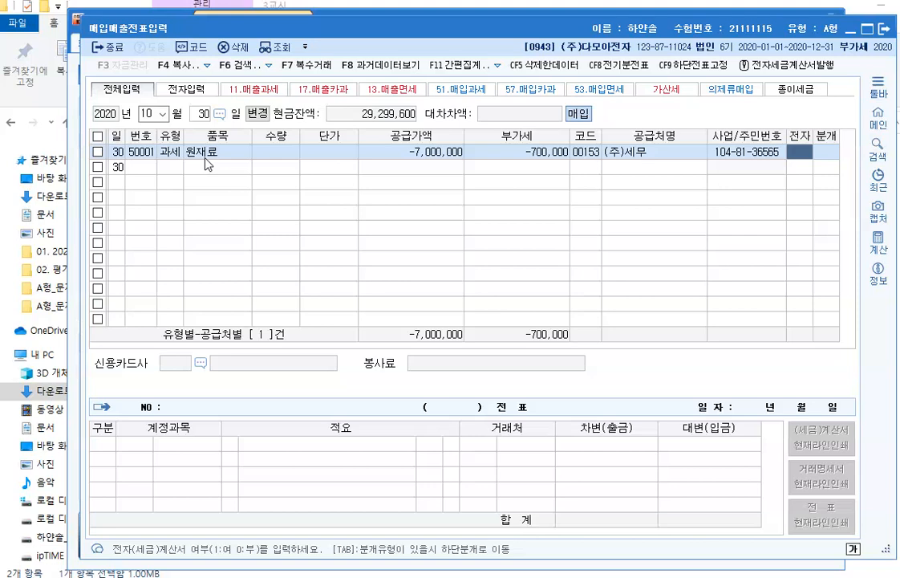
# Step: Mark the 원재료 purchase as an electronic invoice (여) and journalize it as 외상
pyautogui.write('1')
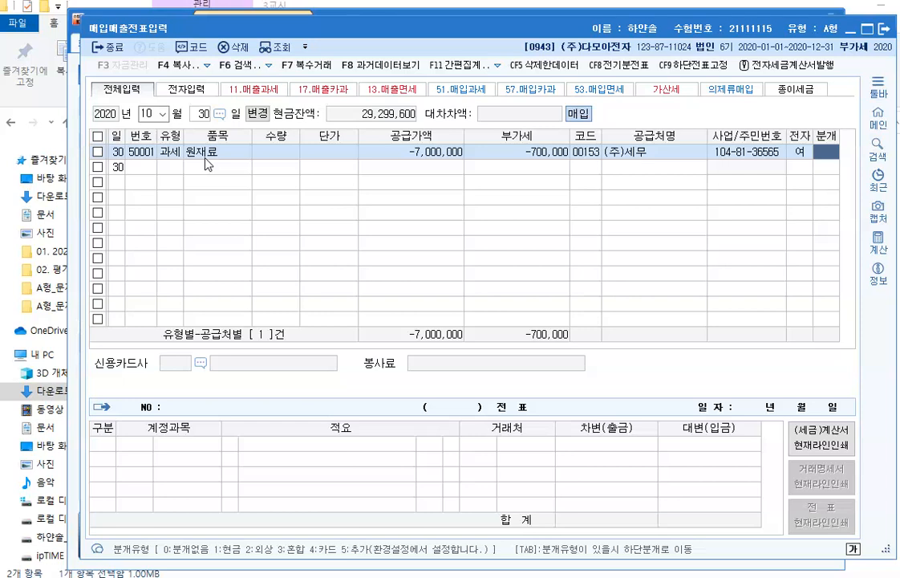
pyautogui.write('2')
pyautogui.press('Return')
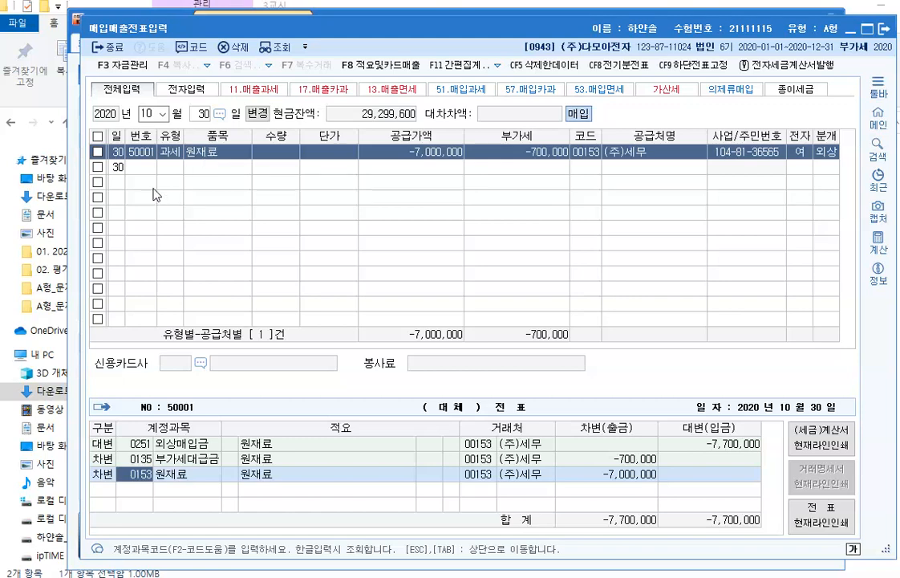
# Step: Switch the voucher date to November 15 and start a sales row of type 16 수출
pyautogui.click(165, 116)
pyautogui.click(164, 114)
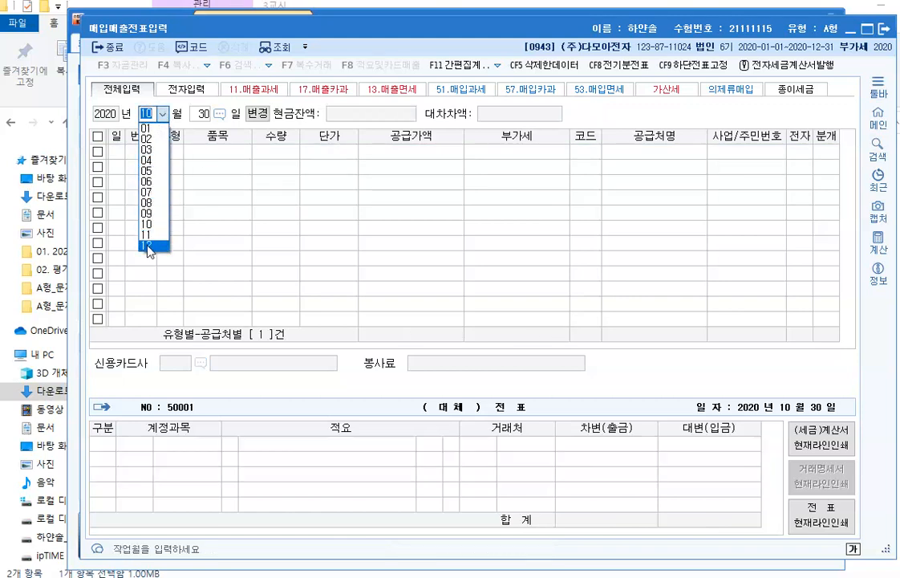
pyautogui.click(136, 215)
pyautogui.write('15')
pyautogui.press('Return')
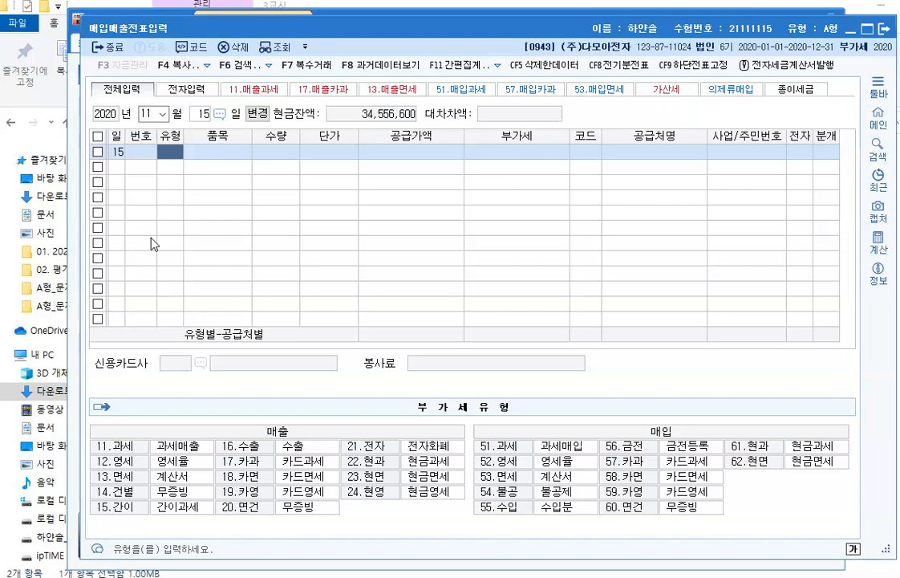
pyautogui.write('16')
pyautogui.press('Return')
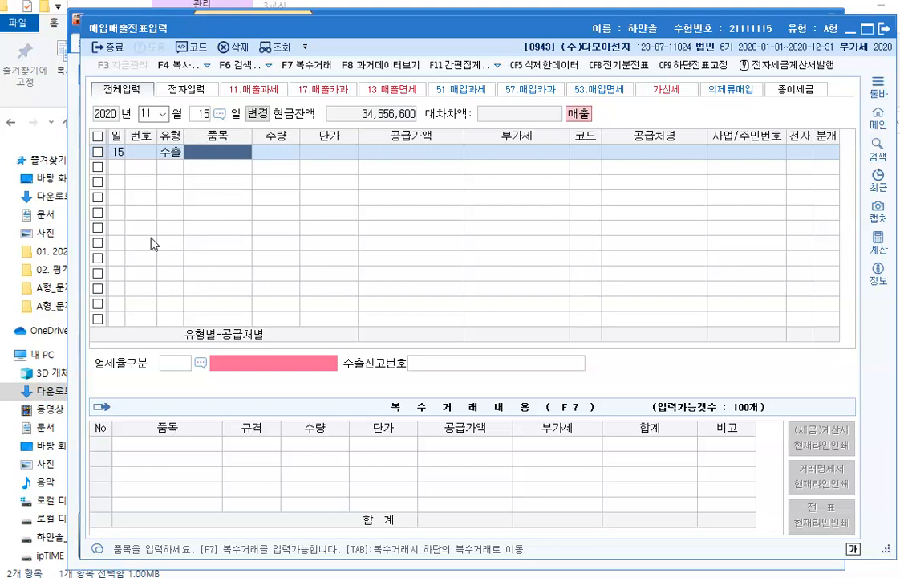
# Step: Enter the item 제품 on the export row with quantity 20,000 and unit price 1,100
pyautogui.write('제품')
pyautogui.press('Return')
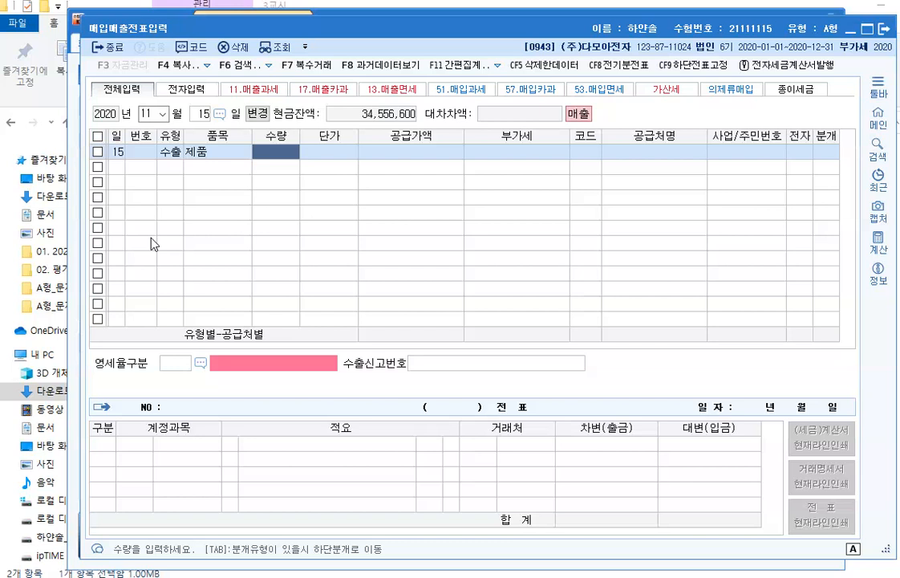
pyautogui.write('200000')
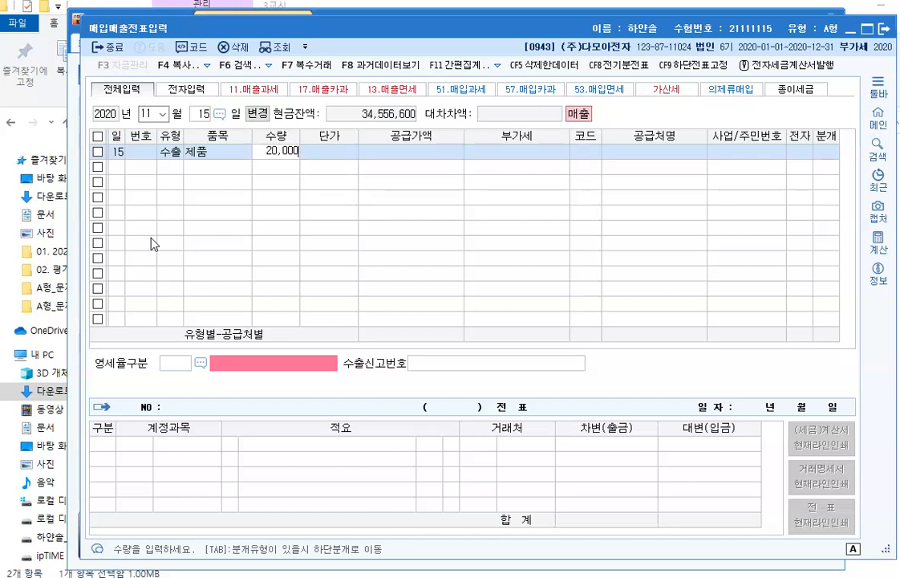
pyautogui.press('Return')
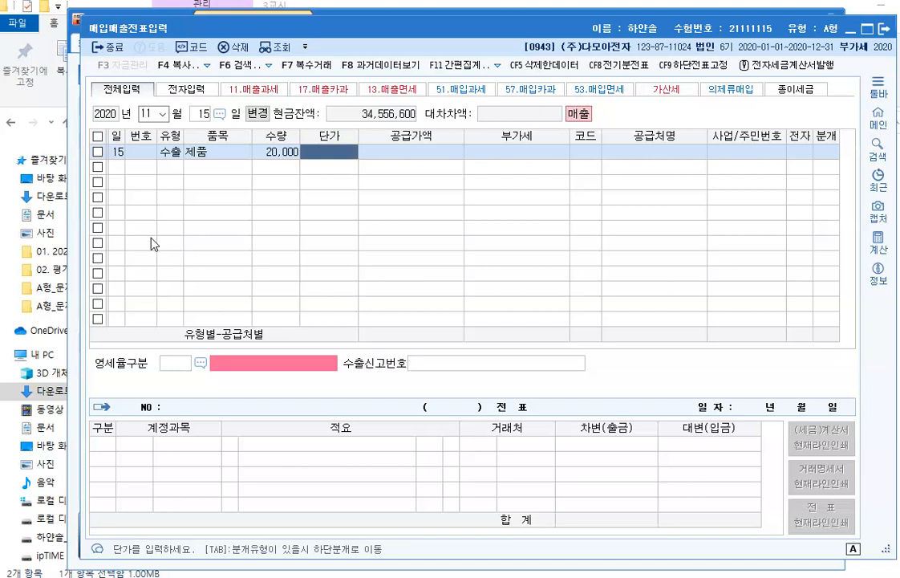
pyautogui.write('1100')
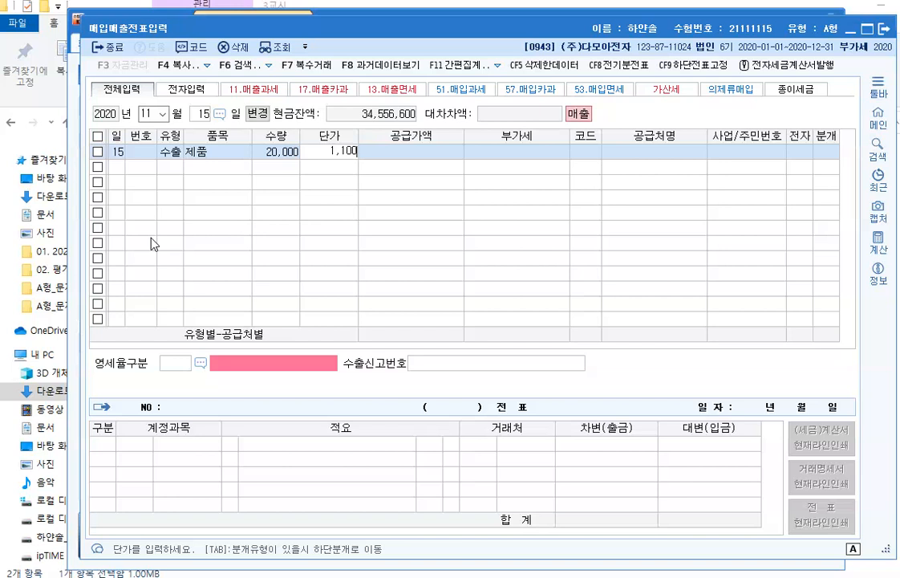
pyautogui.press('Return')
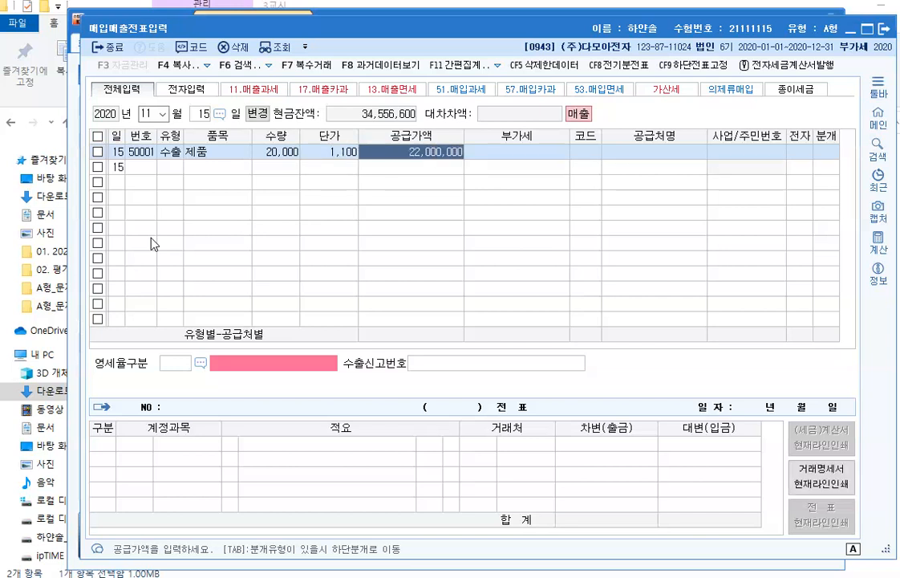
# Step: Clear the quantity and unit price of the 제품 export row and accept its supply value
pyautogui.press('Left')
pyautogui.press('Left')
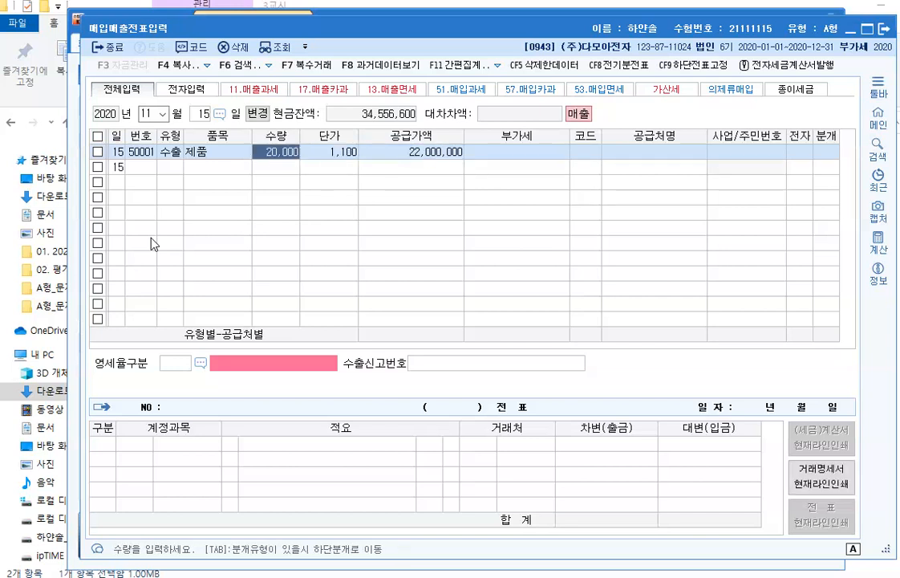
pyautogui.press('Delete')
pyautogui.press('Return')
pyautogui.press('Delete')
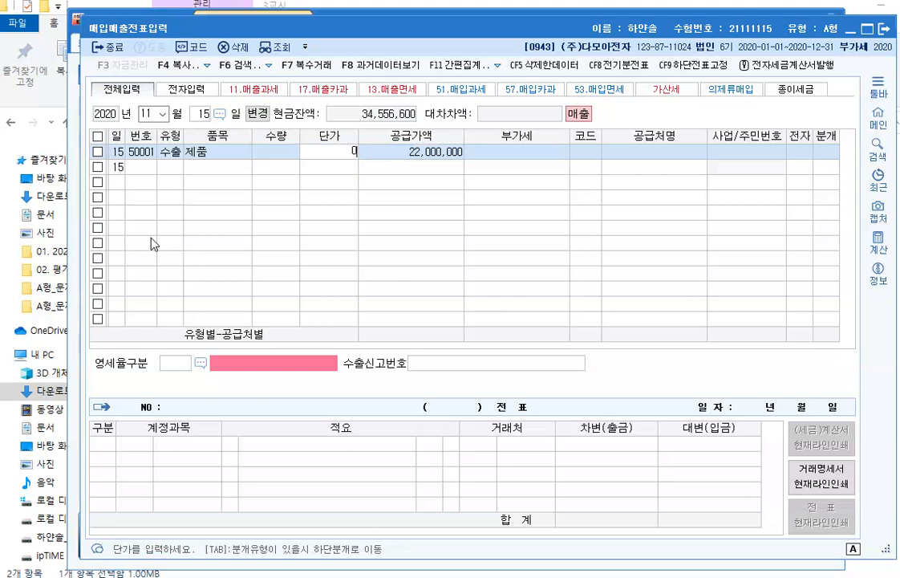
pyautogui.press('Return')
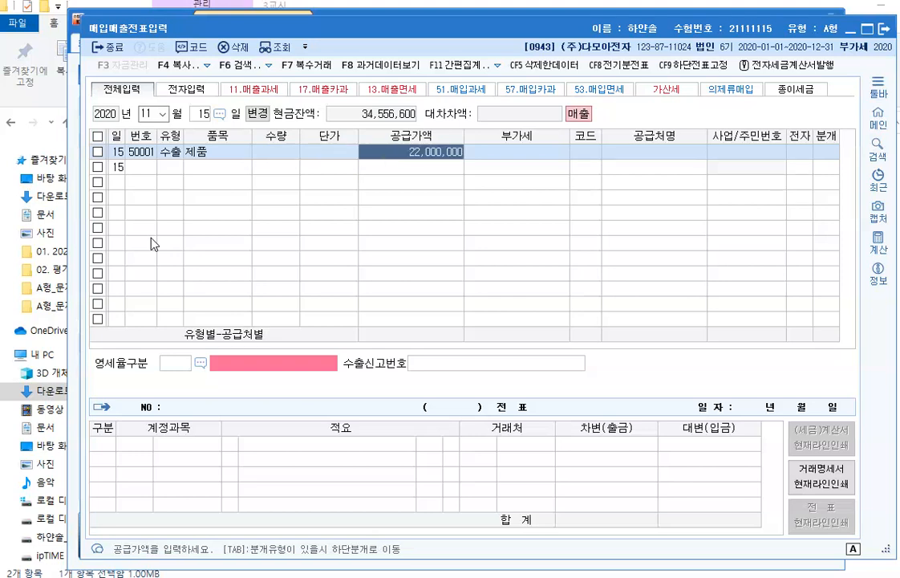
pyautogui.press('Return')
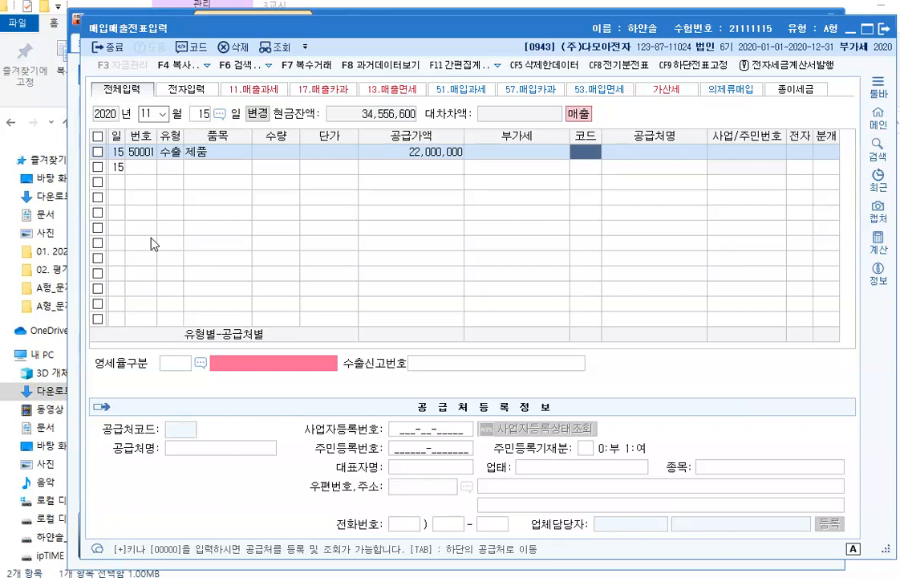
# Step: Look up the trading partner beginning with M and assign Moisa사 to the export row
pyautogui.press('F2')
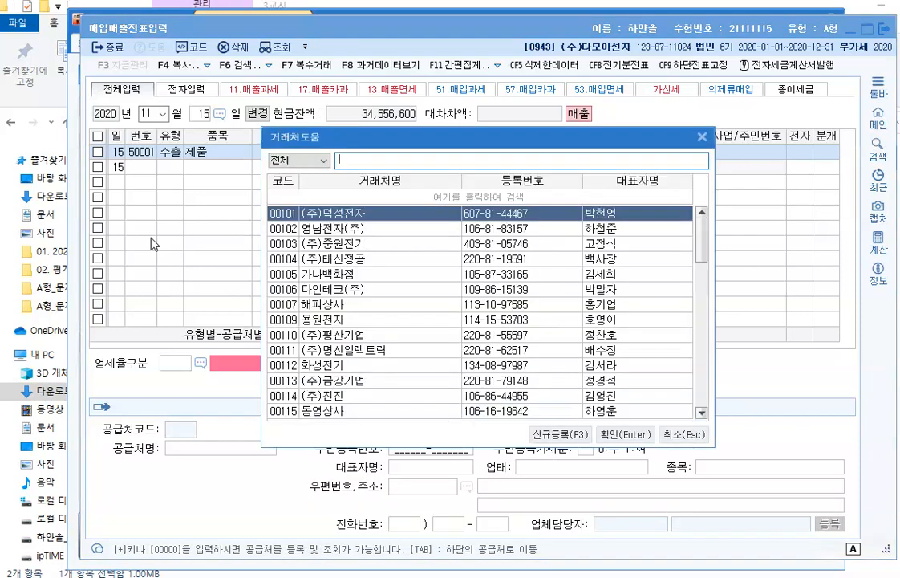
pyautogui.write('m')
pyautogui.press('Return')
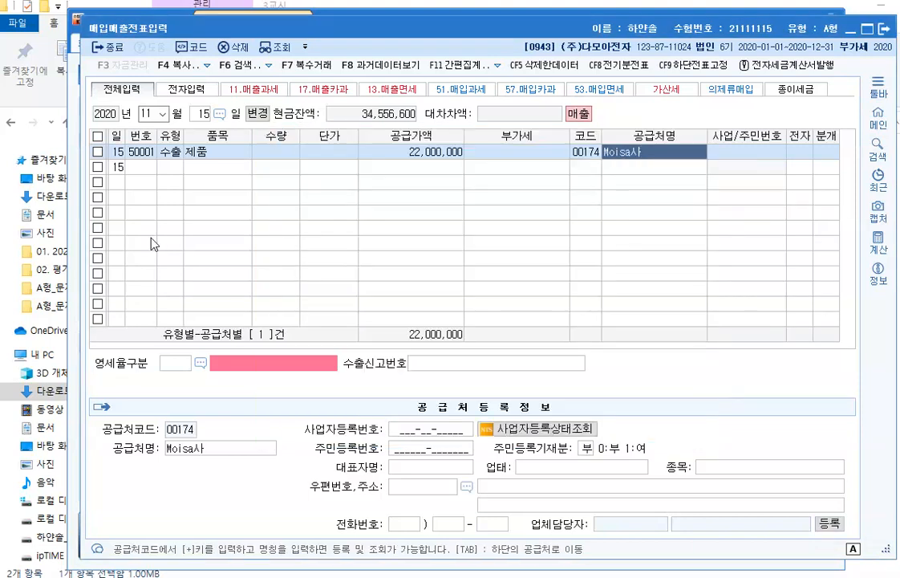
pyautogui.press('Return')
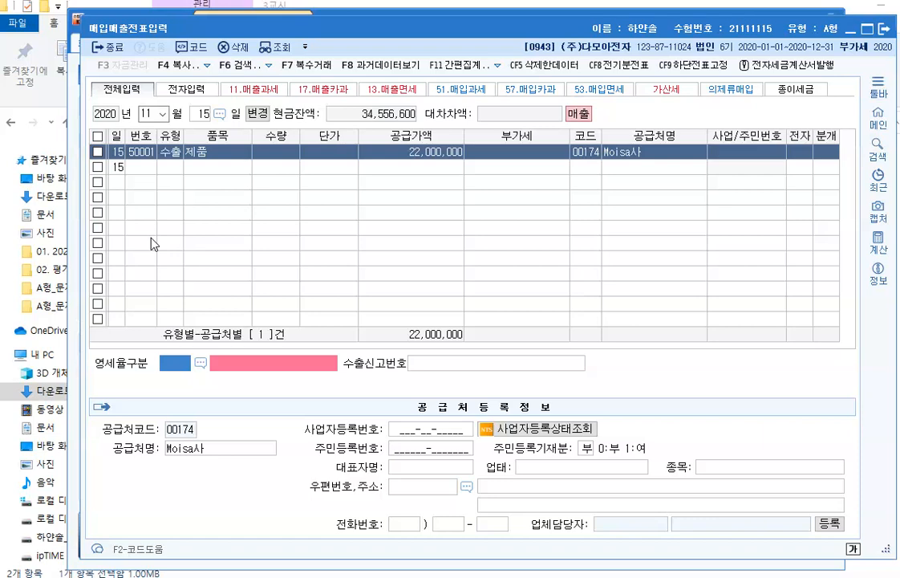
# Step: Set the zero-rate category to 1 직접수출(대행수출 포함), leave the export declaration number blank, and journalize the sale as 외상
pyautogui.write('1')
pyautogui.press('Return')
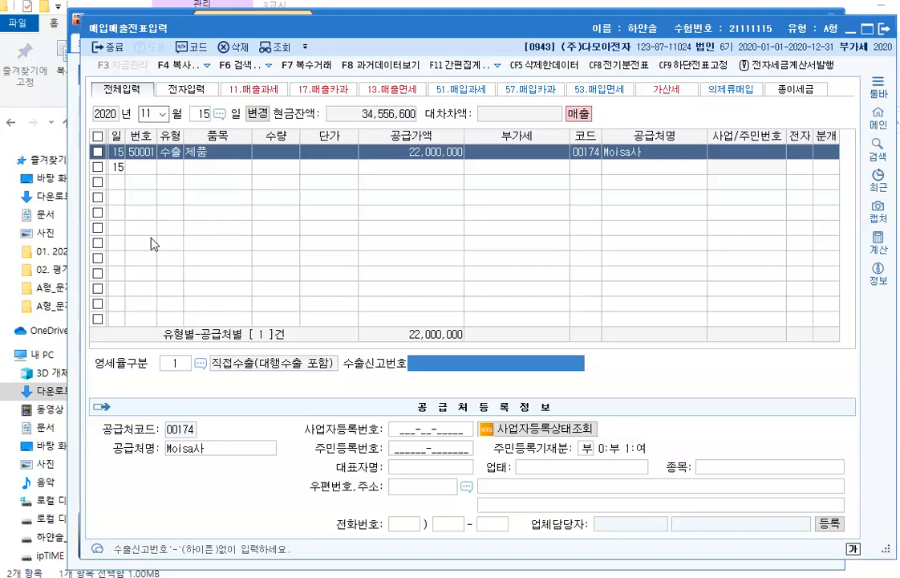
pyautogui.press('Return')
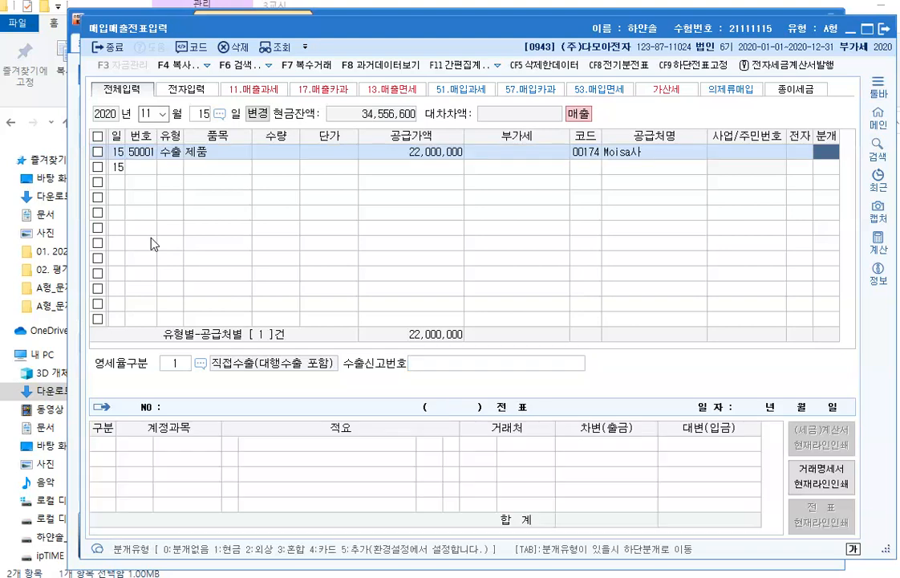
pyautogui.write('2')
pyautogui.press('Return')
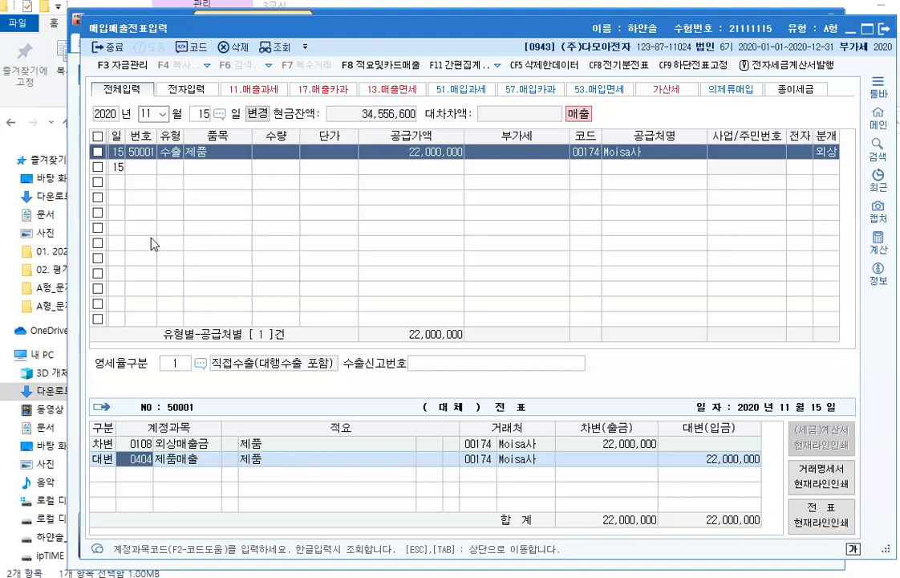
# Step: Switch the voucher date to December 12 and start a purchase row of type 53 면세
pyautogui.click(163, 114)
pyautogui.click(152, 245)
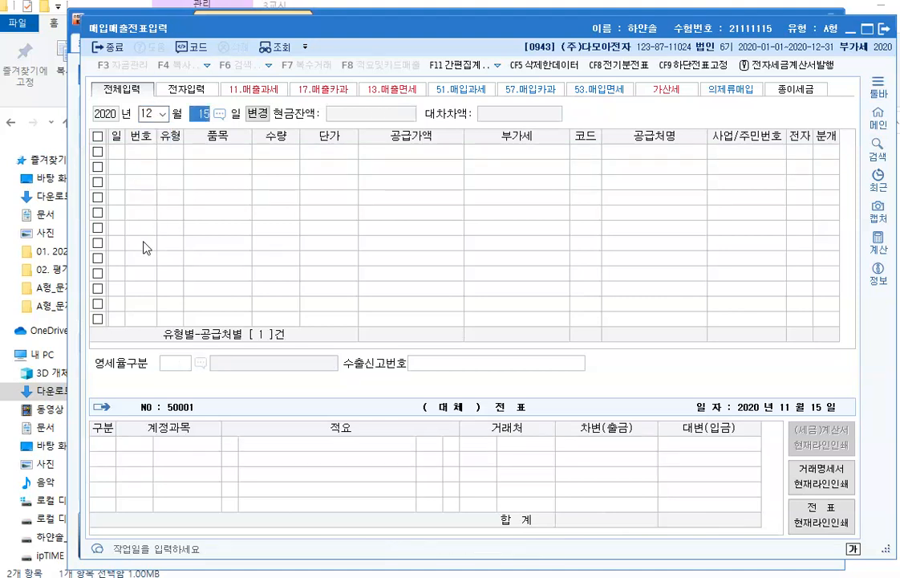
pyautogui.write('12')
pyautogui.press('Return')
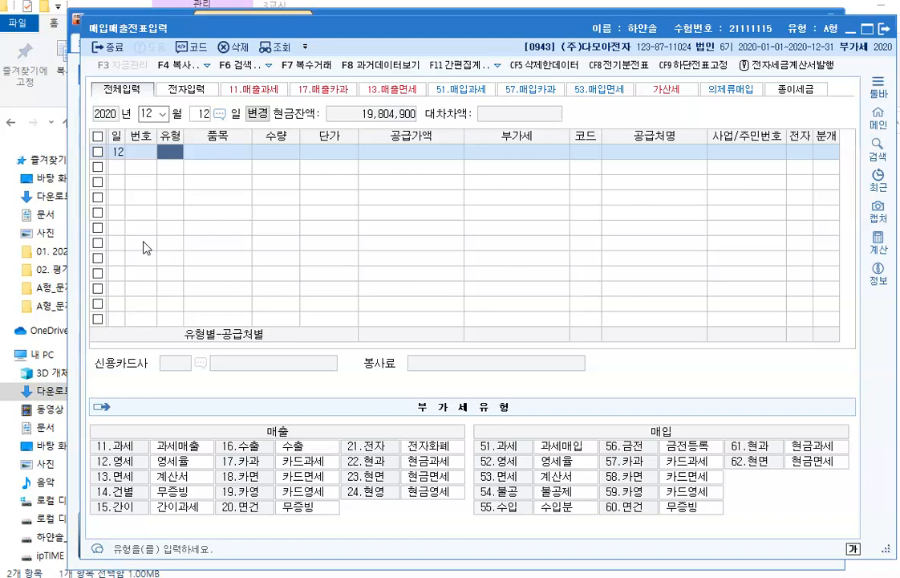
pyautogui.write('53')
pyautogui.press('Return')
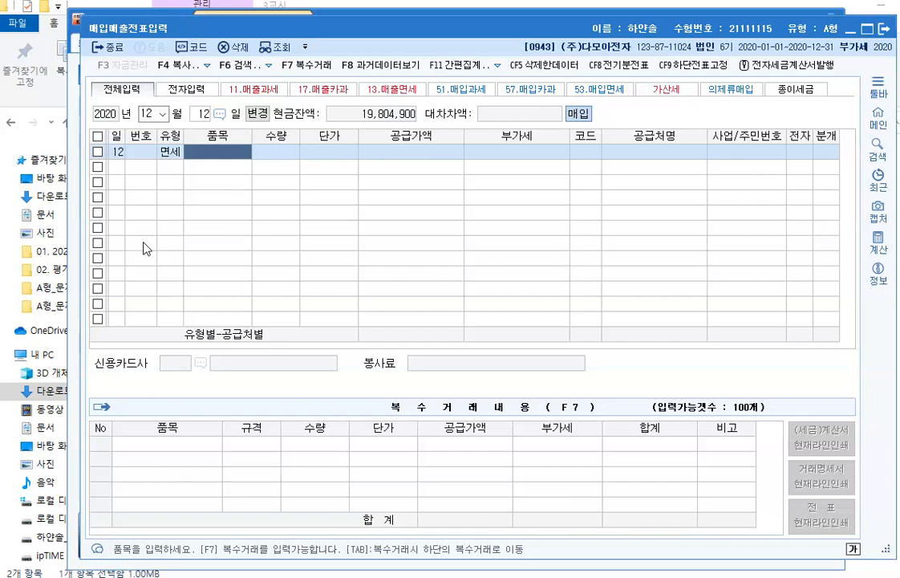
# Step: Enter the item 토지 on the tax-exempt purchase row with supply value 150,000,000
pyautogui.write('3')
pyautogui.press('BackSpace')
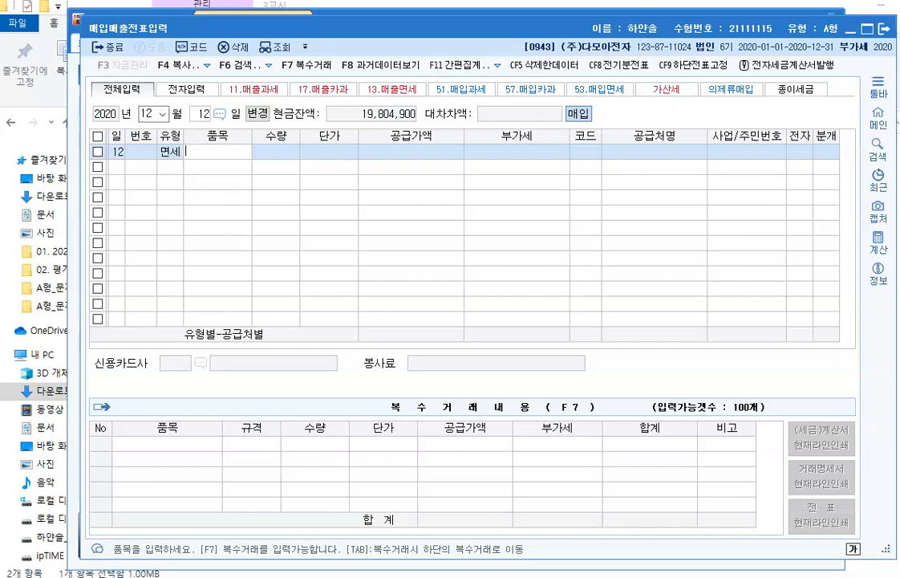
pyautogui.write('토지')
pyautogui.press('Return')
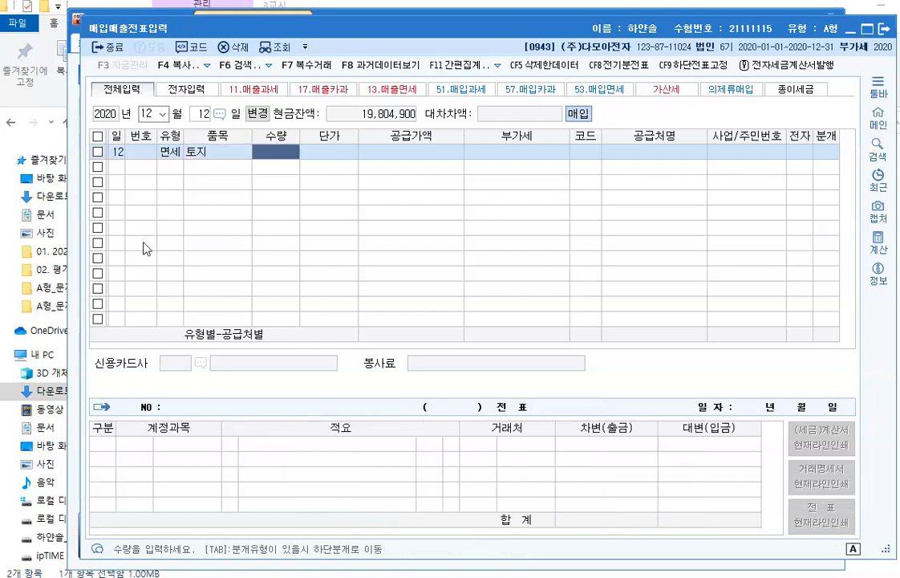
pyautogui.press('Return')
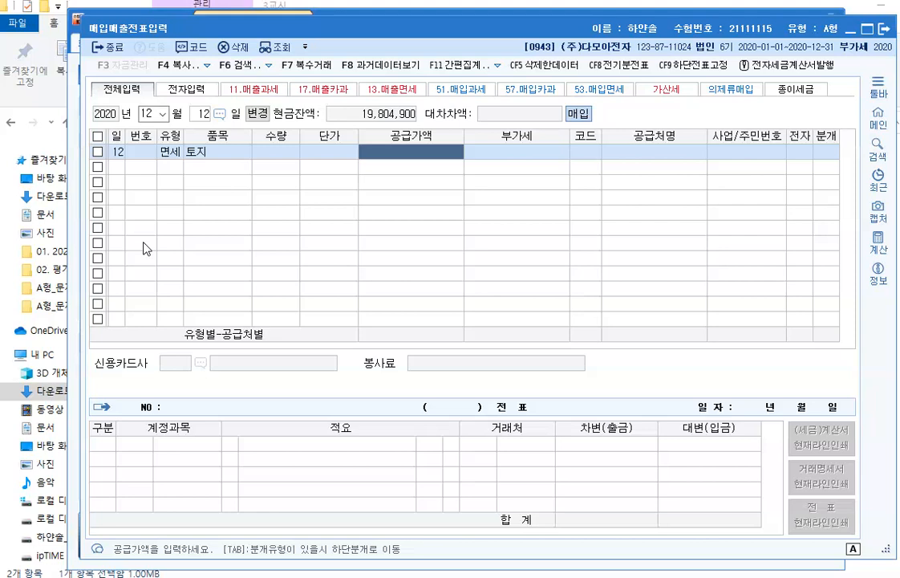
pyautogui.write('150000000')
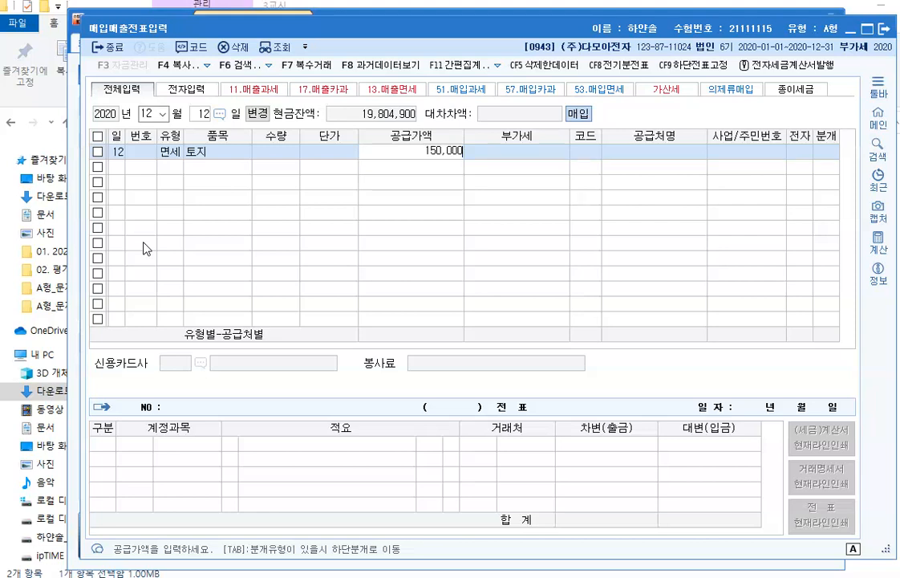
pyautogui.press('Return')
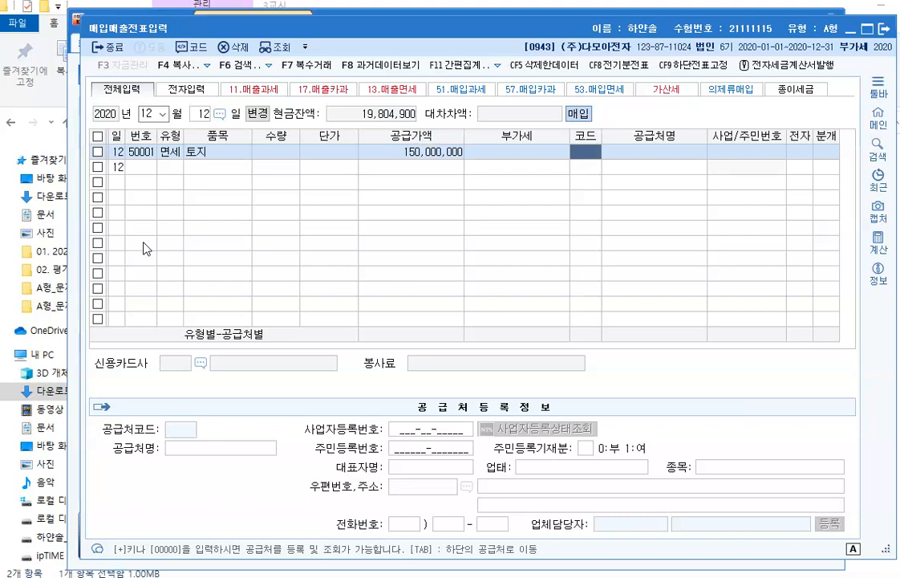
# Step: Look up the supplier with 한국, assign (주)한국토건 to the land purchase, and mark its invoice as electronic (여)
pyautogui.press('F2')
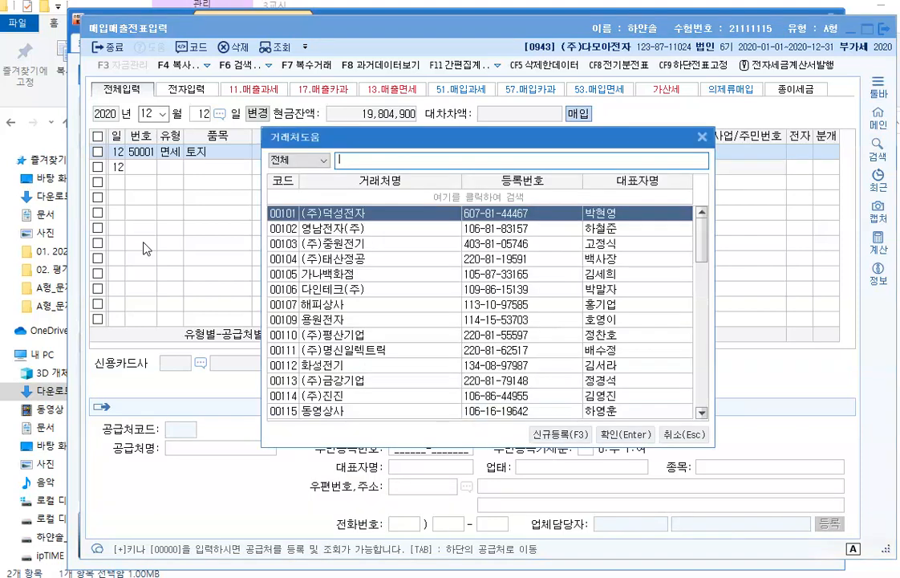
pyautogui.write('한국')
pyautogui.press('Return')
pyautogui.press('Return')
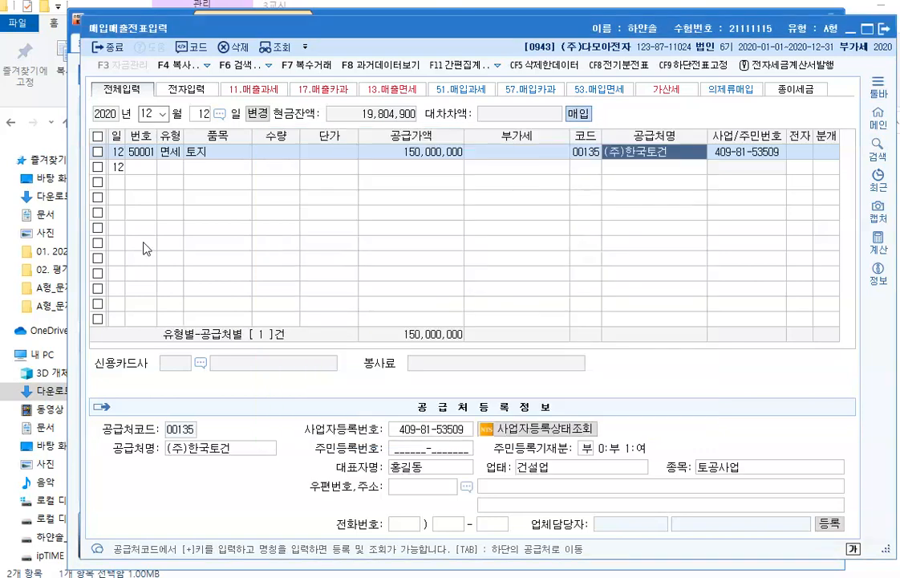
pyautogui.press('Return')
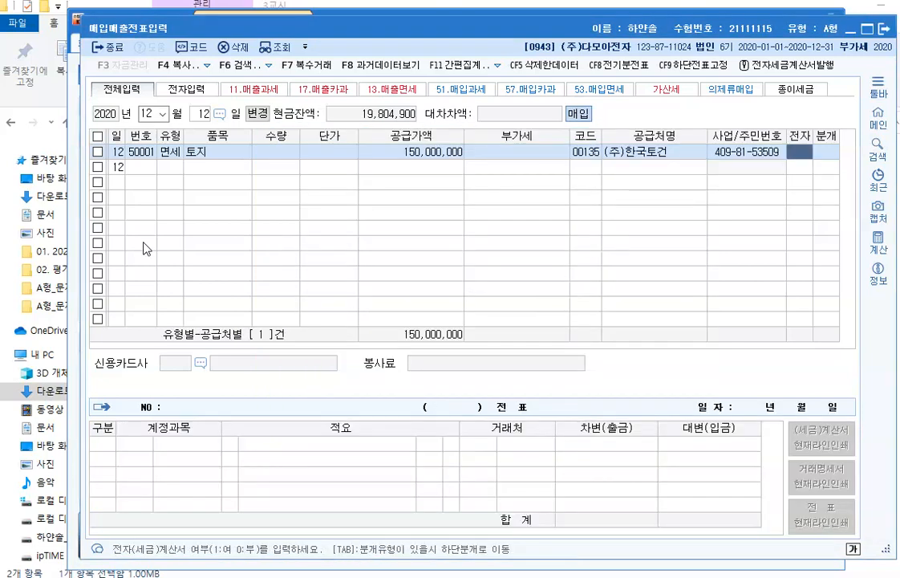
pyautogui.write('1')
pyautogui.press('Return')
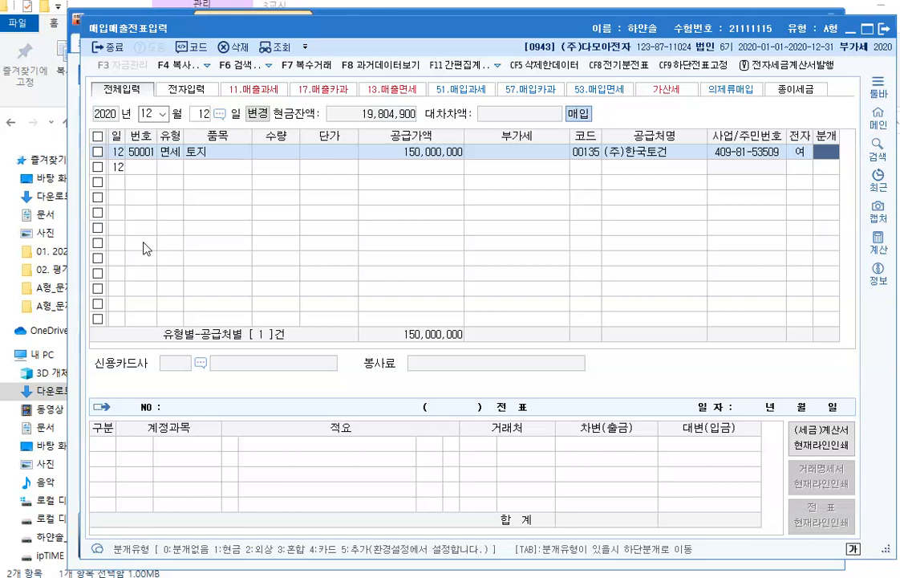
# Step: Journalize the land purchase as 혼합 and set the debit account to 0201 토지
pyautogui.write('3')
pyautogui.press('Return')
pyautogui.press('Return')
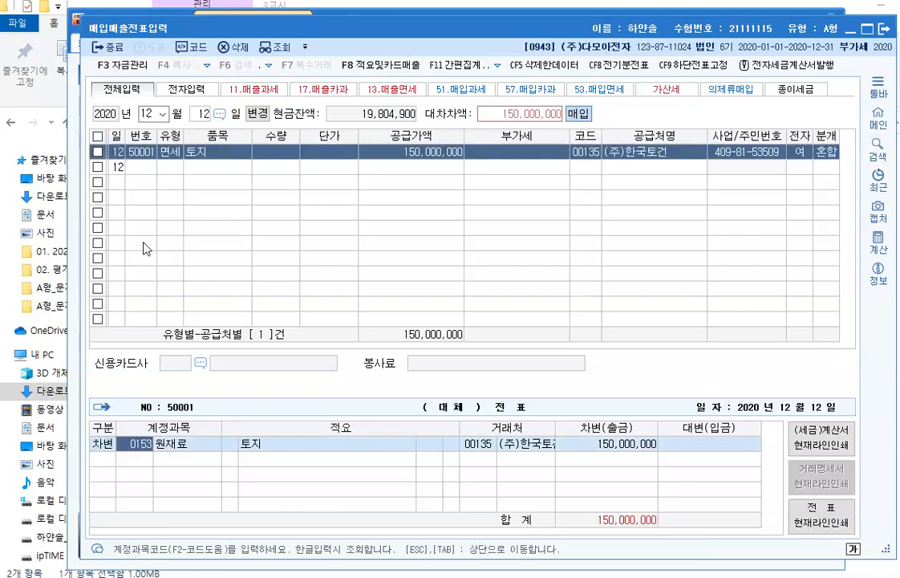
pyautogui.write('201')
pyautogui.press('Return')
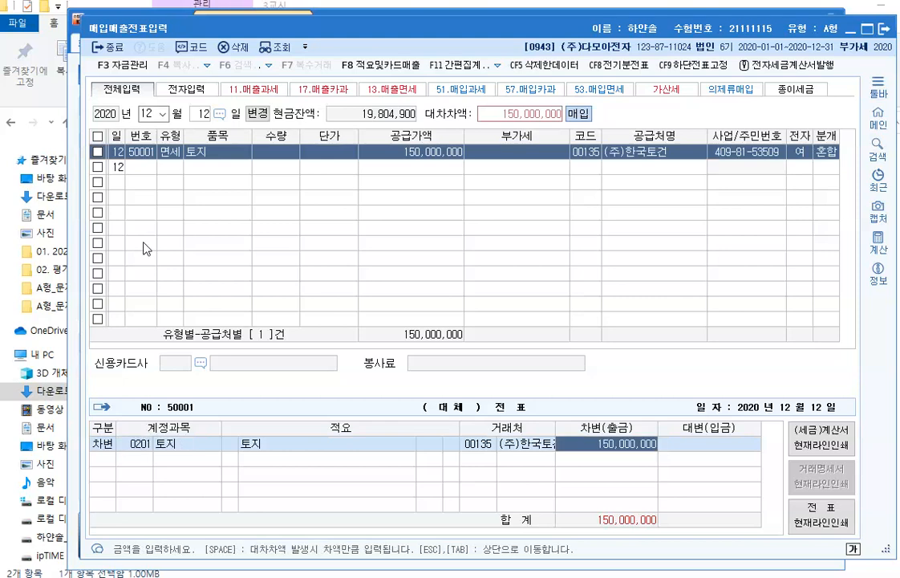
pyautogui.press('Return')
# Step: Add a credit line for account 0102 당좌예금 with 50,000,000 to the land purchase entry
pyautogui.write('4')
pyautogui.press('Return')
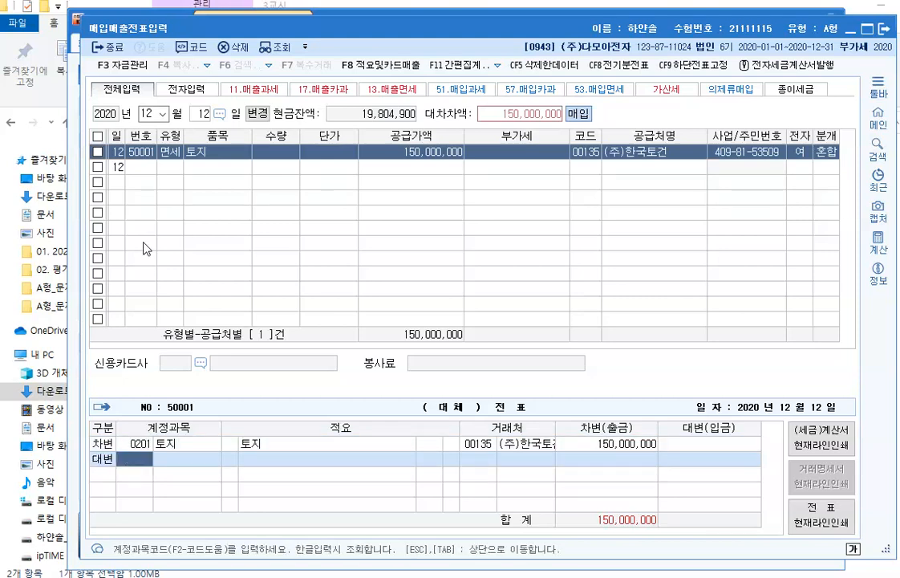
pyautogui.write('102')
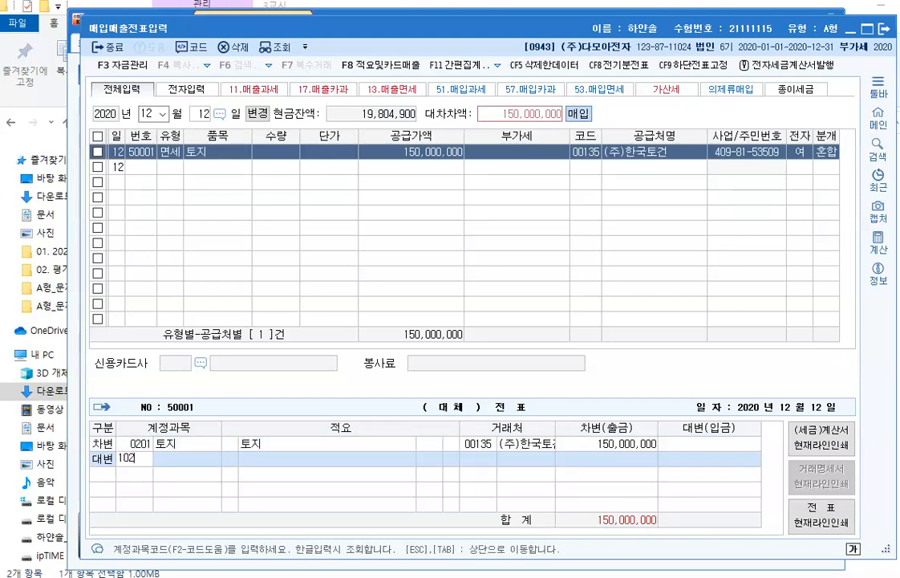
pyautogui.press('Return')
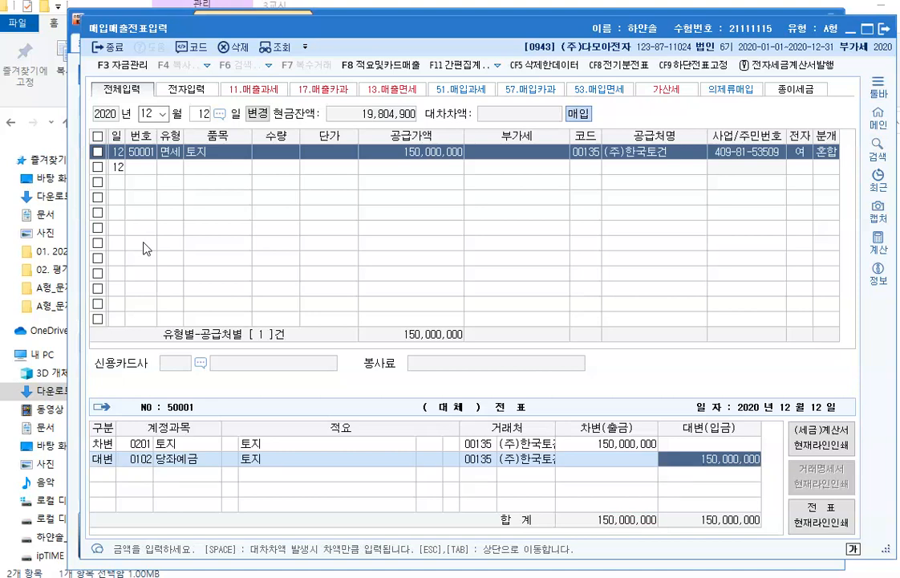
pyautogui.write('50000000')
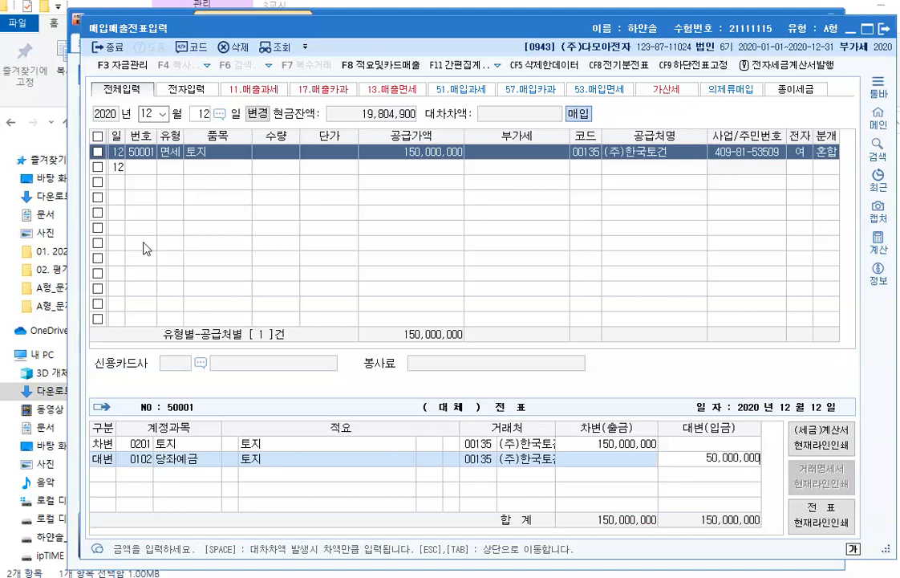
pyautogui.press('Return')
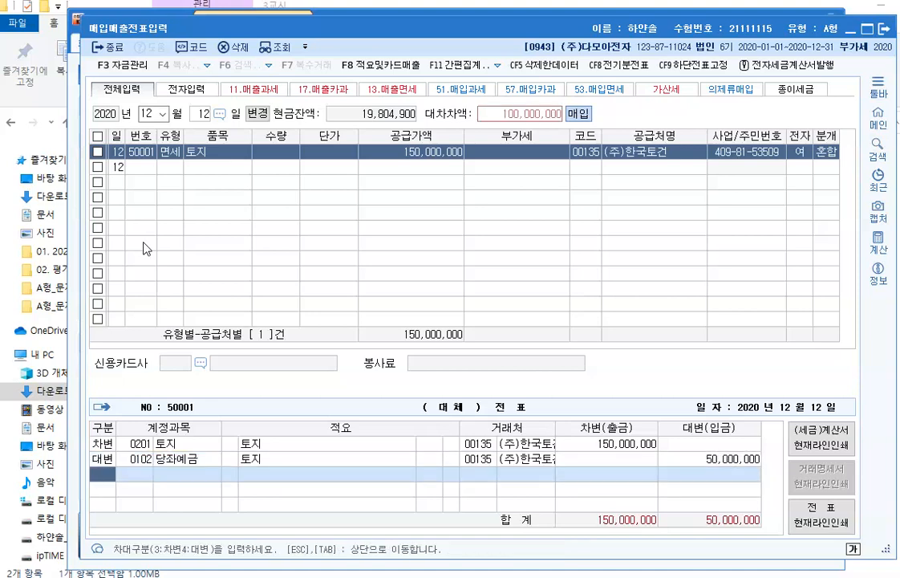
# Step: Add a credit line for account 0253 미지급금 covering the remaining 100,000,000 of the land purchase
pyautogui.write('4')
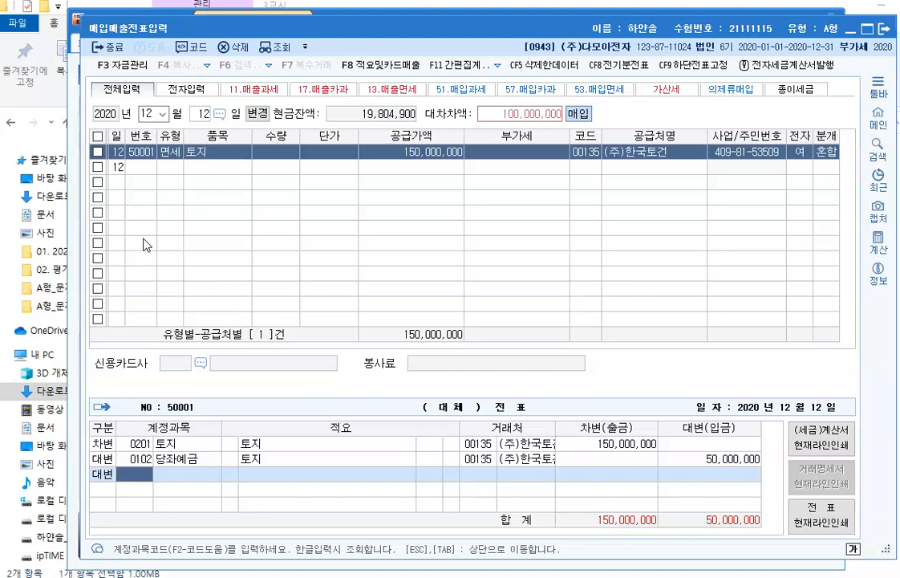
pyautogui.write('253')
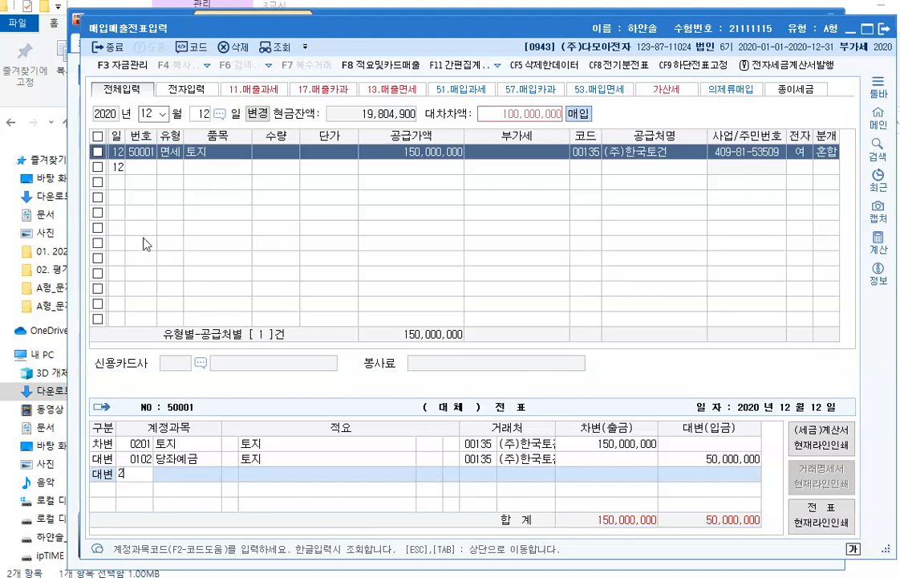
pyautogui.press('Return')
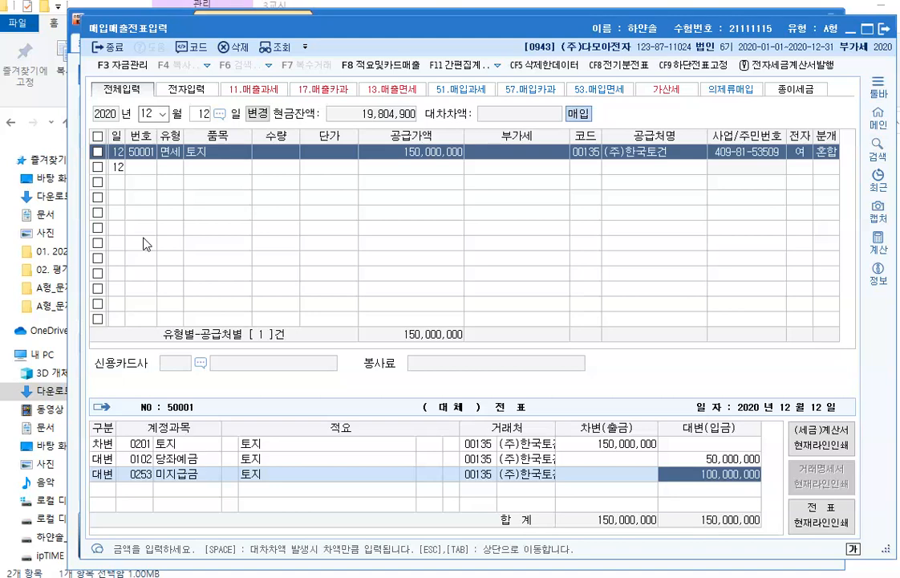
# Step: Switch the voucher date to December 15 and start a sales row of type 17 카과
pyautogui.click(199, 116)
pyautogui.write('15')
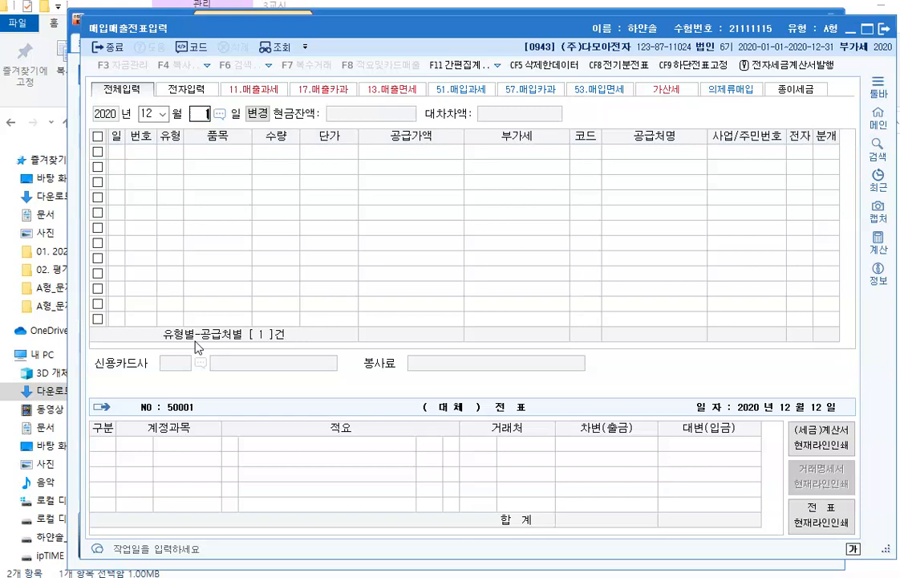
pyautogui.press('Return')
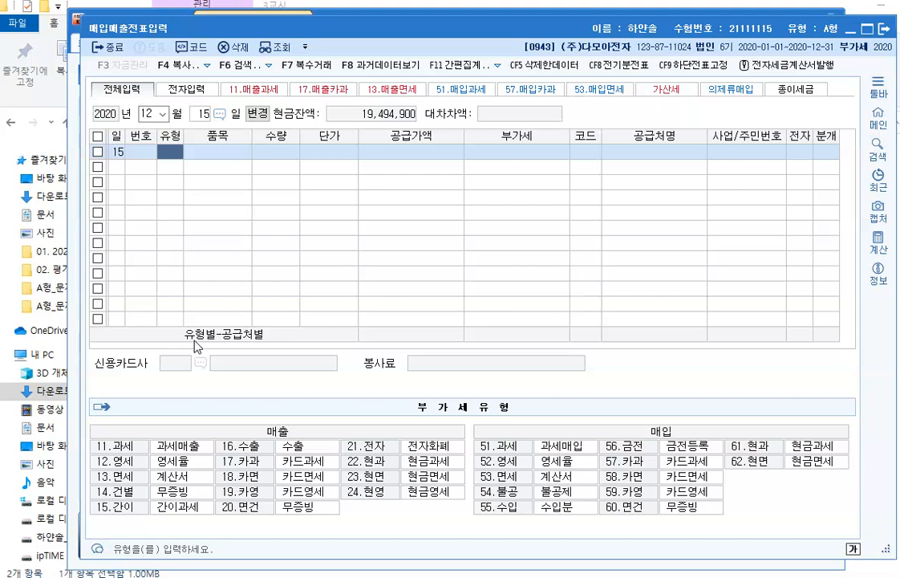
pyautogui.write('17')
pyautogui.press('Return')
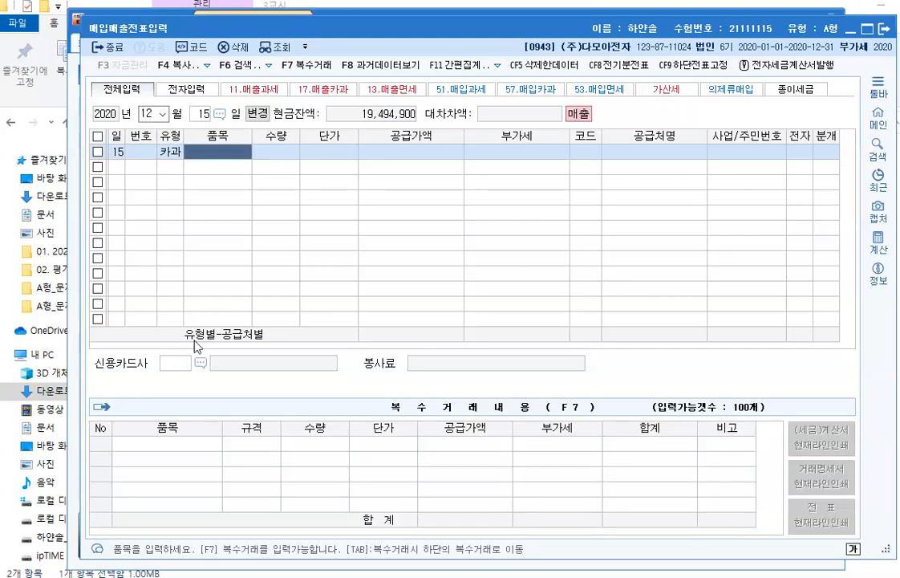
# Step: Enter the item 제품 on the card sale row with a VAT-inclusive amount of 2,200,000, leaving quantity and unit price blank
pyautogui.write('제품')
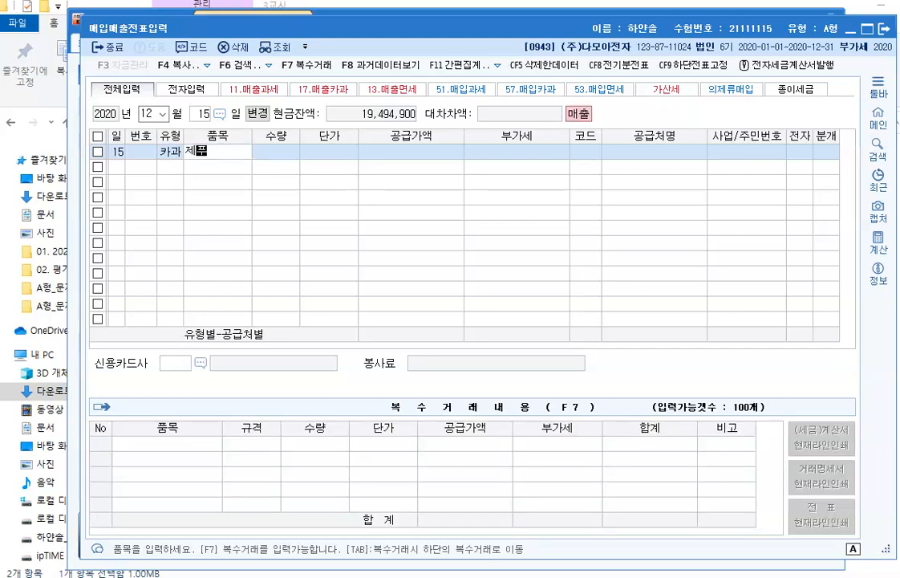
pyautogui.press('Return')
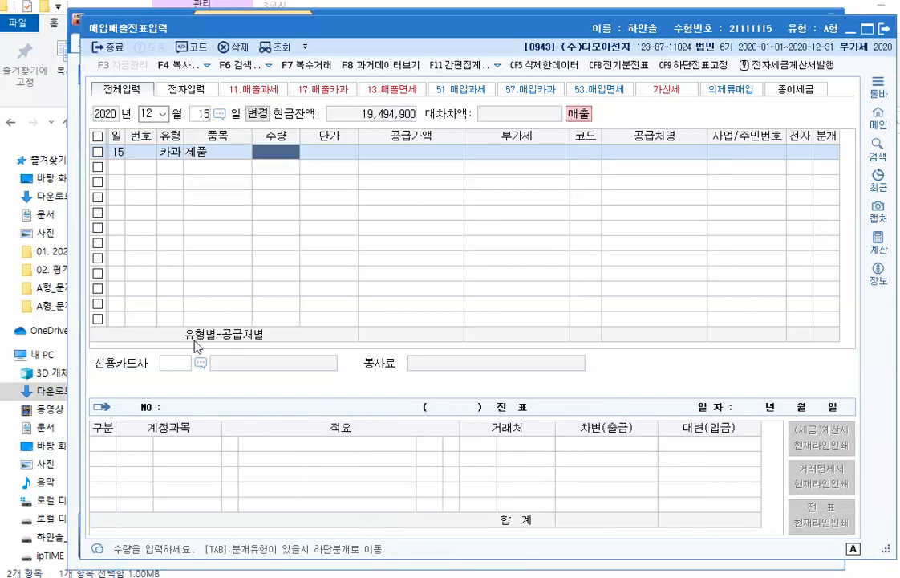
pyautogui.press('Return')
pyautogui.press('Return')
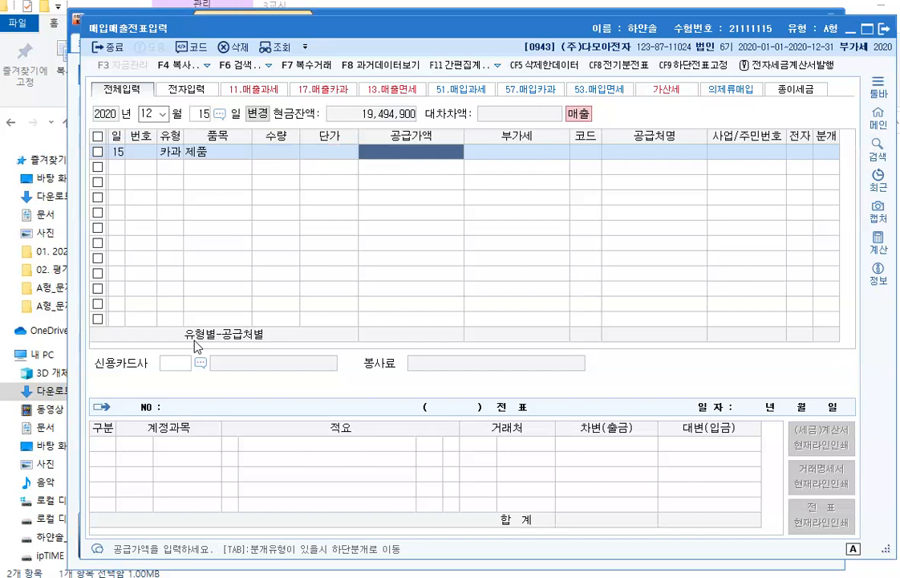
pyautogui.write('2200000')
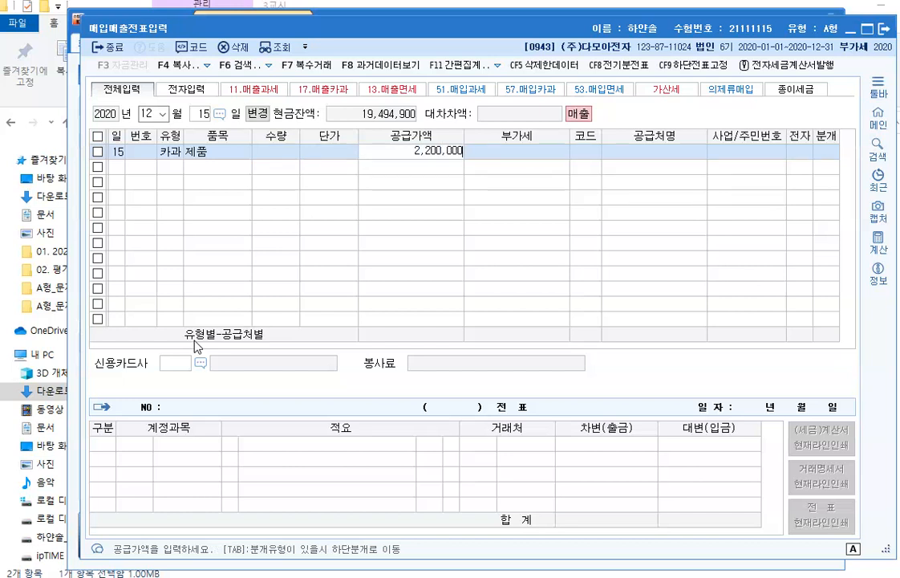
pyautogui.press('Return')
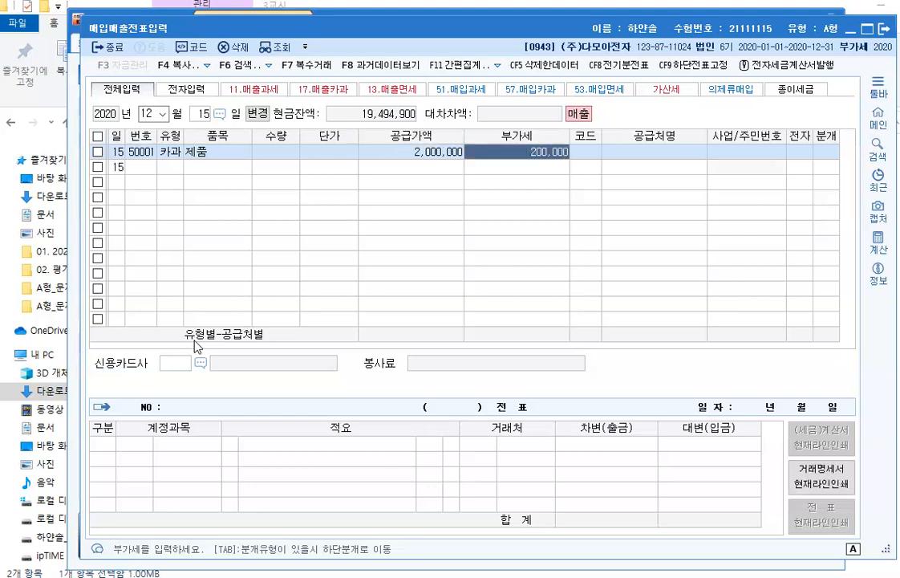
pyautogui.press('Return')
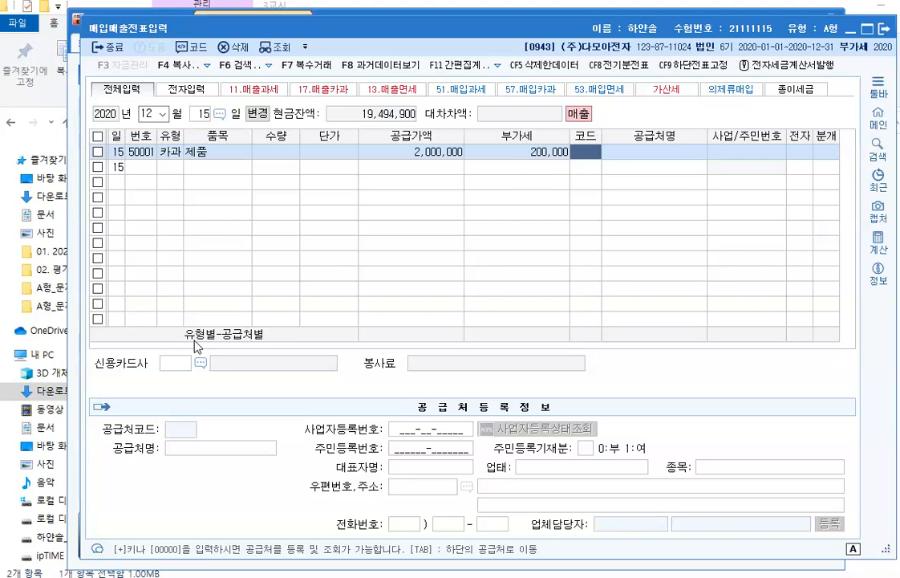
# Step: Look up the trading partner with 하나 and assign 하나무역 to the card sale row
pyautogui.write('하나')
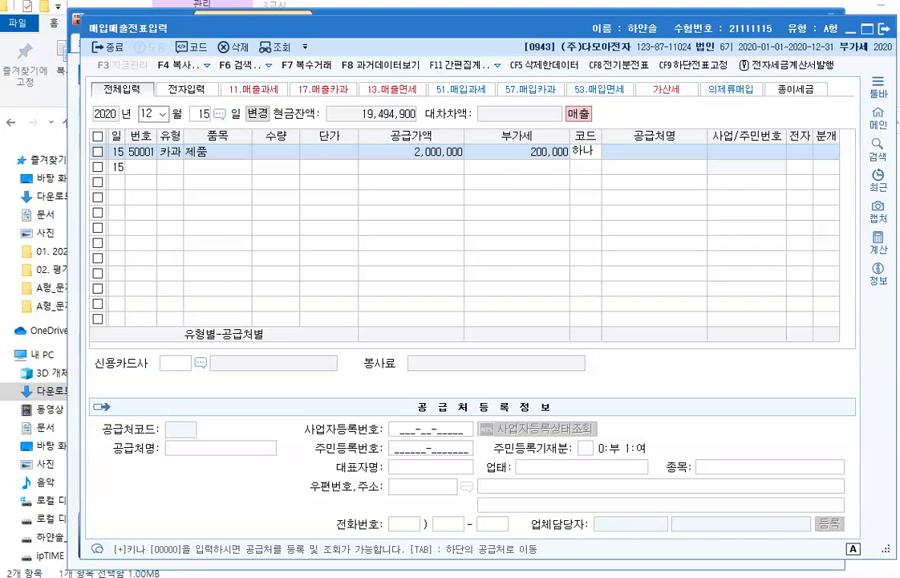
pyautogui.press('Return')
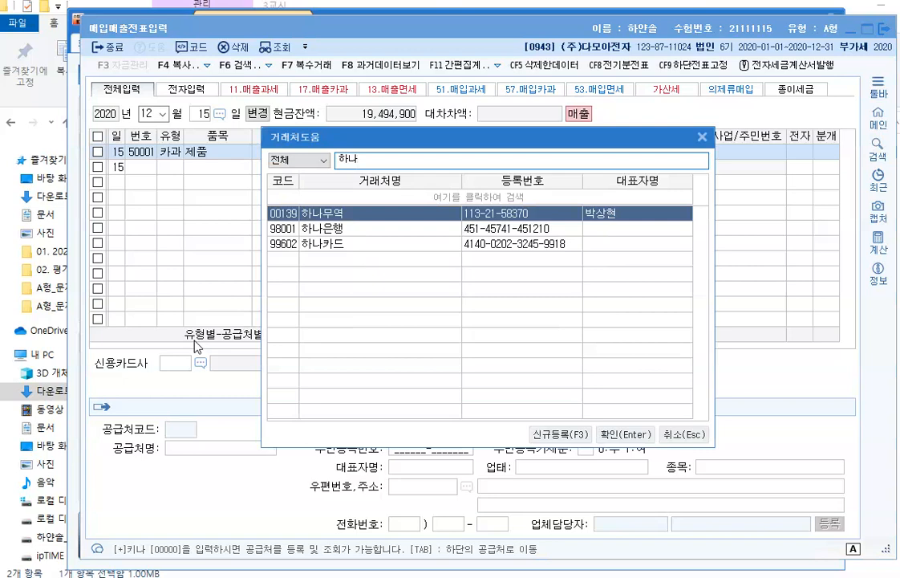
pyautogui.press('Escape')
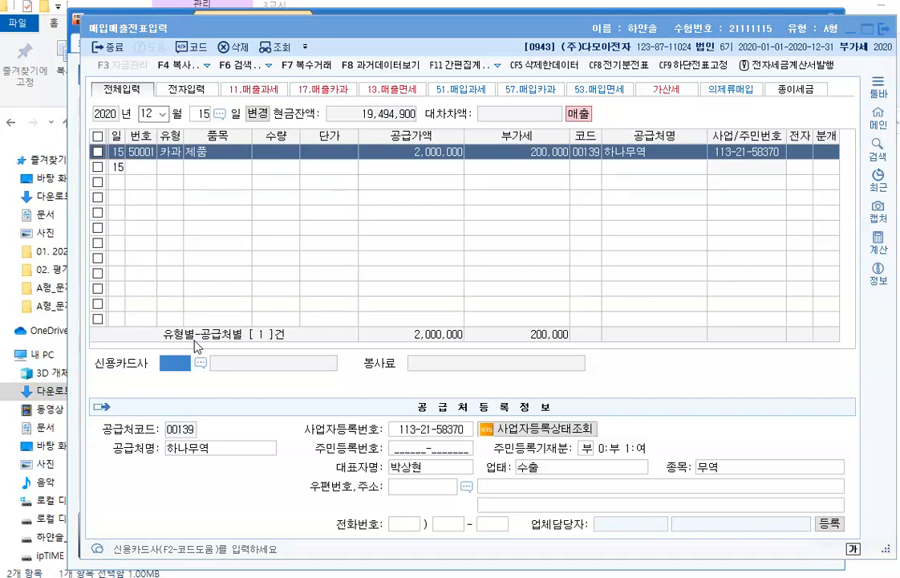
# Step: Set the sale's credit card company to 99601 비씨카드 and journalize it as 카드
pyautogui.press('F2')
pyautogui.press('Return')
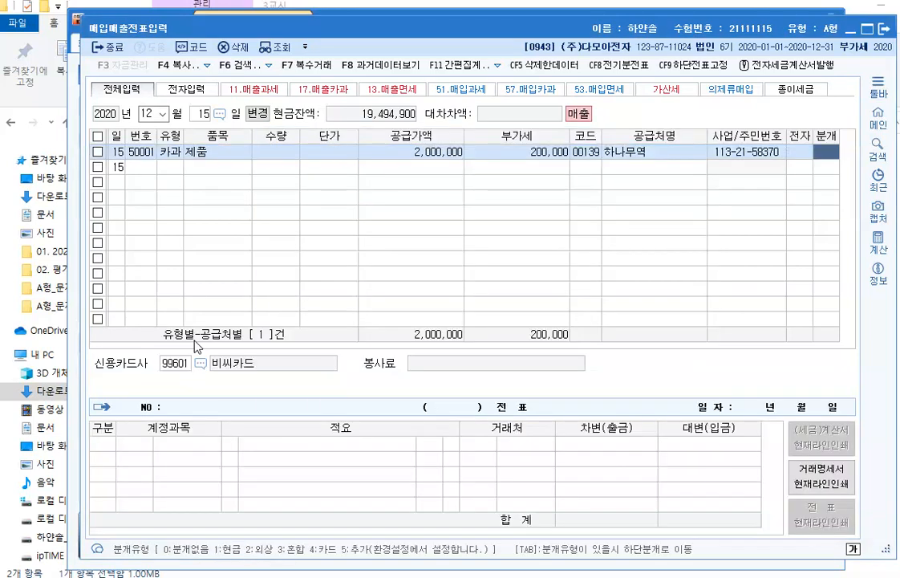
pyautogui.write('4')
pyautogui.press('Return')
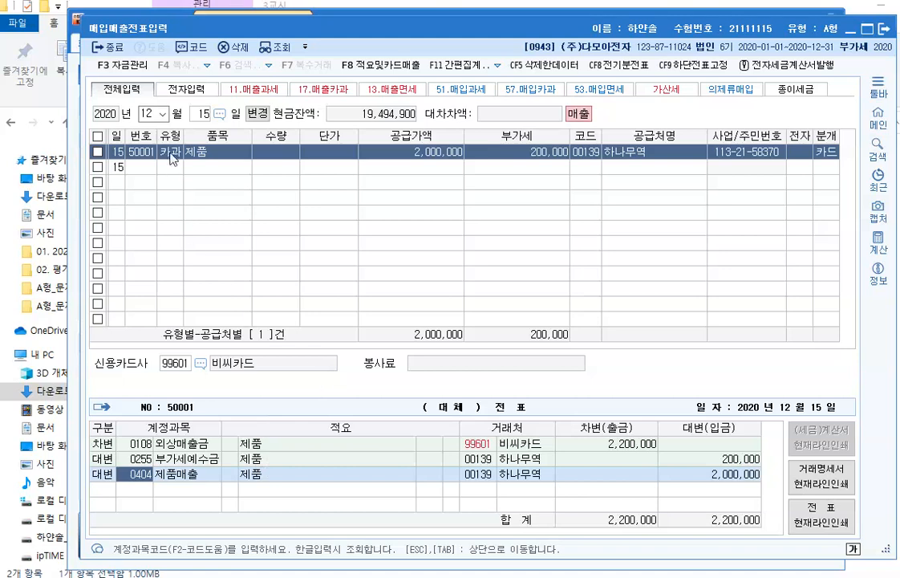
pyautogui.click(166, 117)
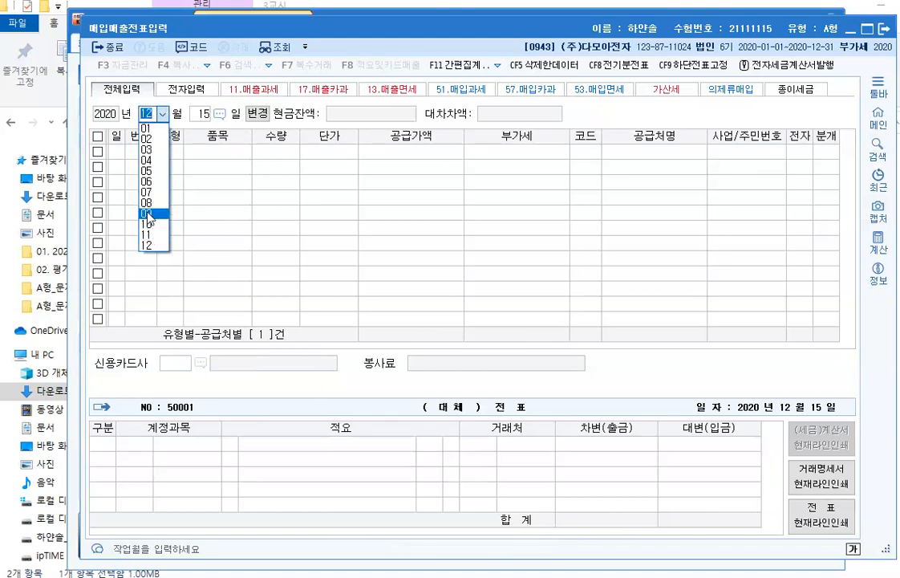
pyautogui.click(148, 213)
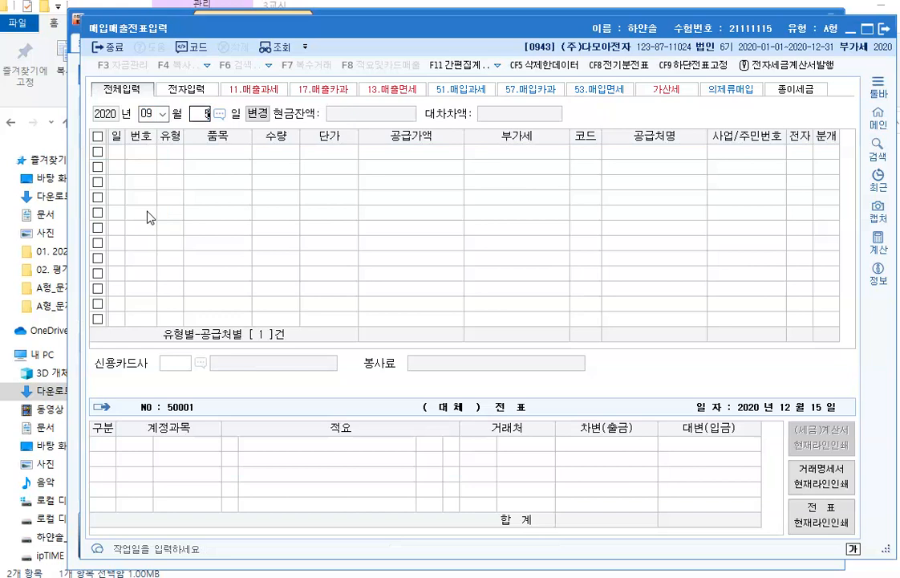
pyautogui.write('5')
pyautogui.press('Return')
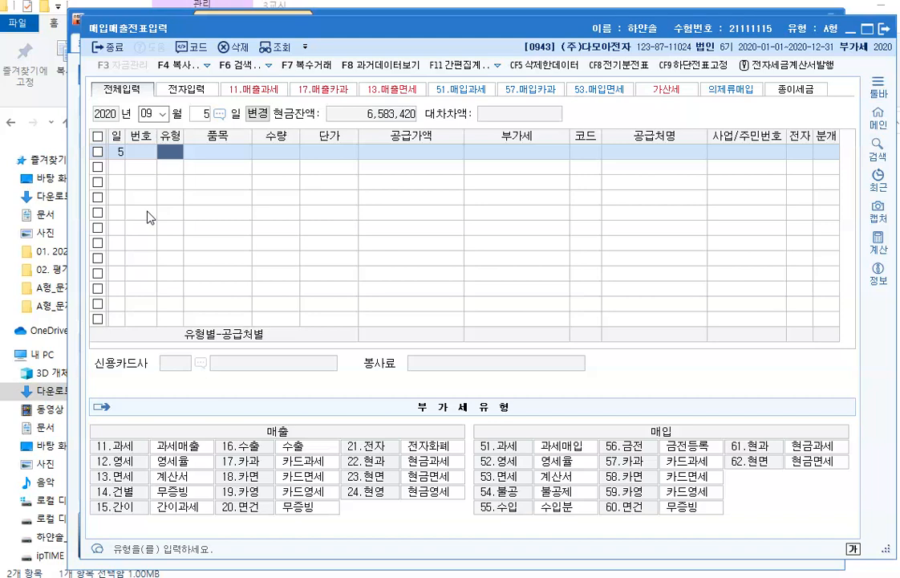
pyautogui.click(885, 30)
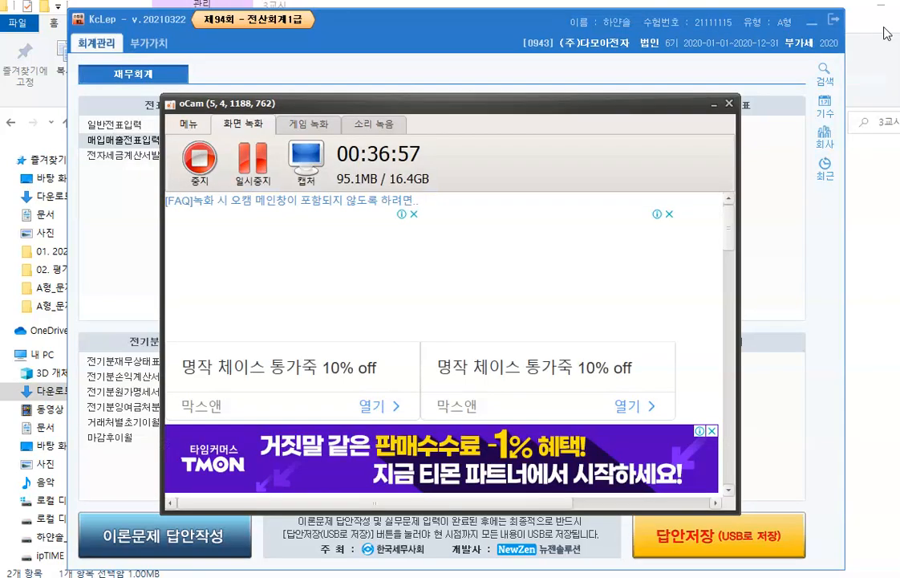
# Step: Open the general voucher entry (일반전표입력) and set its working month to 09
pyautogui.click(713, 105)
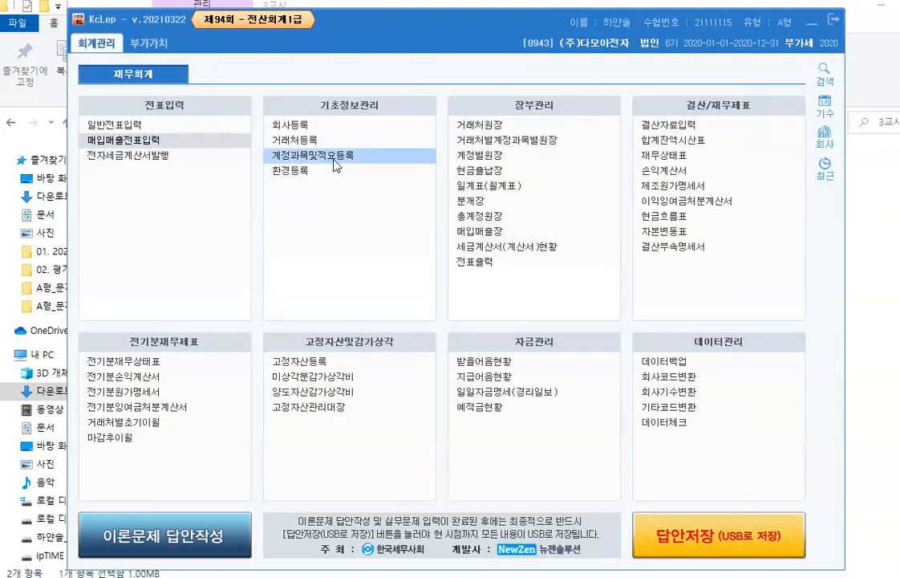
pyautogui.click(103, 126)
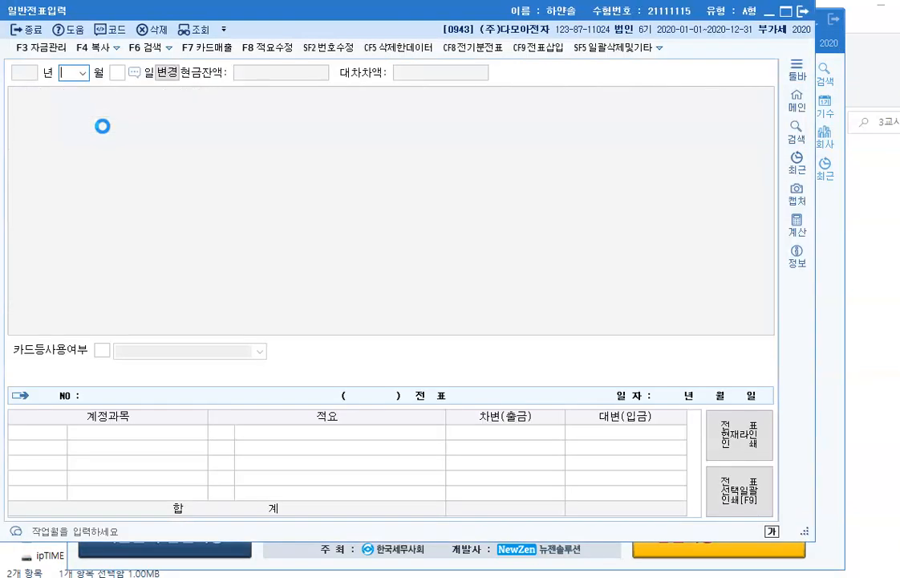
pyautogui.click(82, 73)
pyautogui.click(68, 172)
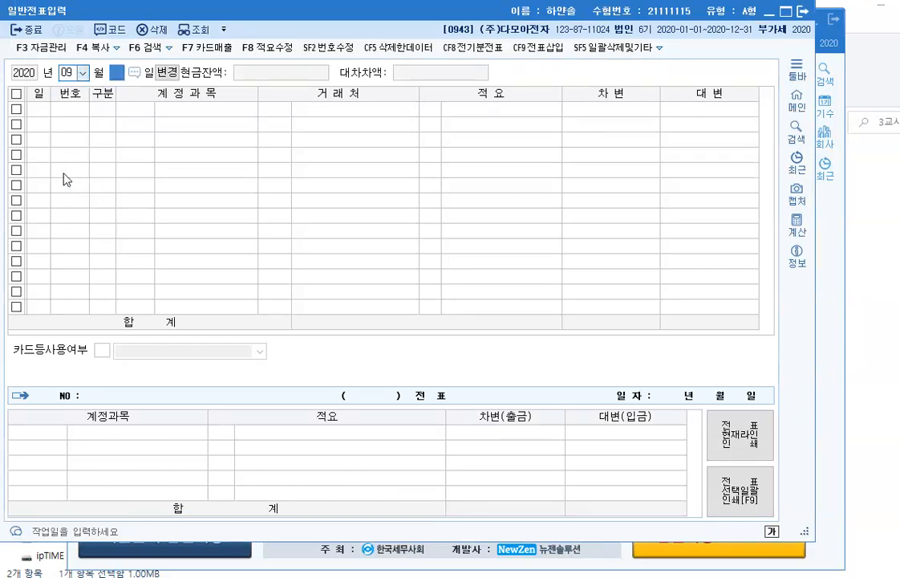
# Step: Load the September 5 general voucher and set its credit-side account to 0108 외상매출금
pyautogui.write('5')
pyautogui.press('Return')
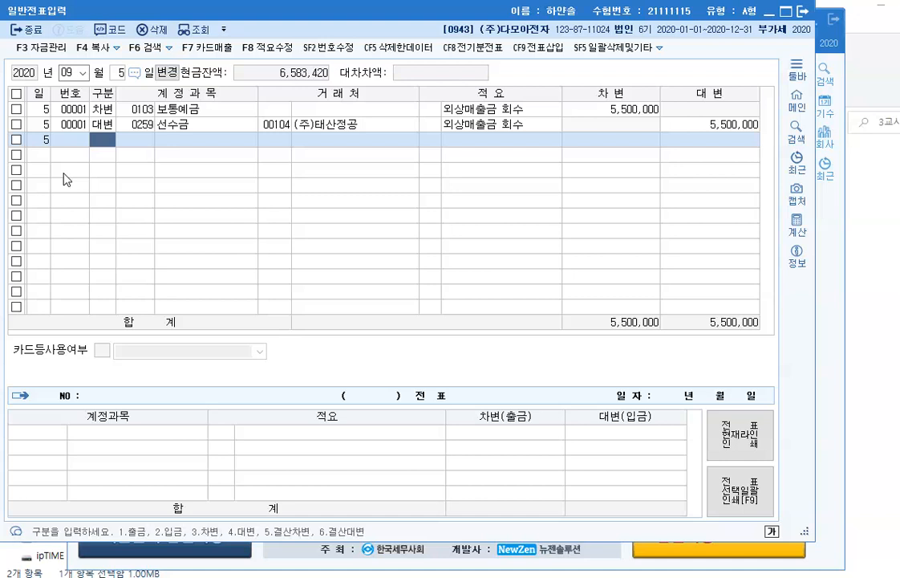
pyautogui.click(133, 122)
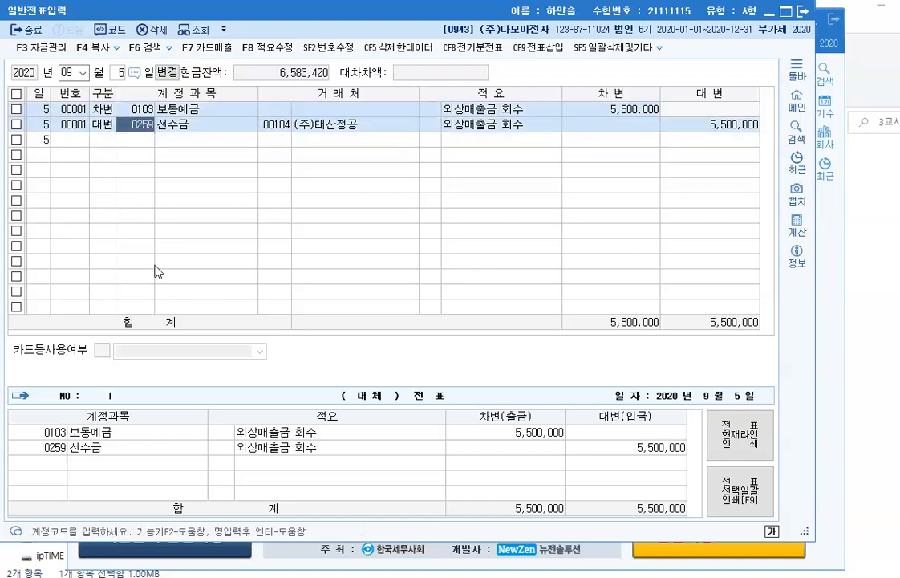
pyautogui.write('108')
pyautogui.press('Return')
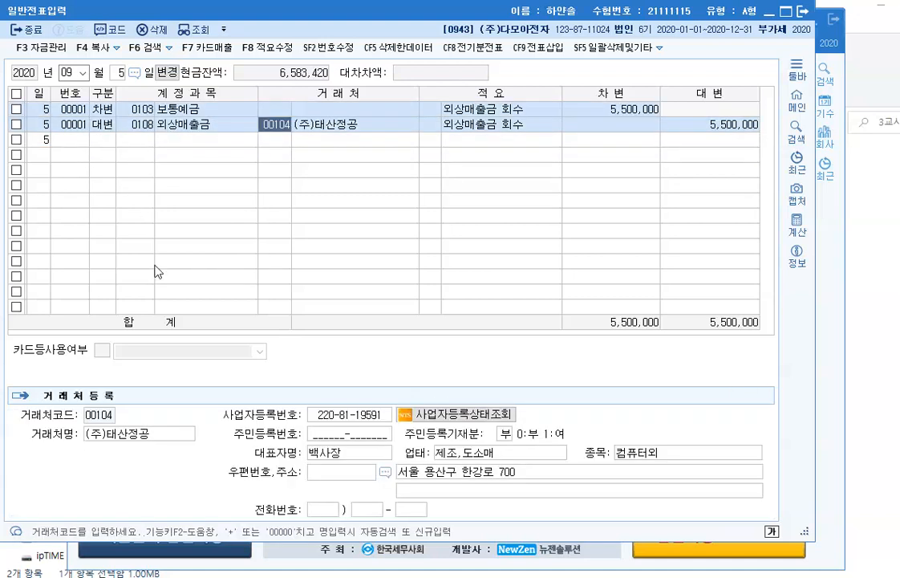
pyautogui.press('Return')
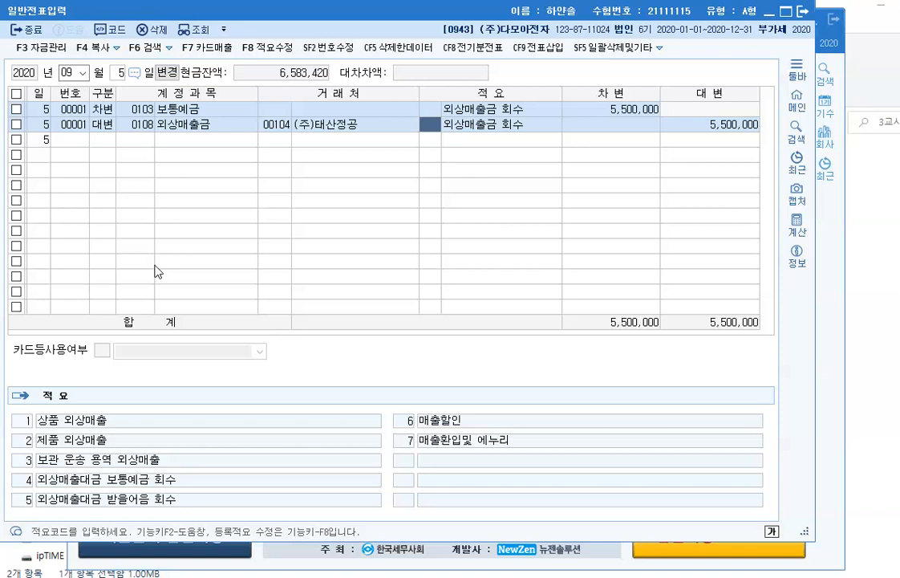
pyautogui.click(82, 73)
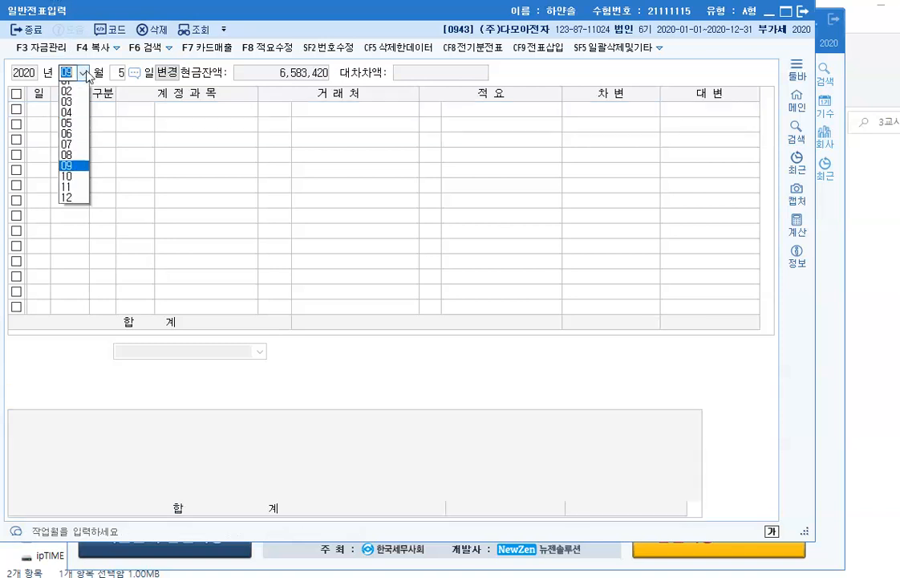
pyautogui.click(74, 183)
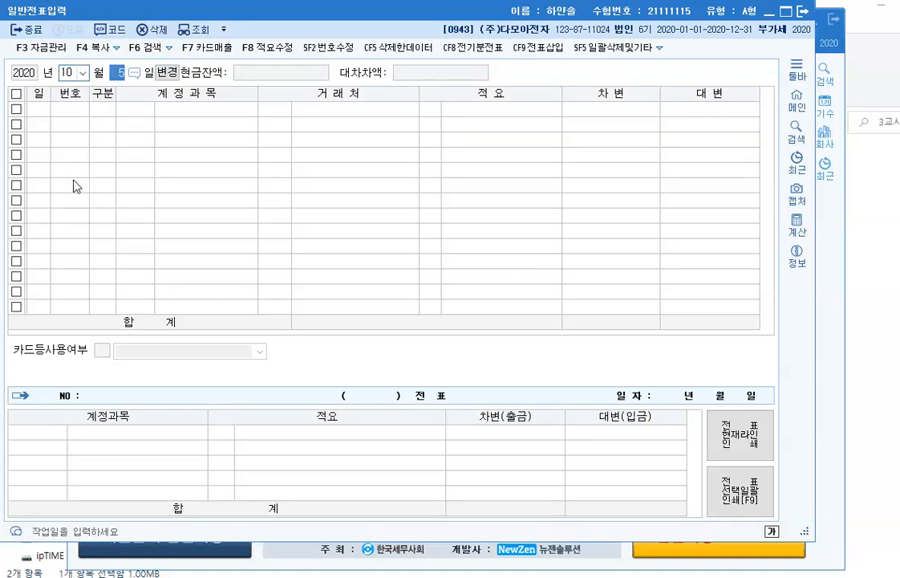
pyautogui.press('Return')
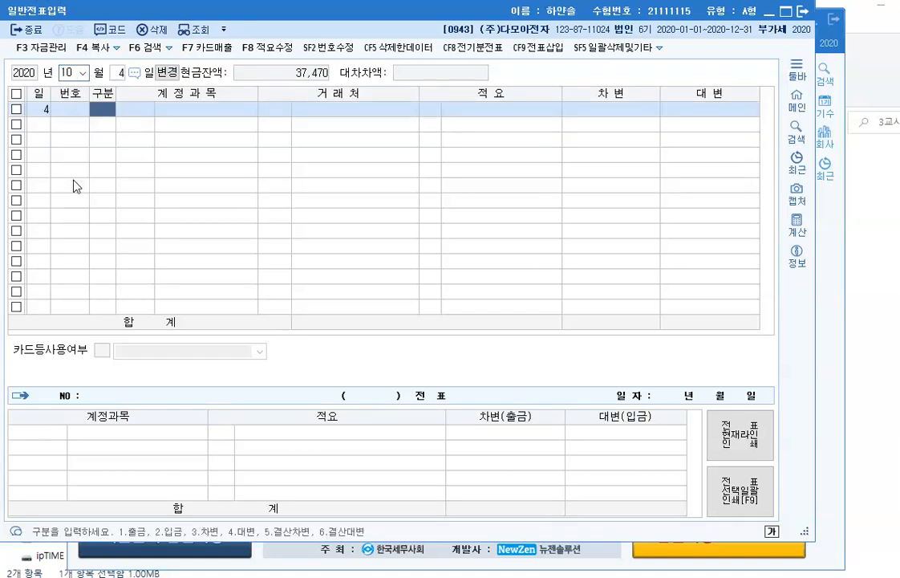
# Step: Leave general voucher entry, open the purchase and sales voucher entry (매입매출전표입력) and load October 4
pyautogui.click(802, 11)
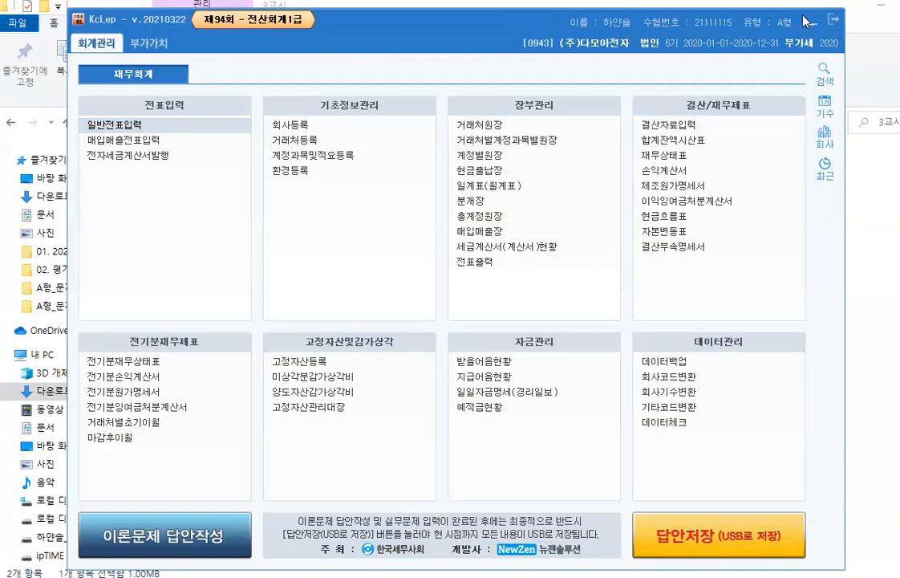
pyautogui.click(127, 149)
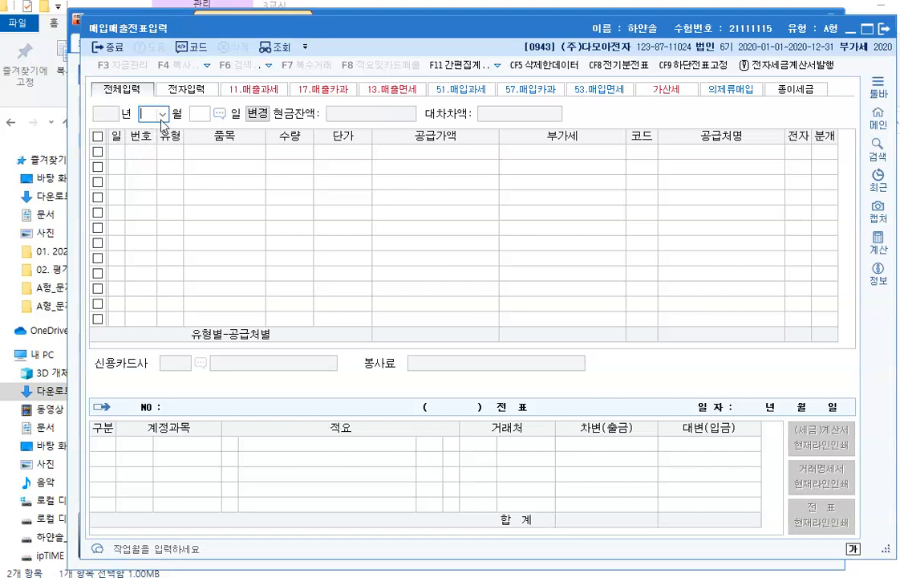
pyautogui.click(164, 116)
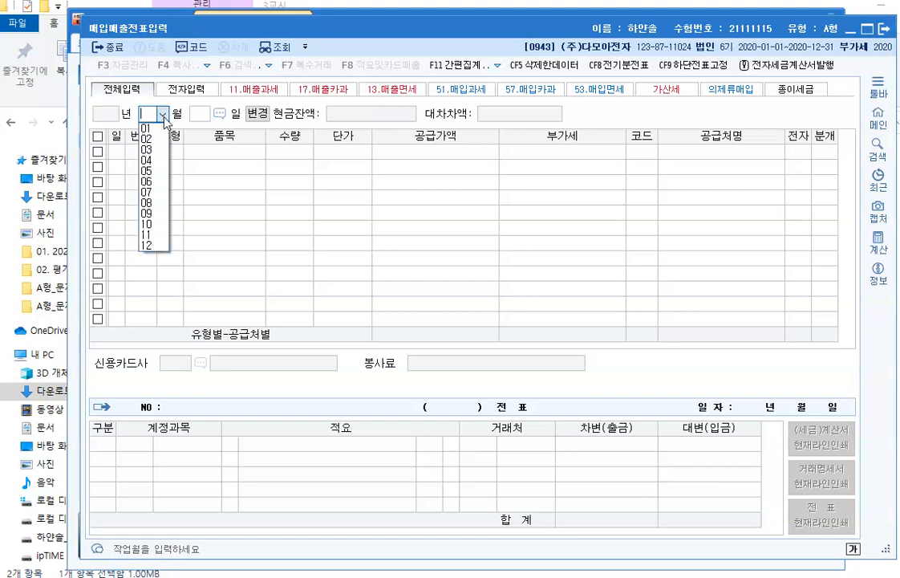
pyautogui.click(153, 223)
pyautogui.write('4')
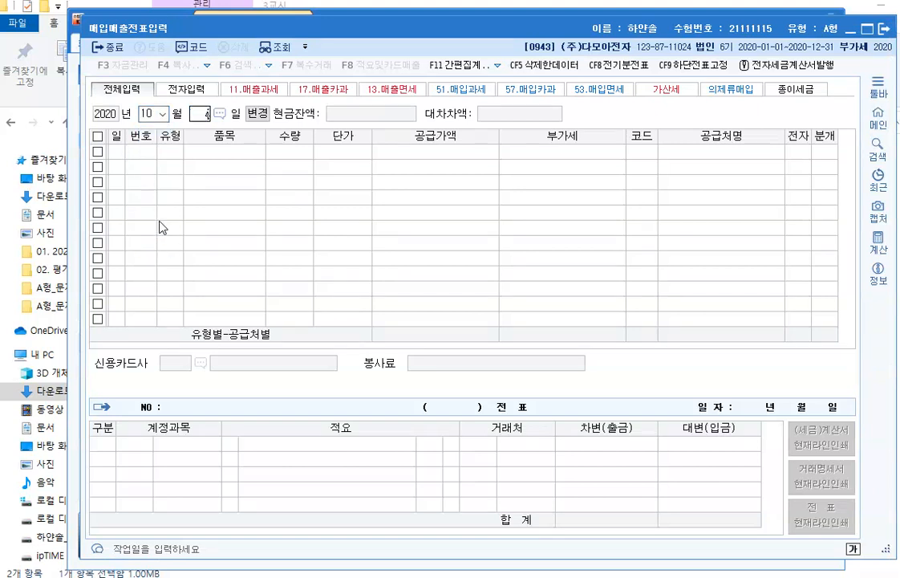
pyautogui.press('Return')
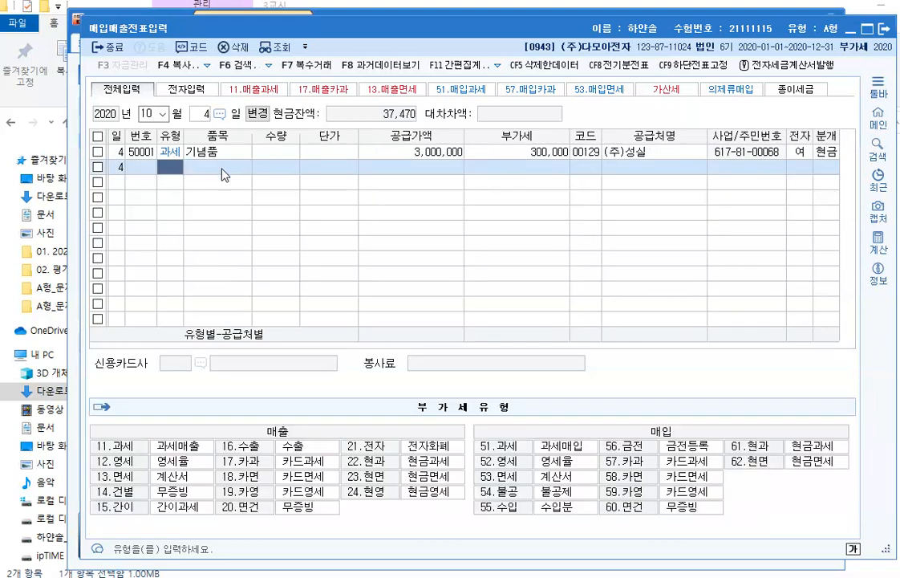
# Step: Change the 기념품 purchase row's tax type to 54.불공 with non-deductible reason 4, ④접대비 및 이와 유사한 비용 관련
pyautogui.click(183, 152)
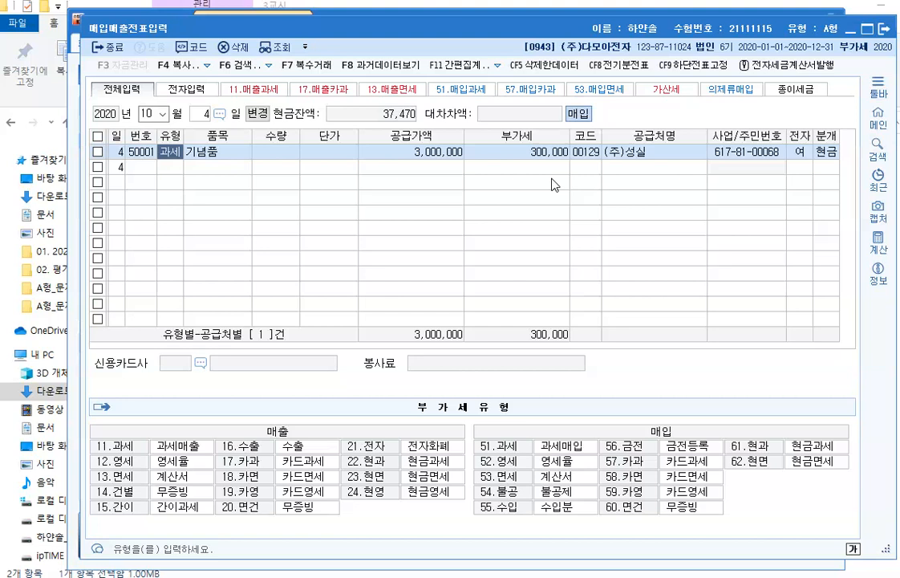
pyautogui.write('54')
pyautogui.press('Return')
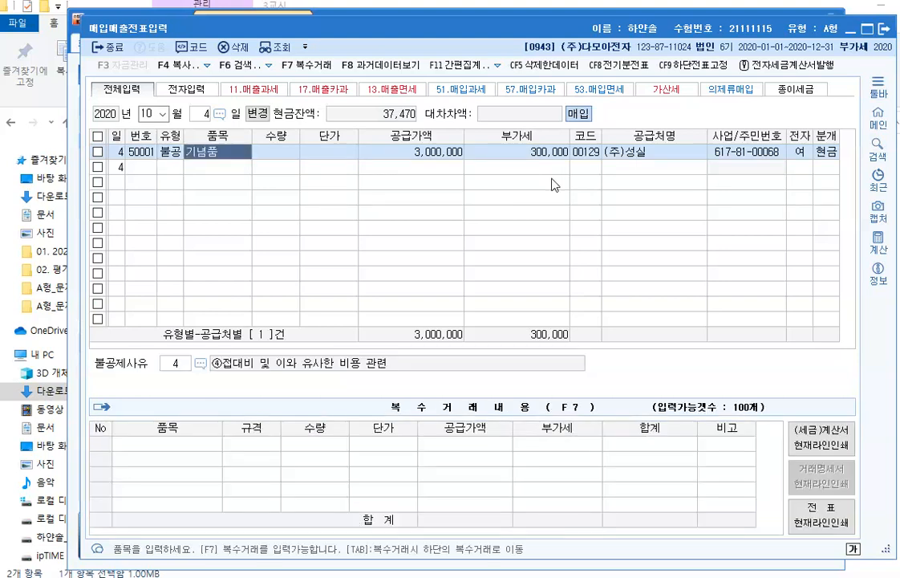
pyautogui.press('Return')
pyautogui.press('Return')
pyautogui.press('Return')
pyautogui.press('Return')
pyautogui.press('Return')
pyautogui.press('Return')
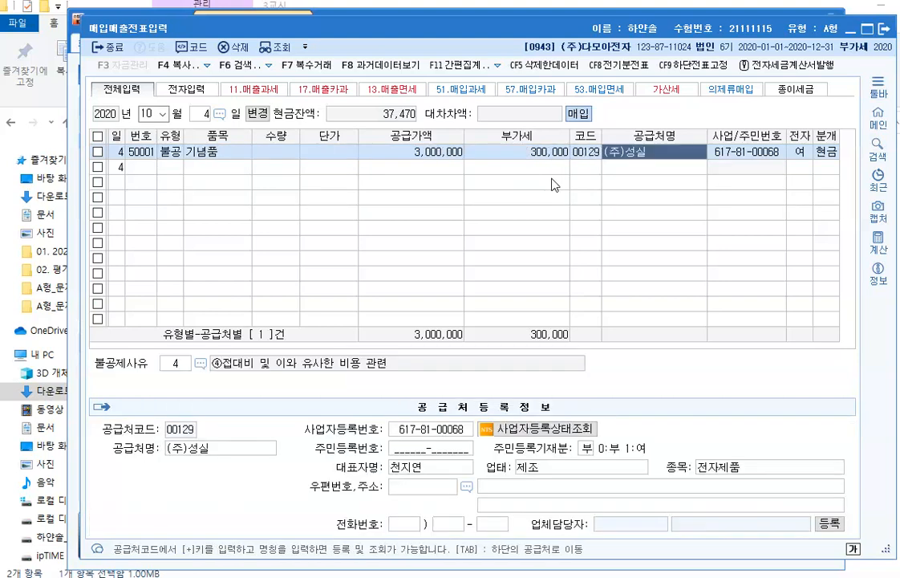
pyautogui.press('Return')
pyautogui.press('Return')
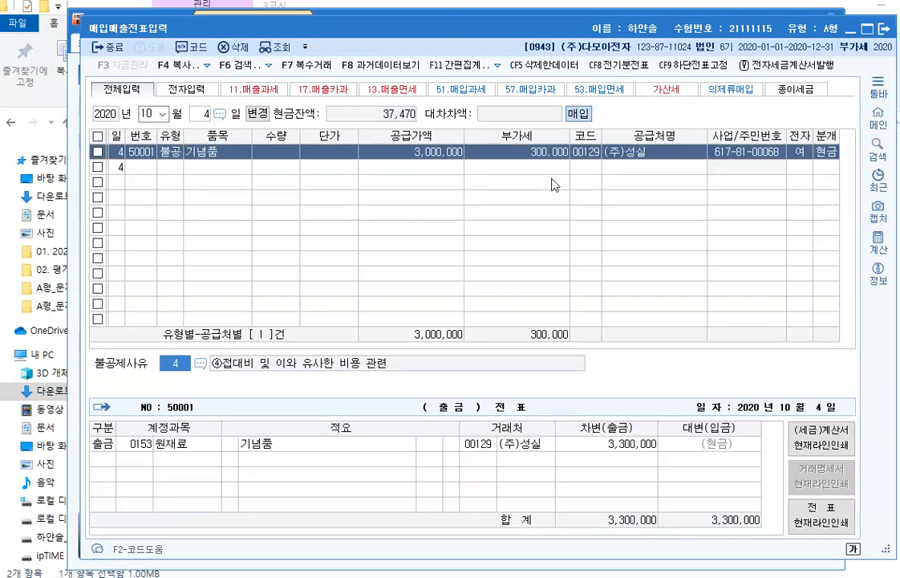
pyautogui.press('Return')
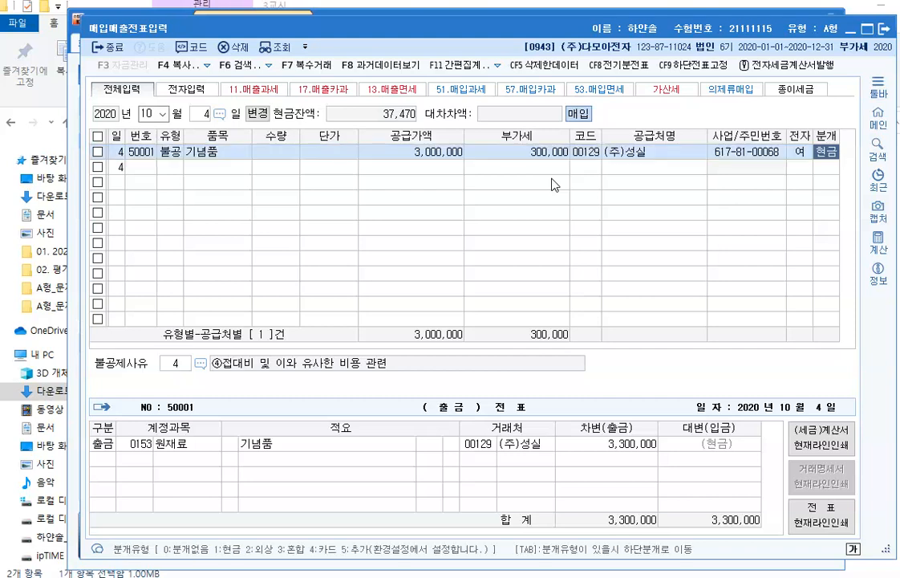
# Step: Keep the 기념품 voucher's 현금 journal type and set its debit account to 0813 접대비
pyautogui.press('Return')
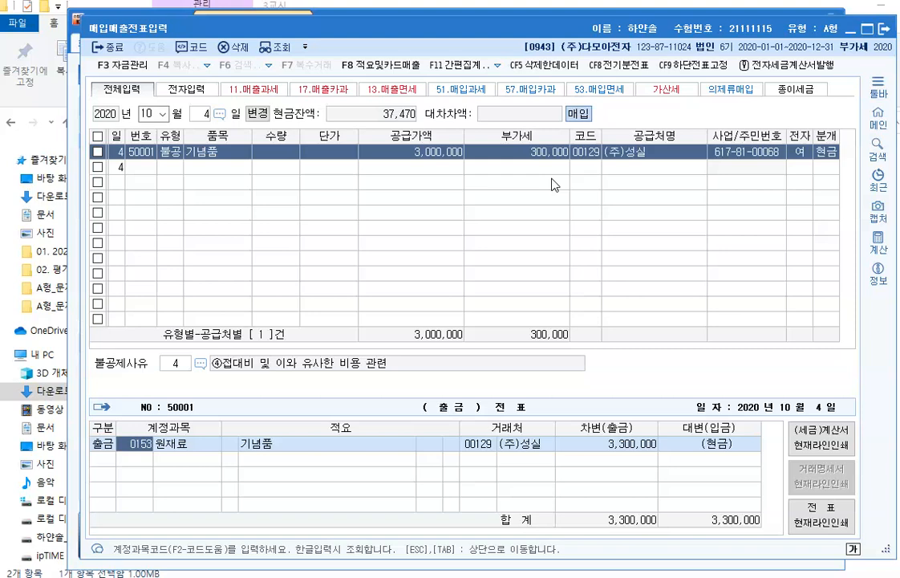
pyautogui.write('0813')
pyautogui.press('Return')
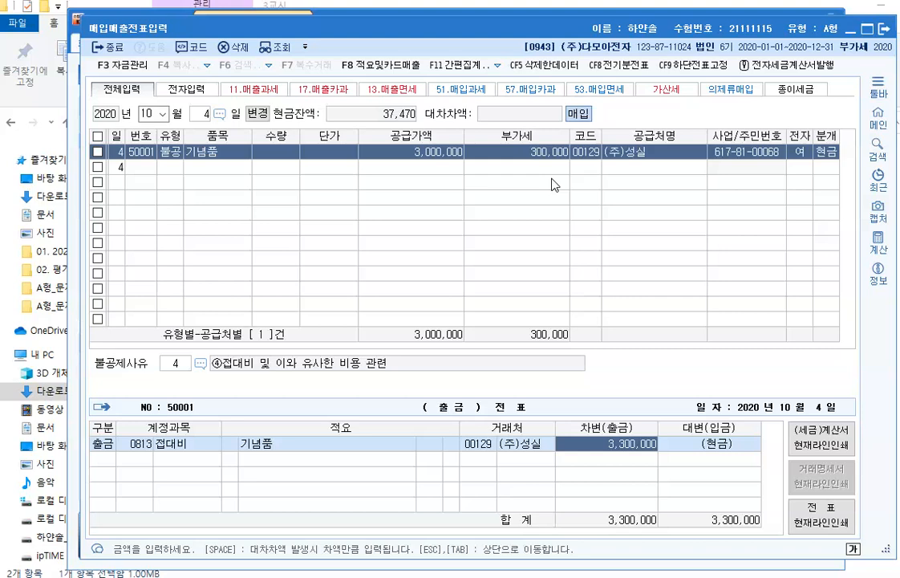
pyautogui.press('Return')
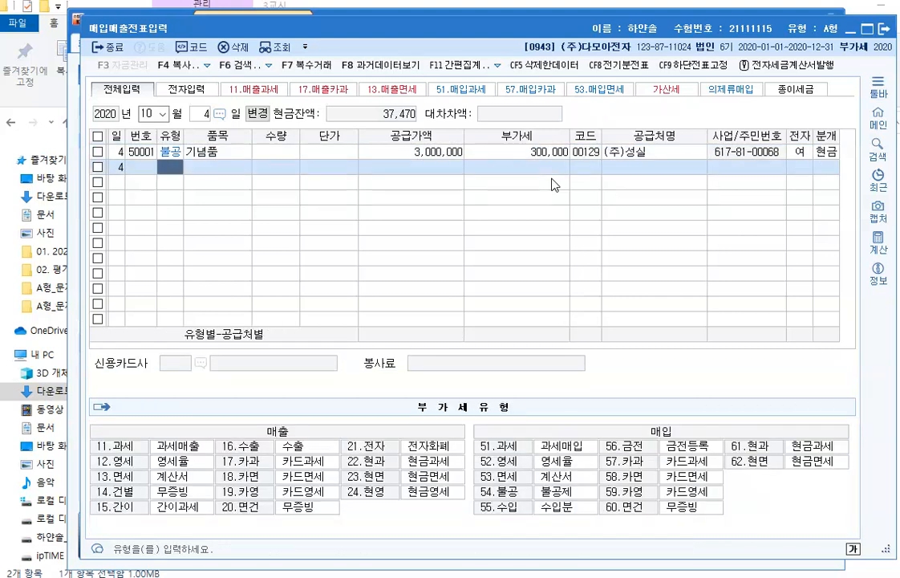
pyautogui.press('Up')
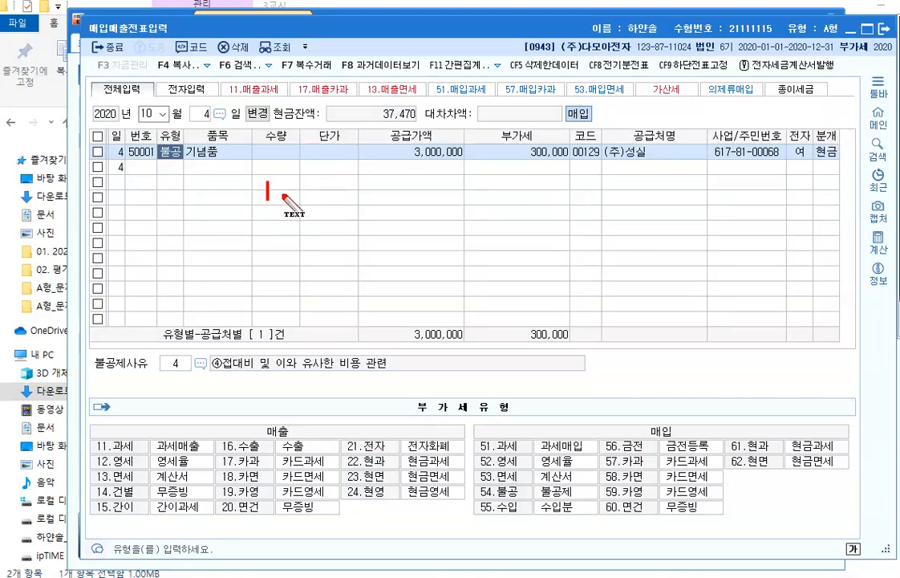
# Step: Write the annual interest calculation "100,000,000 × 6% = 6,000,000" as a text annotation over the voucher grid
pyautogui.write('100')
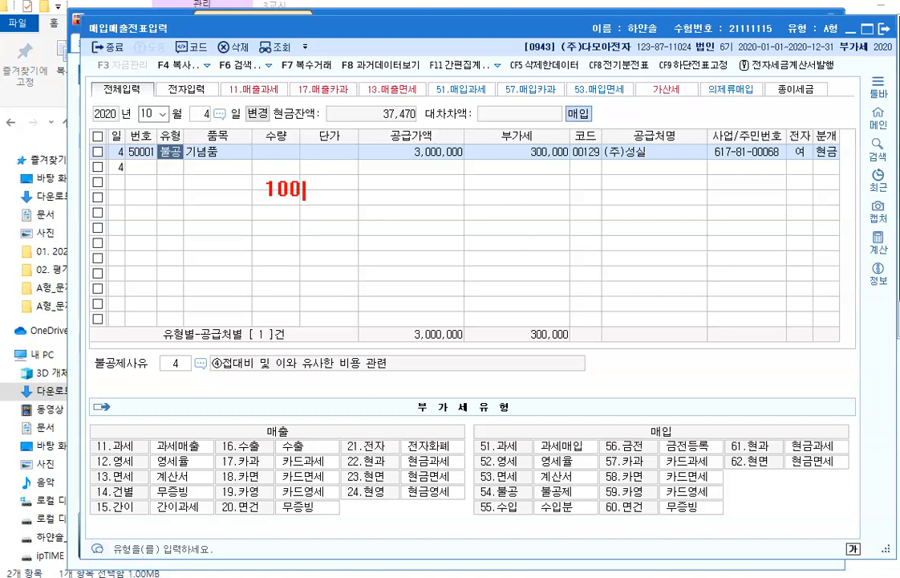
pyautogui.write(',000,000 ')
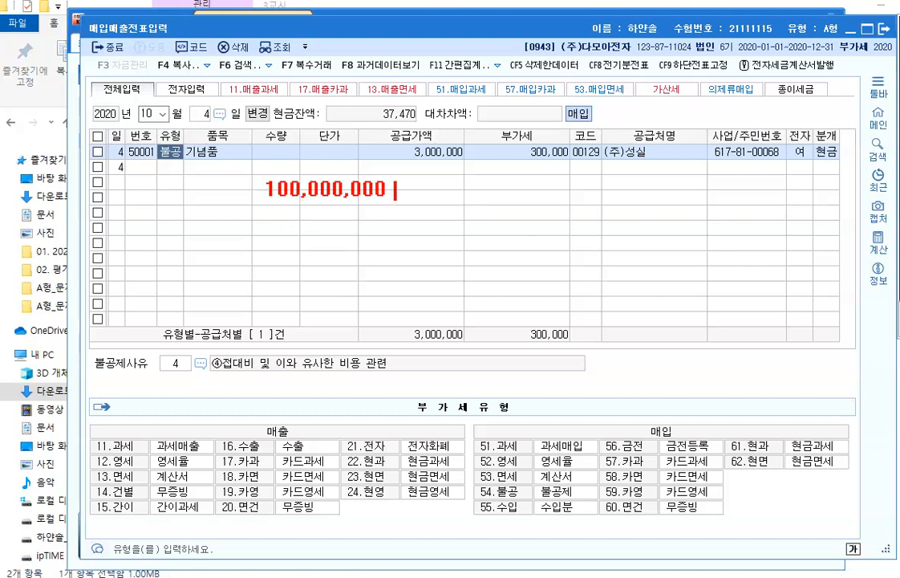
pyautogui.write('ㅌ')
pyautogui.press('BackSpace')
pyautogui.write('× 6% ')
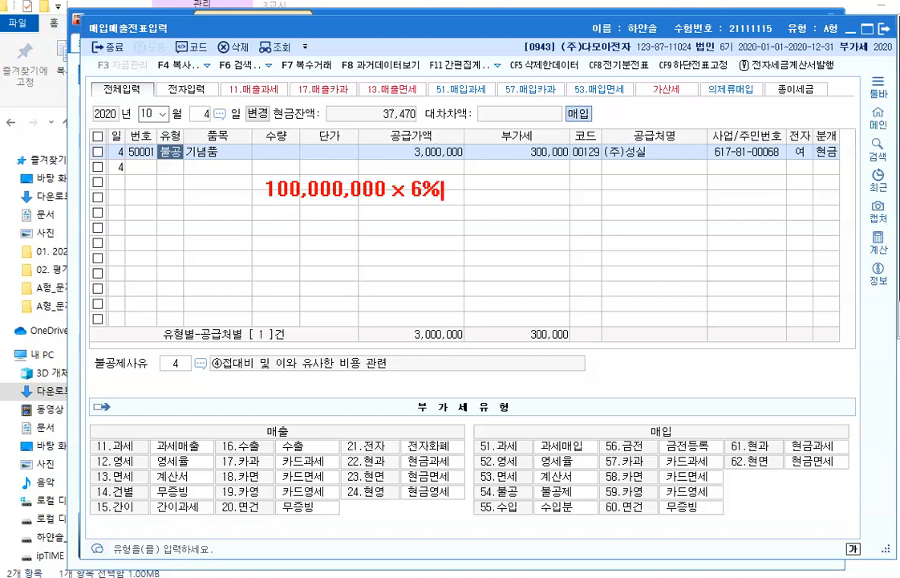
pyautogui.write('=  6,000,000')
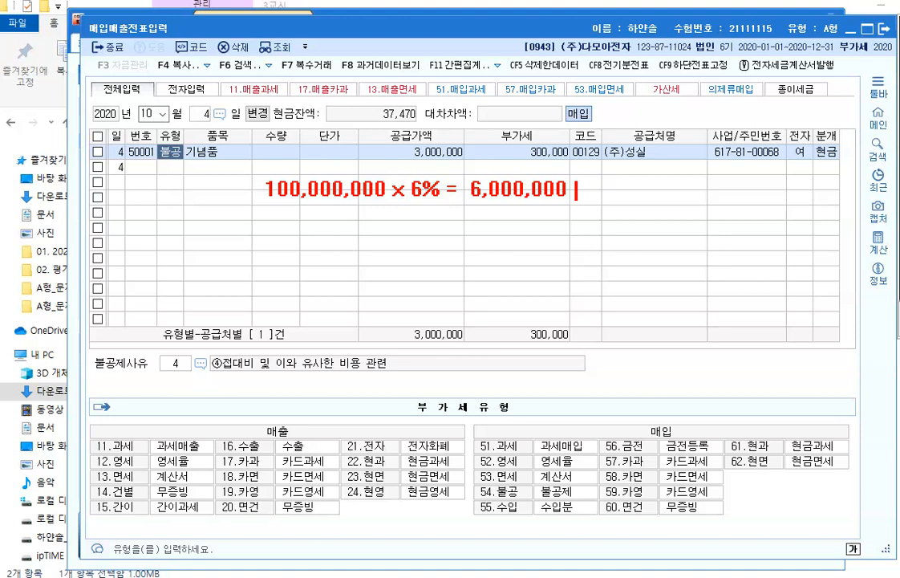
# Step: Extend the annotated interest calculation with the nine-month fraction "× 9/12" and the result "= 4,500,000"
pyautogui.write('=')
pyautogui.press('BackSpace')
pyautogui.press('BackSpace')
pyautogui.write('× ㅡㅡ')
pyautogui.press('Return')
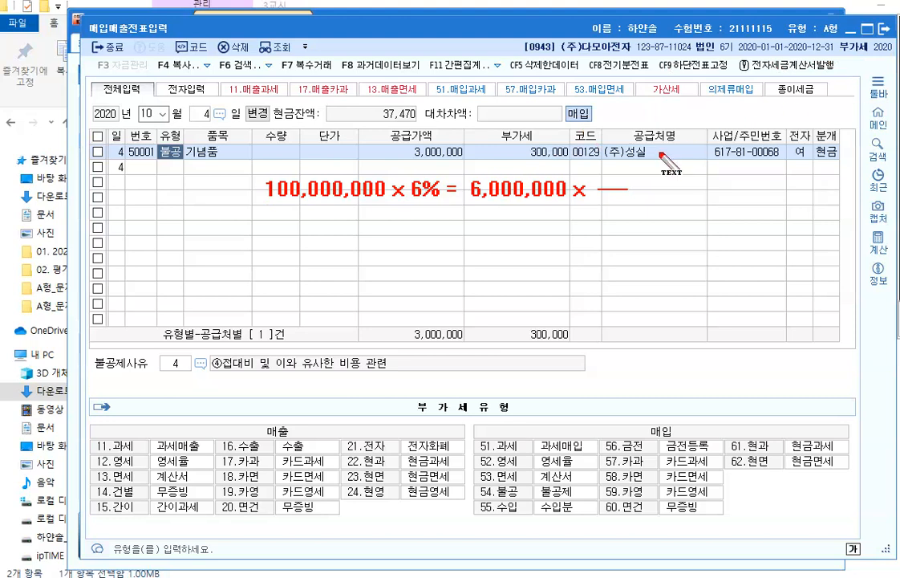
pyautogui.click(620, 211)
pyautogui.write('12')
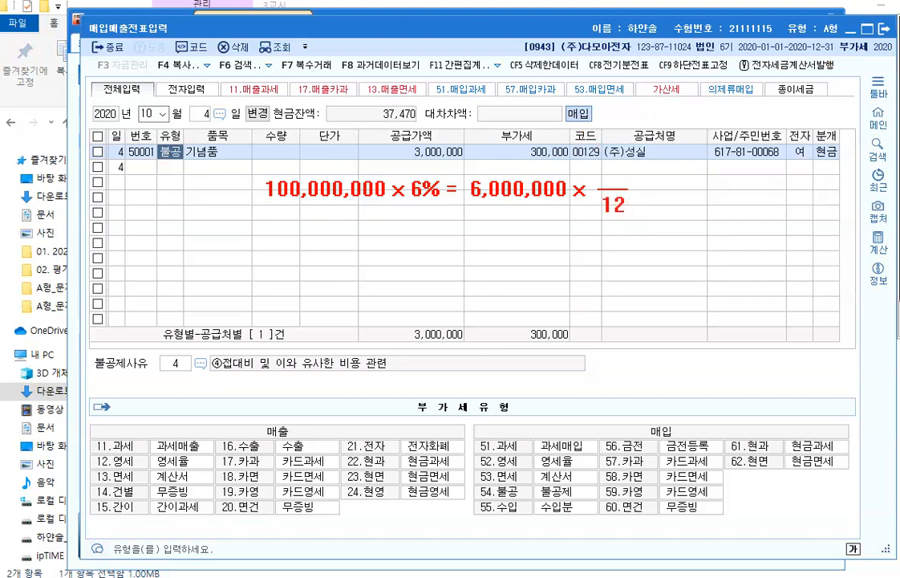
pyautogui.click(603, 179)
pyautogui.write('1')
pyautogui.write('9')
pyautogui.click(645, 194)
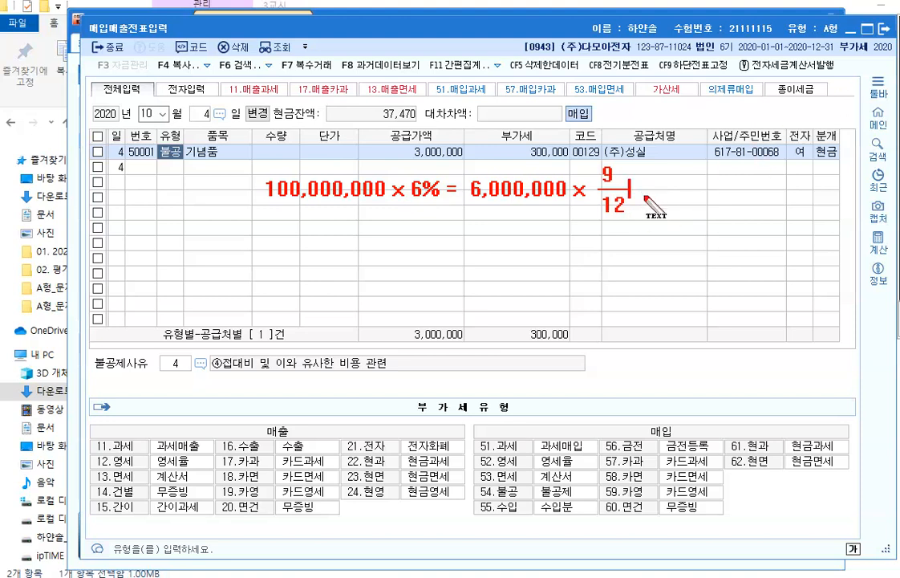
pyautogui.write('=')
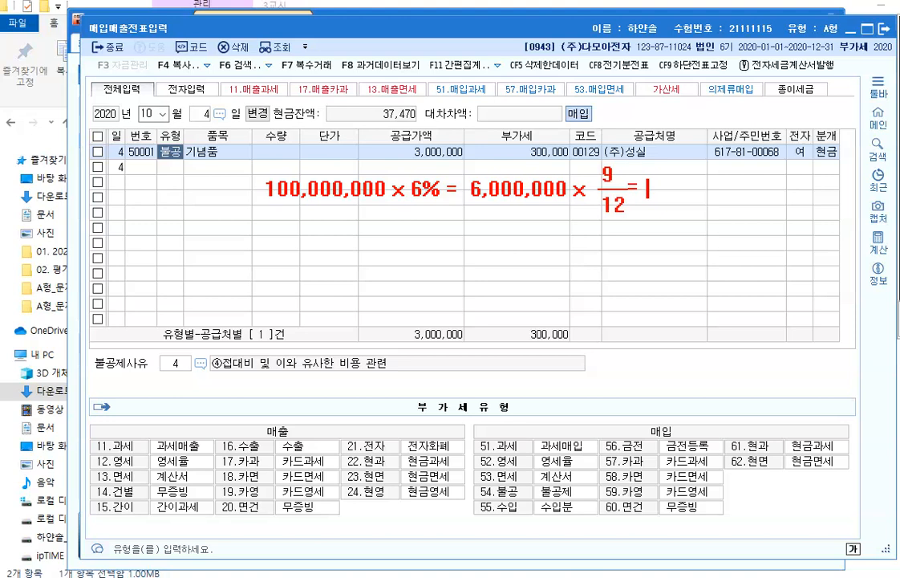
pyautogui.write('4,500,000')
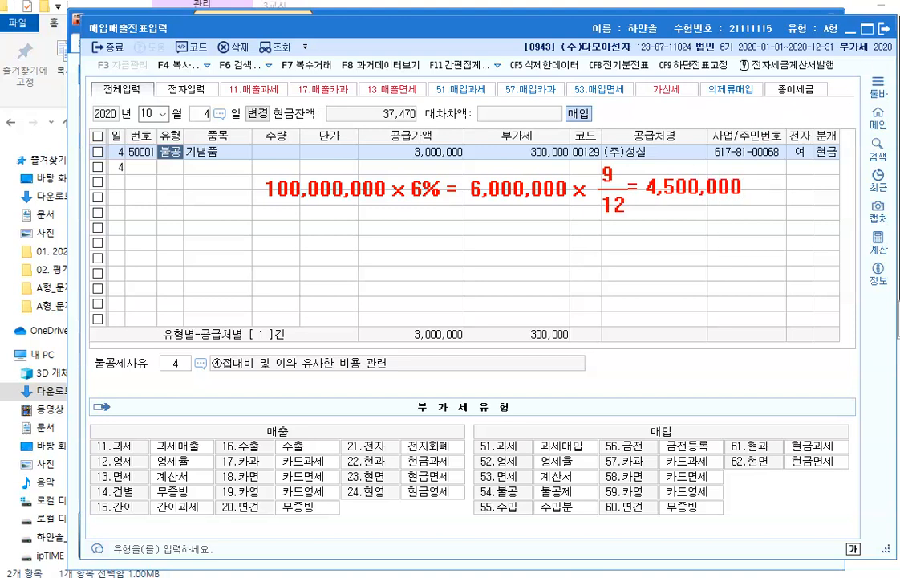
# Step: Annotate "손익의 예상 - 미지급비용" below the calculation, with "미수수익" on the line beneath it
pyautogui.click(270, 259)
pyautogui.write('th')
pyautogui.press('BackSpace')
pyautogui.press('BackSpace')
pyautogui.write('손익의')
pyautogui.write(' 예상 ')
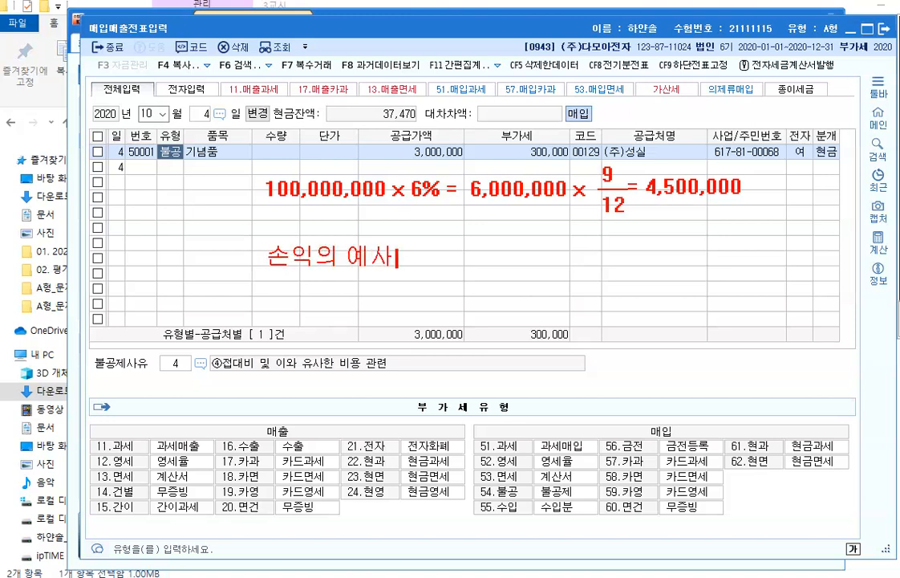
pyautogui.write('- 미지급')
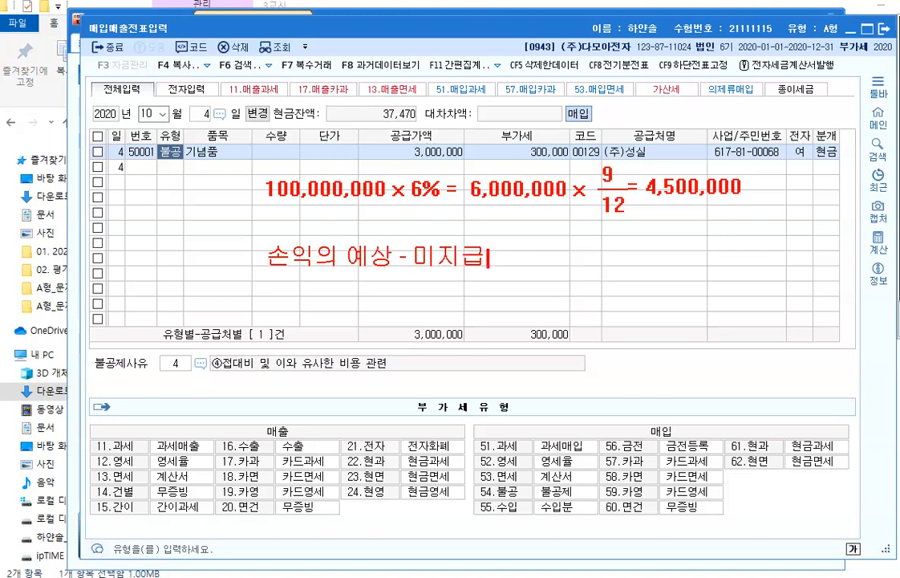
pyautogui.write('비용')
pyautogui.press('Return')
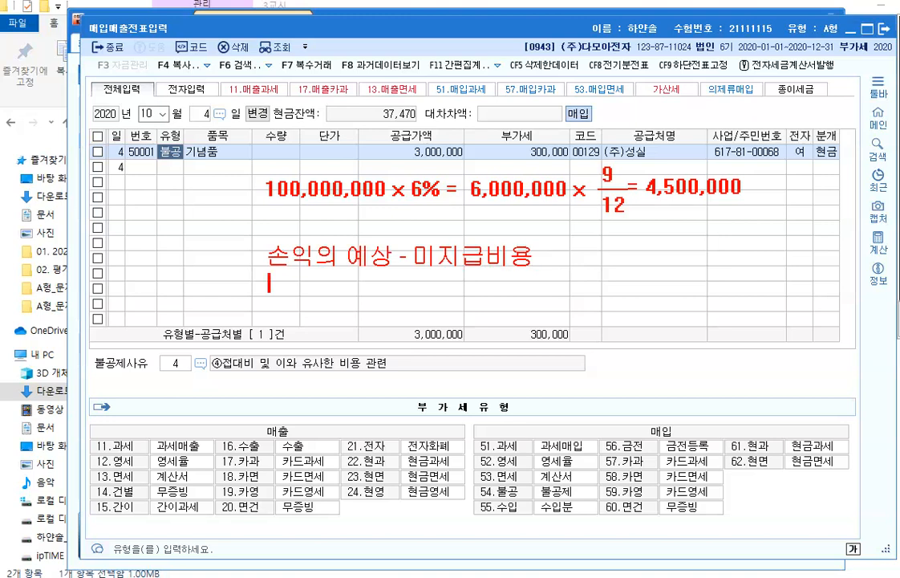
pyautogui.write('미수수익')
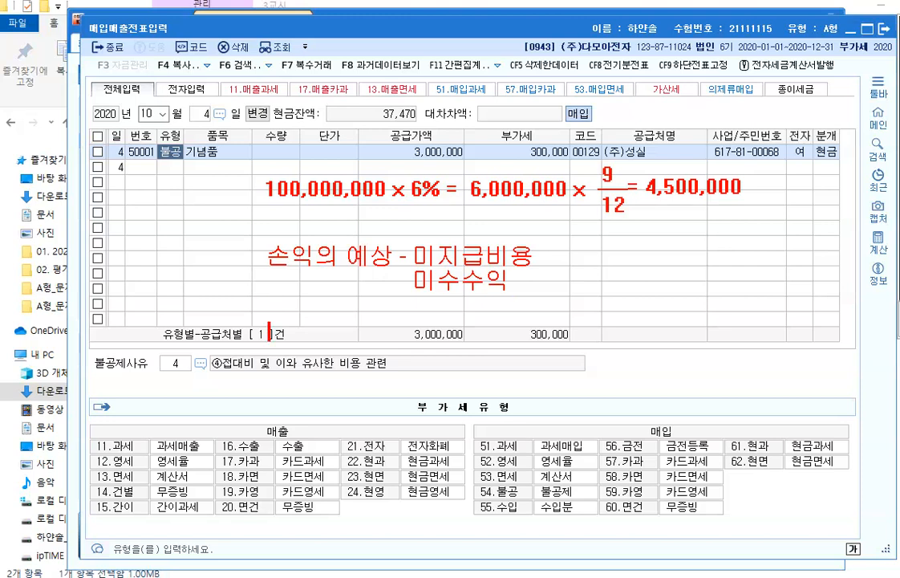
# Step: Annotate the adjusting entry's debit side as "(차) 이자비용 4,500,000" below the notes and add the credit marker "(대)"
pyautogui.moveTo(269, 329); pyautogui.dragTo(272, 330)
pyautogui.write('차) 이자')
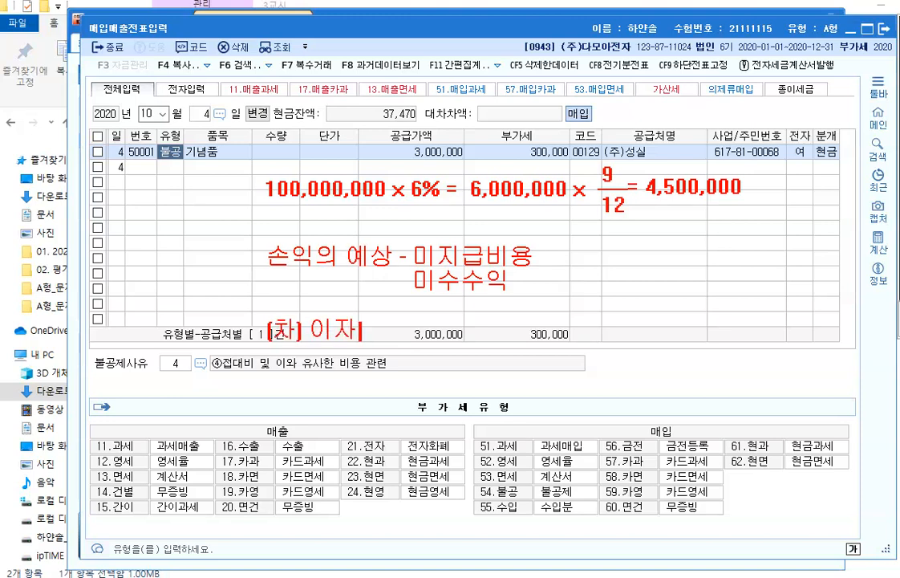
pyautogui.write('비용 ')
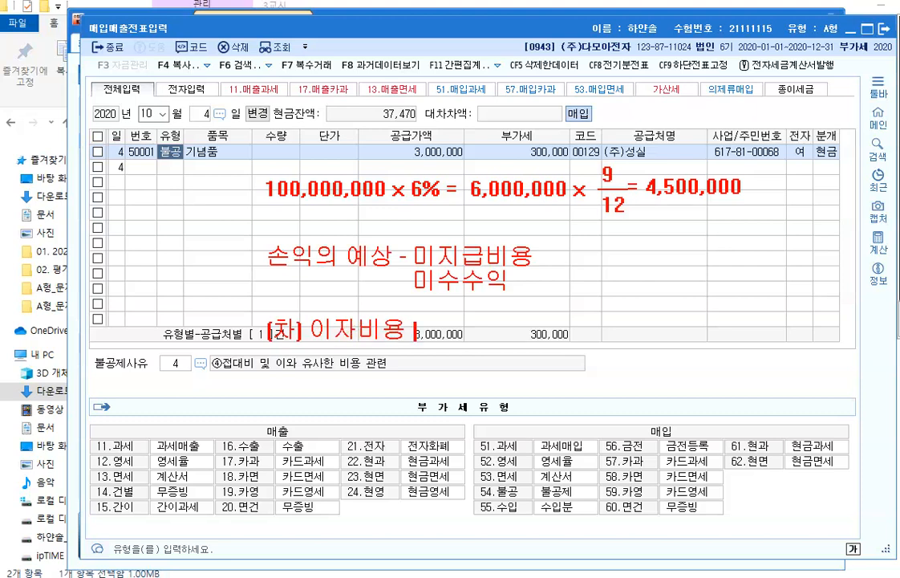
pyautogui.write('4,5000,00')
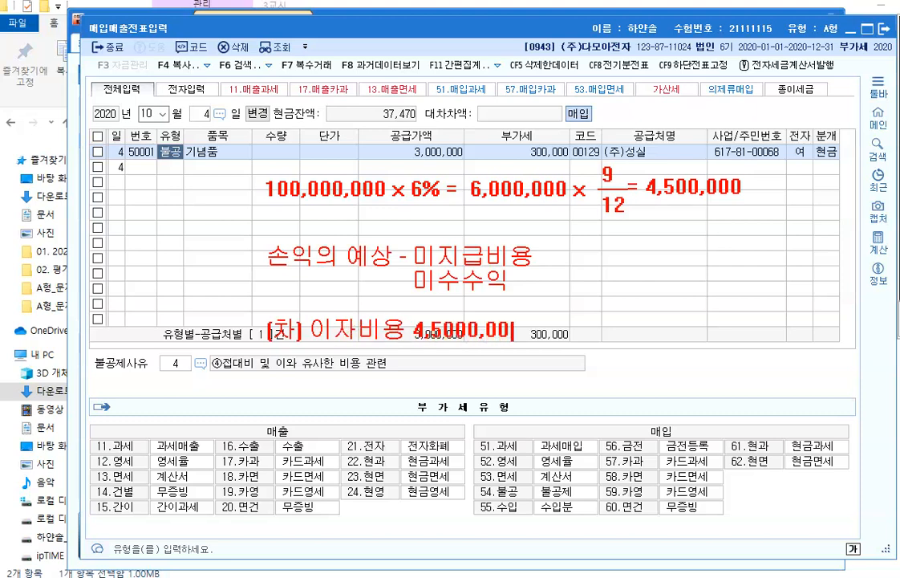
pyautogui.write('0')
pyautogui.press('BackSpace')
pyautogui.press('BackSpace')
pyautogui.press('BackSpace')
pyautogui.press('BackSpace')
pyautogui.press('BackSpace')
pyautogui.write(',0')
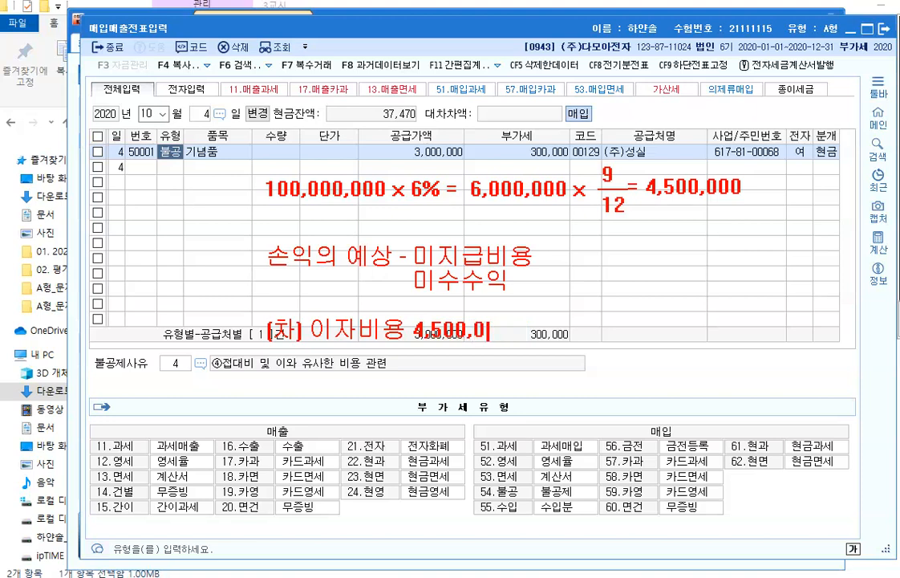
pyautogui.write('00  (대)')
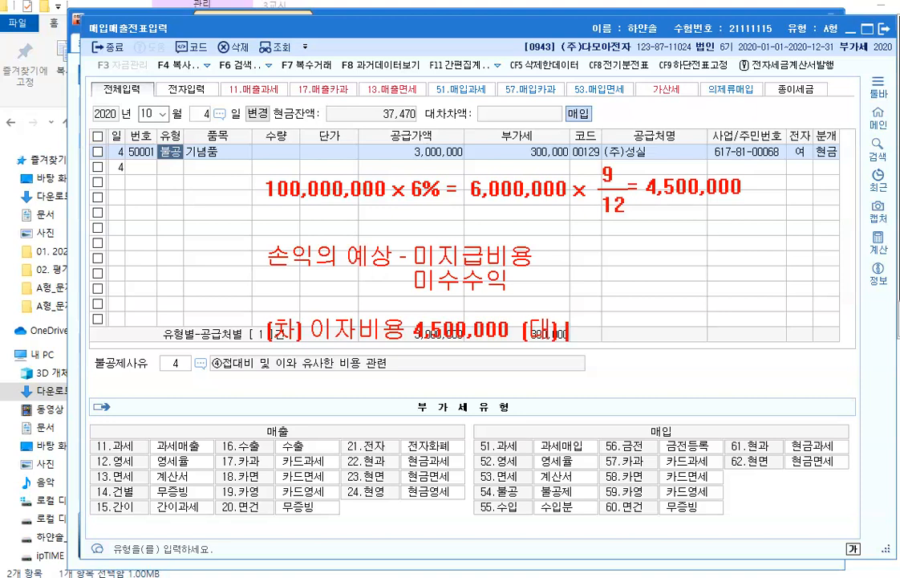
# Step: Complete the annotated entry's credit side with "미지급비용 4,500,000" and leave the annotation mode
pyautogui.write('미지급')
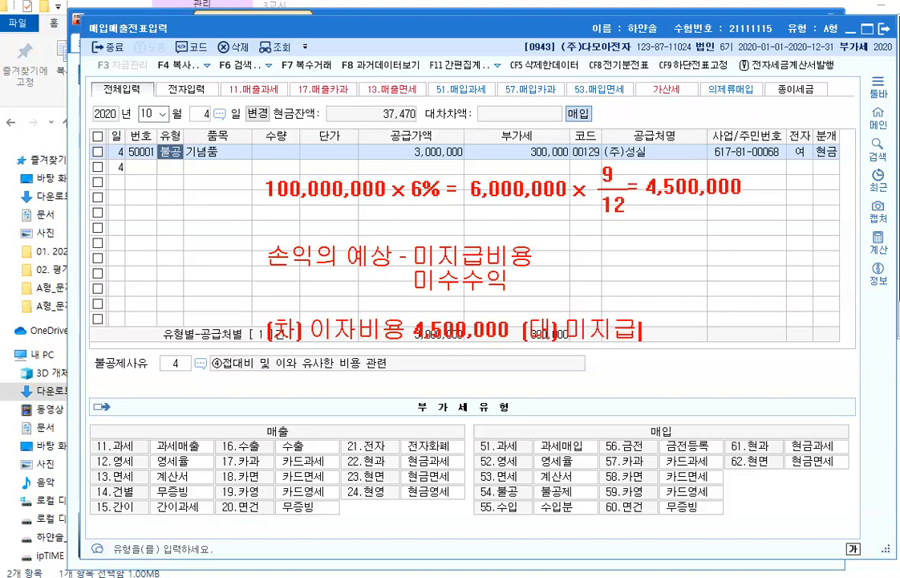
pyautogui.write('비요ㅇ ')
pyautogui.write('4,500,')
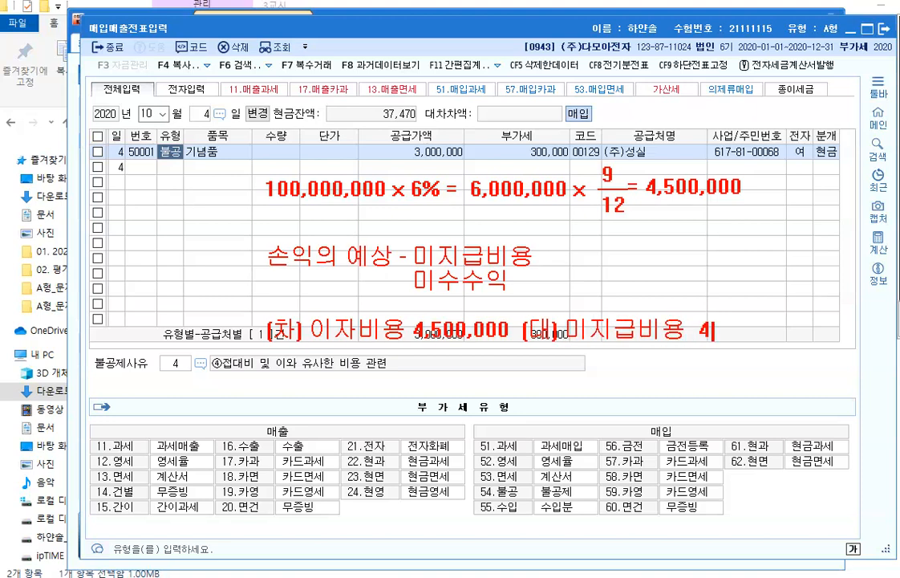
pyautogui.write('000')
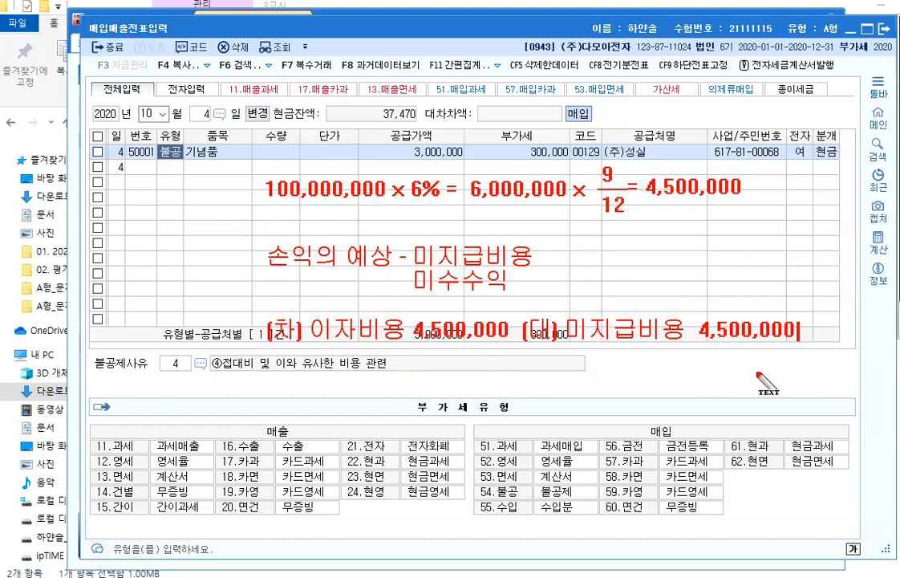
pyautogui.press('Escape')
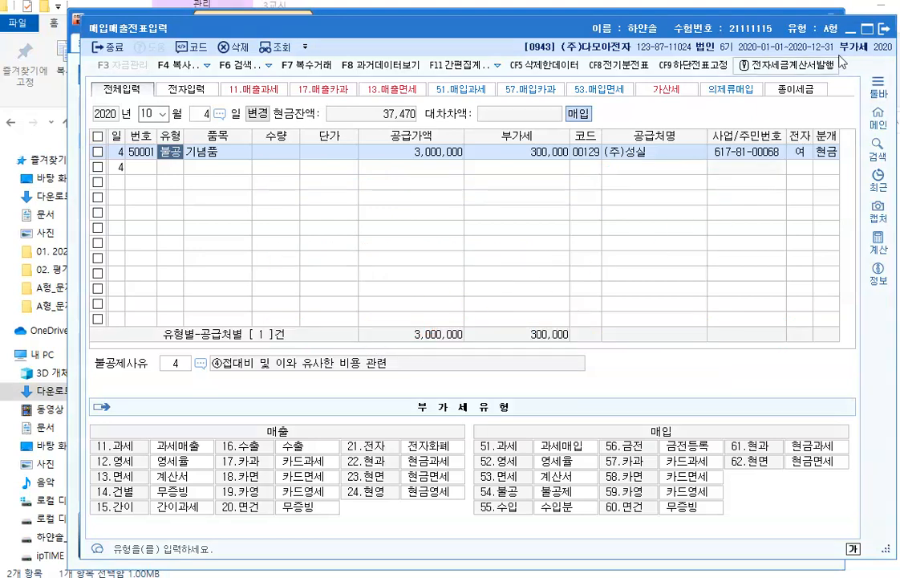
# Step: Close the purchase/sales voucher entry and open 일반전표입력 for 31 December 2020
pyautogui.click(883, 28)
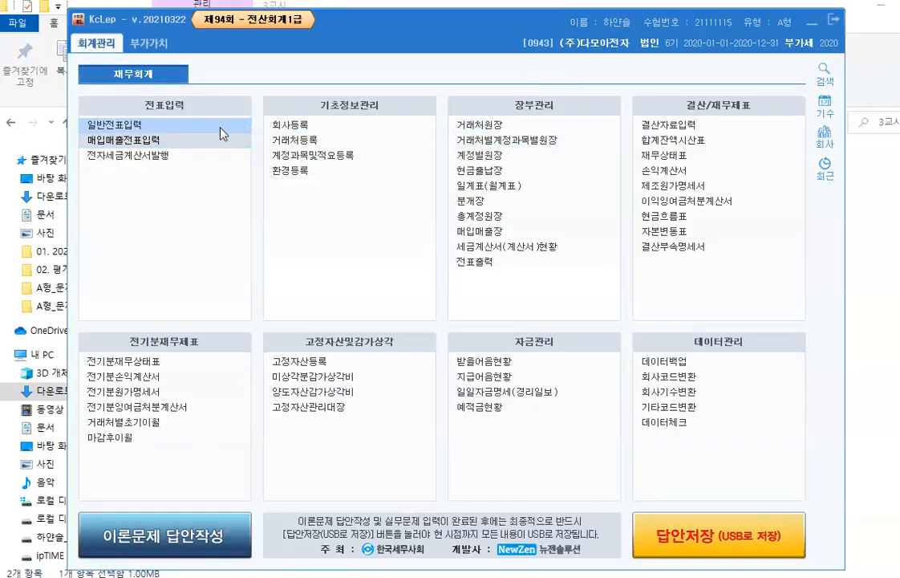
pyautogui.click(149, 127)
pyautogui.click(150, 128)
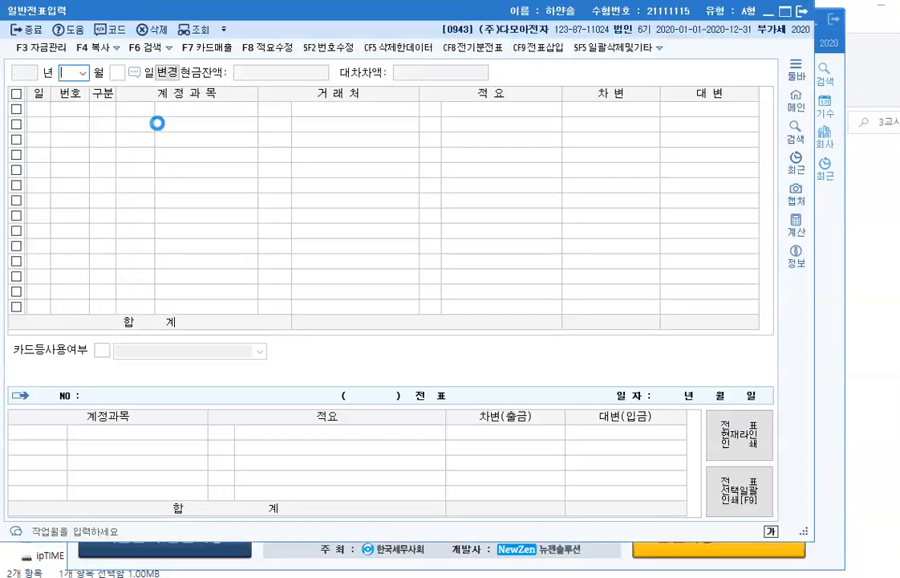
pyautogui.click(82, 72)
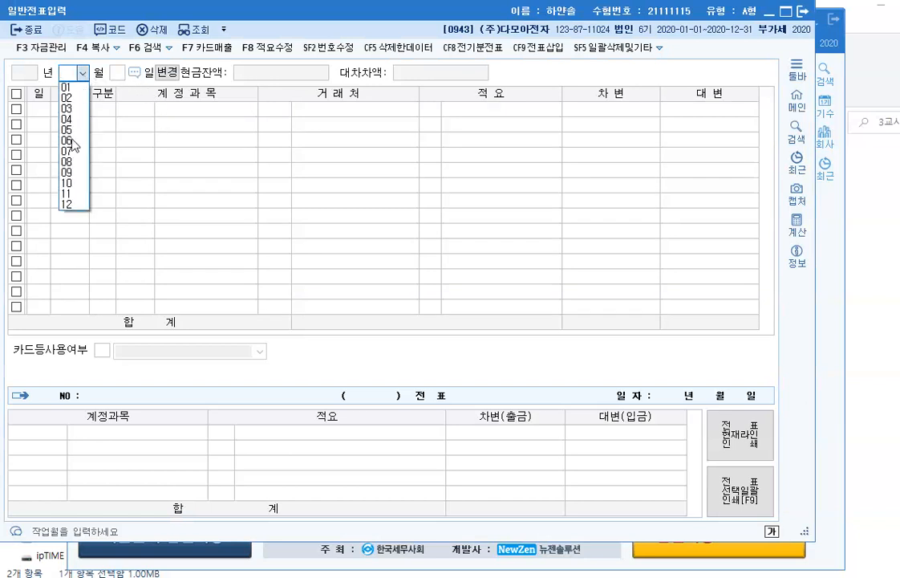
pyautogui.click(68, 207)
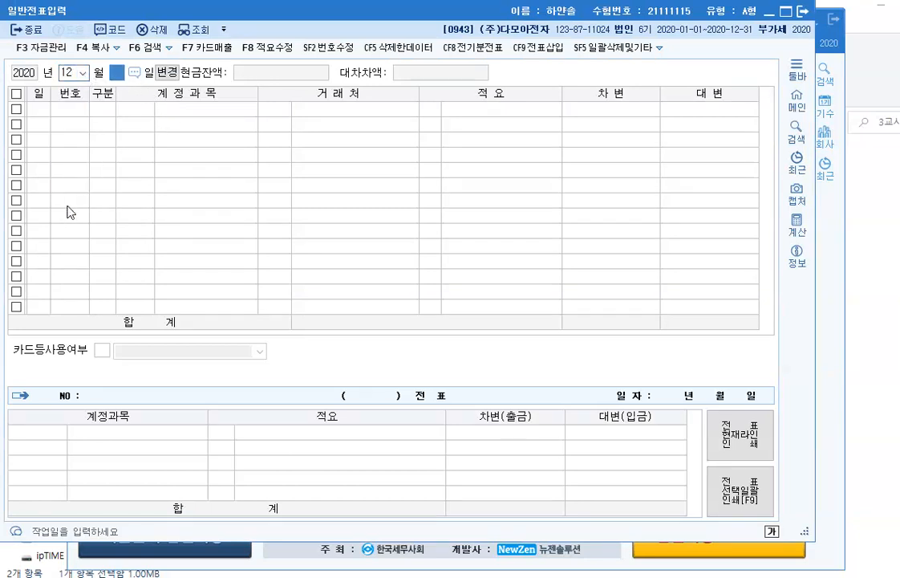
pyautogui.write('31')
pyautogui.press('Return')
# Step: Enter a 차변 line for account 0951 이자비용 with 4,500,000, leaving the client and description empty
pyautogui.write('3')
pyautogui.press('Return')
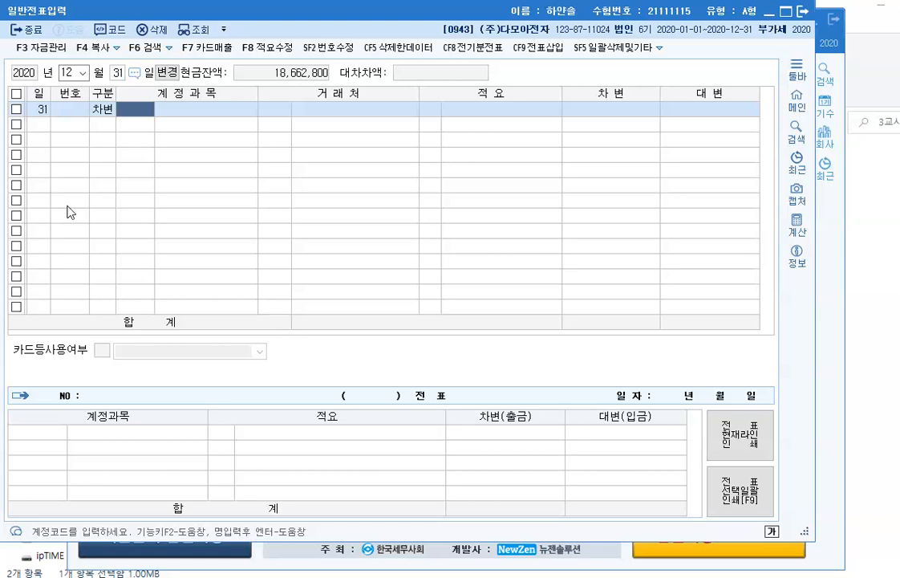
pyautogui.write('951')
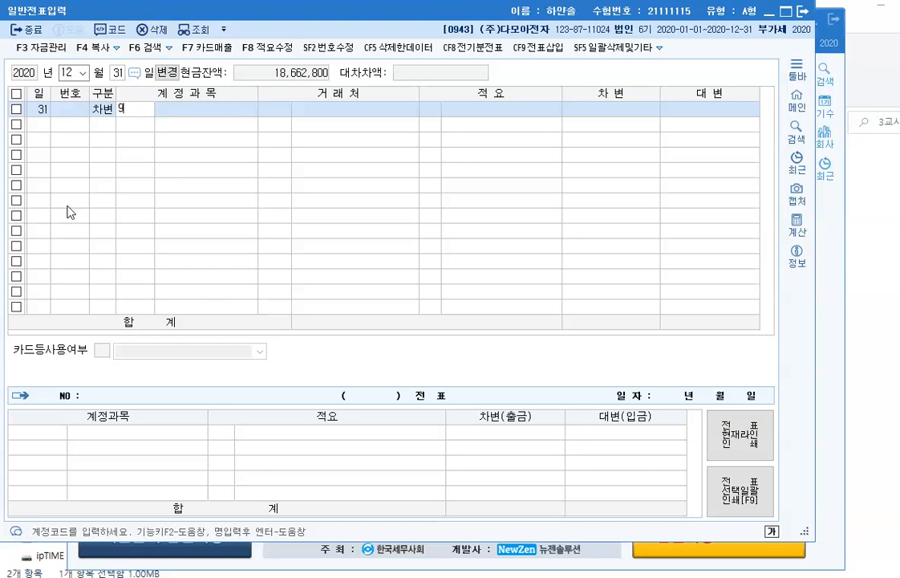
pyautogui.press('Return')
pyautogui.press('Return')
pyautogui.press('Return')
pyautogui.press('Return')
pyautogui.press('Return')
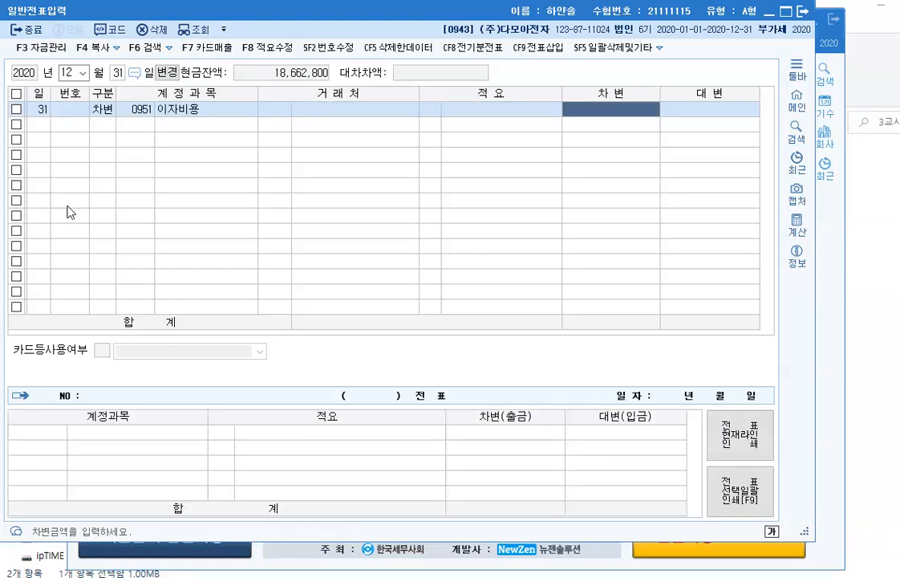
pyautogui.write('4,500,000')
pyautogui.press('Return')
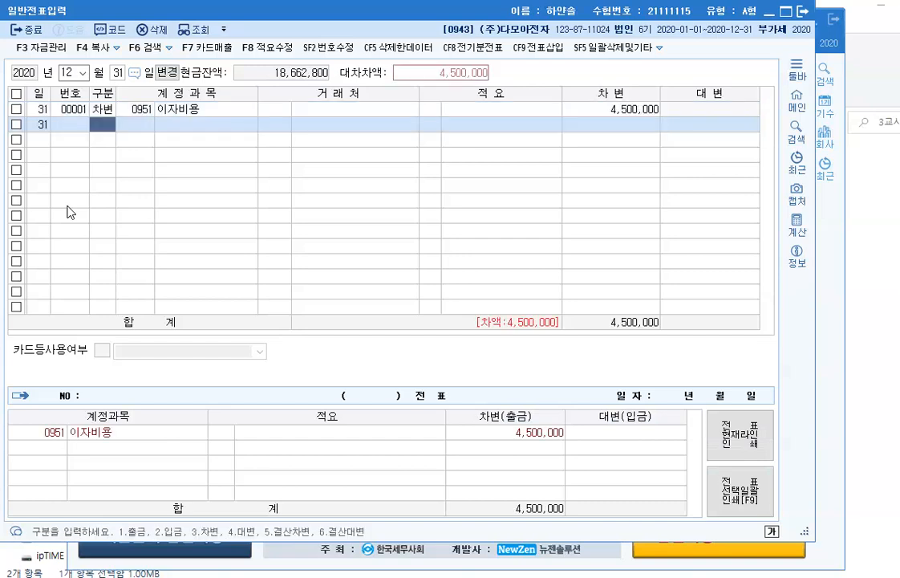
# Step: Look up 미지급비용 (0262) for the balancing 대변 line and accept its amount of 4,500,000
pyautogui.write('4')
pyautogui.press('Return')
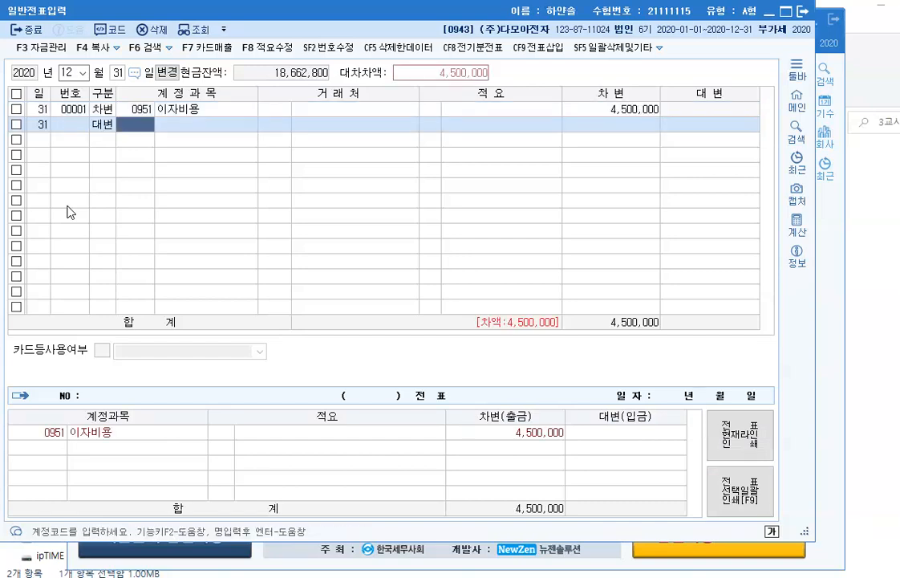
pyautogui.press('F2')
pyautogui.write('비용')
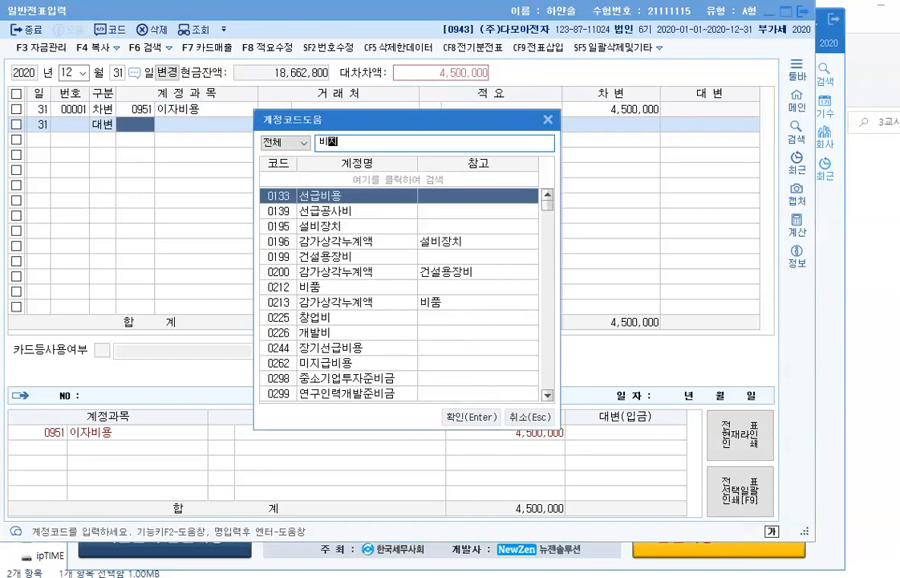
pyautogui.press('BackSpace')
pyautogui.press('BackSpace')
pyautogui.press('BackSpace')
pyautogui.press('BackSpace')
pyautogui.write('미지')
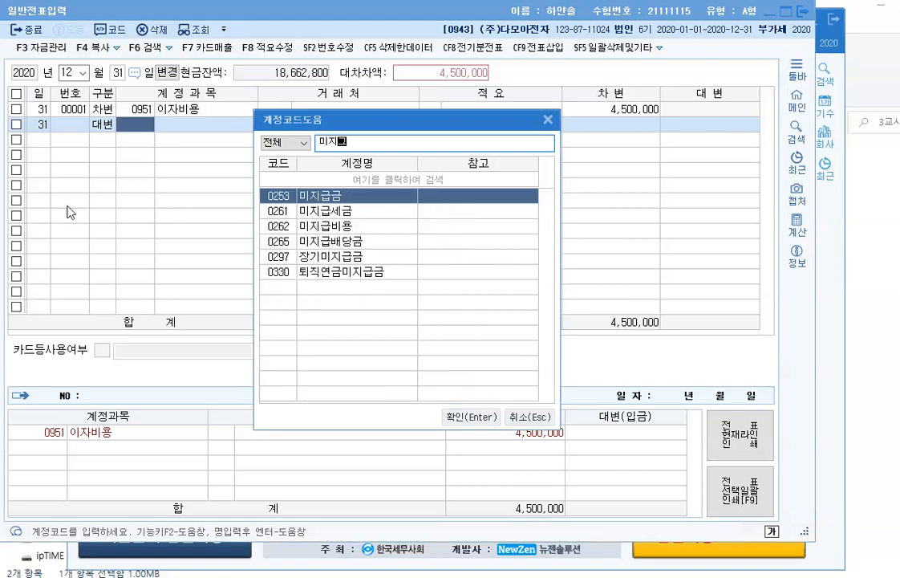
pyautogui.press('Down')
pyautogui.press('Down')
pyautogui.press('Down')
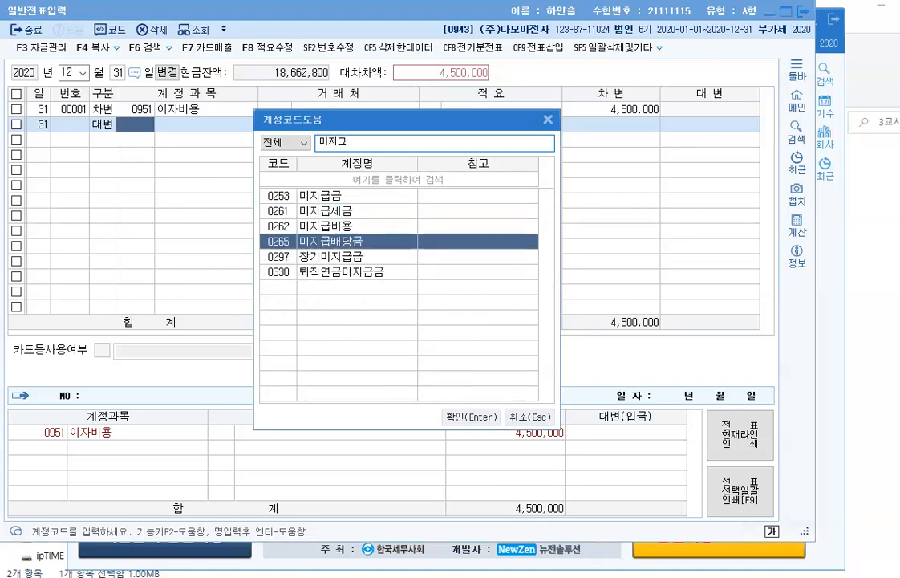
pyautogui.press('Up')
pyautogui.press('Return')
pyautogui.press('Return')
pyautogui.press('Return')
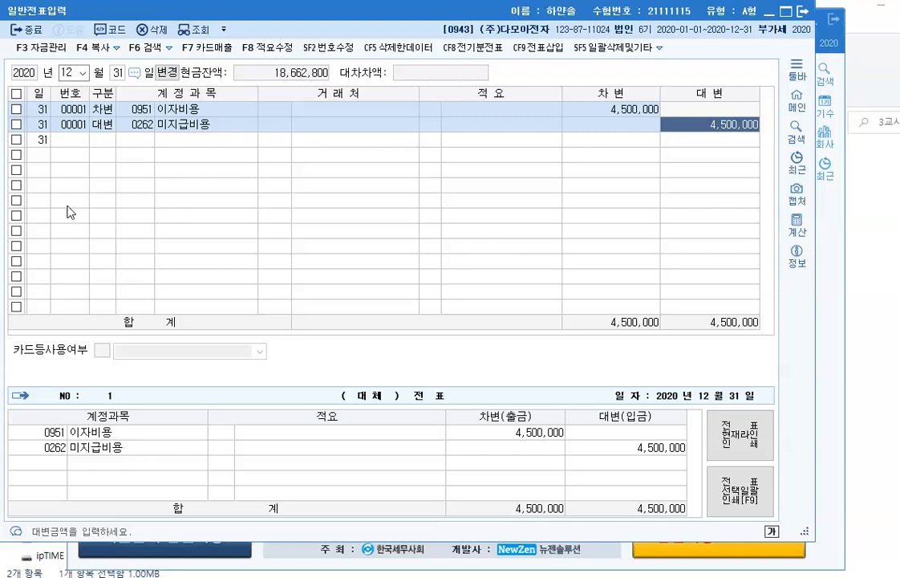
pyautogui.press('Return')
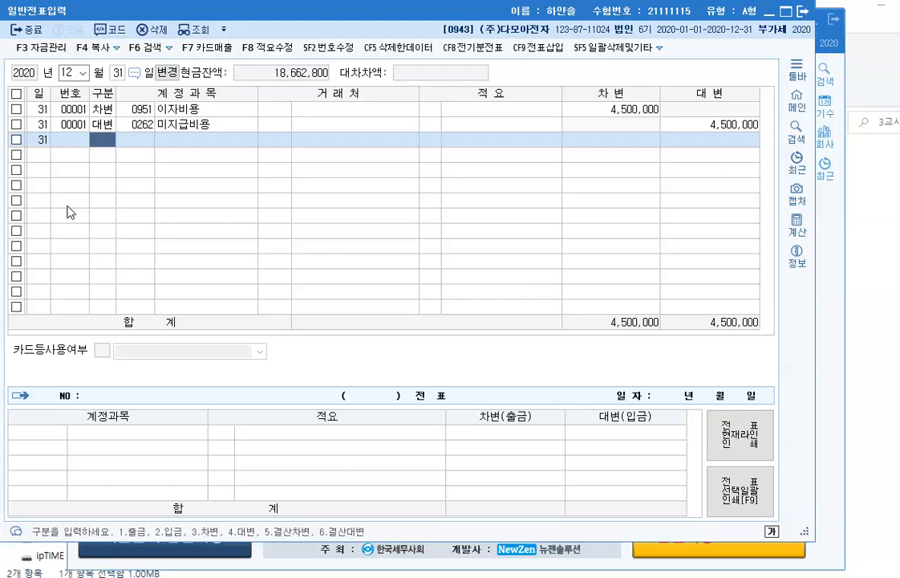
# Step: Start a second 31 December voucher with a 차변 line for 0107 단기매매증권 of 6,000,000
pyautogui.write('3')
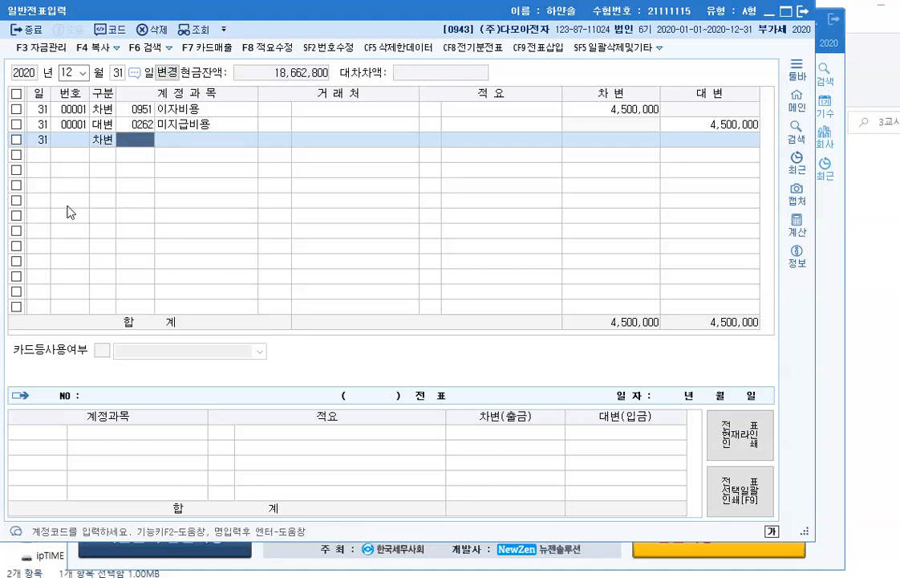
pyautogui.write('107')
pyautogui.press('Return')
pyautogui.press('Return')
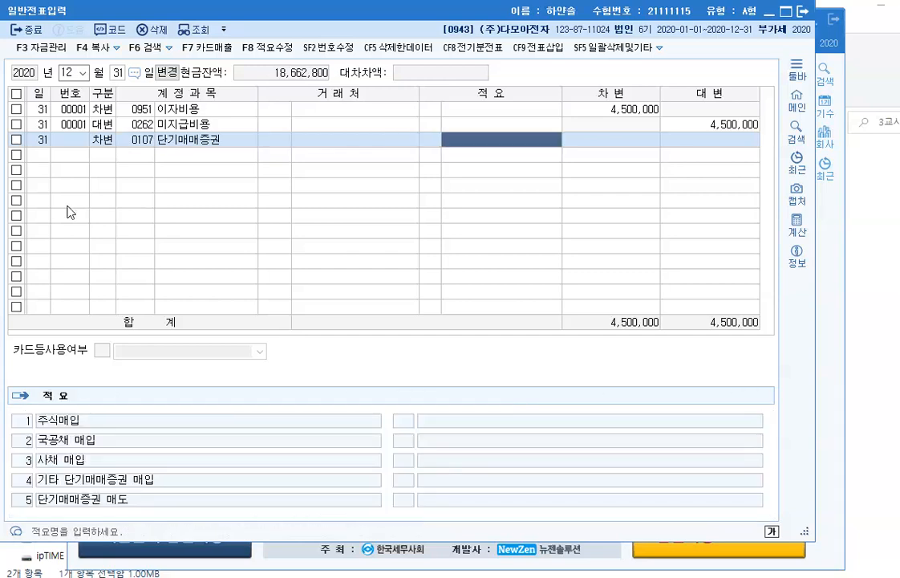
pyautogui.press('Return')
pyautogui.write('6000000')
pyautogui.press('Return')
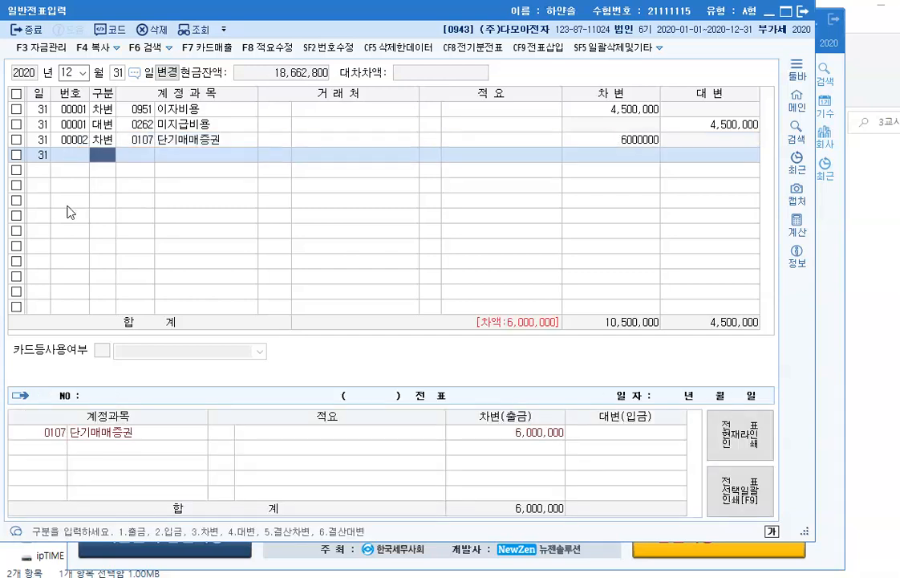
# Step: Add the balancing 대변 line with account 0905 단기매매증권평가이익, found by searching 단기매, for 6,000,000
pyautogui.write('4')
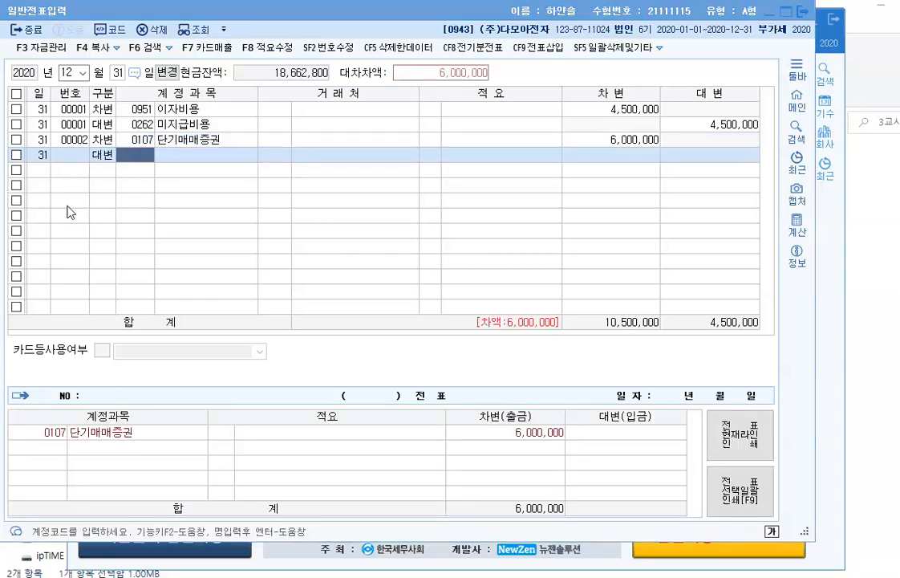
pyautogui.press('F2')
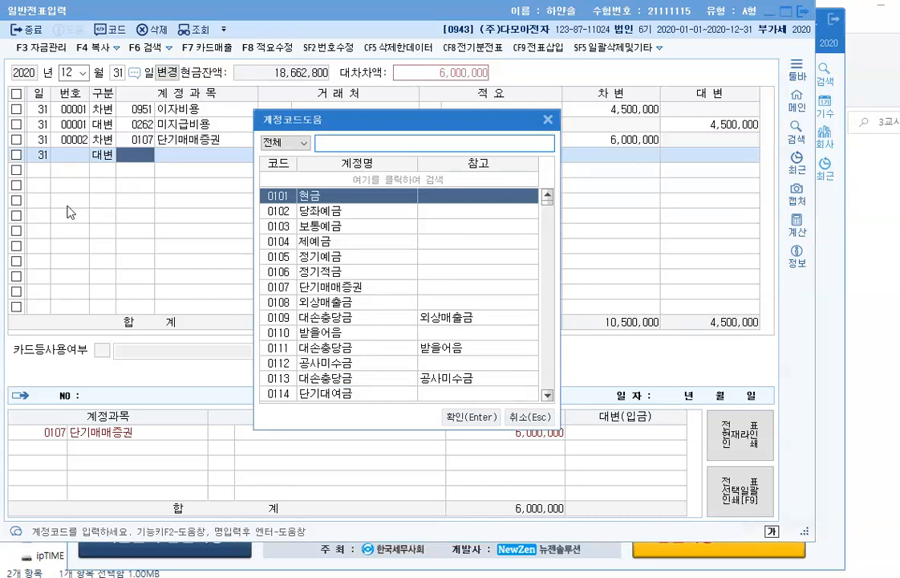
pyautogui.write('단기매')
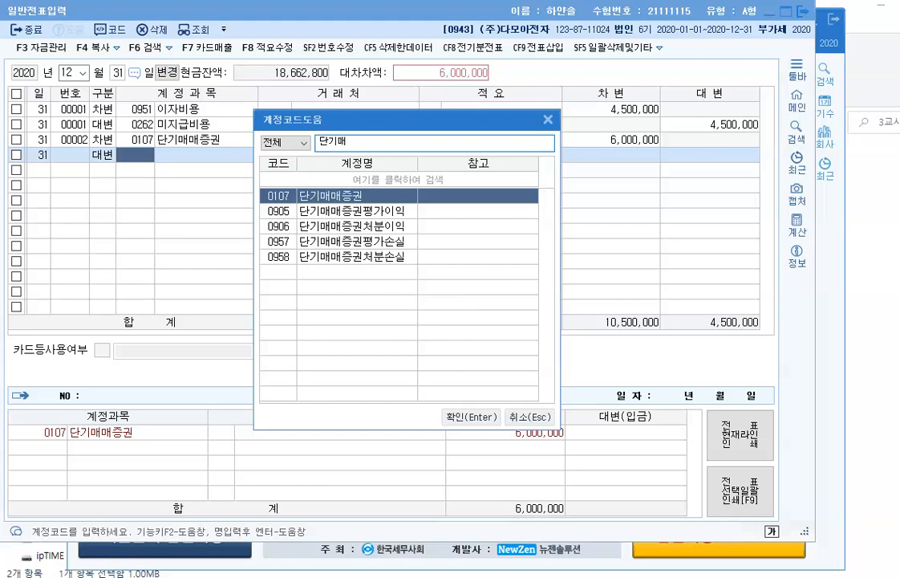
pyautogui.press('Down')
pyautogui.press('Return')
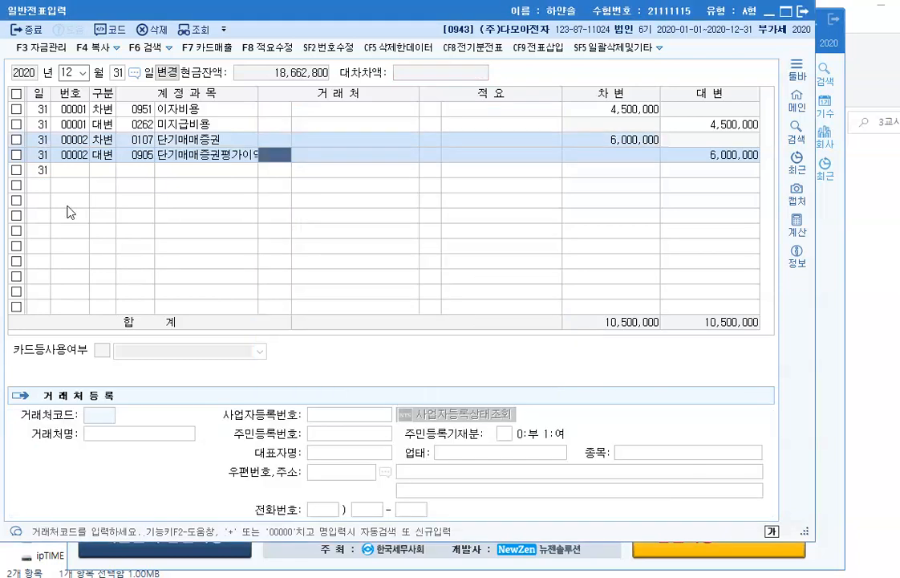
pyautogui.press('Return')
pyautogui.press('Return')
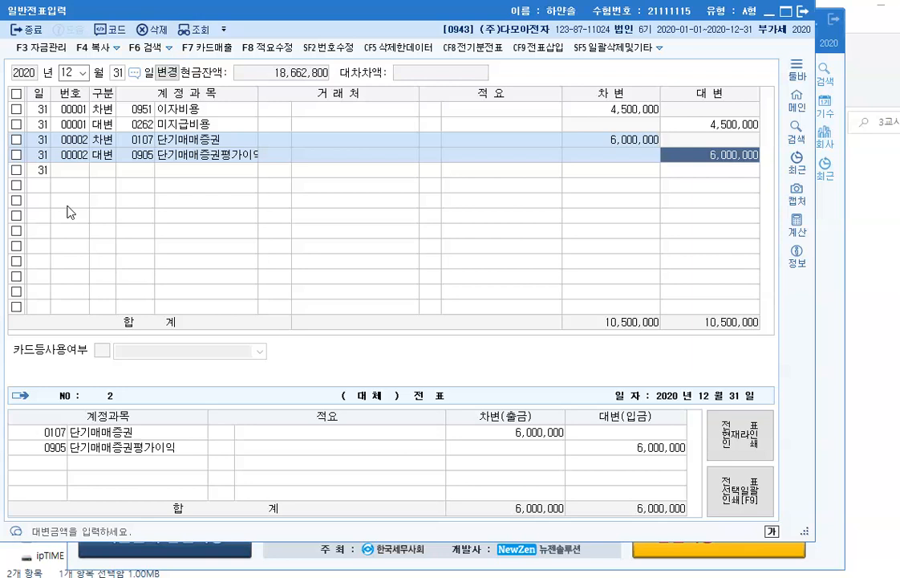
# Step: Close the general voucher entry and load 결산자료입력 for January to December 2020
pyautogui.click(800, 18)
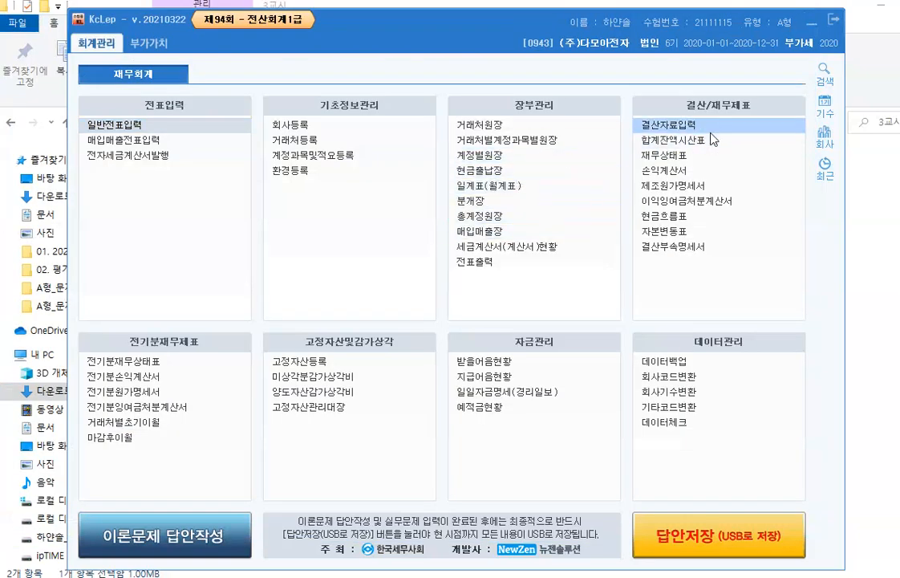
pyautogui.click(682, 126)
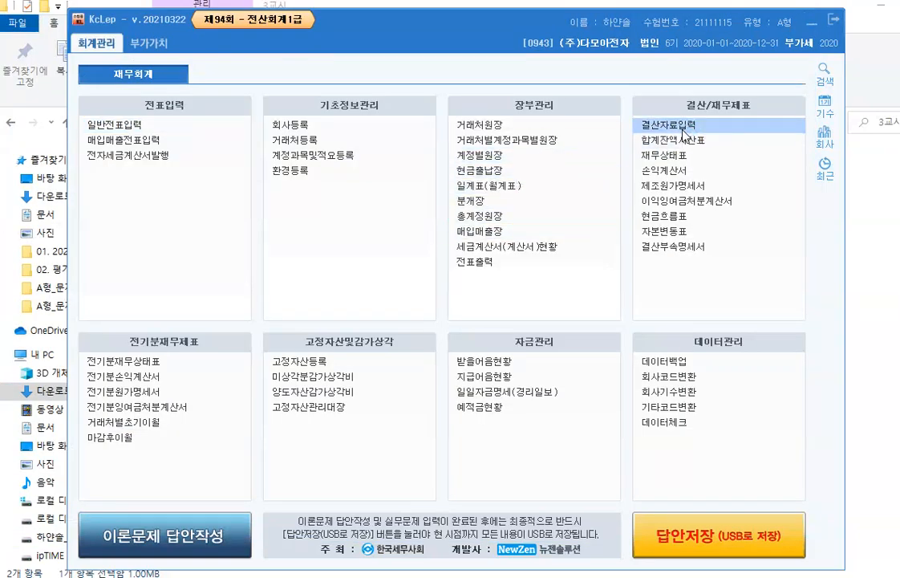
pyautogui.click(195, 88)
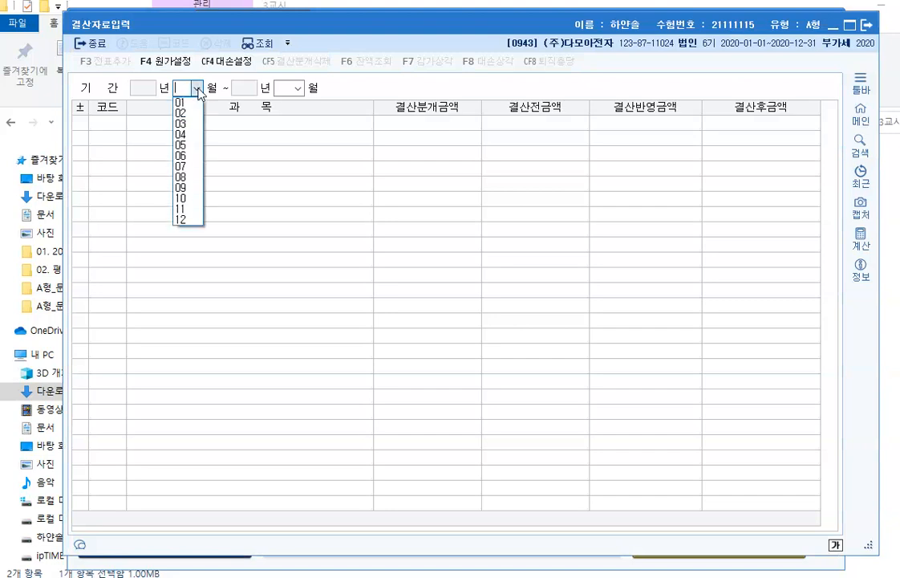
pyautogui.click(189, 104)
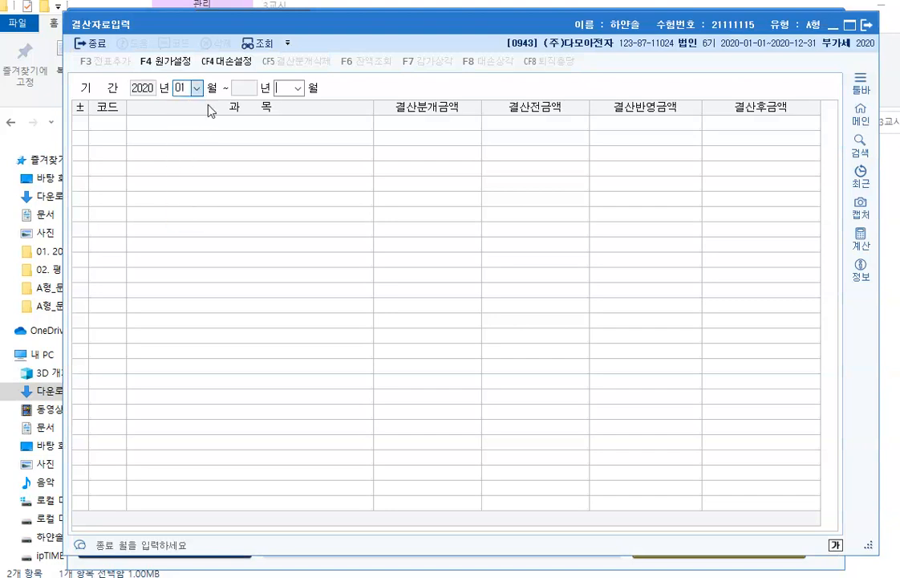
pyautogui.click(297, 89)
pyautogui.click(287, 219)
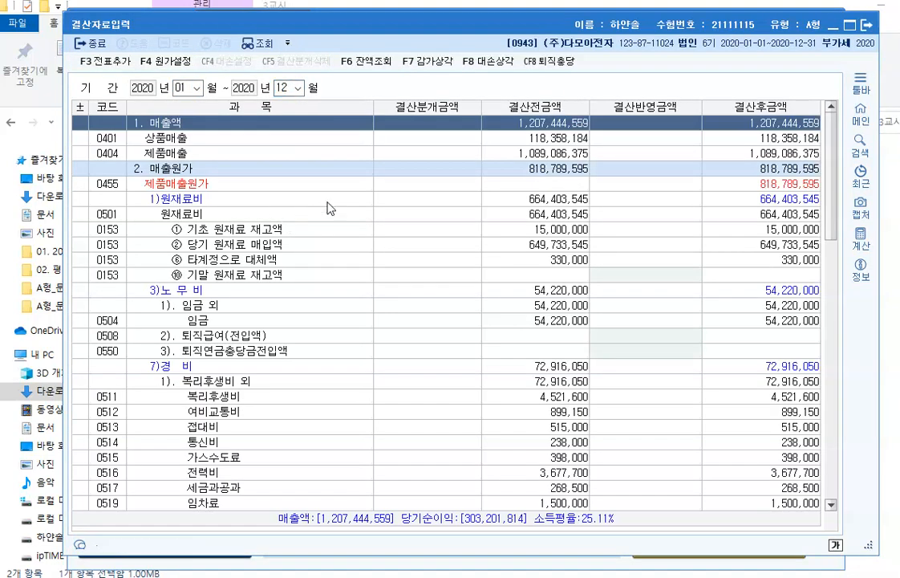
# Step: In 대손상각, set the additional allowance for 단기대여금, 미수금 and 선급금 to 0, and apply the 1.00% bad-debt amounts to the closing data
pyautogui.click(489, 61)
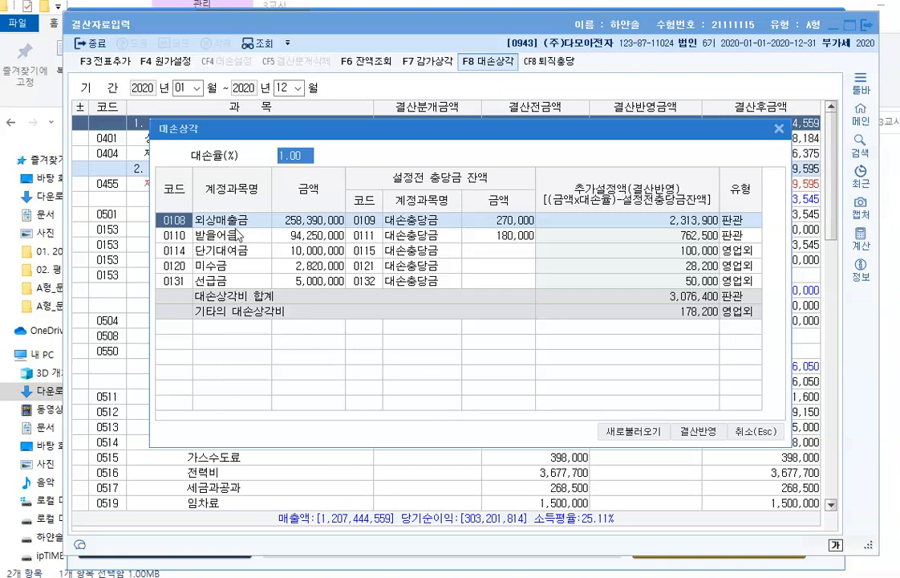
pyautogui.press('Return')
pyautogui.press('Return')
pyautogui.press('Return')
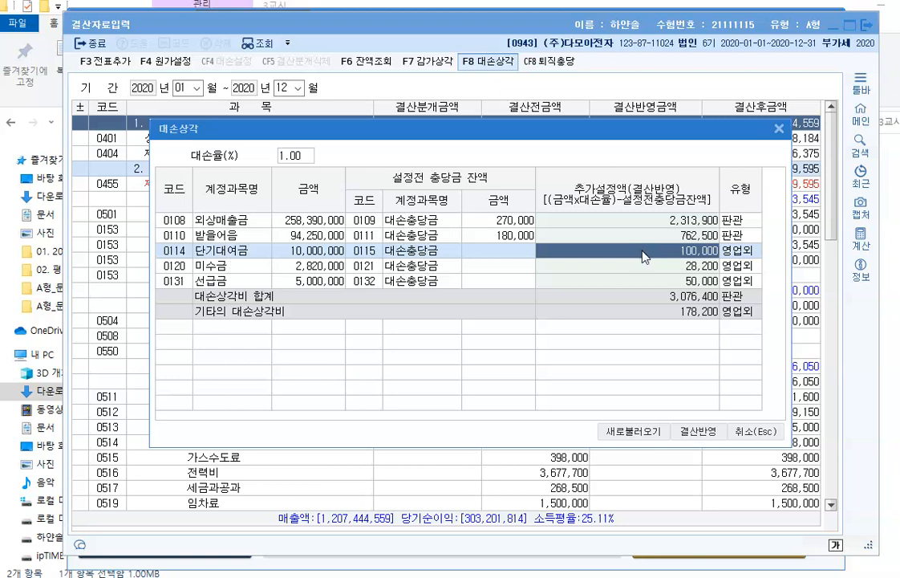
pyautogui.write('0')
pyautogui.press('Return')
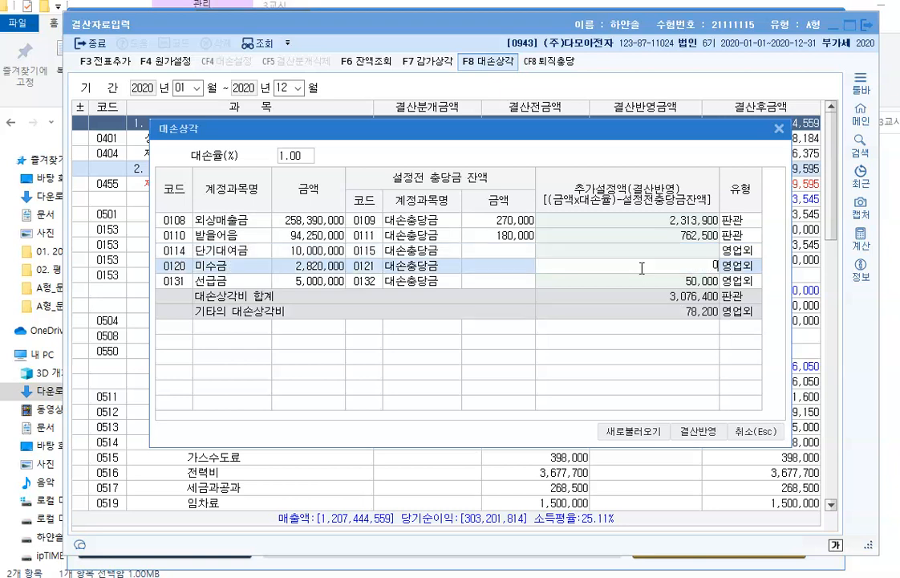
pyautogui.write('0')
pyautogui.press('Return')
pyautogui.write('0')
pyautogui.press('Return')
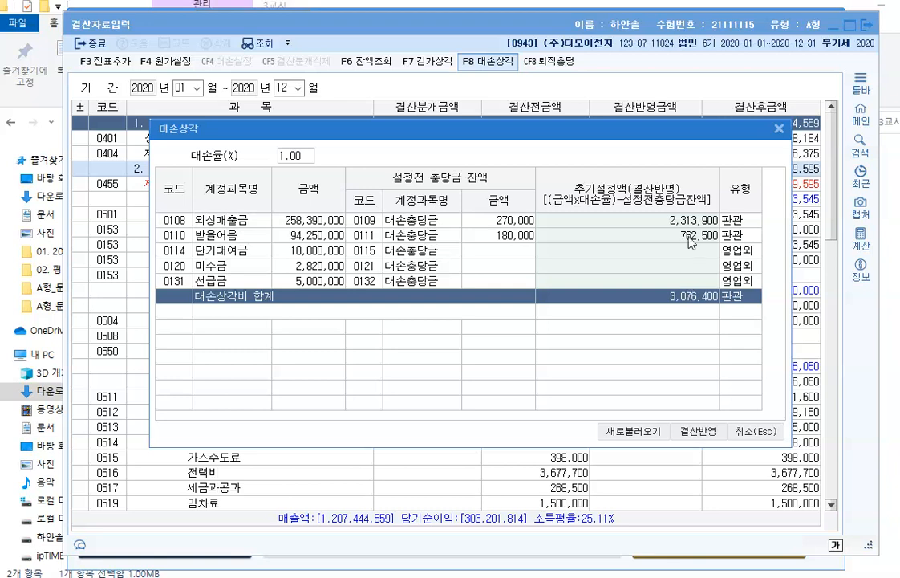
pyautogui.click(690, 433)
# Step: Check the 결산반영금액 entries for 외상매출금 and 받을어음 under 대손상각 in the selling and administrative expenses
pyautogui.scroll(-2, 536, 426)
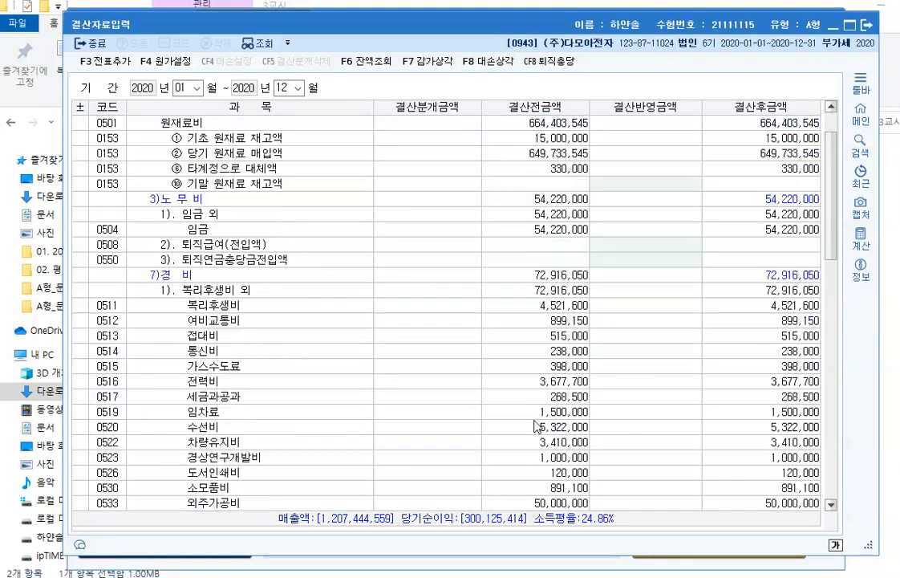
pyautogui.scroll(-1, 536, 425)
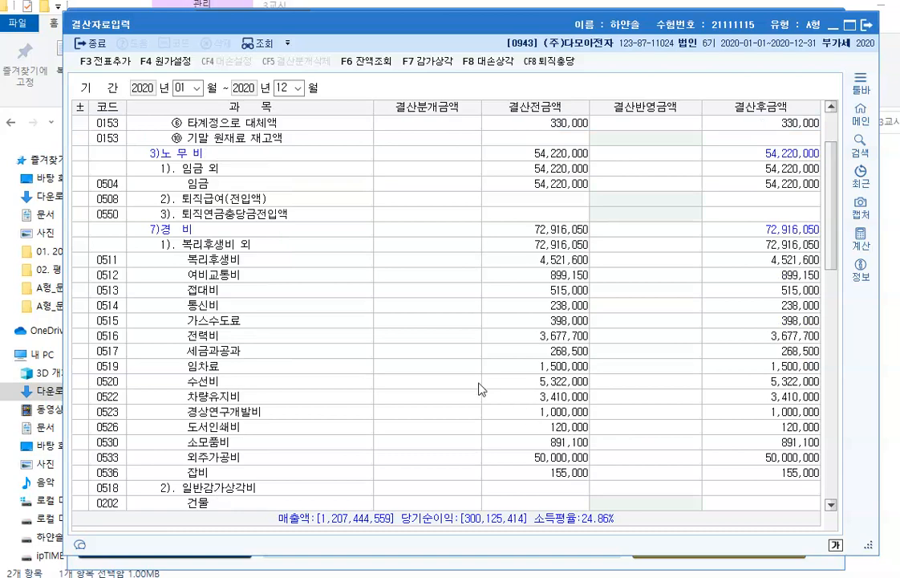
pyautogui.scroll(2, 480, 390)
pyautogui.scroll(-7, 480, 390)
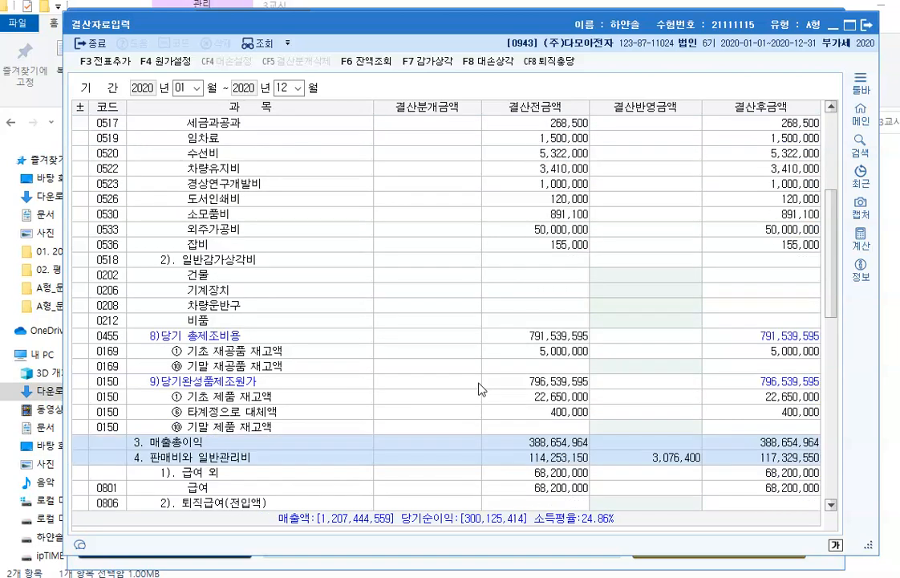
pyautogui.scroll(-6, 480, 390)
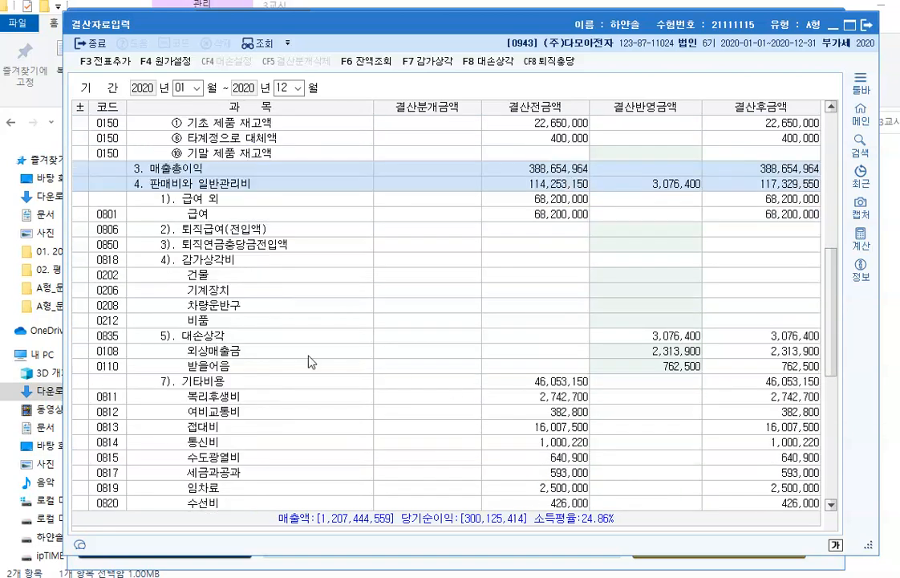
pyautogui.click(274, 342)
pyautogui.click(278, 352)
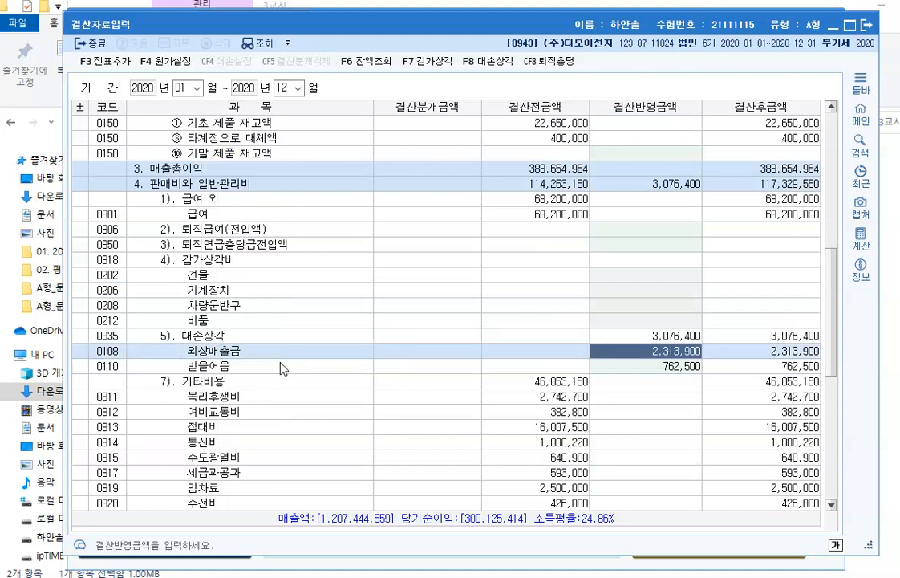
pyautogui.click(280, 369)
pyautogui.click(646, 353)
pyautogui.click(652, 370)
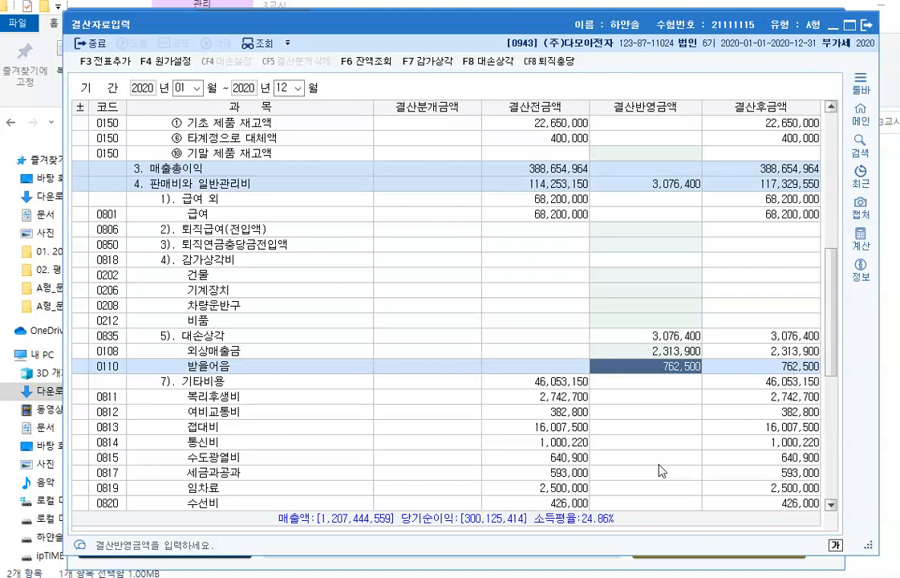
# Step: Generate the automatic closing vouchers from the closing data and close 결산자료입력
pyautogui.click(104, 68)
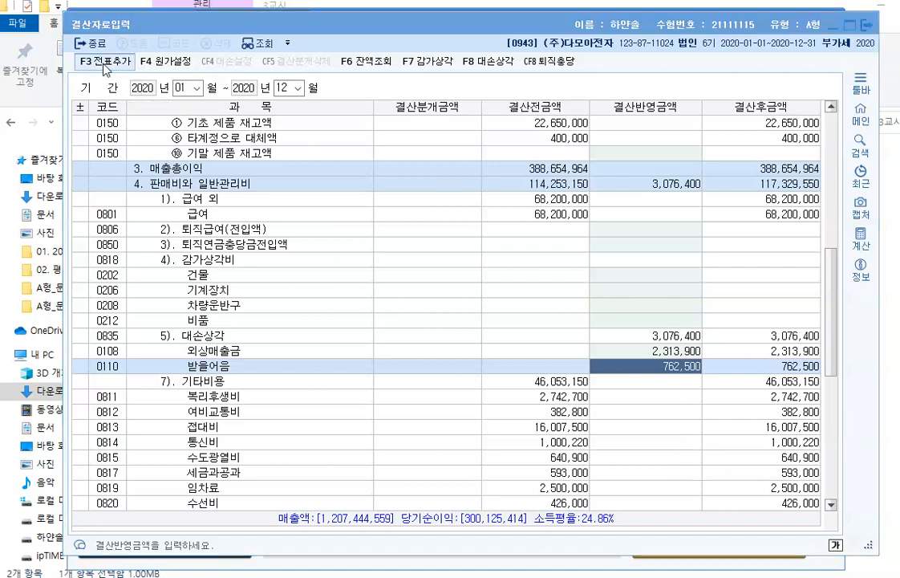
pyautogui.click(521, 307)
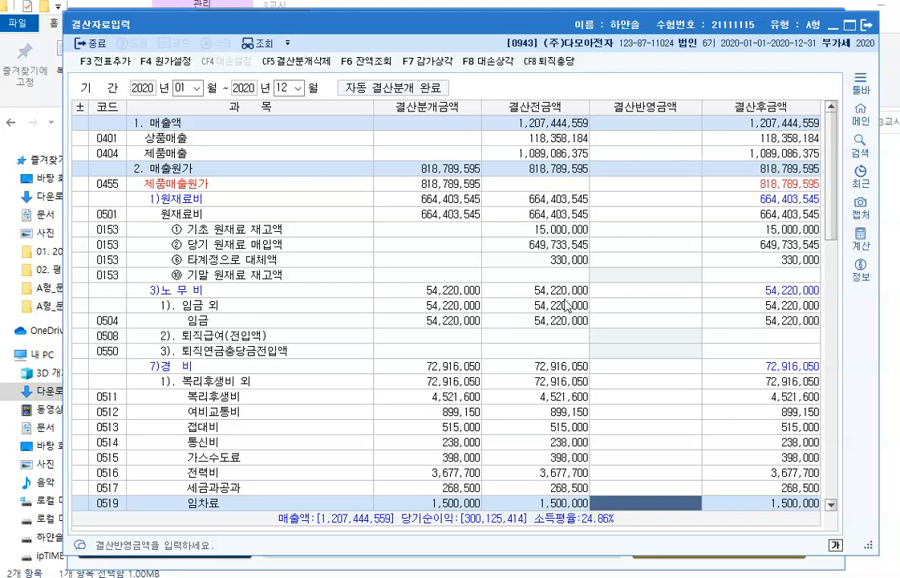
pyautogui.click(867, 26)
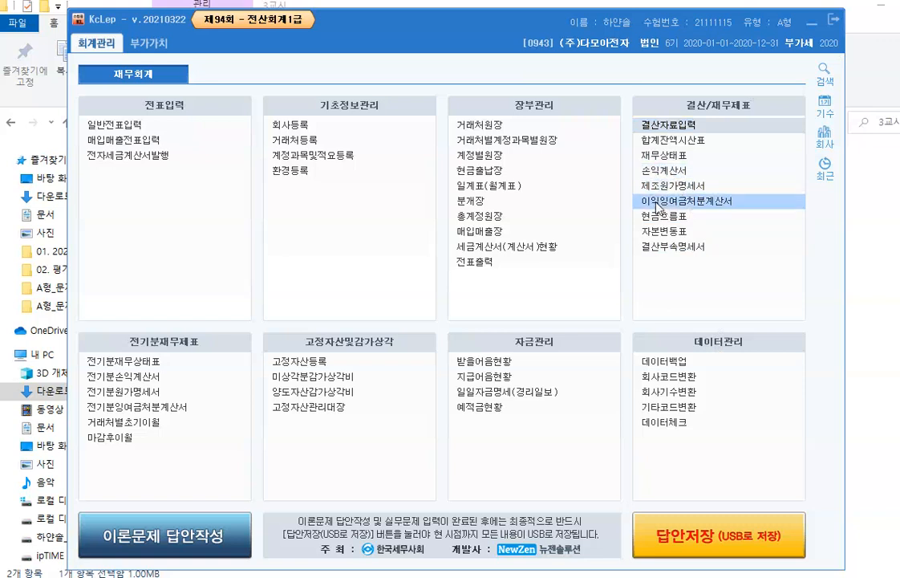
# Step: View the 재무상태표 for March 2020, compare 유동자산 with the prior year-end amount, and close the report
pyautogui.click(663, 158)
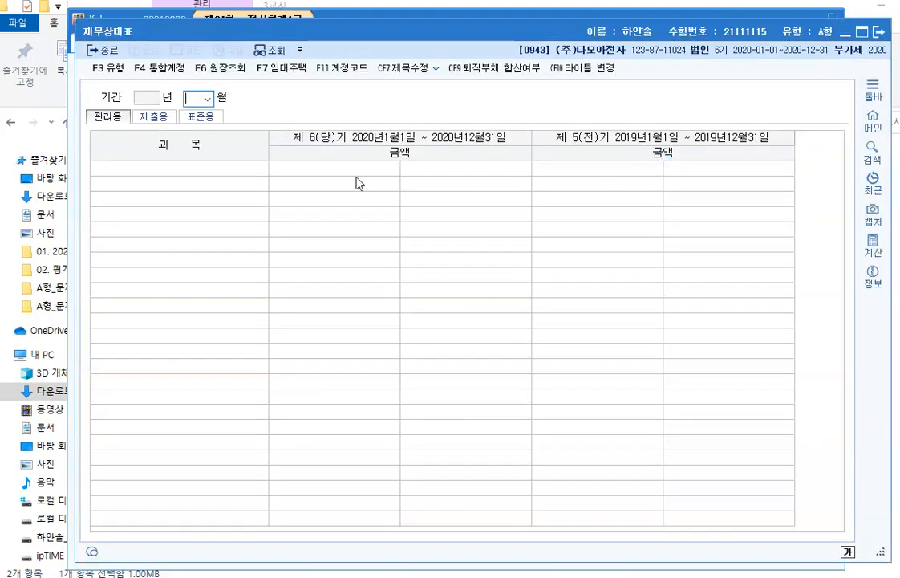
pyautogui.click(207, 98)
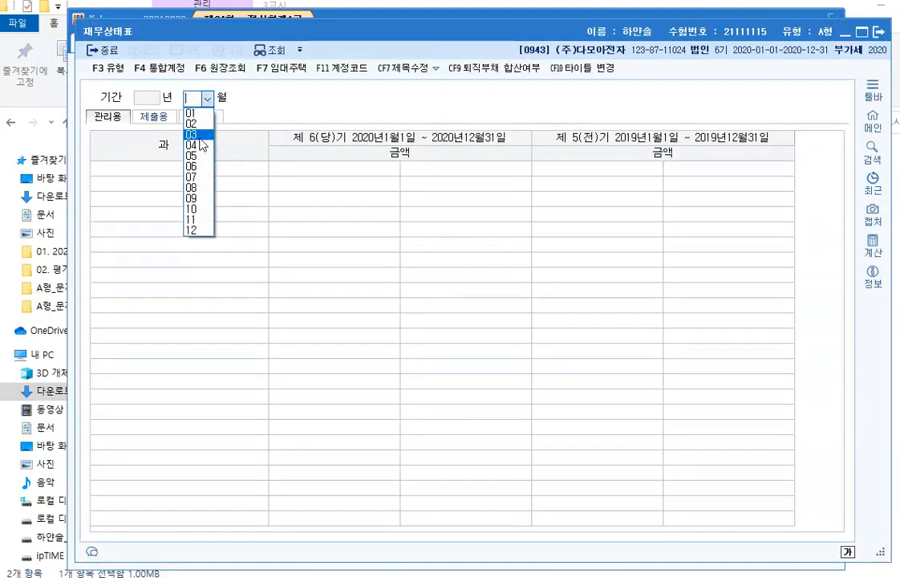
pyautogui.click(211, 137)
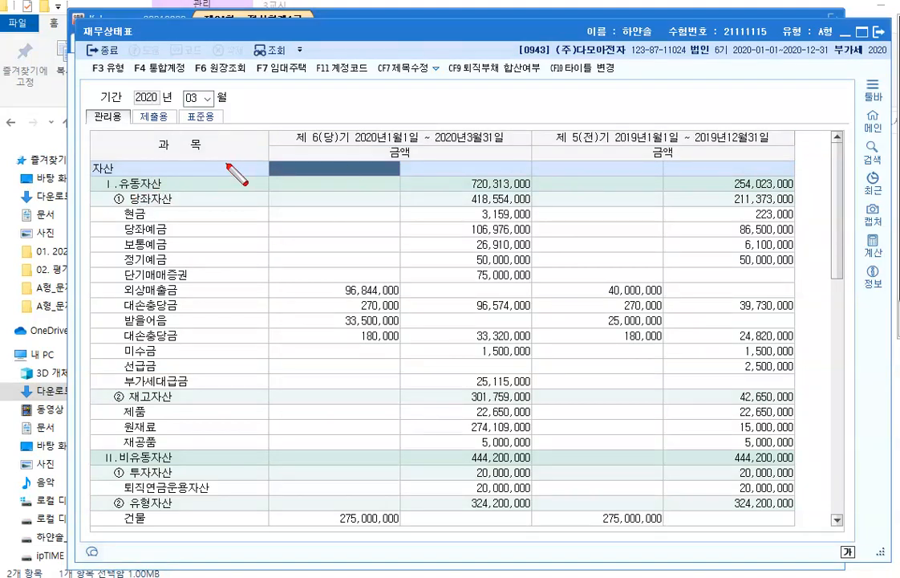
pyautogui.moveTo(109, 169)
pyautogui.mouseDown()
pyautogui.moveTo(258, 202)
pyautogui.moveTo(469, 170)
pyautogui.mouseUp()
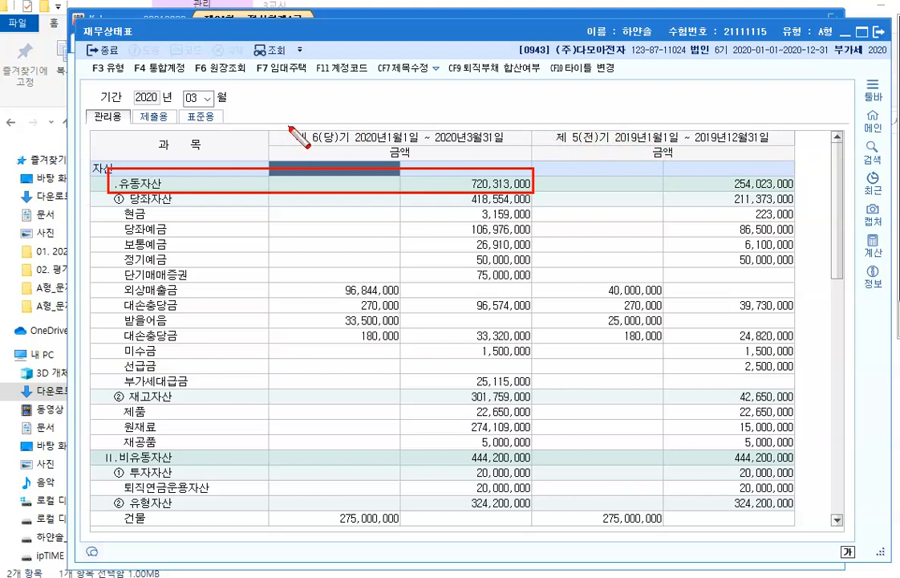
pyautogui.moveTo(353, 126)
pyautogui.mouseDown()
pyautogui.moveTo(401, 143)
pyautogui.moveTo(509, 147)
pyautogui.mouseUp()
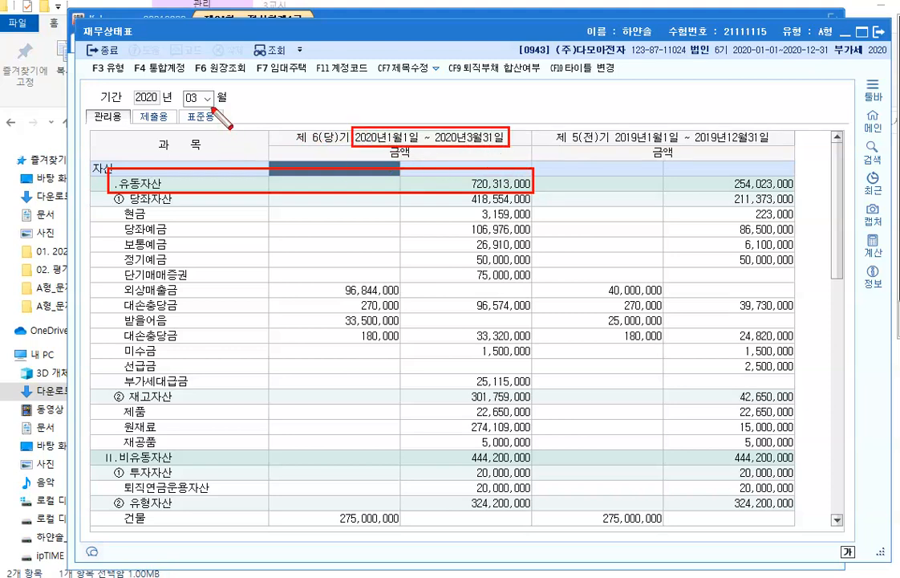
pyautogui.moveTo(170, 86)
pyautogui.mouseDown()
pyautogui.moveTo(181, 103)
pyautogui.moveTo(248, 111)
pyautogui.mouseUp()
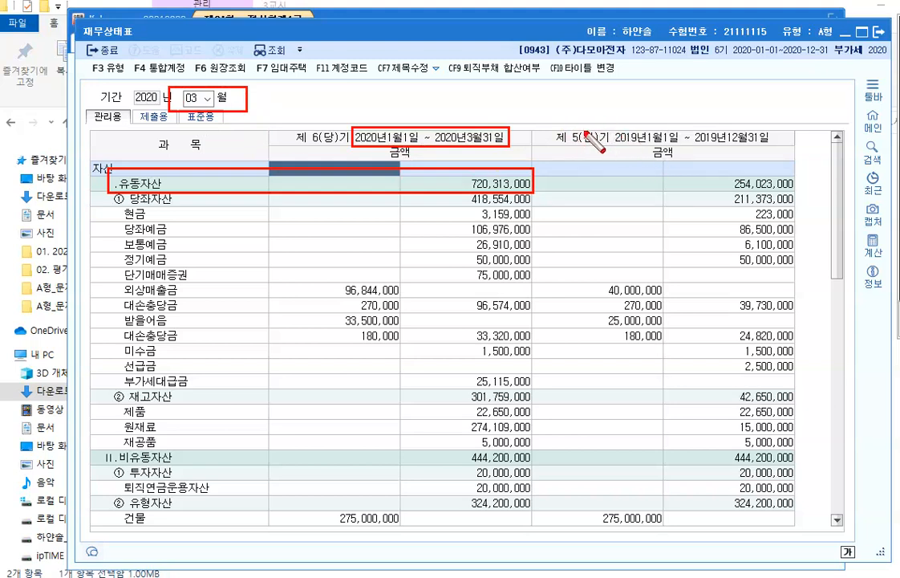
pyautogui.moveTo(613, 123)
pyautogui.mouseDown()
pyautogui.moveTo(699, 150)
pyautogui.moveTo(775, 150)
pyautogui.mouseUp()
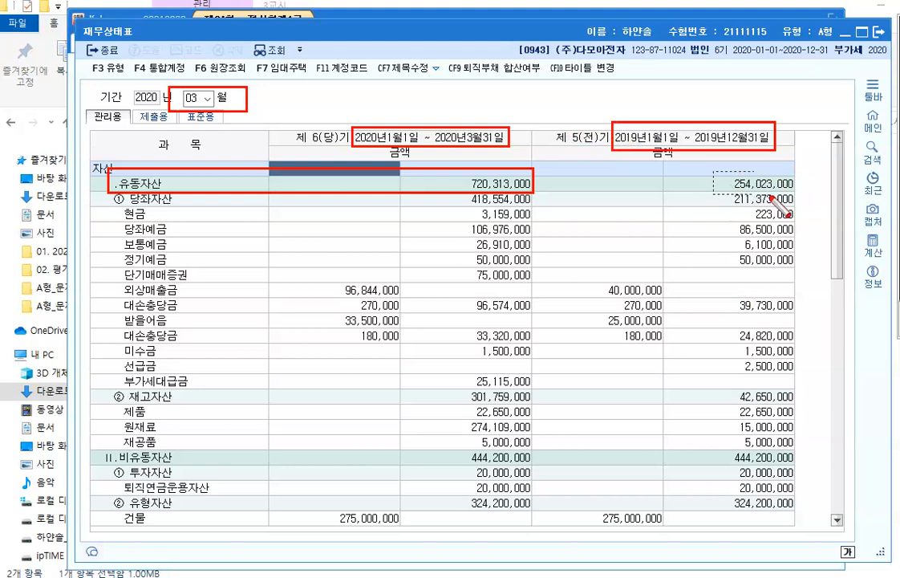
pyautogui.moveTo(713, 171); pyautogui.dragTo(802, 191)
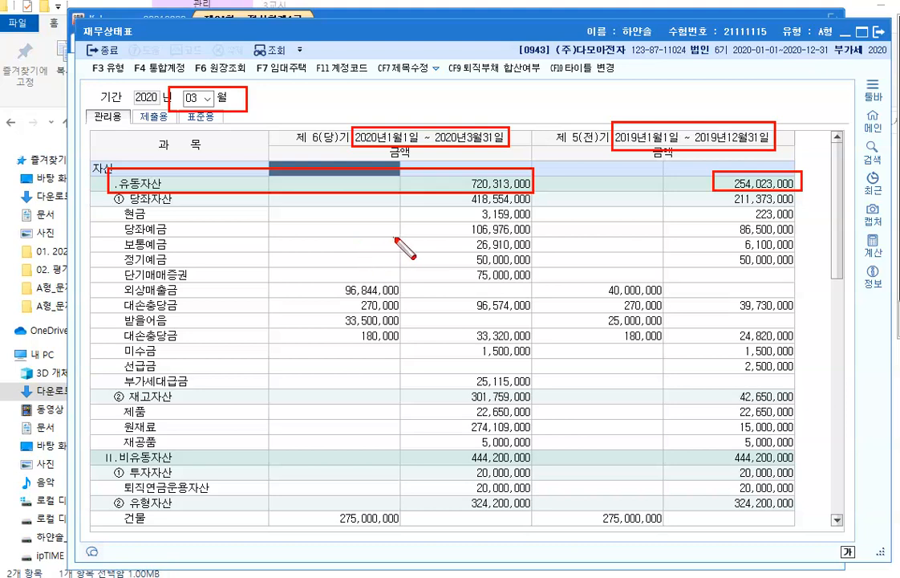
pyautogui.press('Escape')
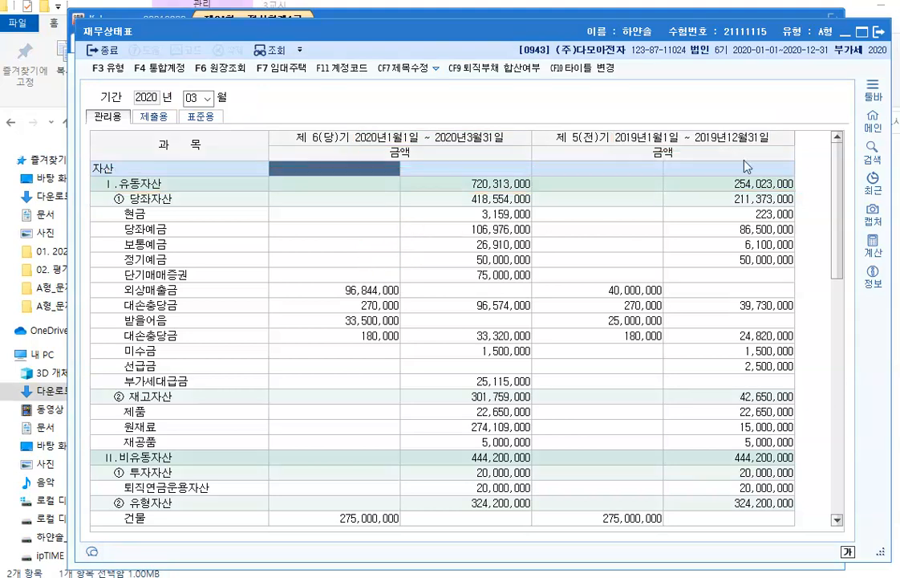
pyautogui.click(880, 32)
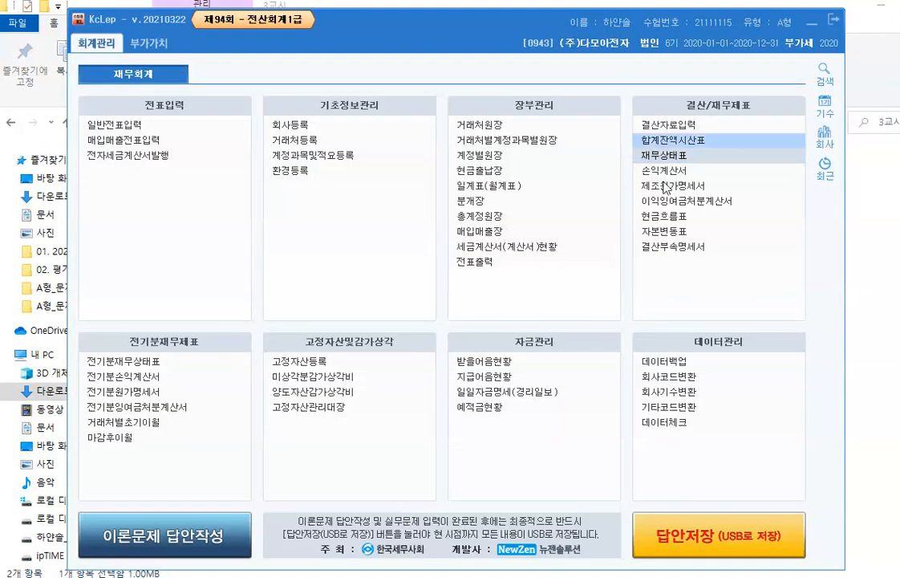
# Step: Open the monthly 총계정원장 and set its period from 1 January to 30 June 2020
pyautogui.click(498, 219)
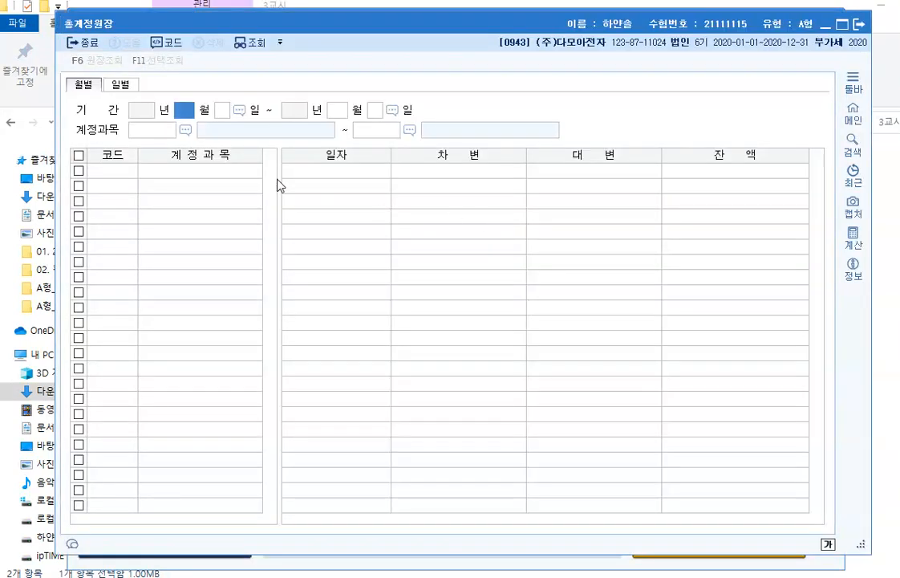
pyautogui.write('1')
pyautogui.press('Return')
pyautogui.press('Return')
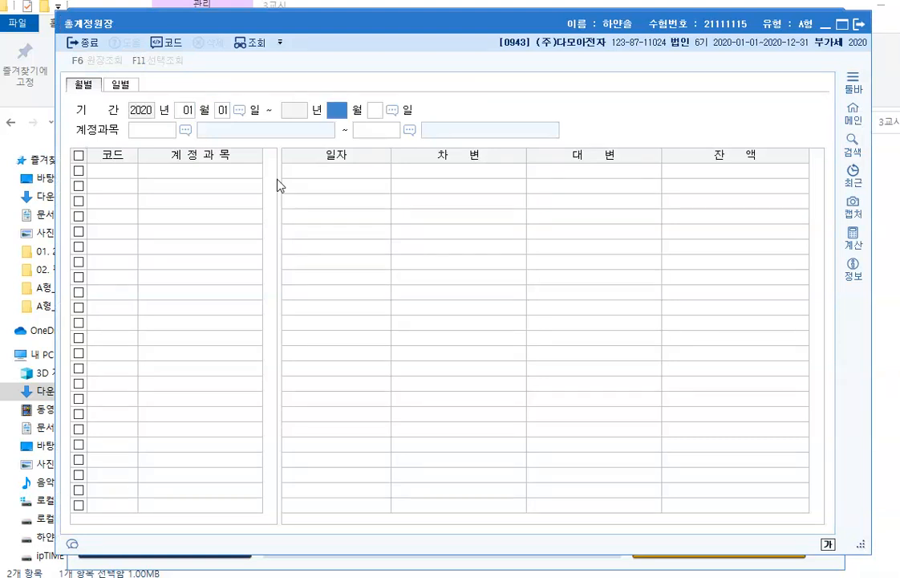
pyautogui.write('6')
pyautogui.press('Return')
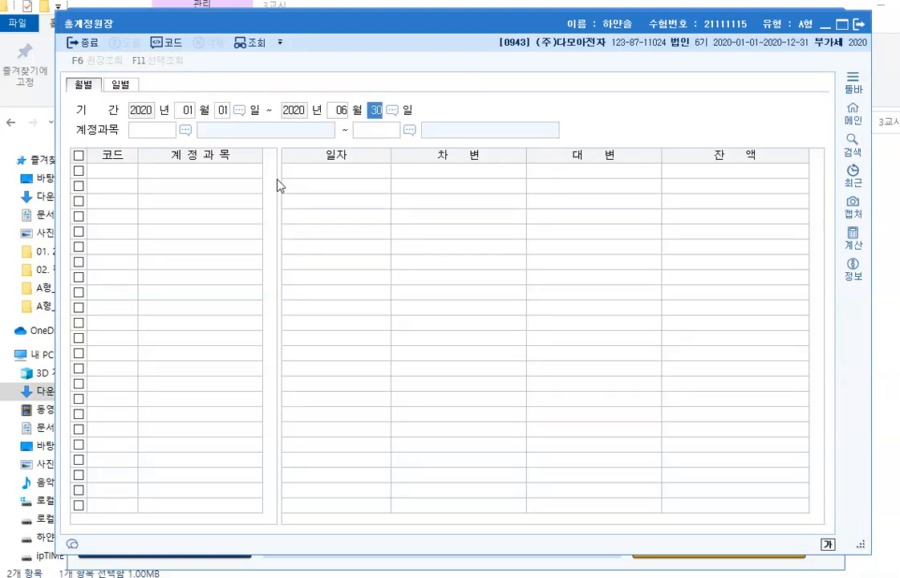
pyautogui.press('Return')
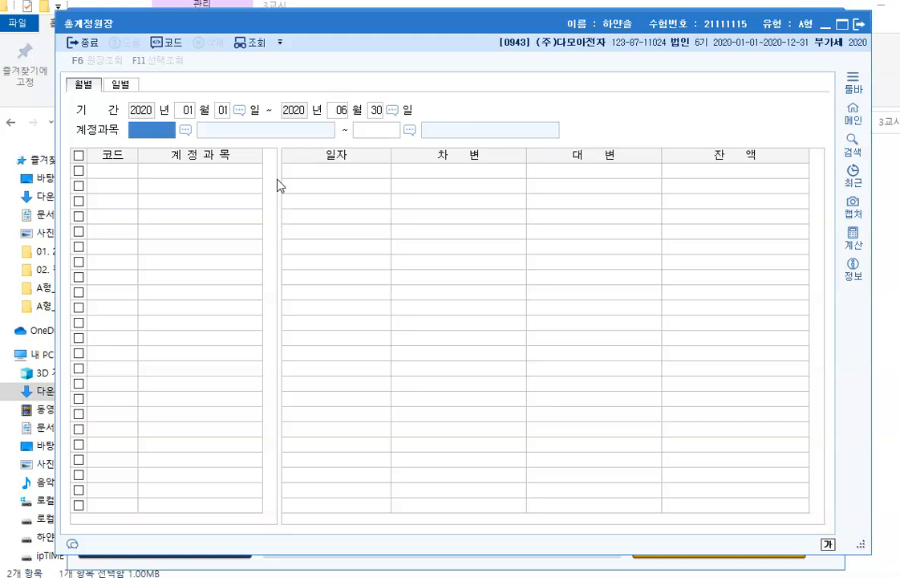
# Step: Try to query the ledger for the account range 0404 제품매출 to 0401 상품매출
pyautogui.write('404')
pyautogui.press('Return')
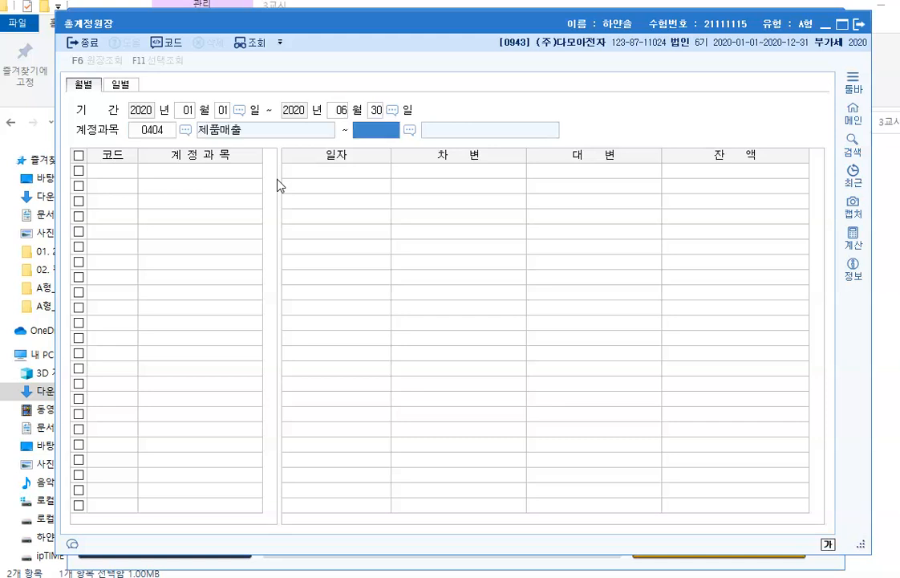
pyautogui.write('401')
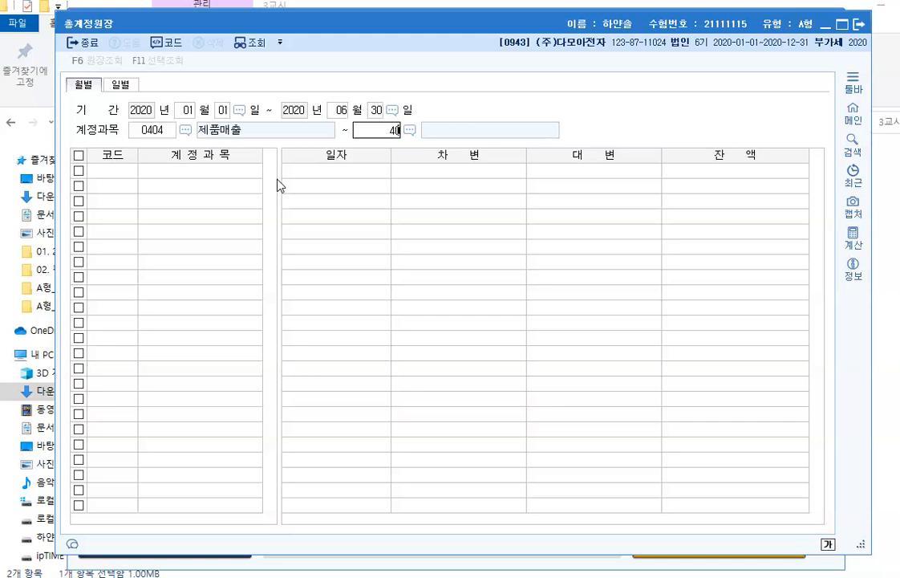
pyautogui.press('Return')
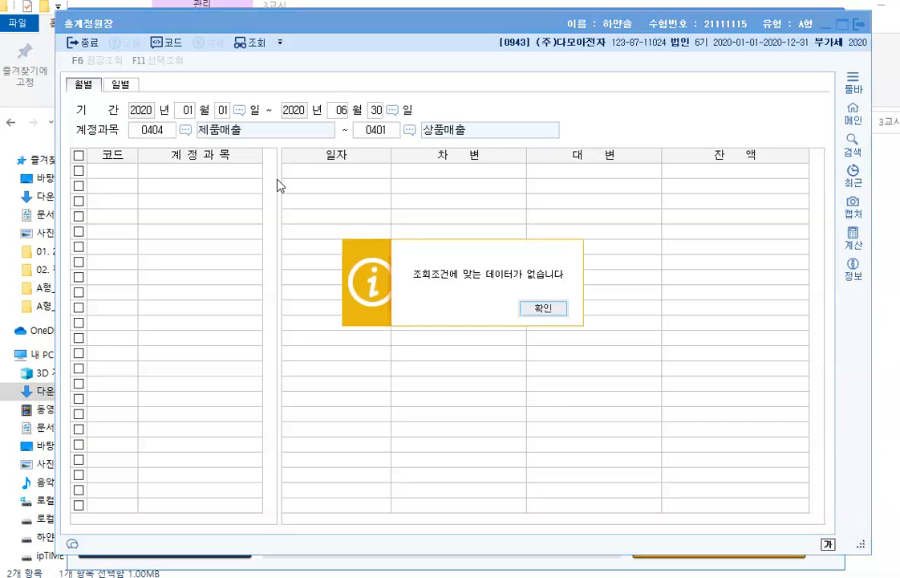
# Step: Query the monthly ledger for account 0404 제품매출 only, compare the January and March 2020 sales, and close the ledger
pyautogui.click(551, 312)
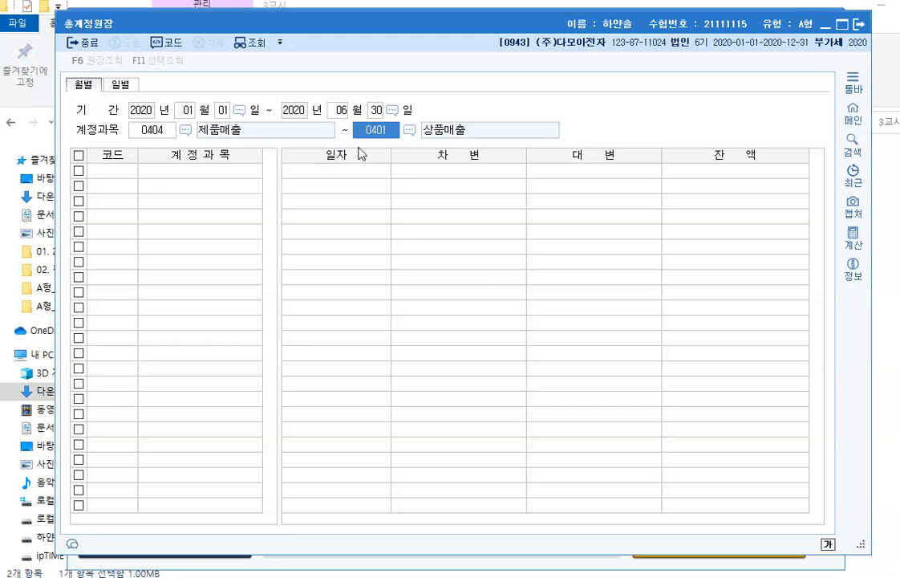
pyautogui.write('0404')
pyautogui.press('Return')
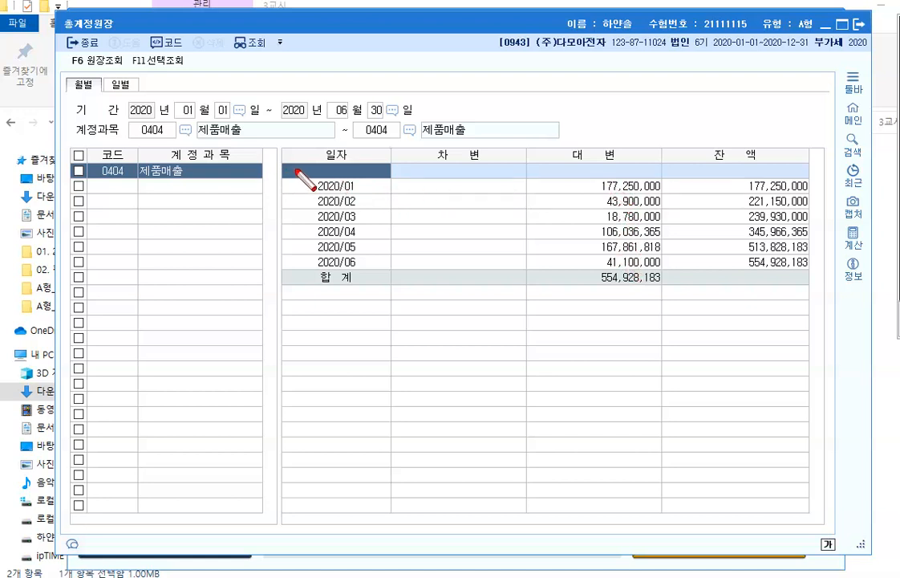
pyautogui.moveTo(641, 198); pyautogui.dragTo(665, 196)
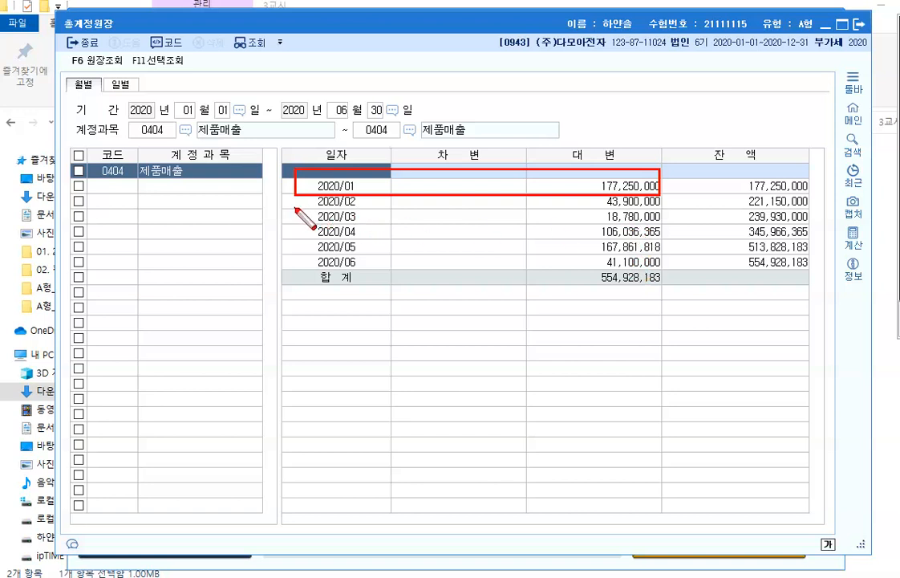
pyautogui.moveTo(295, 208); pyautogui.dragTo(664, 223)
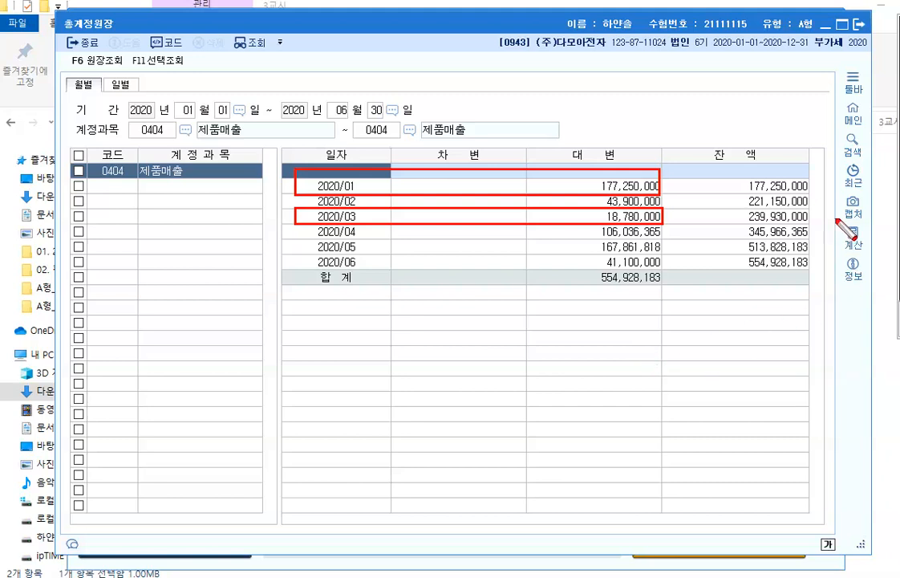
pyautogui.press('Escape')
pyautogui.click(858, 25)
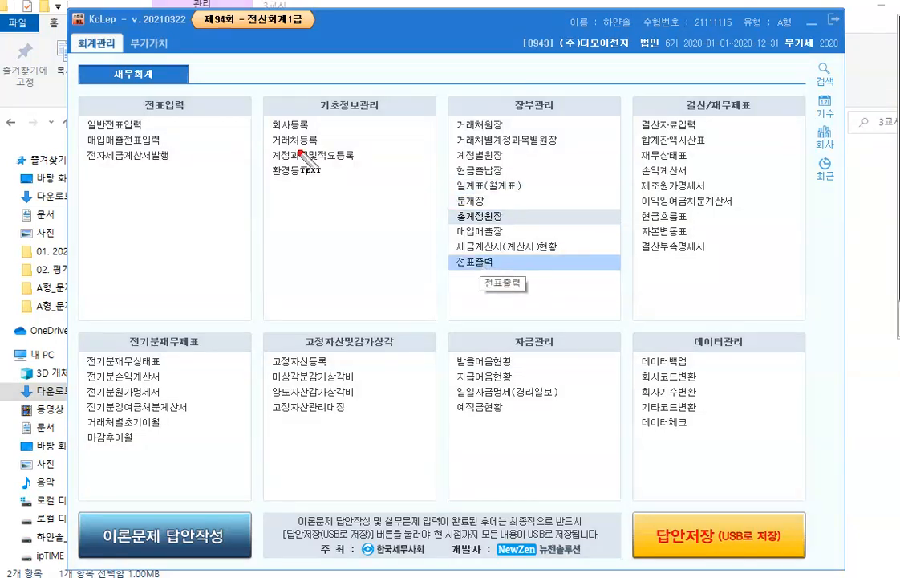
pyautogui.click(196, 215)
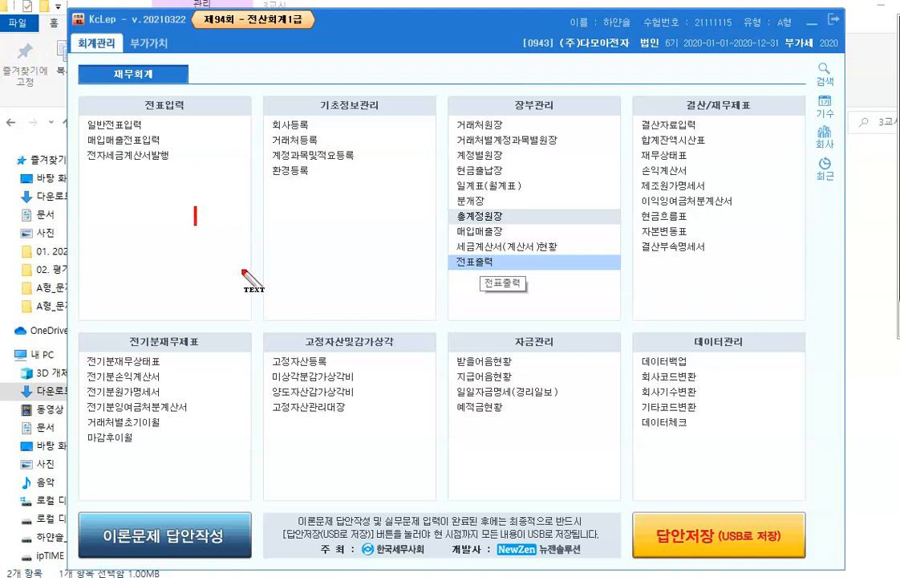
pyautogui.write('매입')
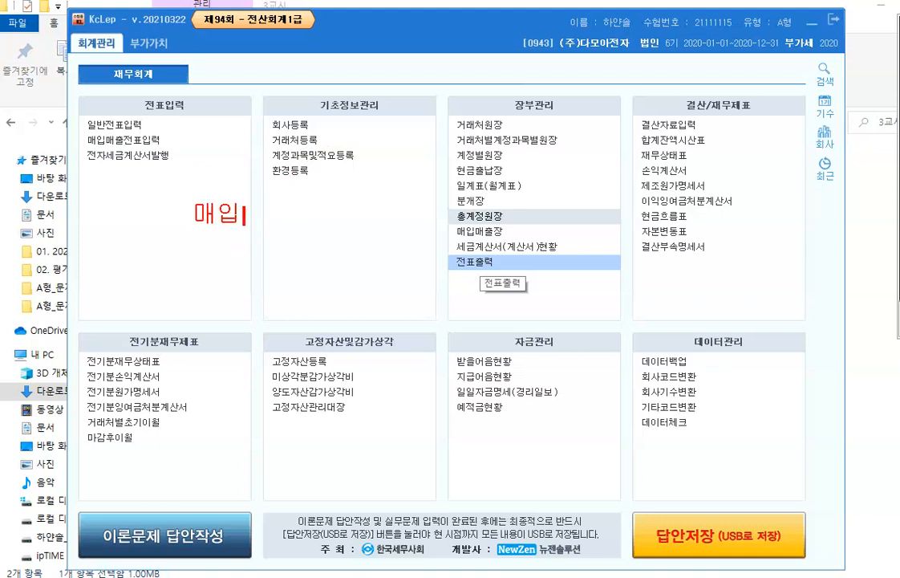
pyautogui.write('매출')
pyautogui.press('BackSpace')
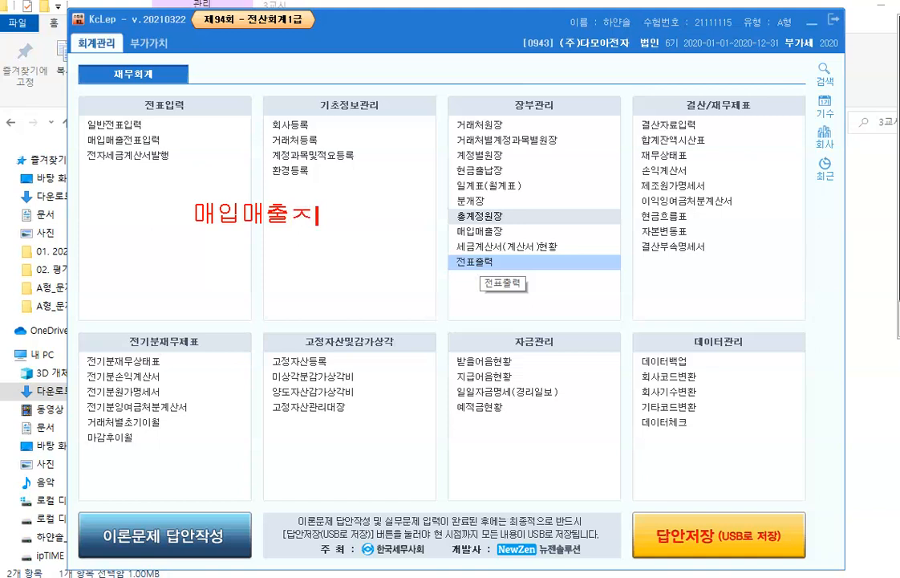
pyautogui.write('전표입력')
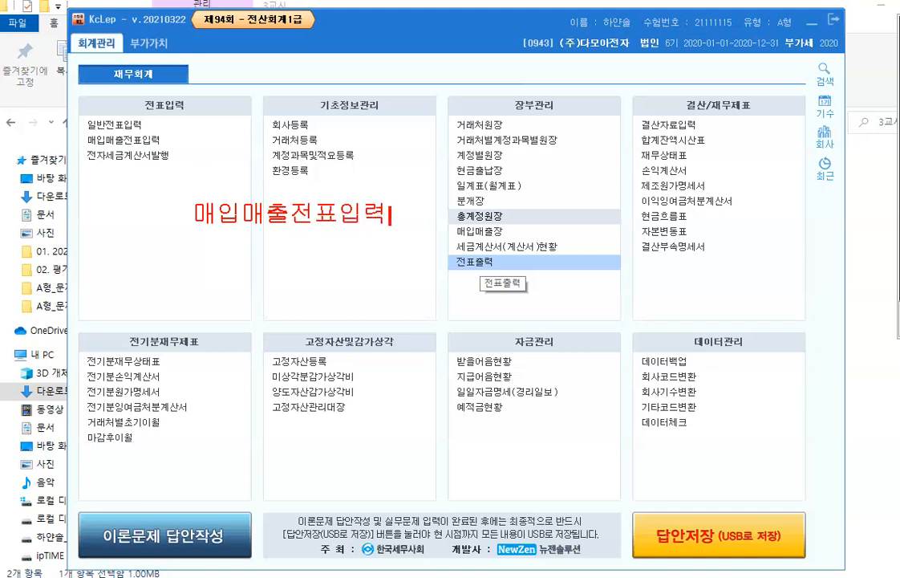
pyautogui.press('Return')
pyautogui.write('부가')
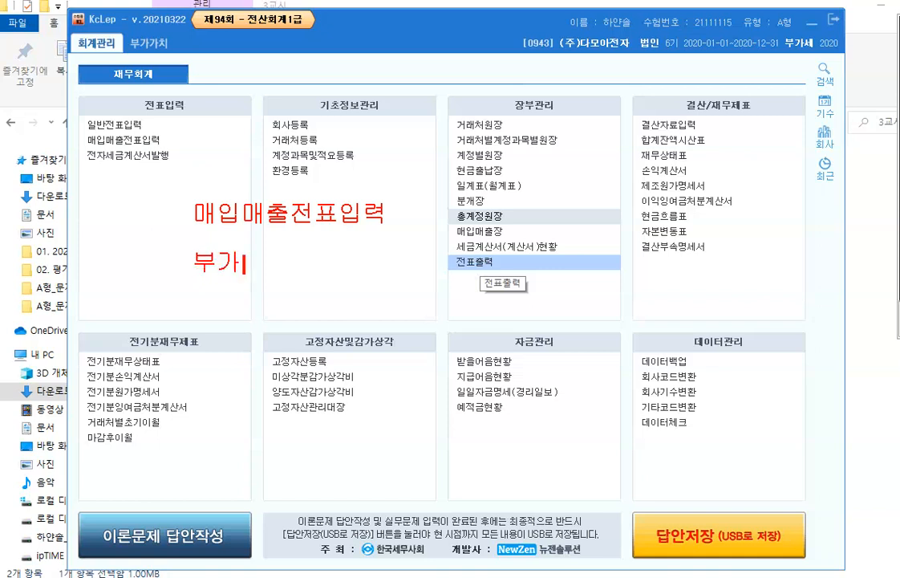
pyautogui.write('유형')
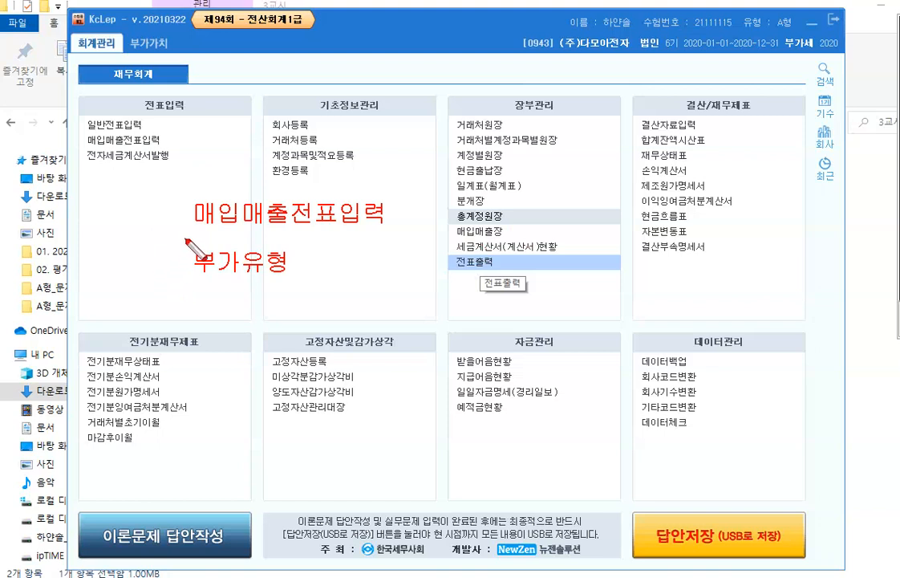
pyautogui.moveTo(185, 239); pyautogui.dragTo(295, 280)
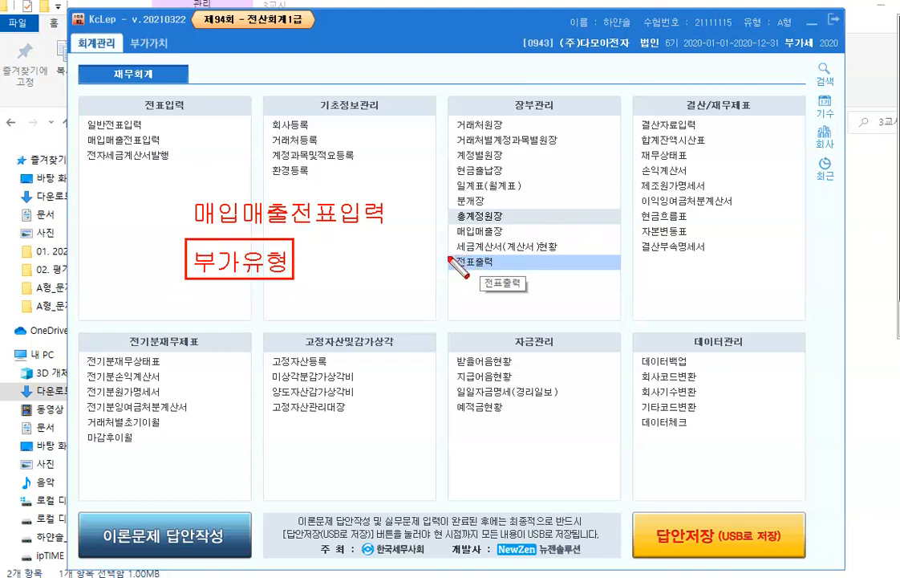
pyautogui.moveTo(443, 223); pyautogui.dragTo(527, 242)
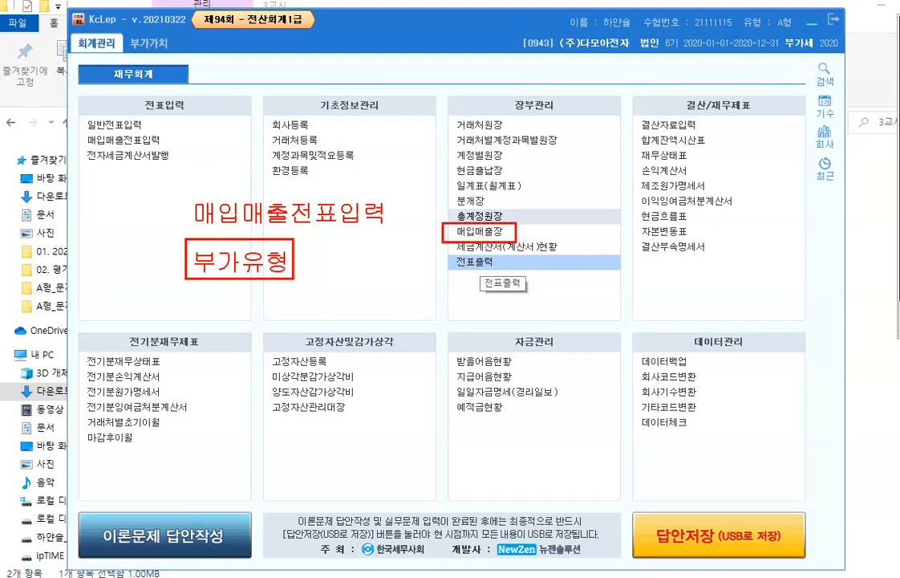
pyautogui.moveTo(293, 263); pyautogui.dragTo(444, 235)
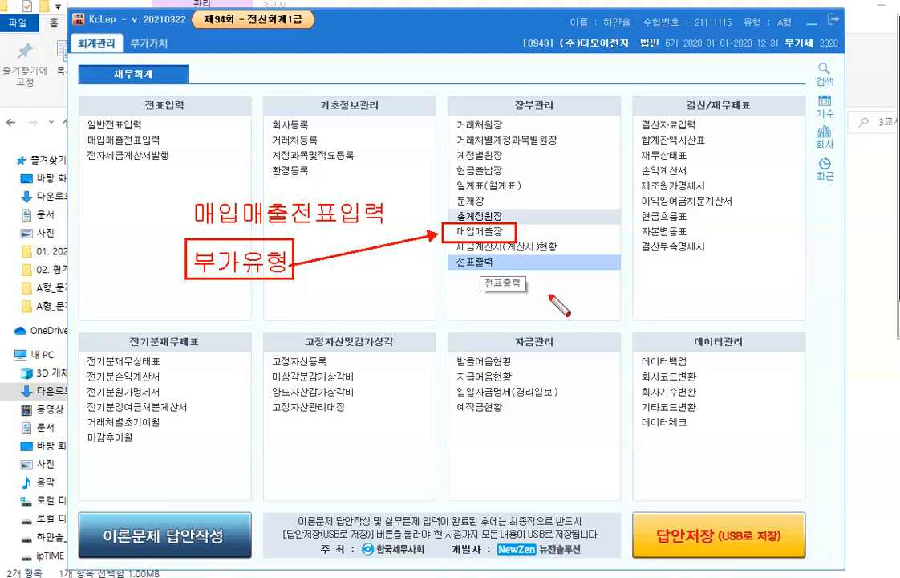
pyautogui.press('Escape')
# Step: Open 매입매출장 for 1 April to 30 June 2020 and list the 매출 entries of type 22.현과
pyautogui.click(482, 231)
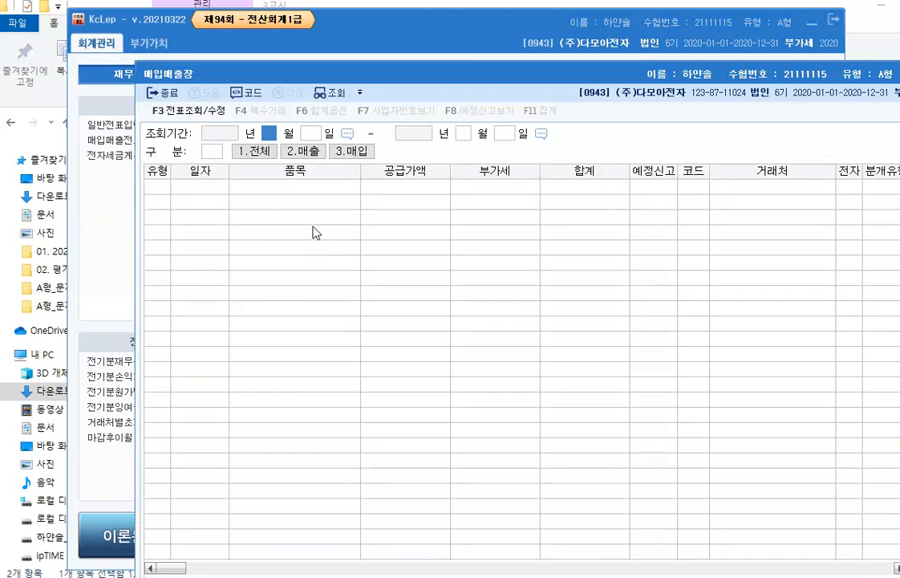
pyautogui.write('04')
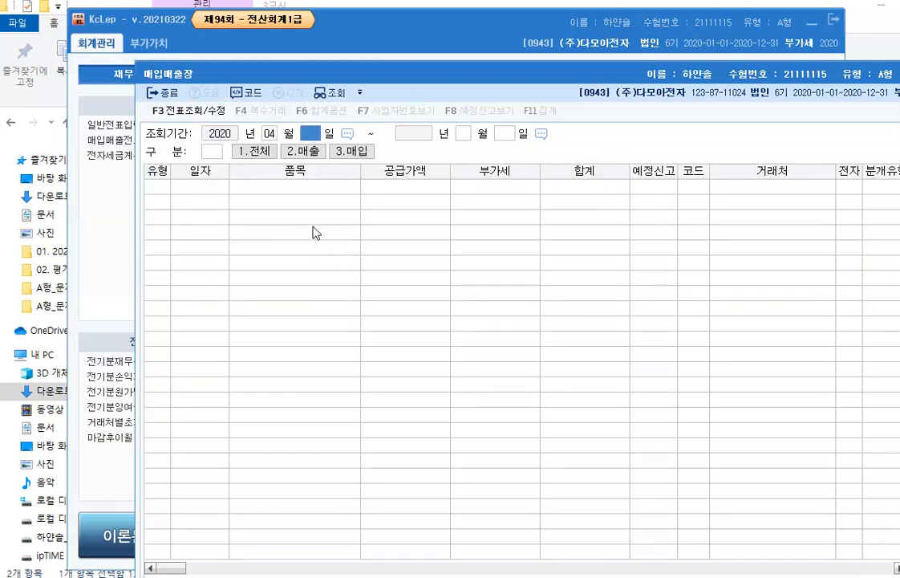
pyautogui.write('01')
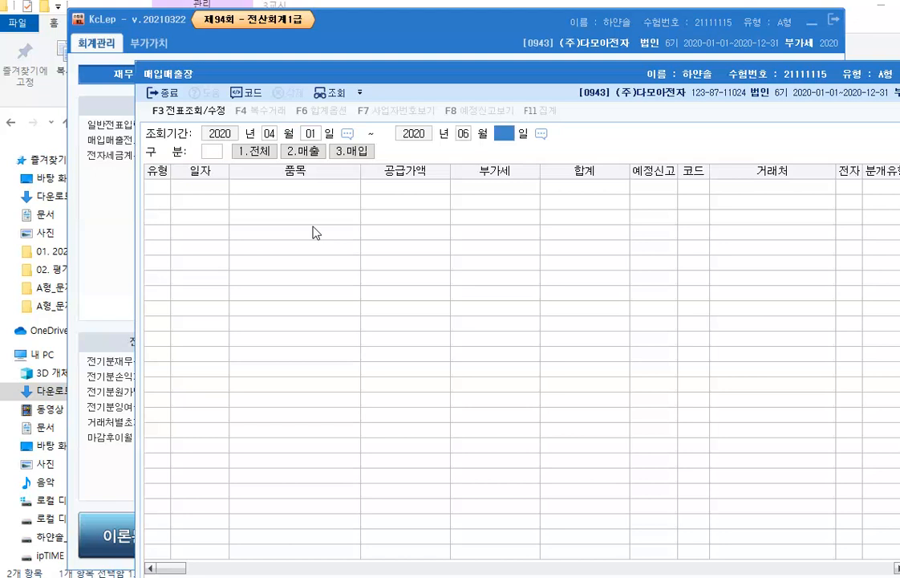
pyautogui.write('0630')
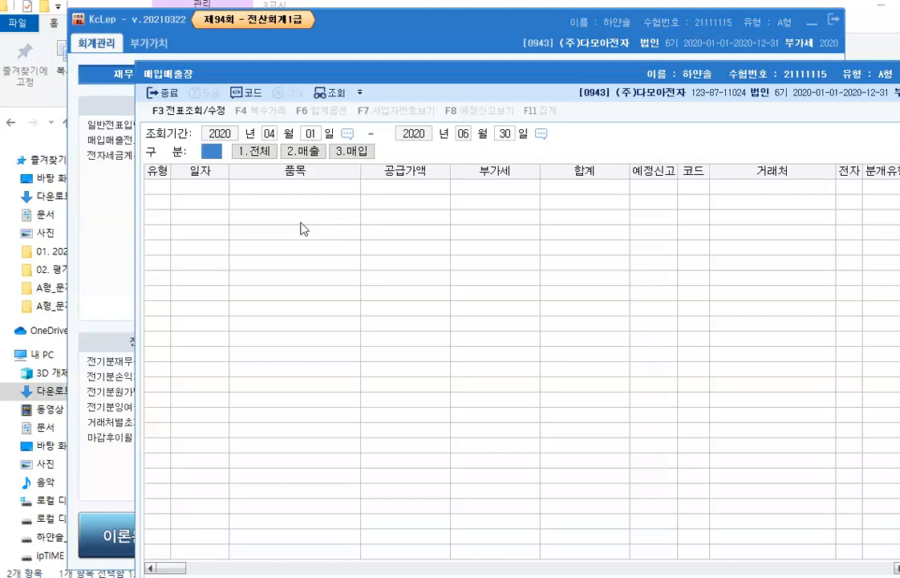
pyautogui.click(315, 157)
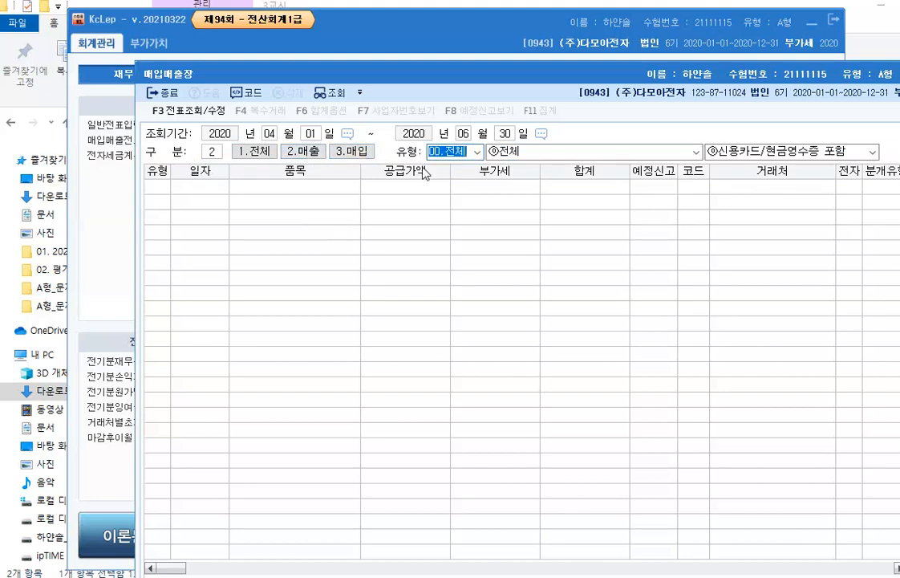
pyautogui.click(479, 152)
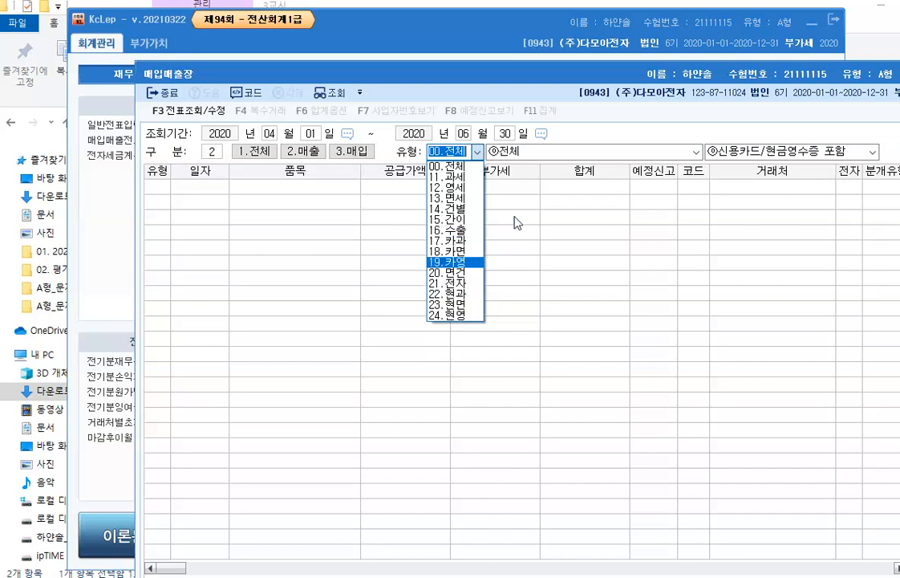
pyautogui.click(457, 294)
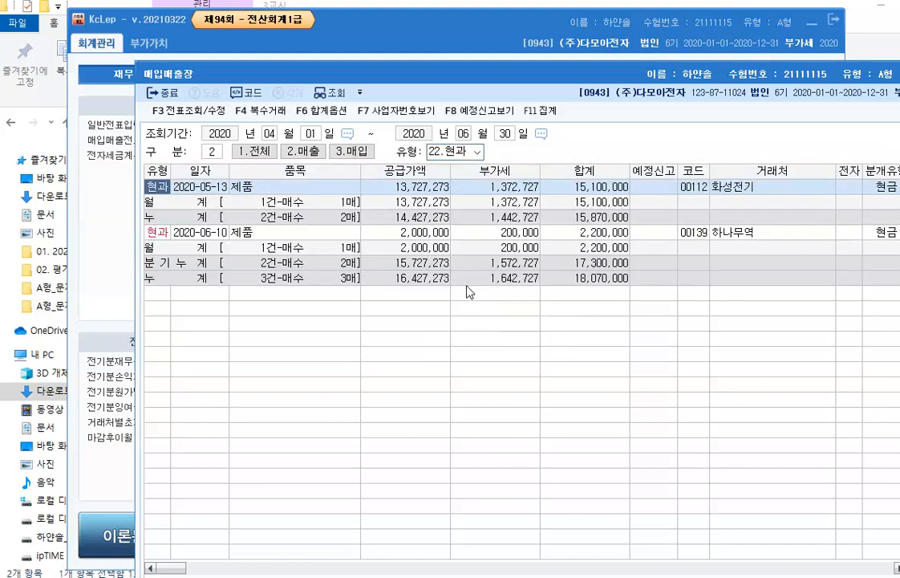
# Step: List sales of type 00.전체 with 신용카드/현금영수증 포함, and review the choices offered by the tax invoice filter
pyautogui.click(478, 152)
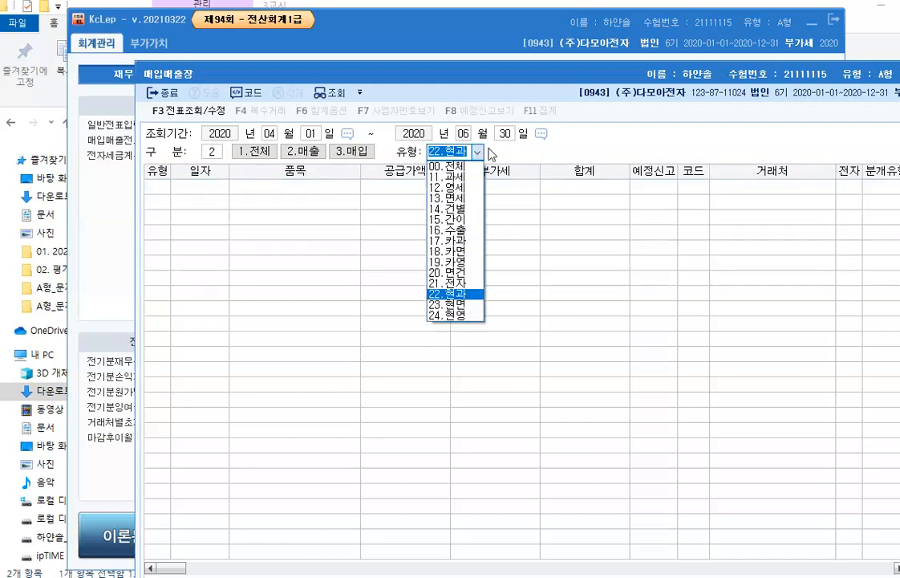
pyautogui.click(492, 154)
pyautogui.click(477, 152)
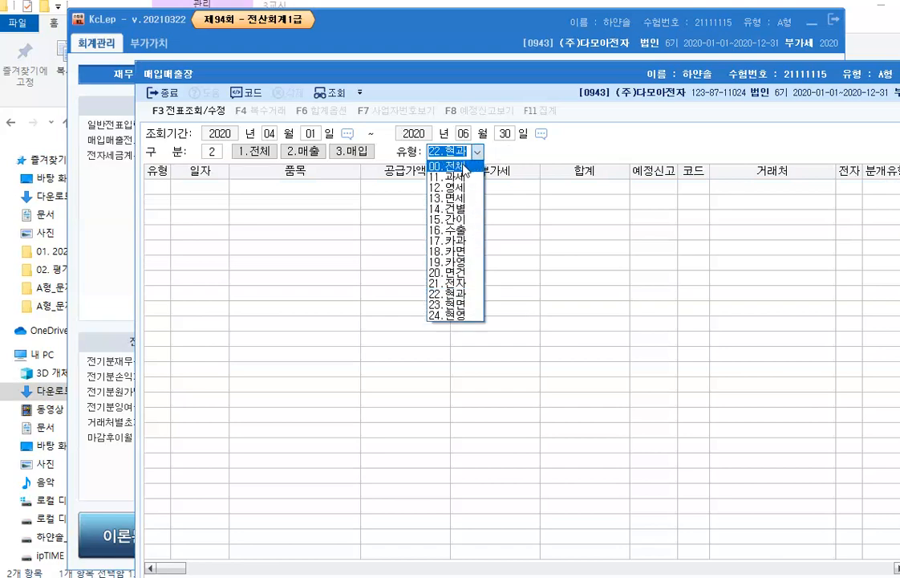
pyautogui.click(465, 166)
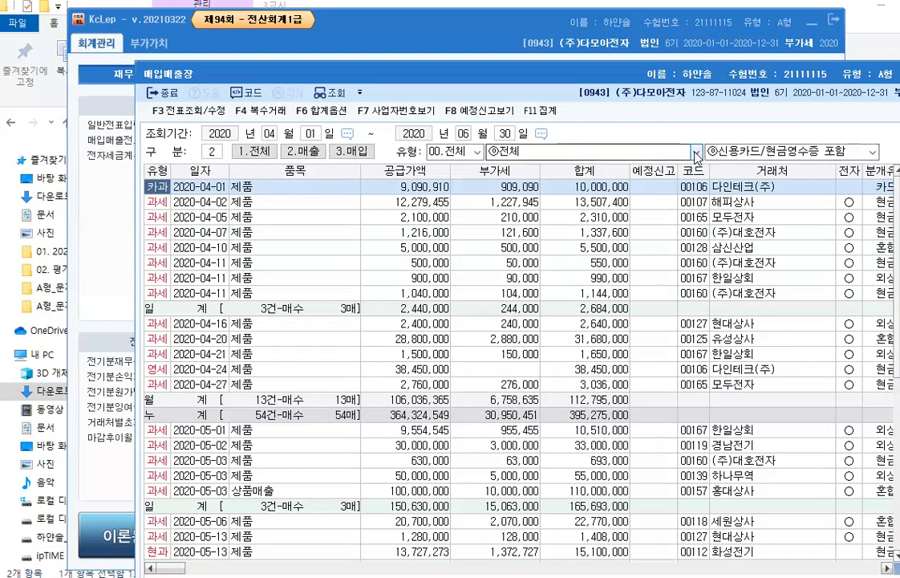
pyautogui.click(697, 152)
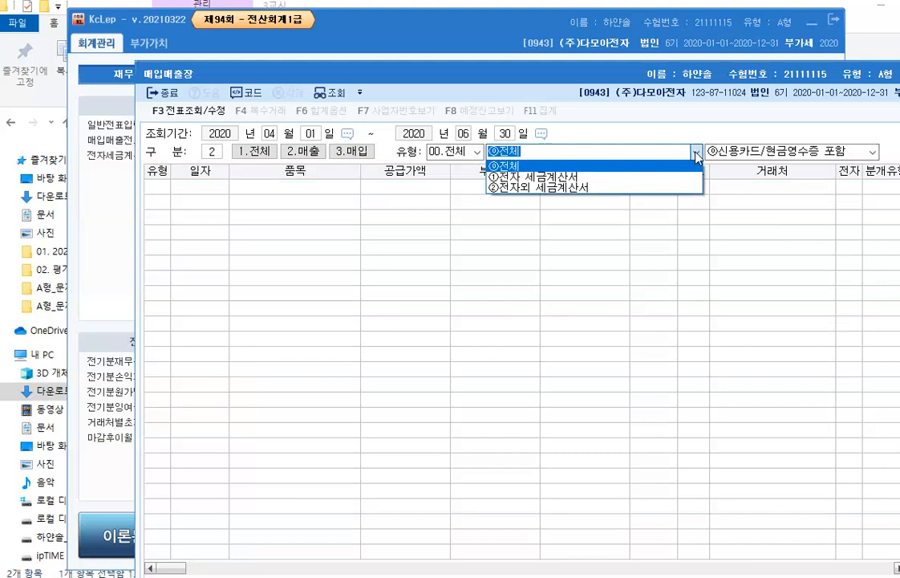
pyautogui.click(873, 154)
pyautogui.click(873, 154)
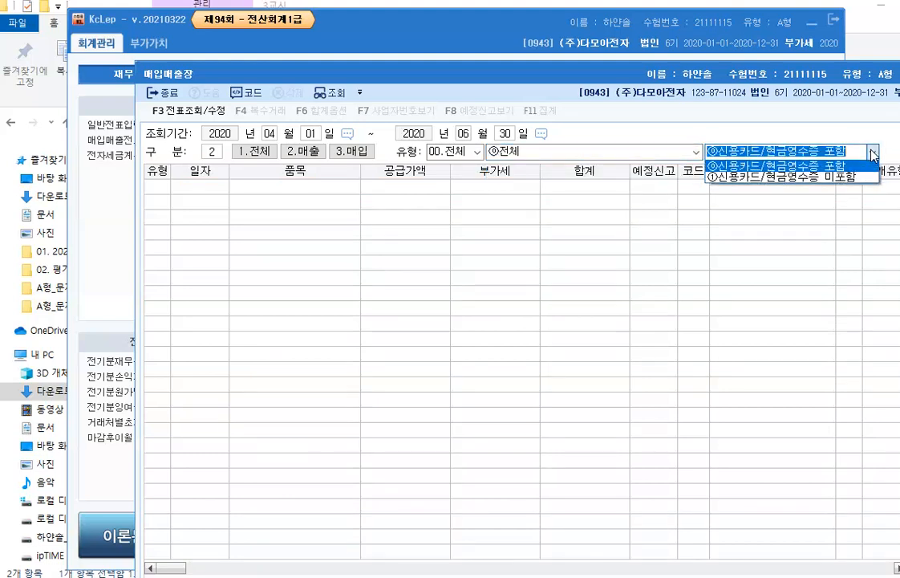
pyautogui.click(777, 165)
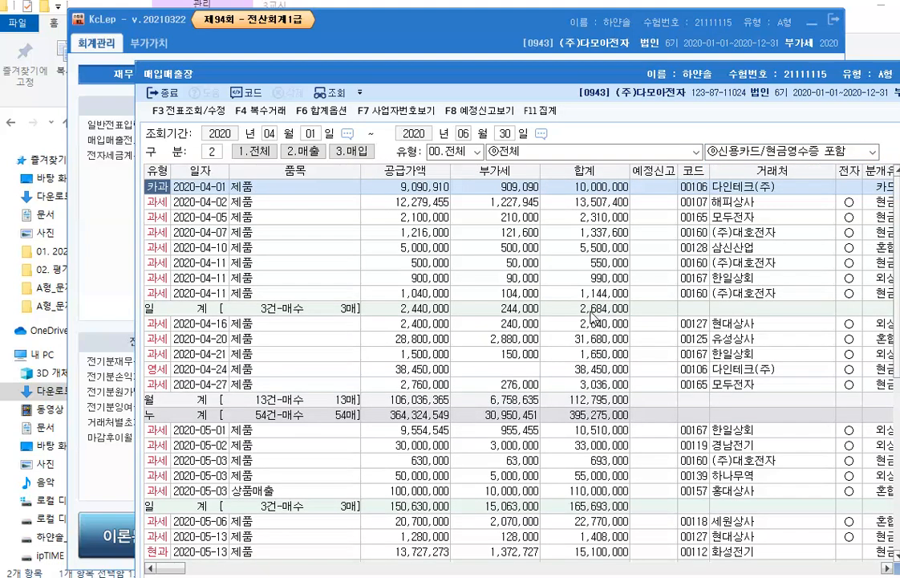
pyautogui.click(697, 152)
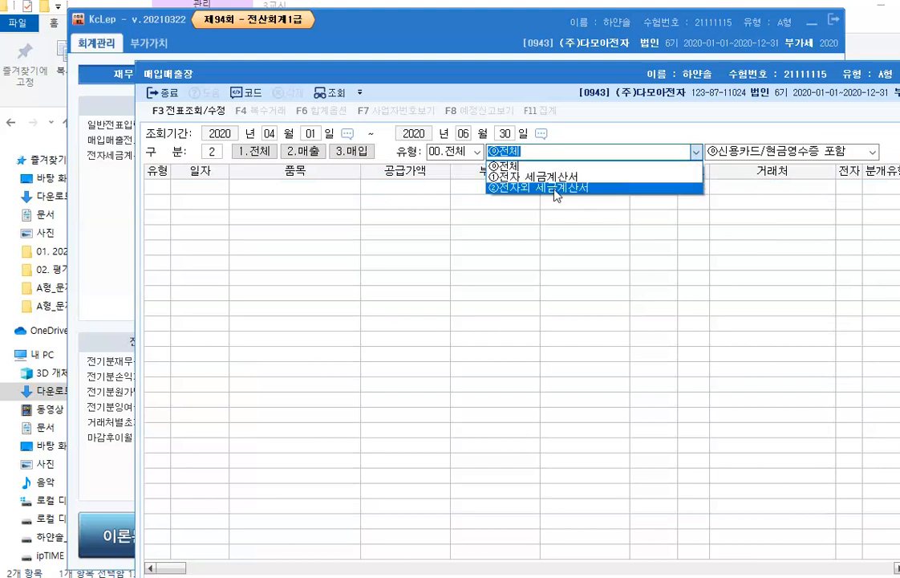
# Step: Filter the sales entries by type 22.현과 again and examine the May and June cash-receipt transactions
pyautogui.click(477, 151)
pyautogui.click(477, 152)
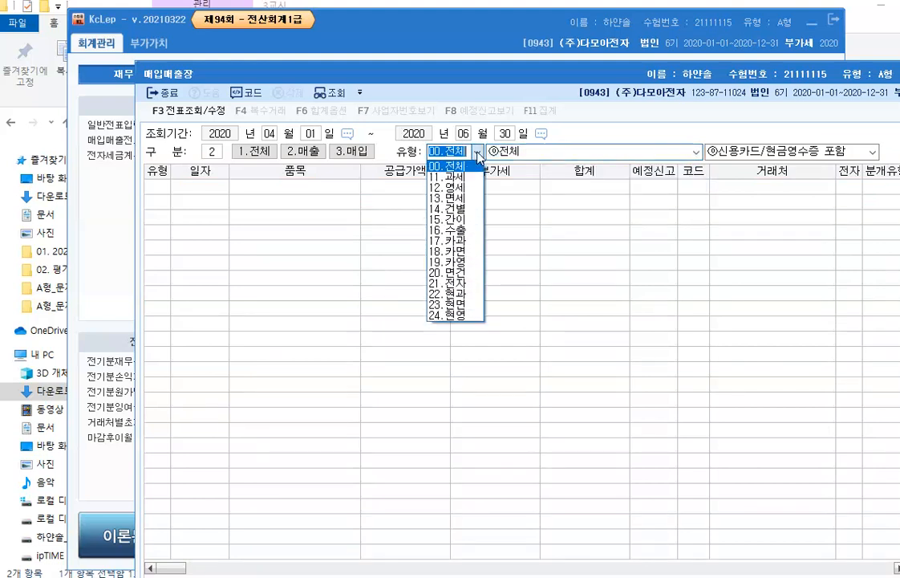
pyautogui.click(454, 293)
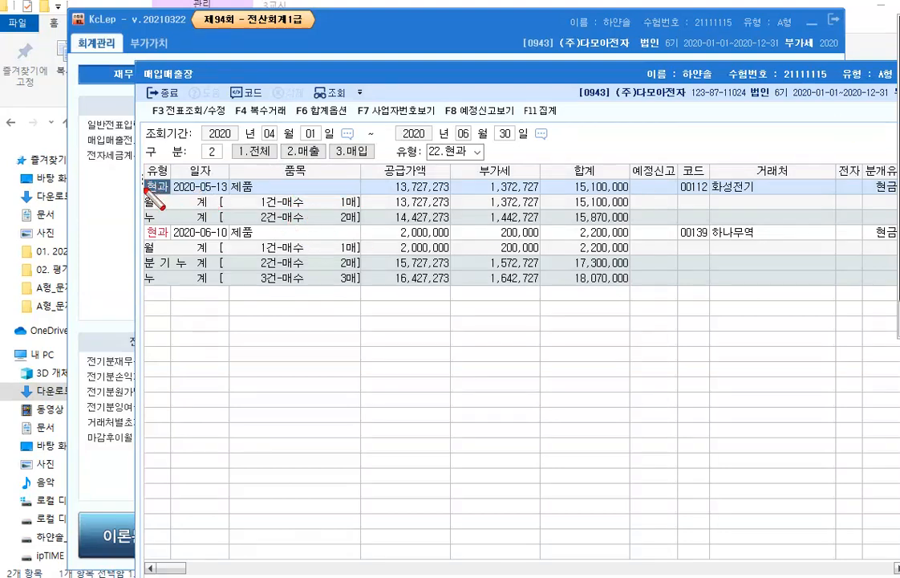
pyautogui.moveTo(145, 173)
pyautogui.mouseDown()
pyautogui.moveTo(188, 192)
pyautogui.moveTo(629, 197)
pyautogui.mouseUp()
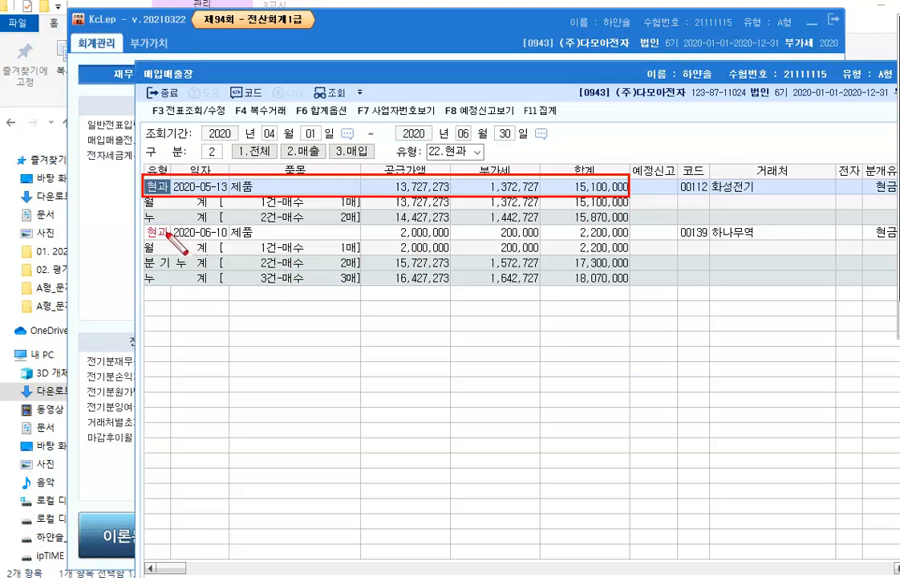
pyautogui.moveTo(144, 226); pyautogui.dragTo(633, 241)
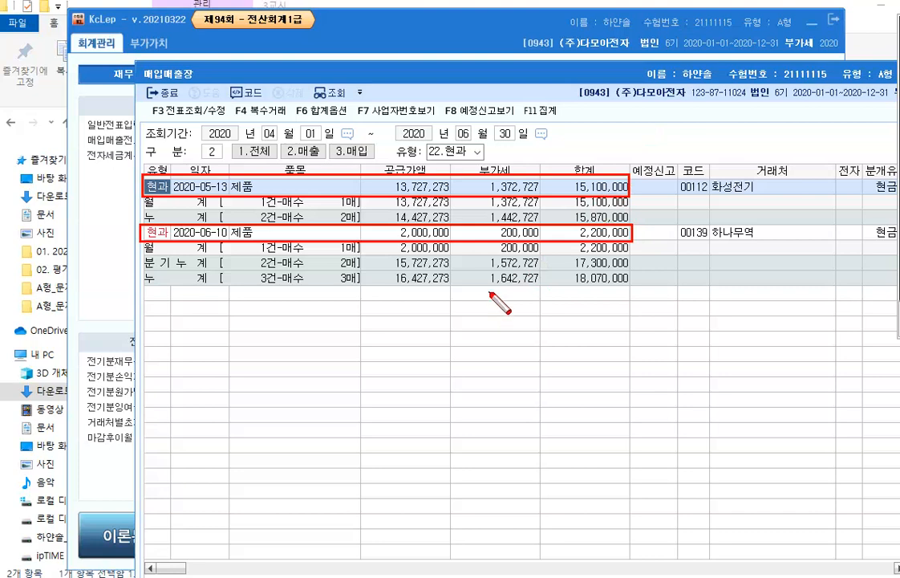
pyautogui.press('Escape')
# Step: Try to list the second-quarter sales entries of type 23.현면
pyautogui.click(478, 152)
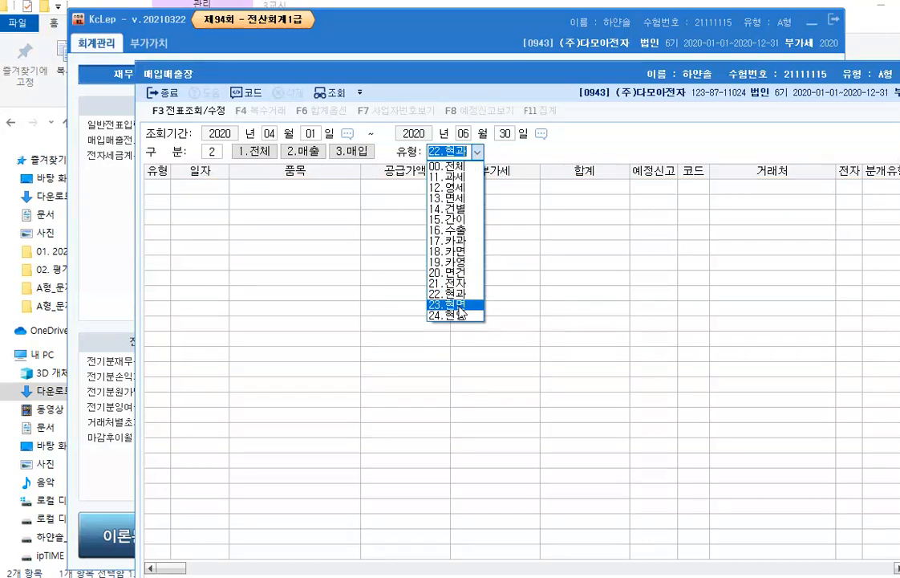
pyautogui.click(459, 307)
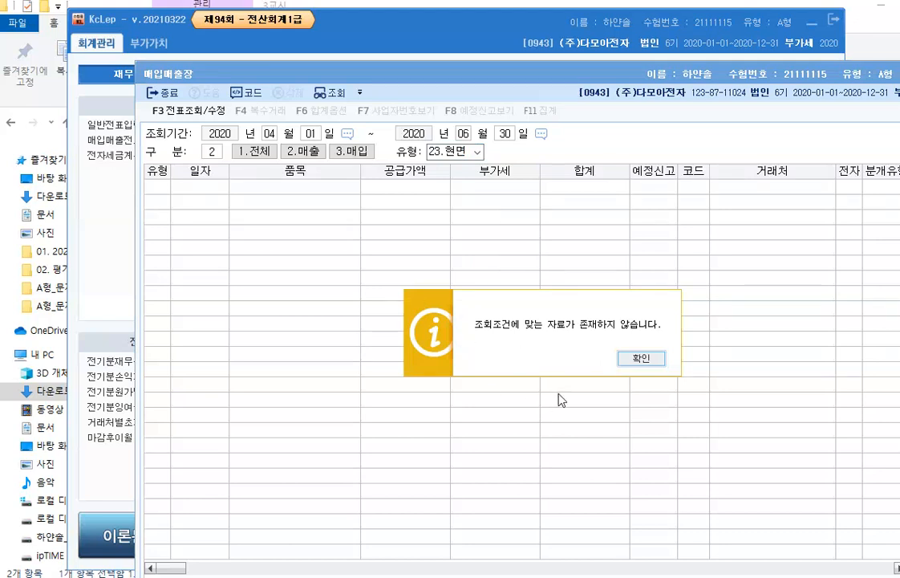
pyautogui.click(630, 361)
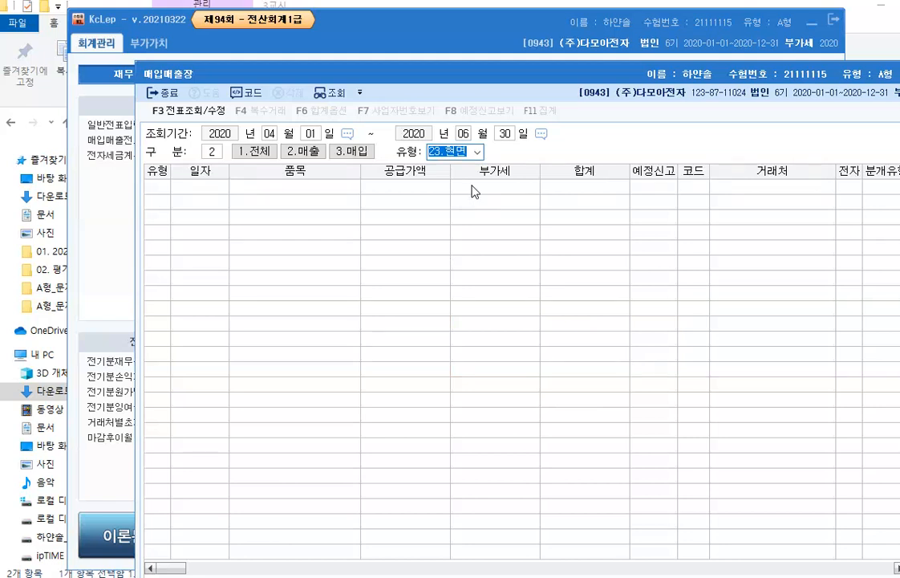
# Step: Try to list the second-quarter sales entries of type 24.현영, and recheck those of type 23.현면
pyautogui.click(477, 151)
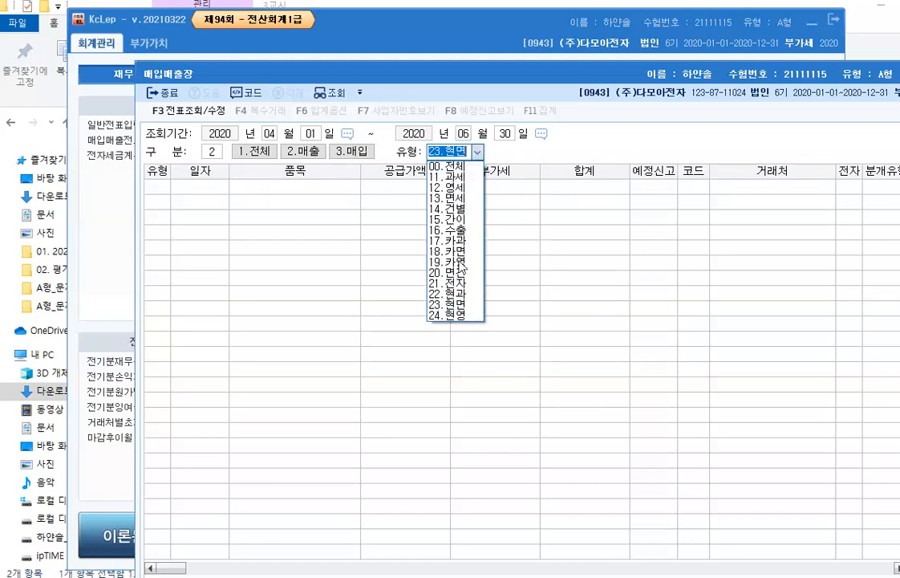
pyautogui.click(458, 314)
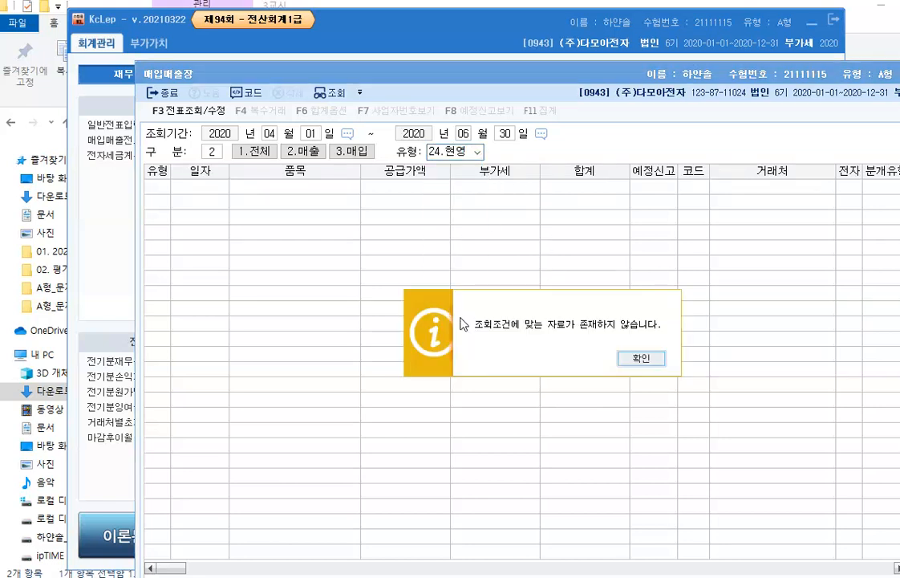
pyautogui.click(642, 359)
pyautogui.click(480, 153)
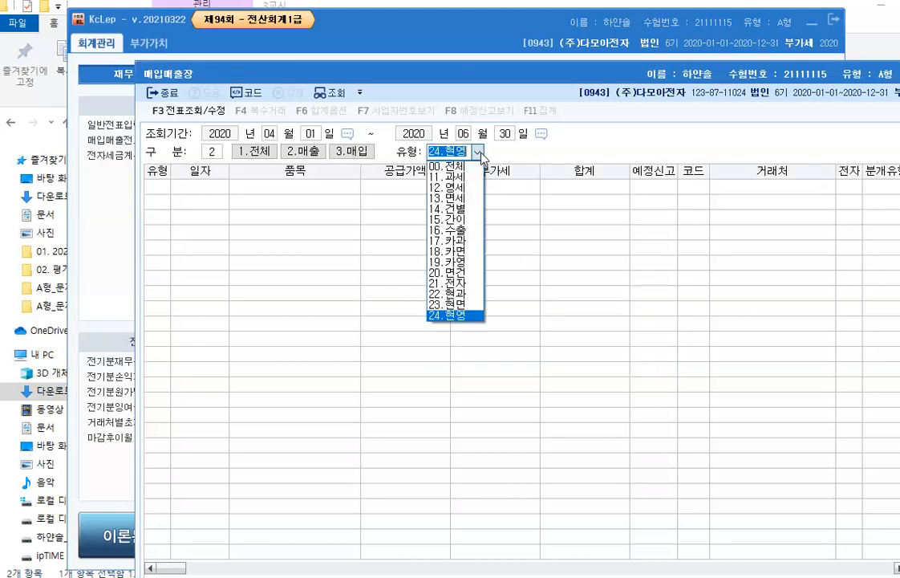
pyautogui.click(454, 304)
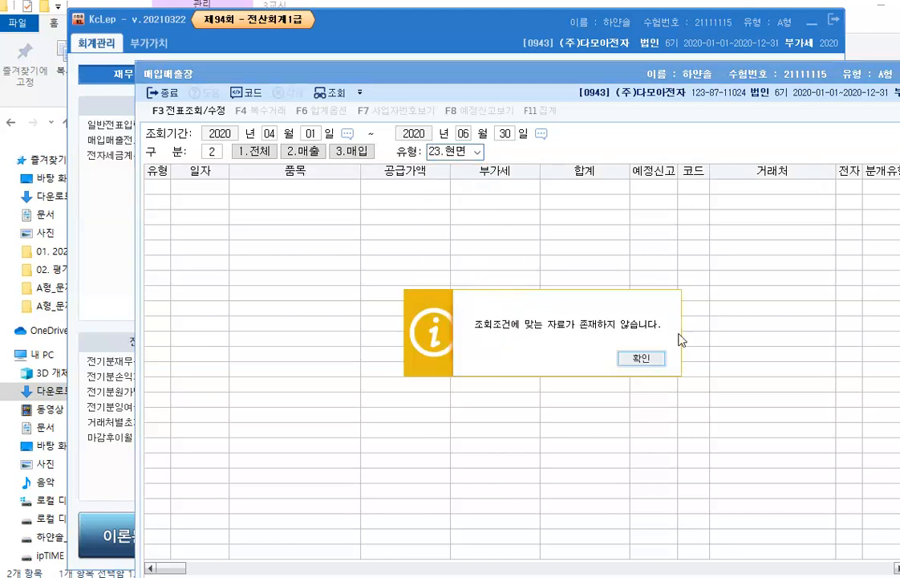
pyautogui.click(642, 359)
# Step: List the second-quarter sales entries of type 22.현과, examine the 분기누계 row's supply value, VAT and total, and close 매입매출장
pyautogui.click(478, 153)
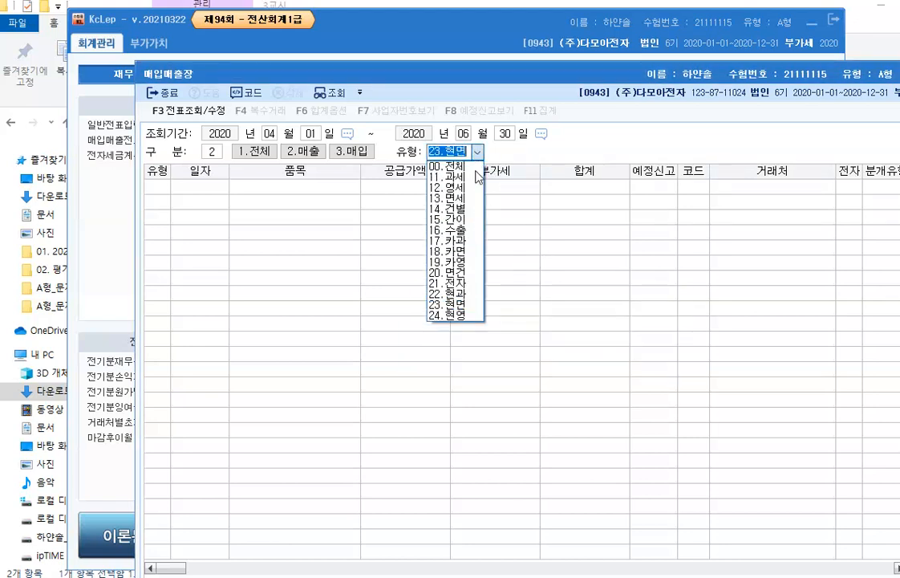
pyautogui.click(453, 295)
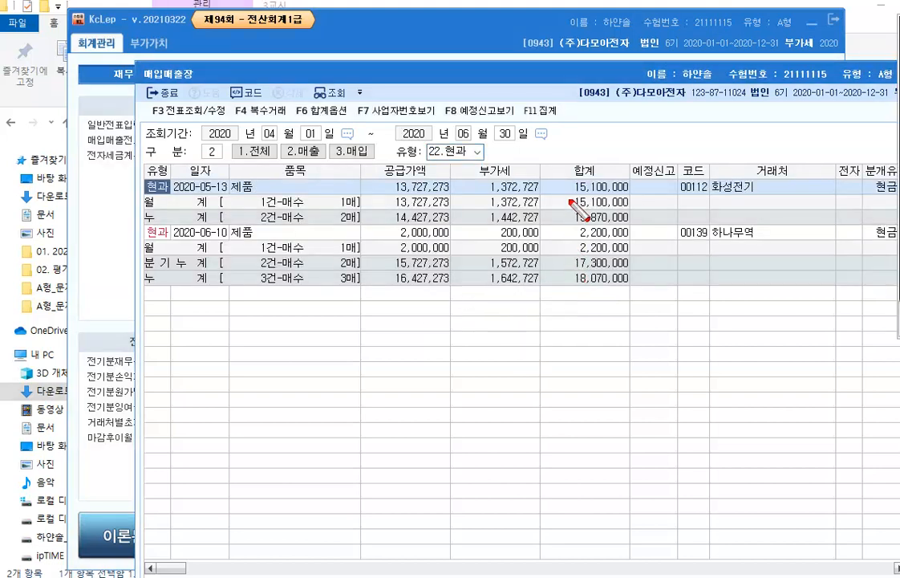
pyautogui.click(620, 268)
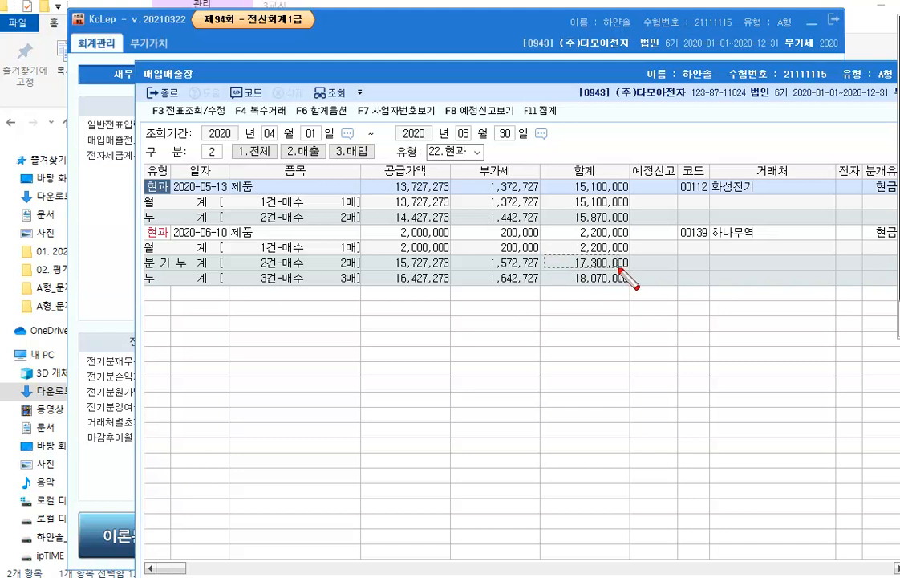
pyautogui.moveTo(620, 268); pyautogui.dragTo(619, 268)
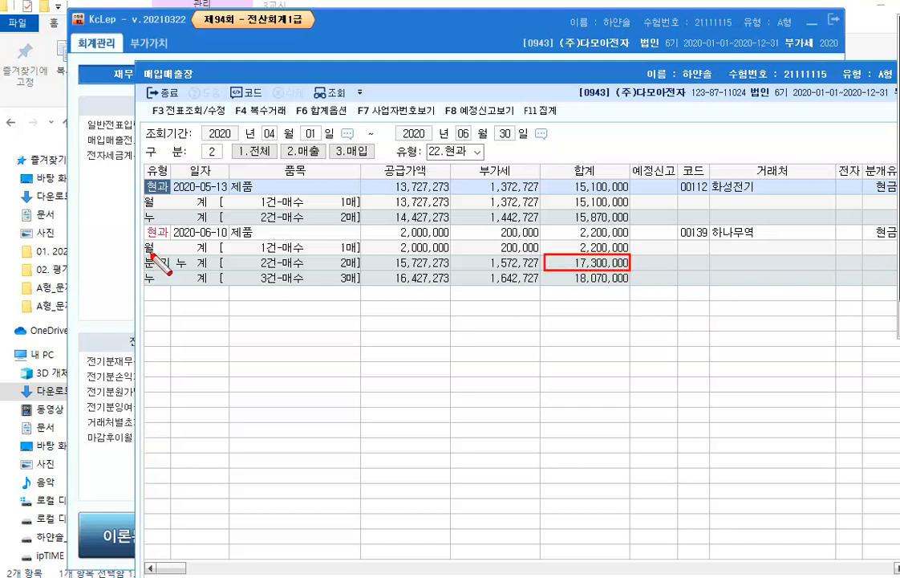
pyautogui.moveTo(151, 253); pyautogui.dragTo(535, 271)
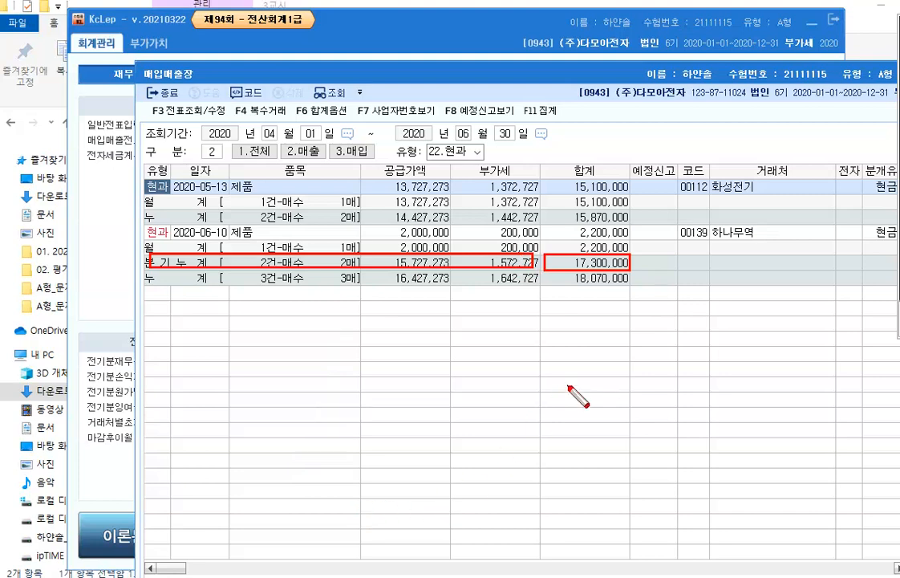
pyautogui.press('Escape')
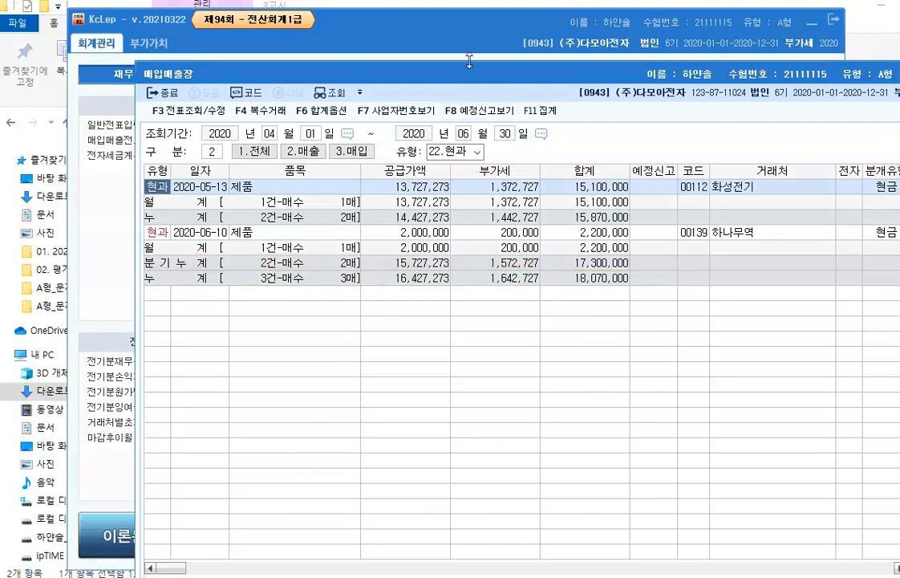
pyautogui.moveTo(463, 78); pyautogui.dragTo(385, 64)
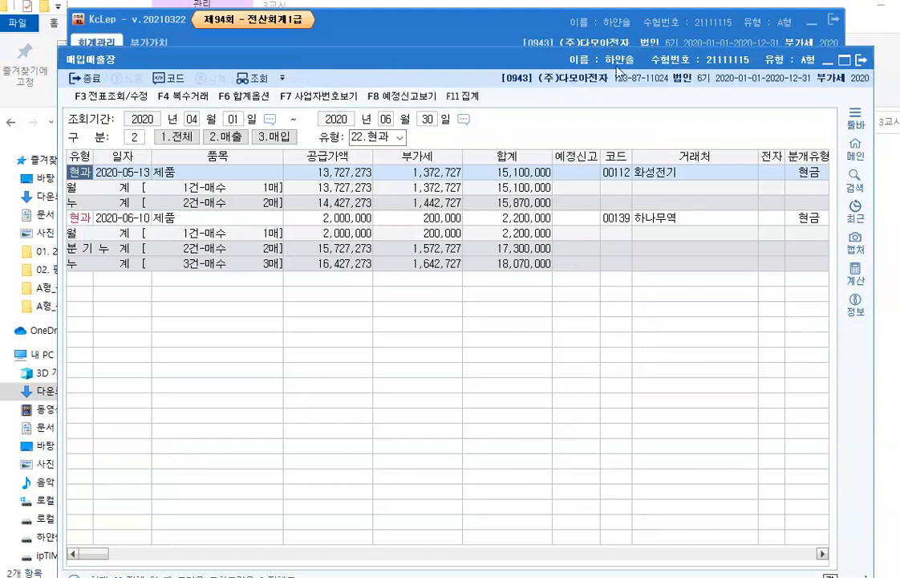
pyautogui.click(861, 65)
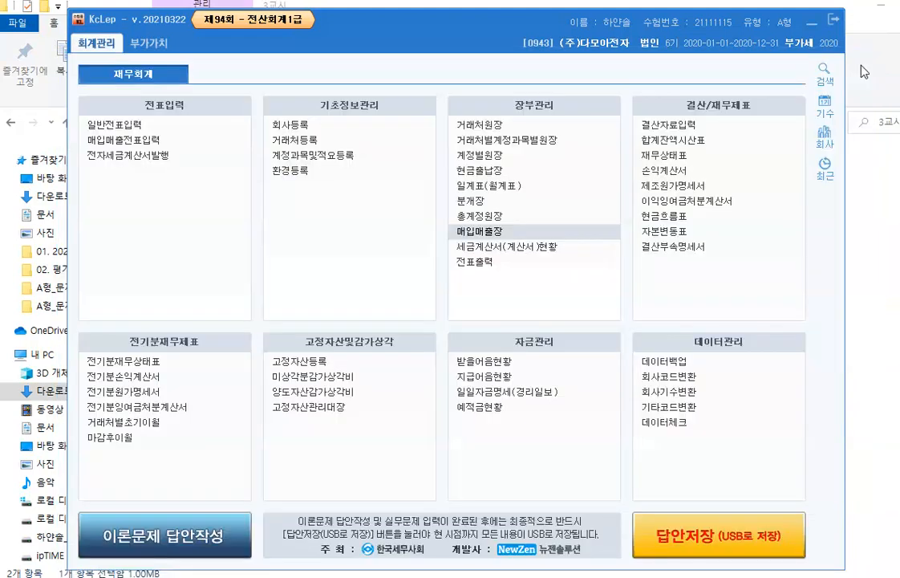
pyautogui.click(534, 230)
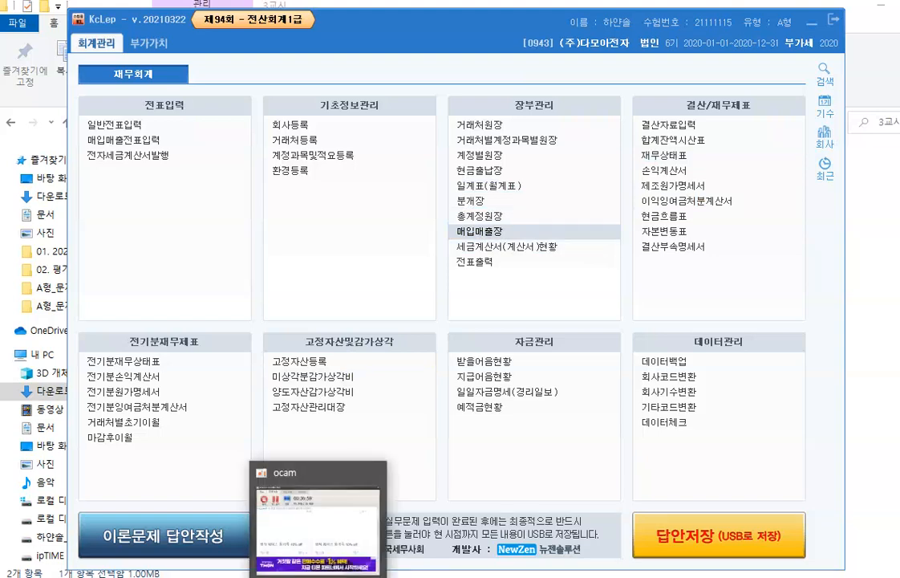
pyautogui.click(319, 577)
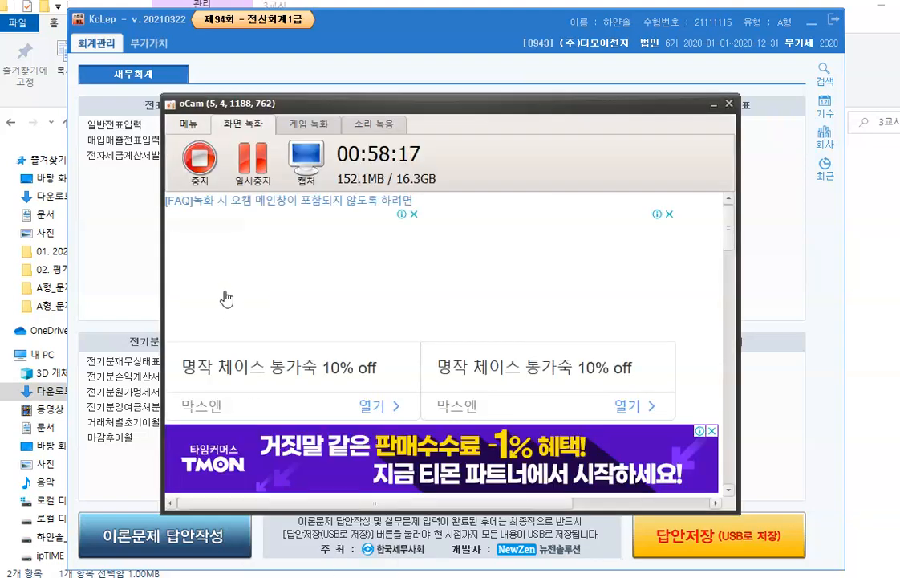